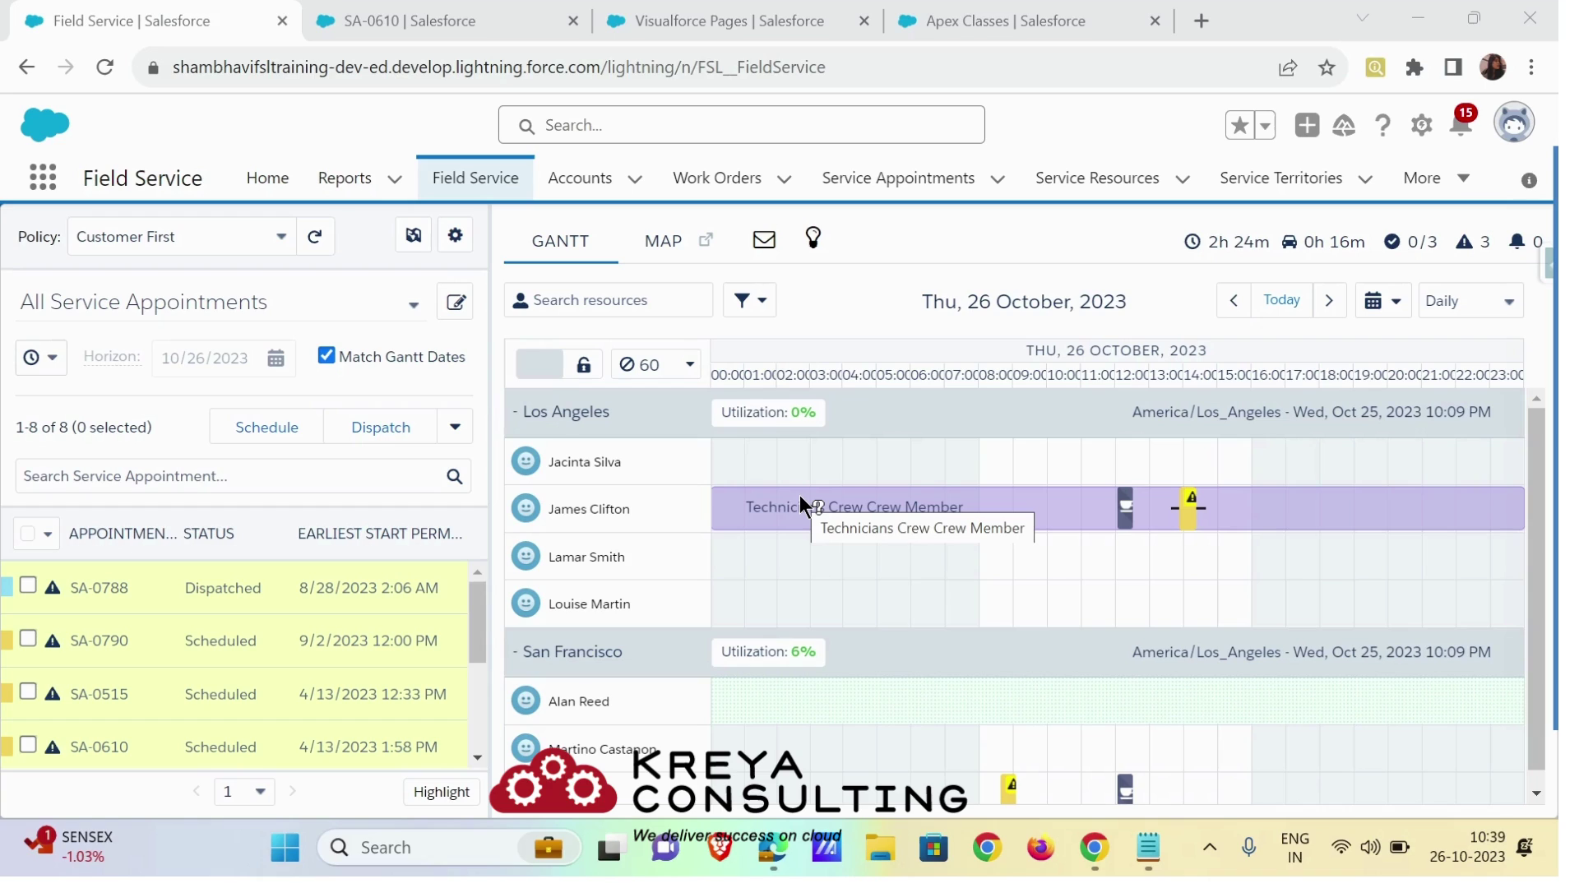
- Open the Field Service Admin app in a separate tab beside the dispatcher console and go to its Field Service Settings
click(36, 201)
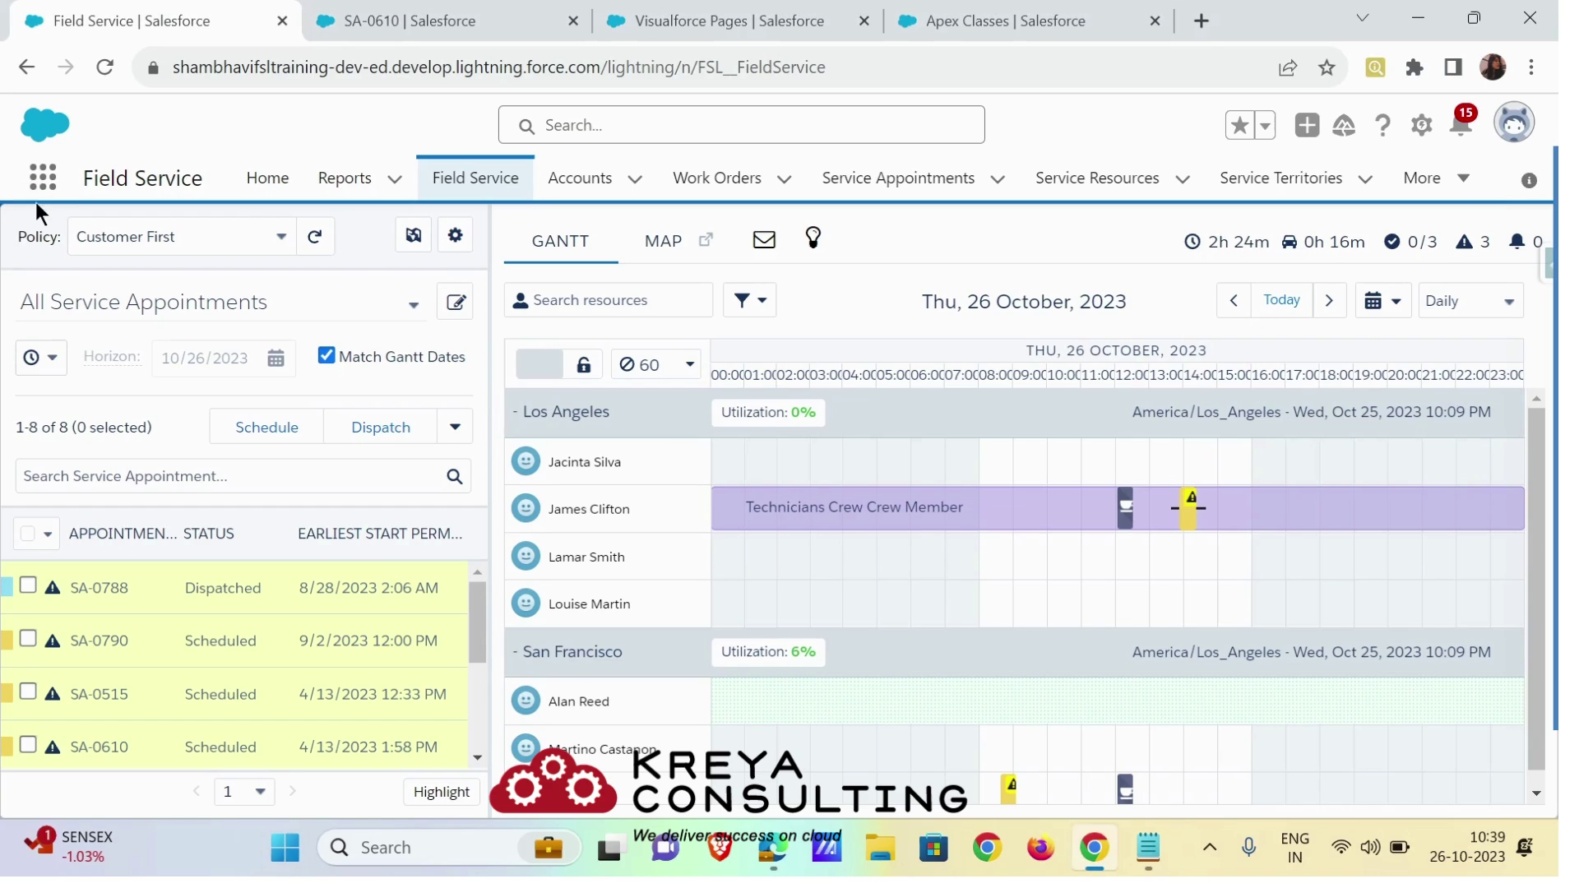
click(43, 186)
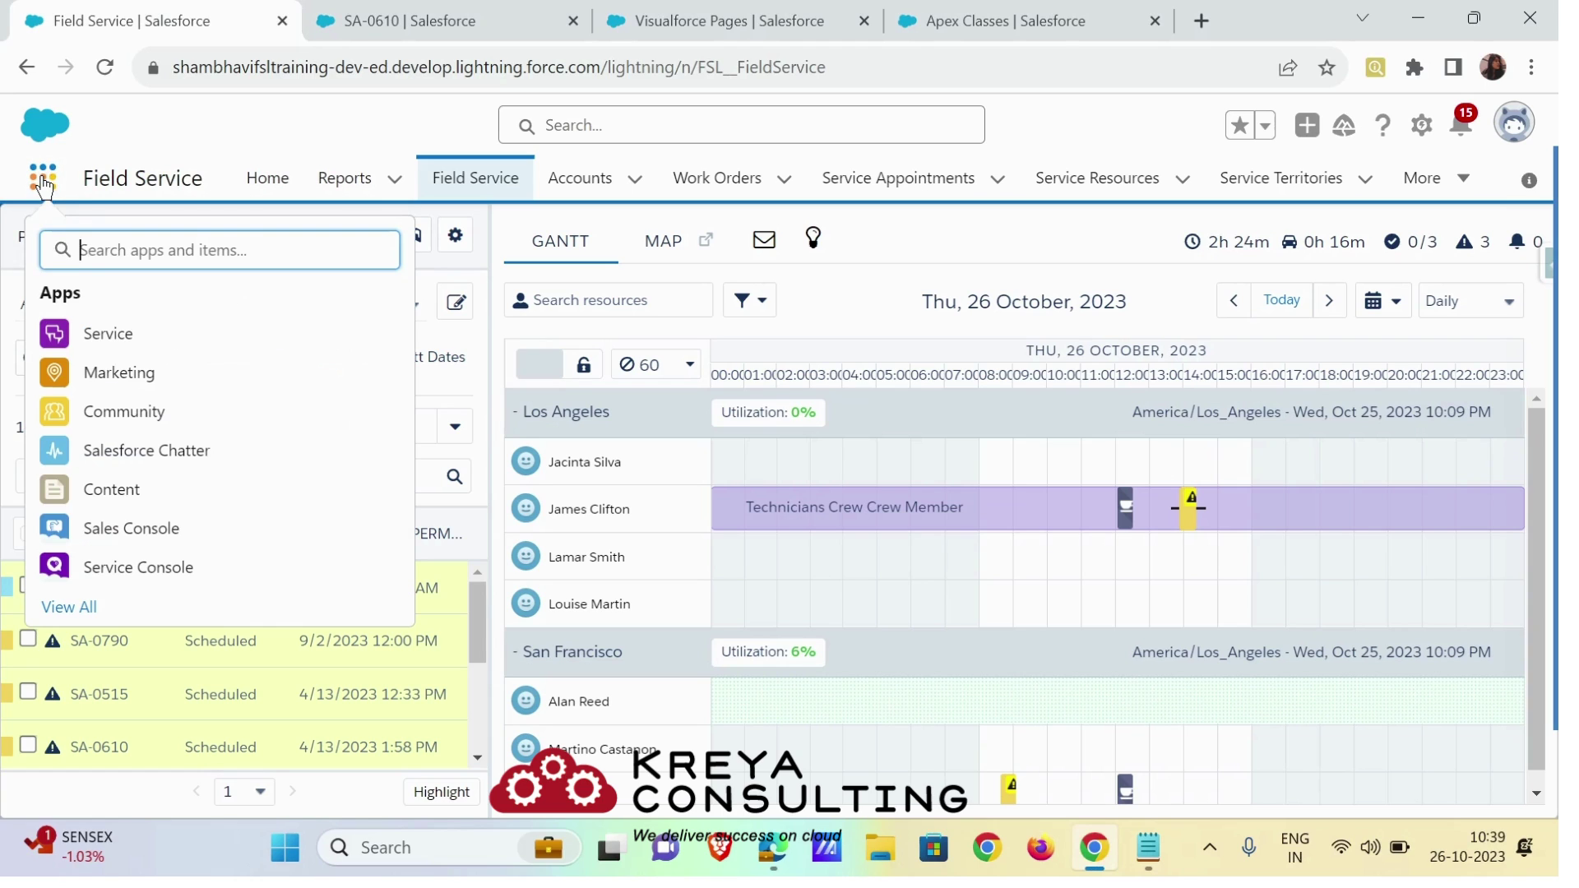
text(field)
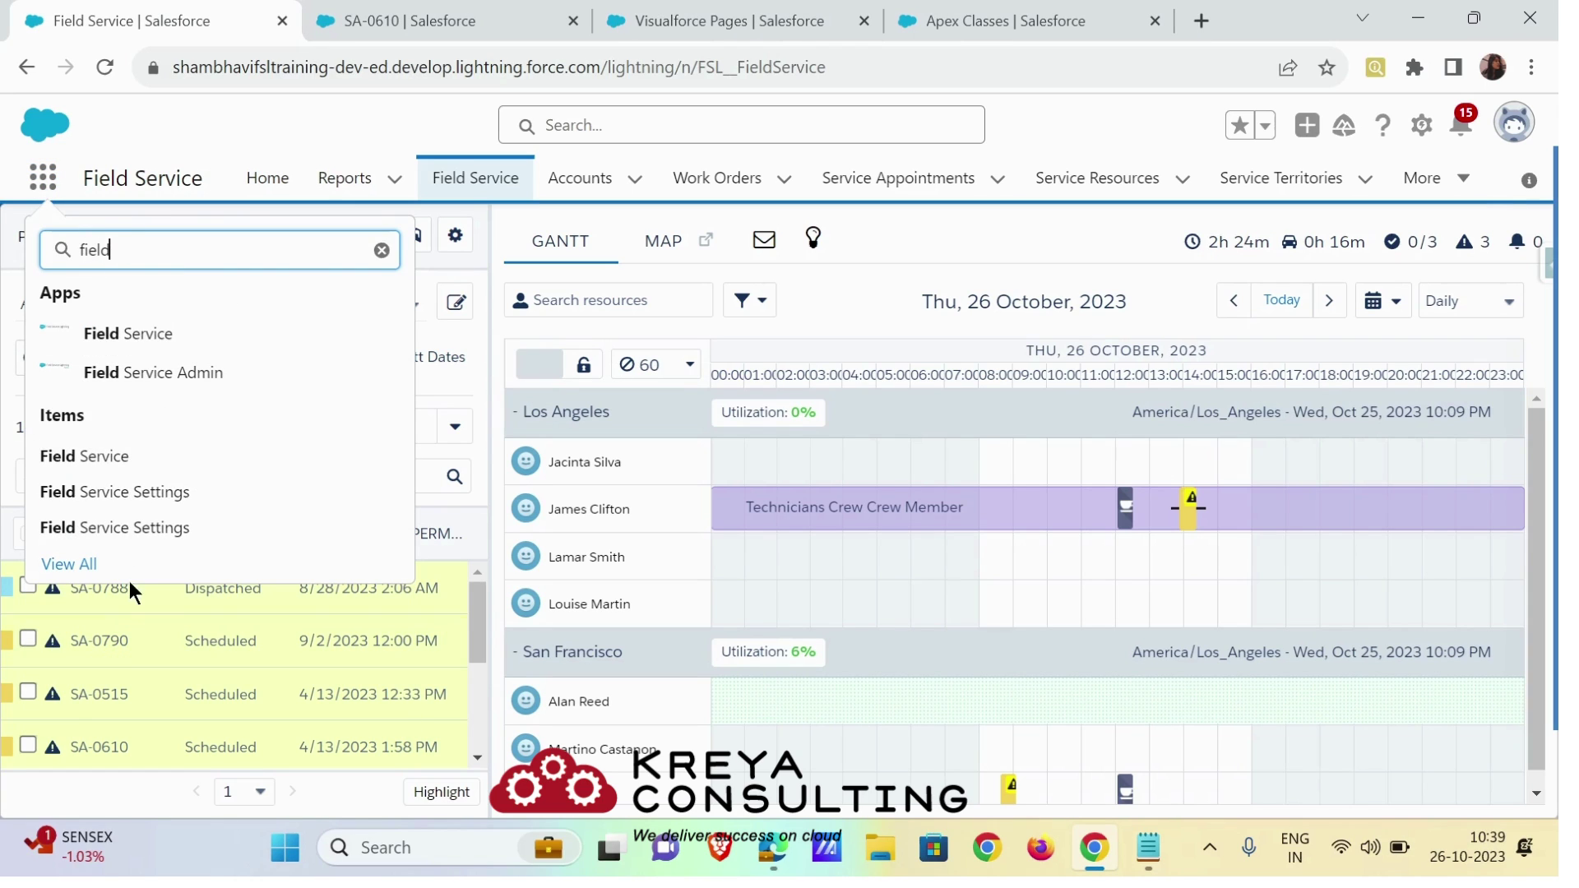
right_click(183, 380)
click(207, 405)
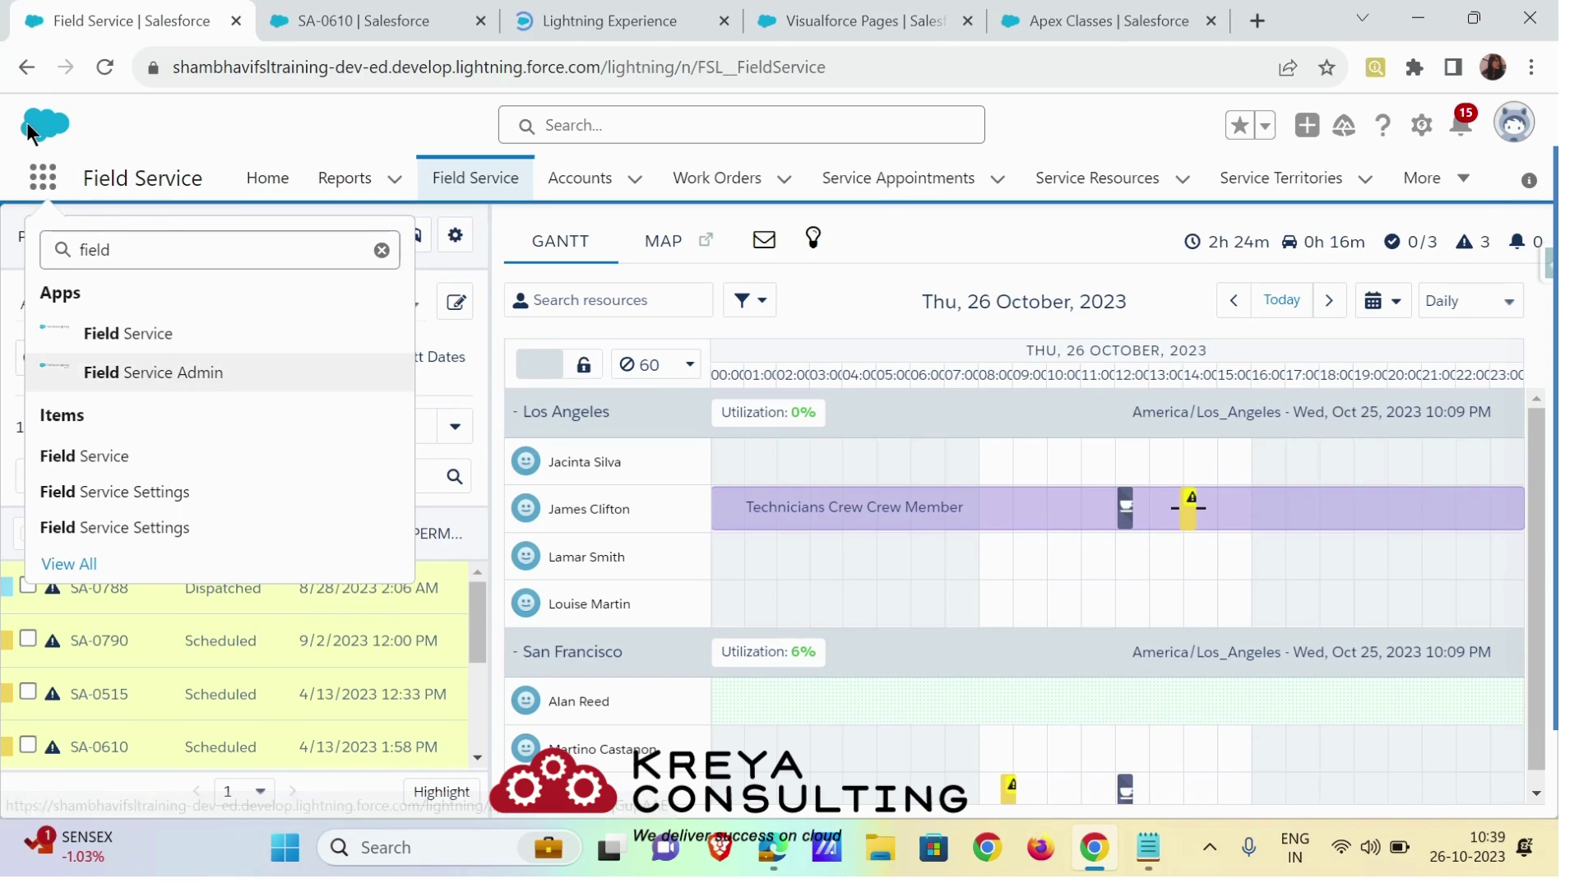
click(43, 177)
drag(583, 18, 398, 13)
click(436, 189)
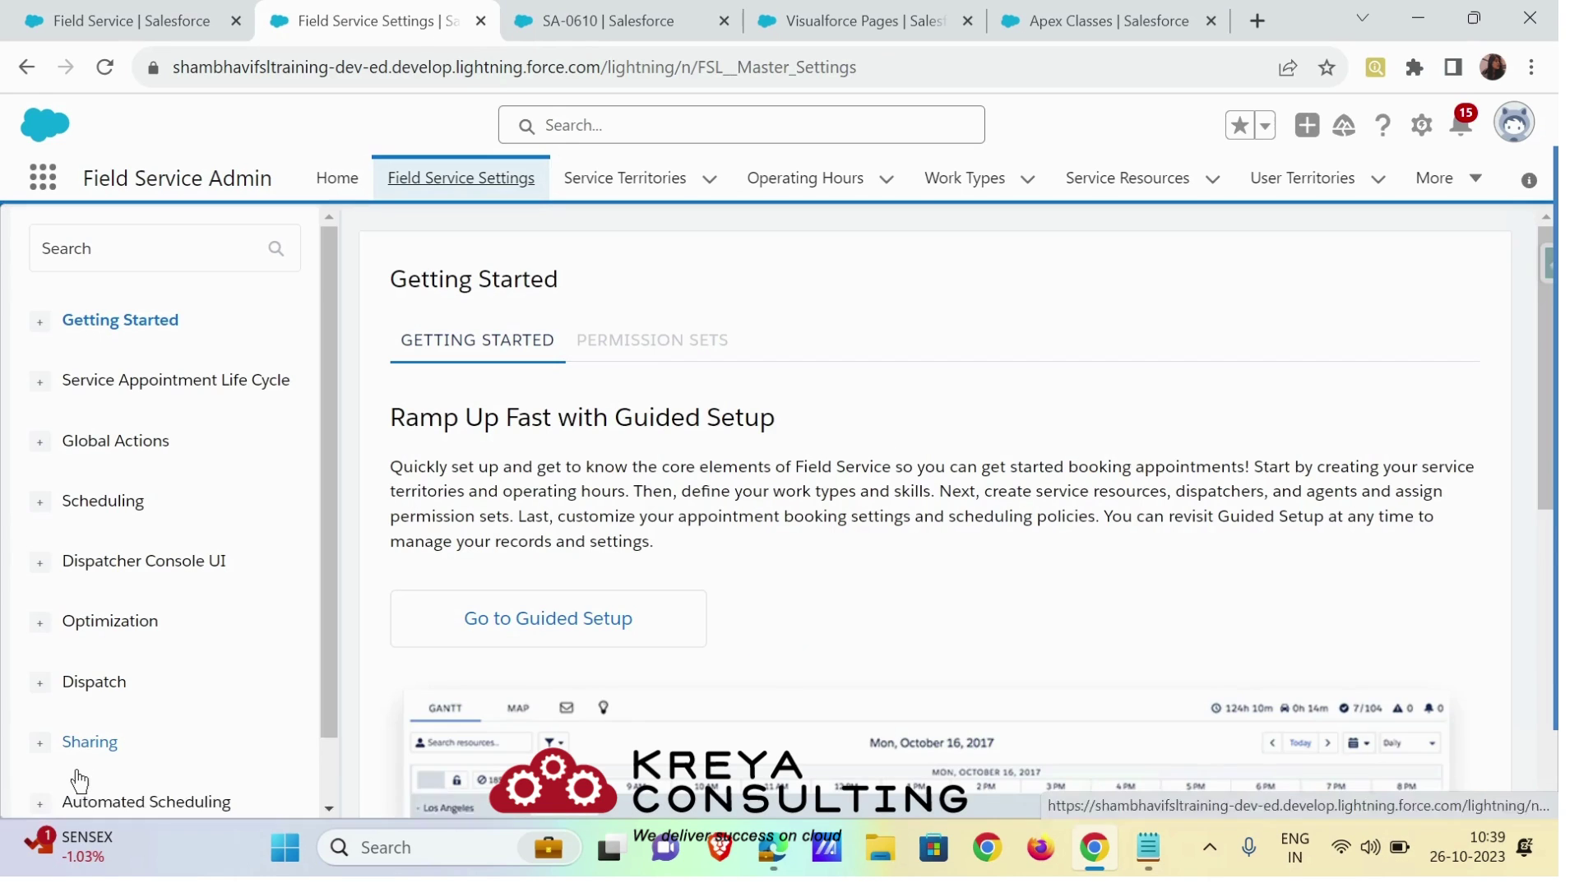
- Open the custom actions settings of the Dispatcher Console UI and review the action categories
click(233, 559)
click(958, 340)
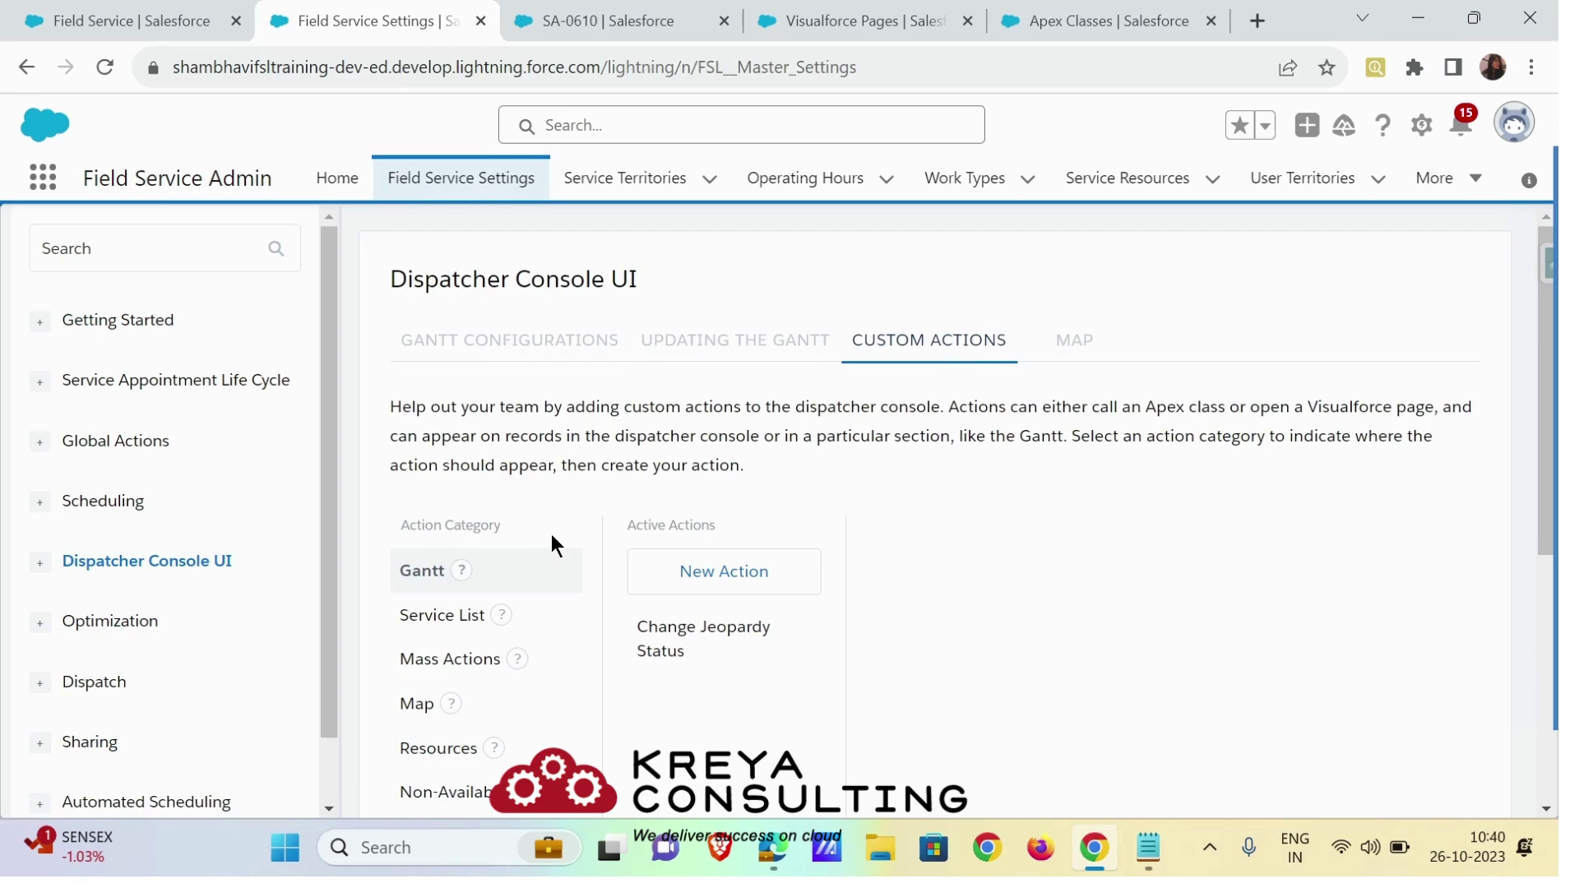
scroll(542, 526, down, 1)
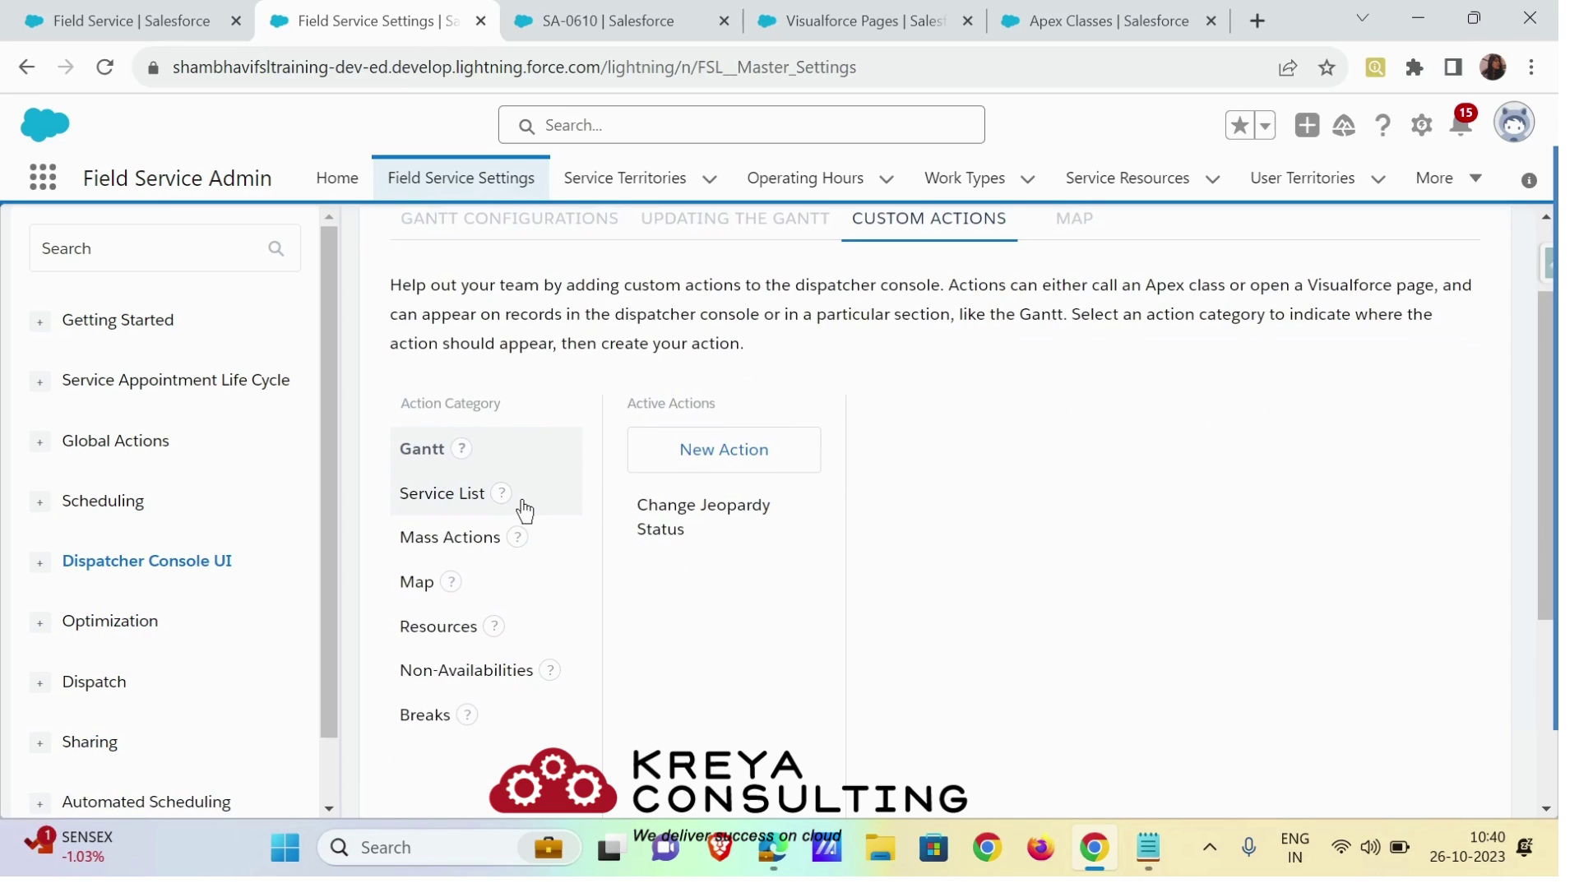
mouse_move(526, 544)
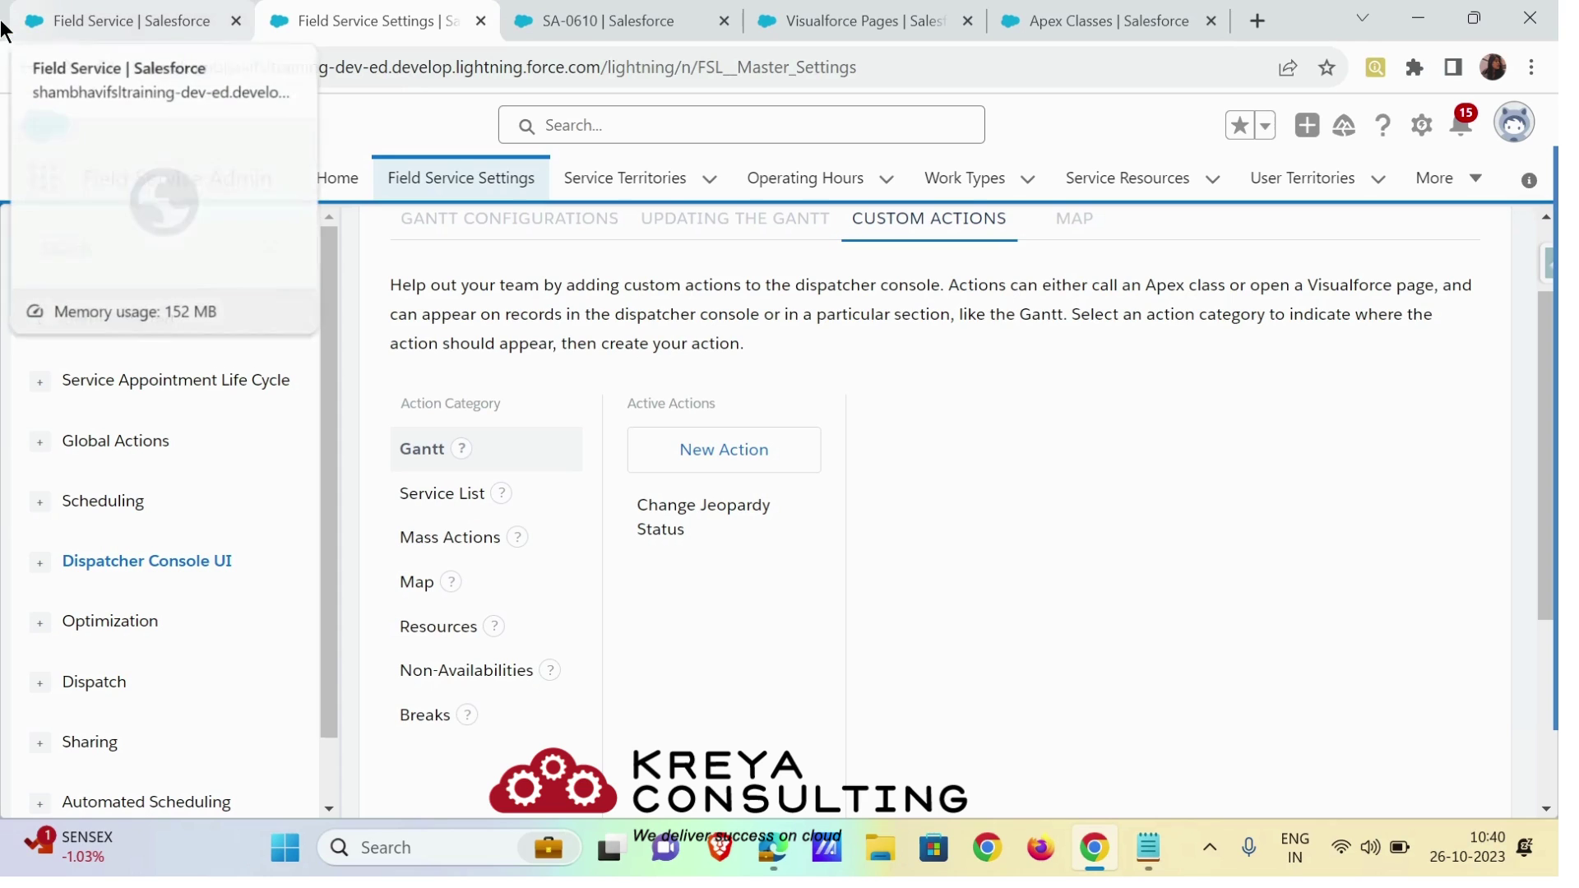
- Return to the dispatcher console and inspect the afternoon appointment in the Los Angeles territory on the Gantt
click(102, 14)
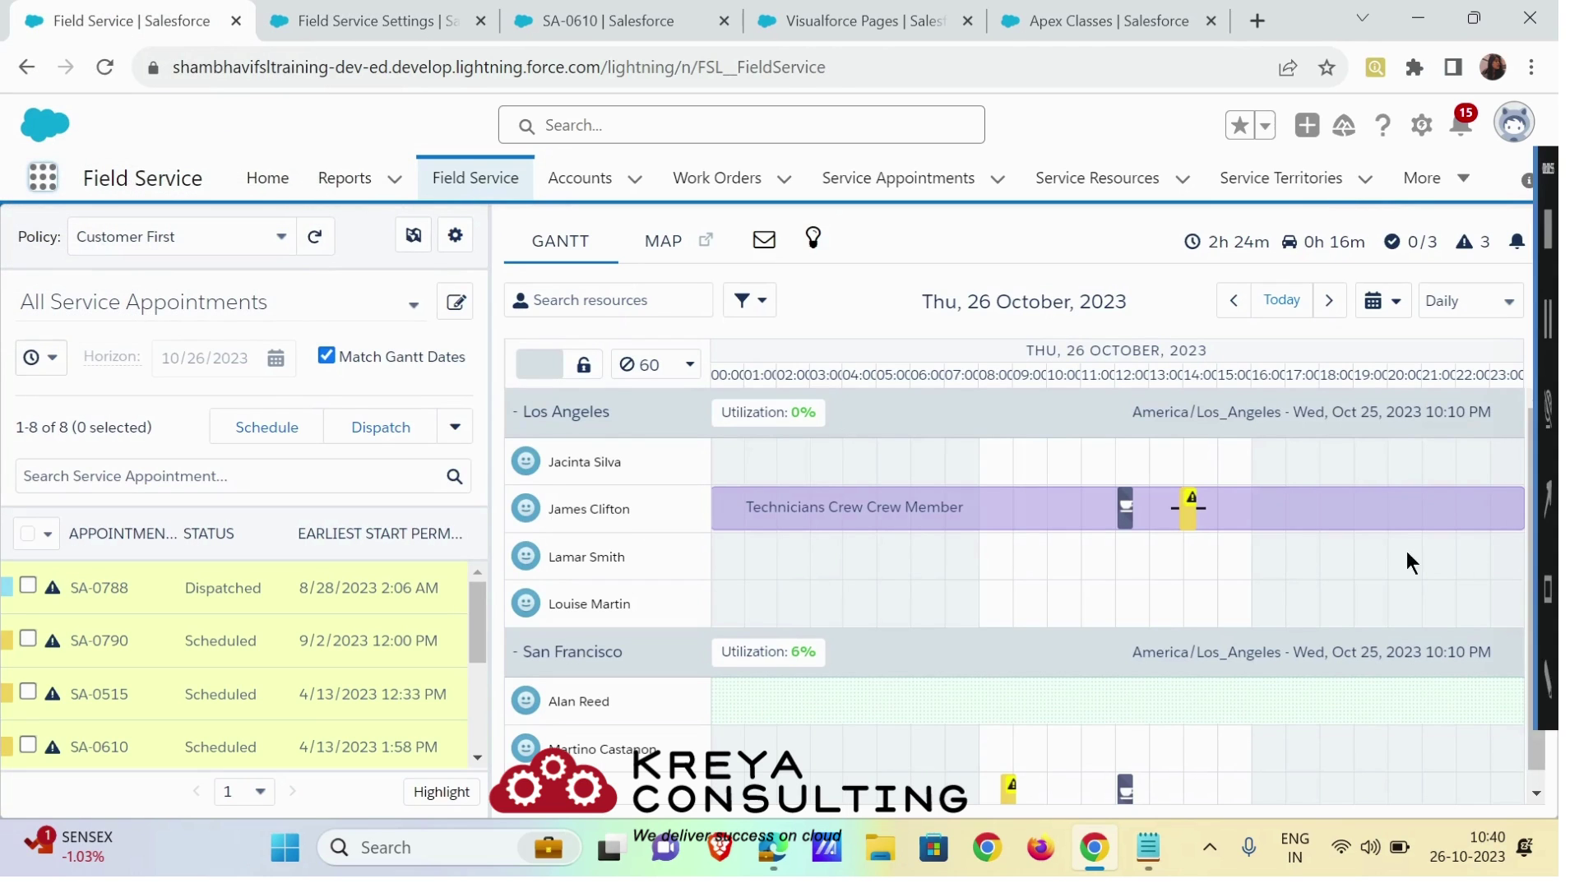
mouse_move(1188, 509)
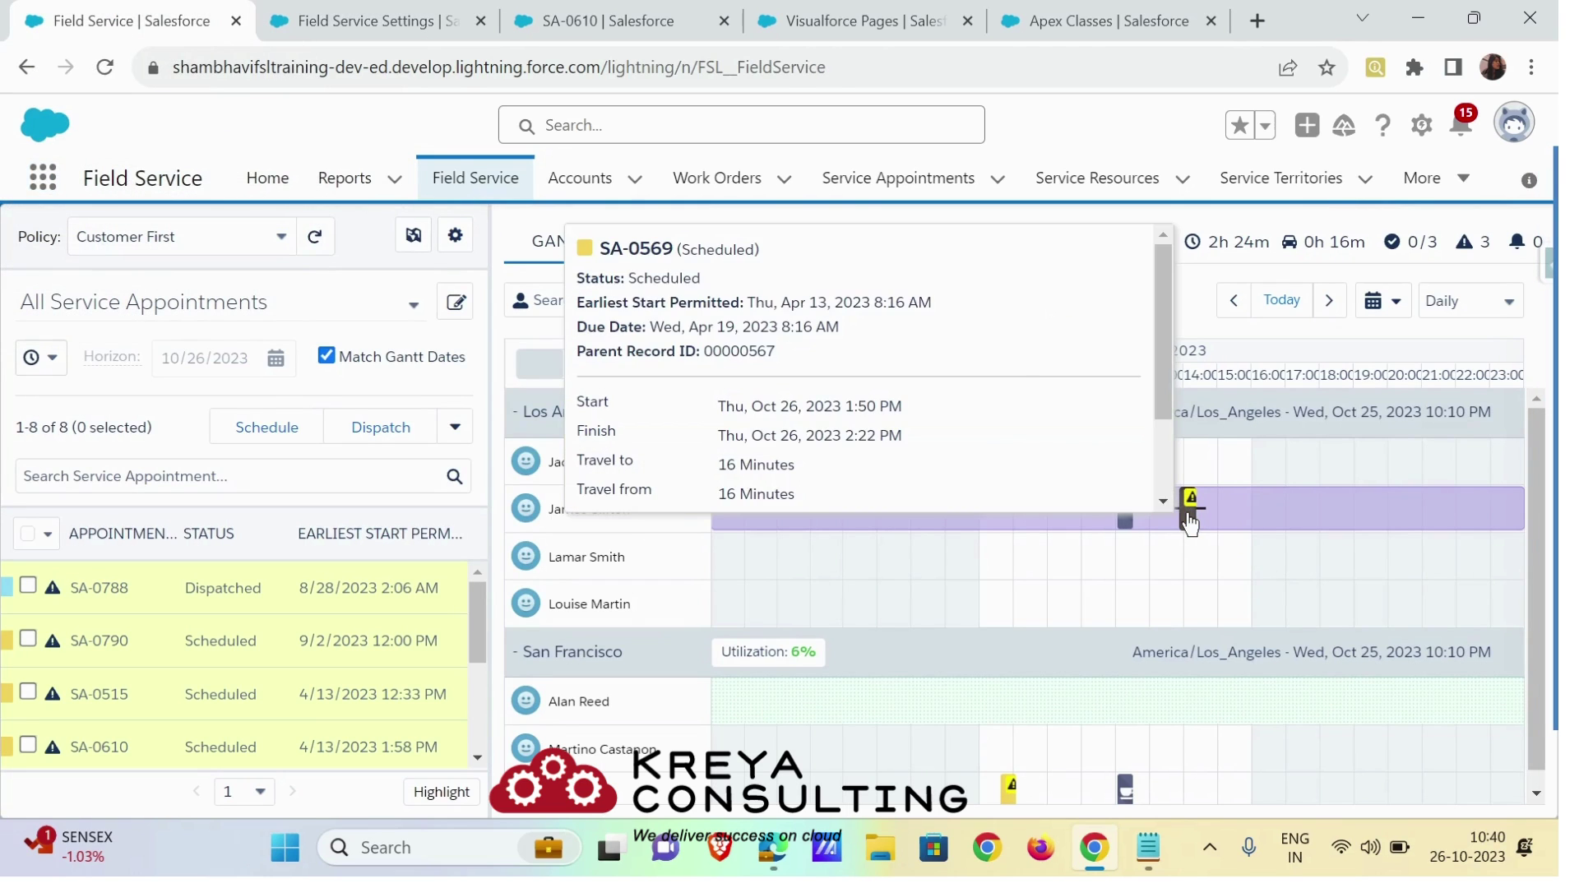
scroll(1023, 395, down, 1)
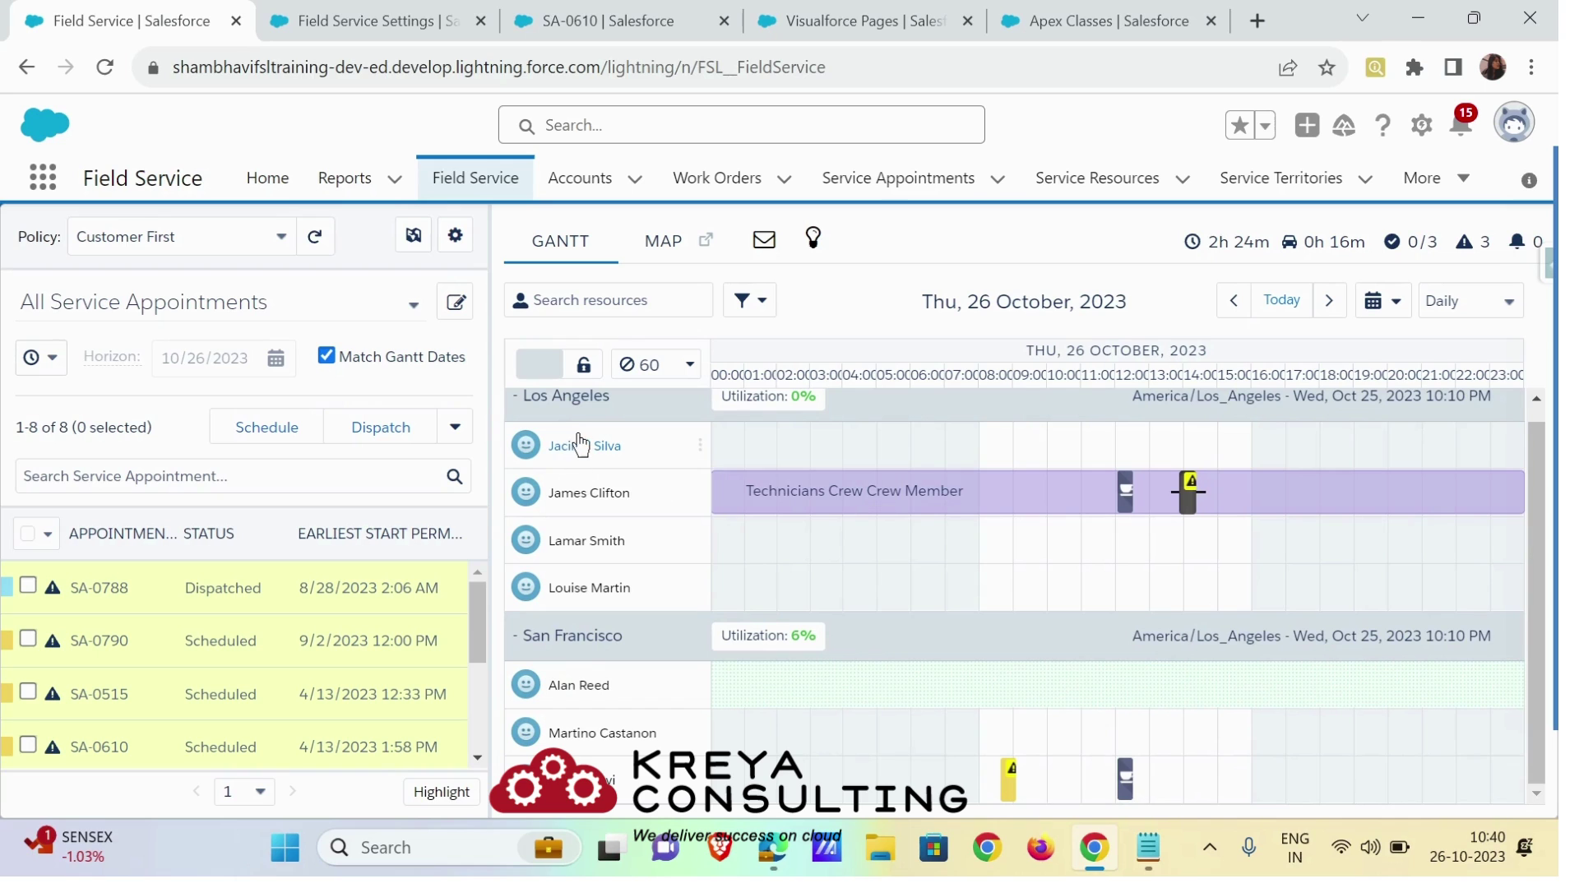
- Review the Mass Actions category, compare it with the bulk actions offered for the console's appointment list, and close the settings tab
click(296, 26)
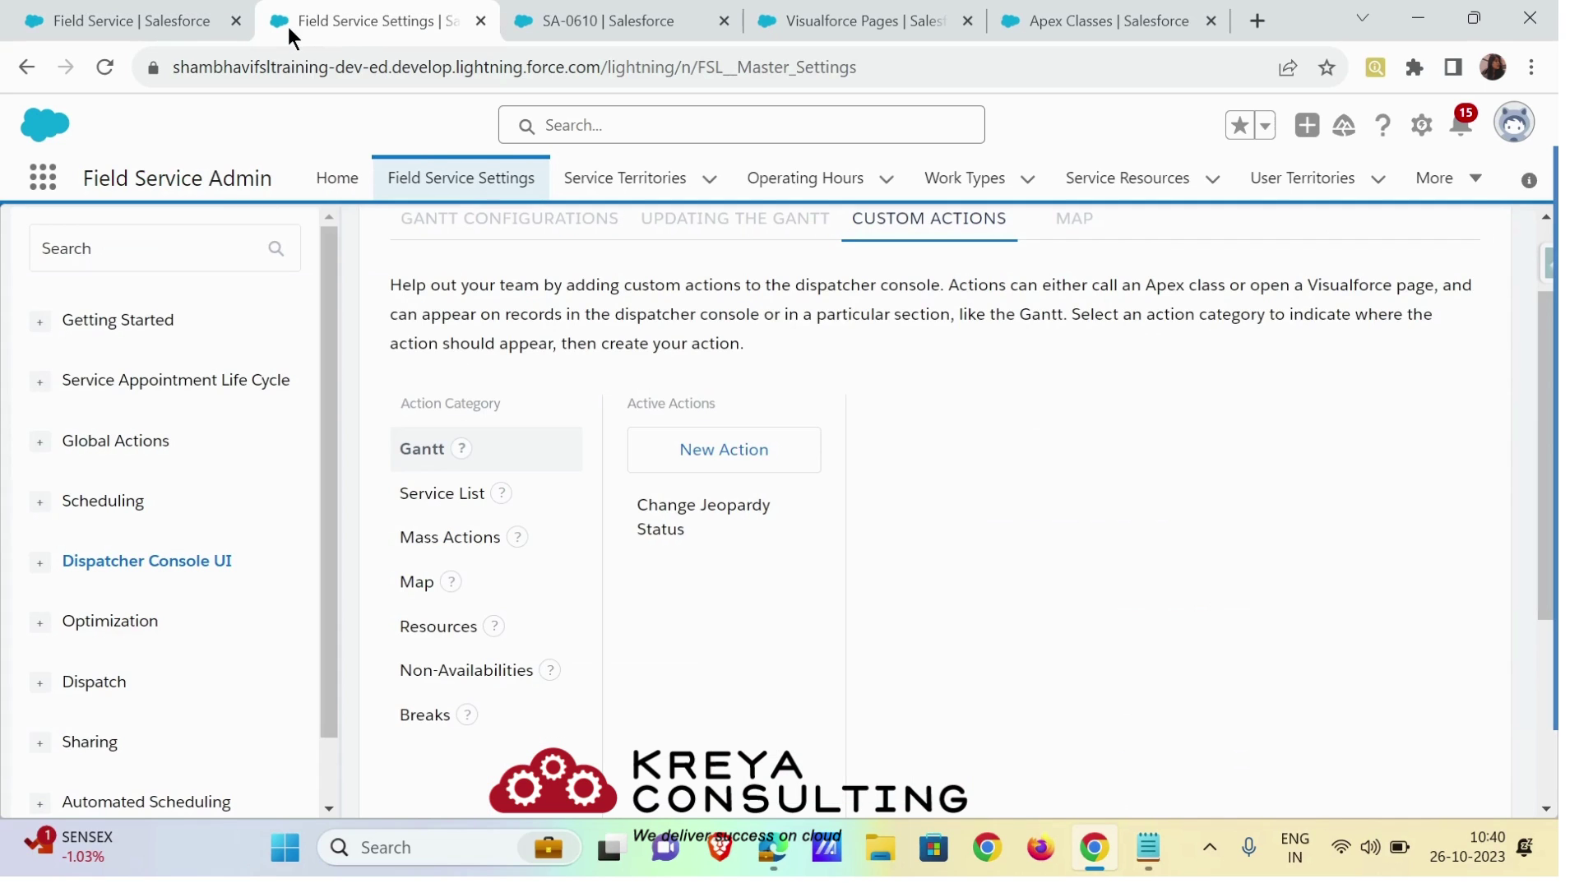
click(464, 538)
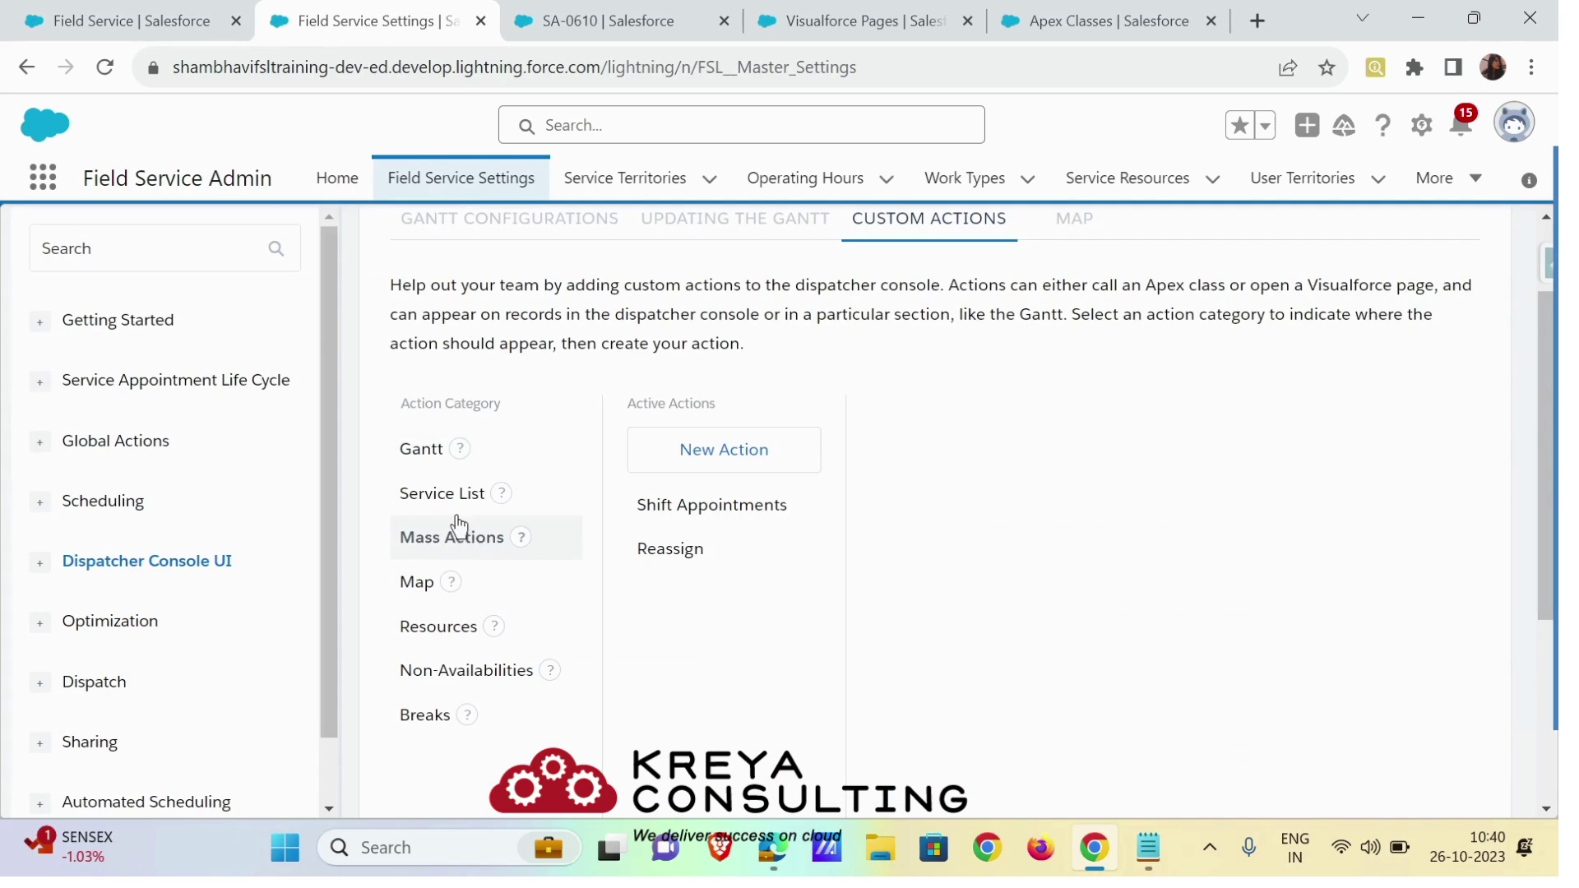
click(159, 12)
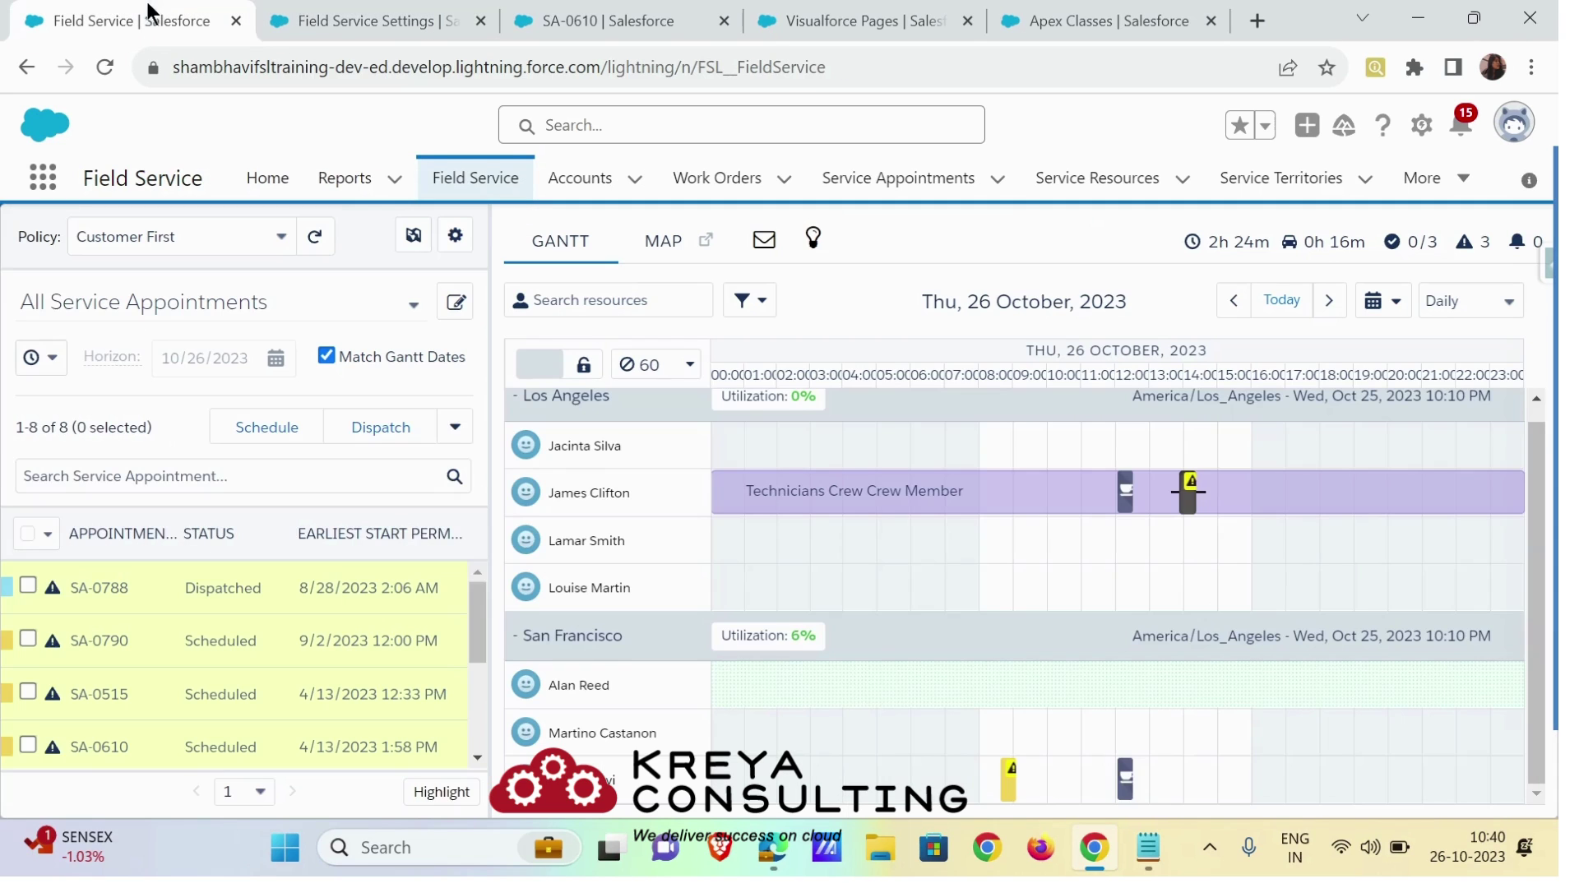
click(453, 427)
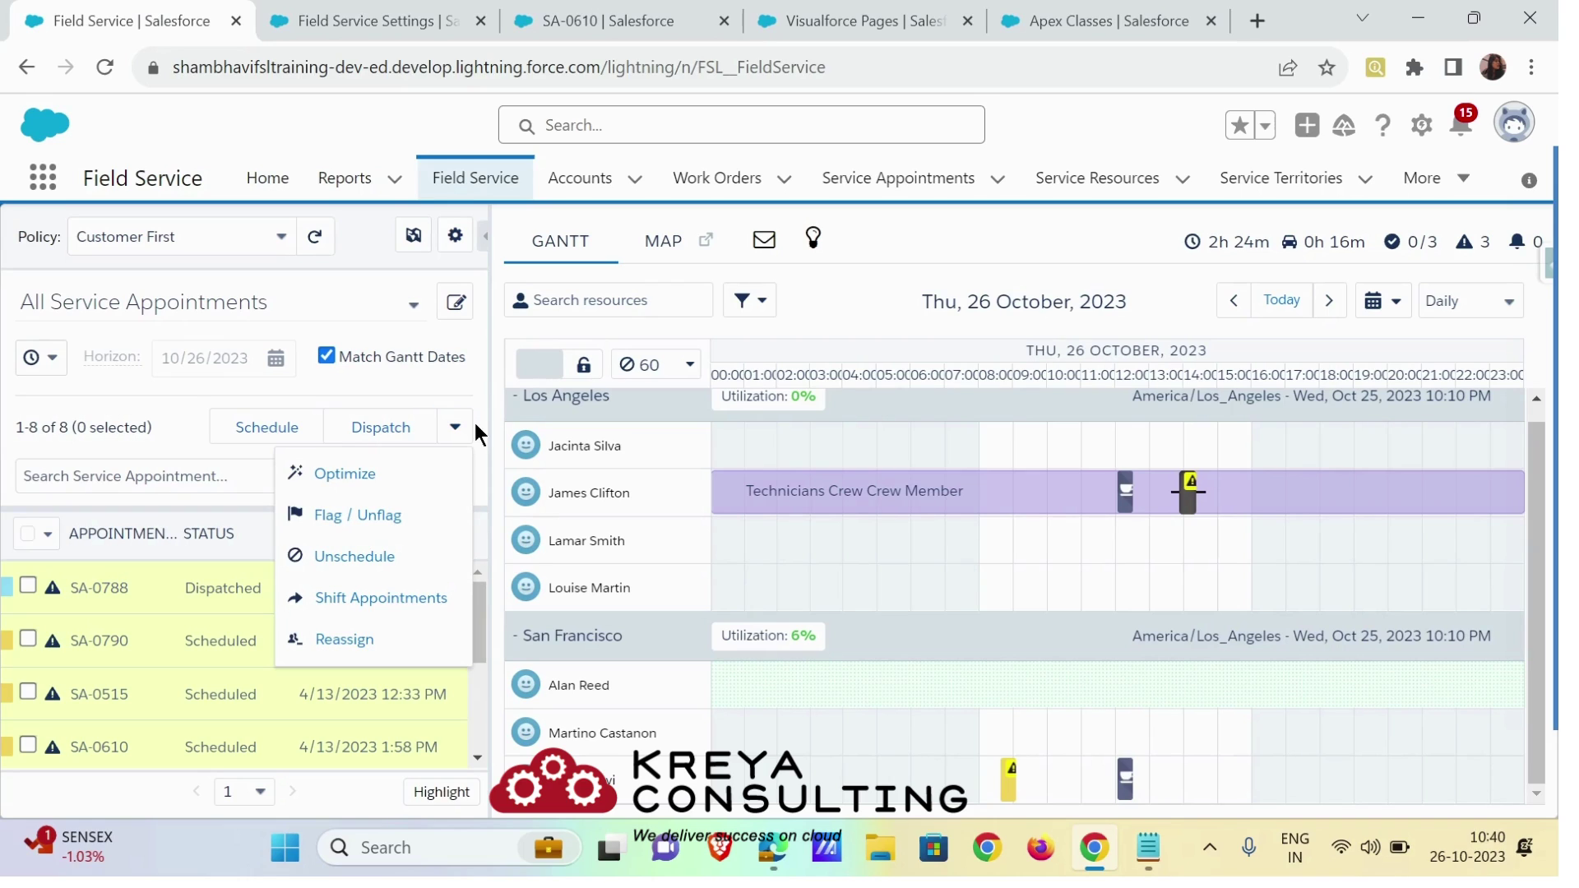
click(467, 433)
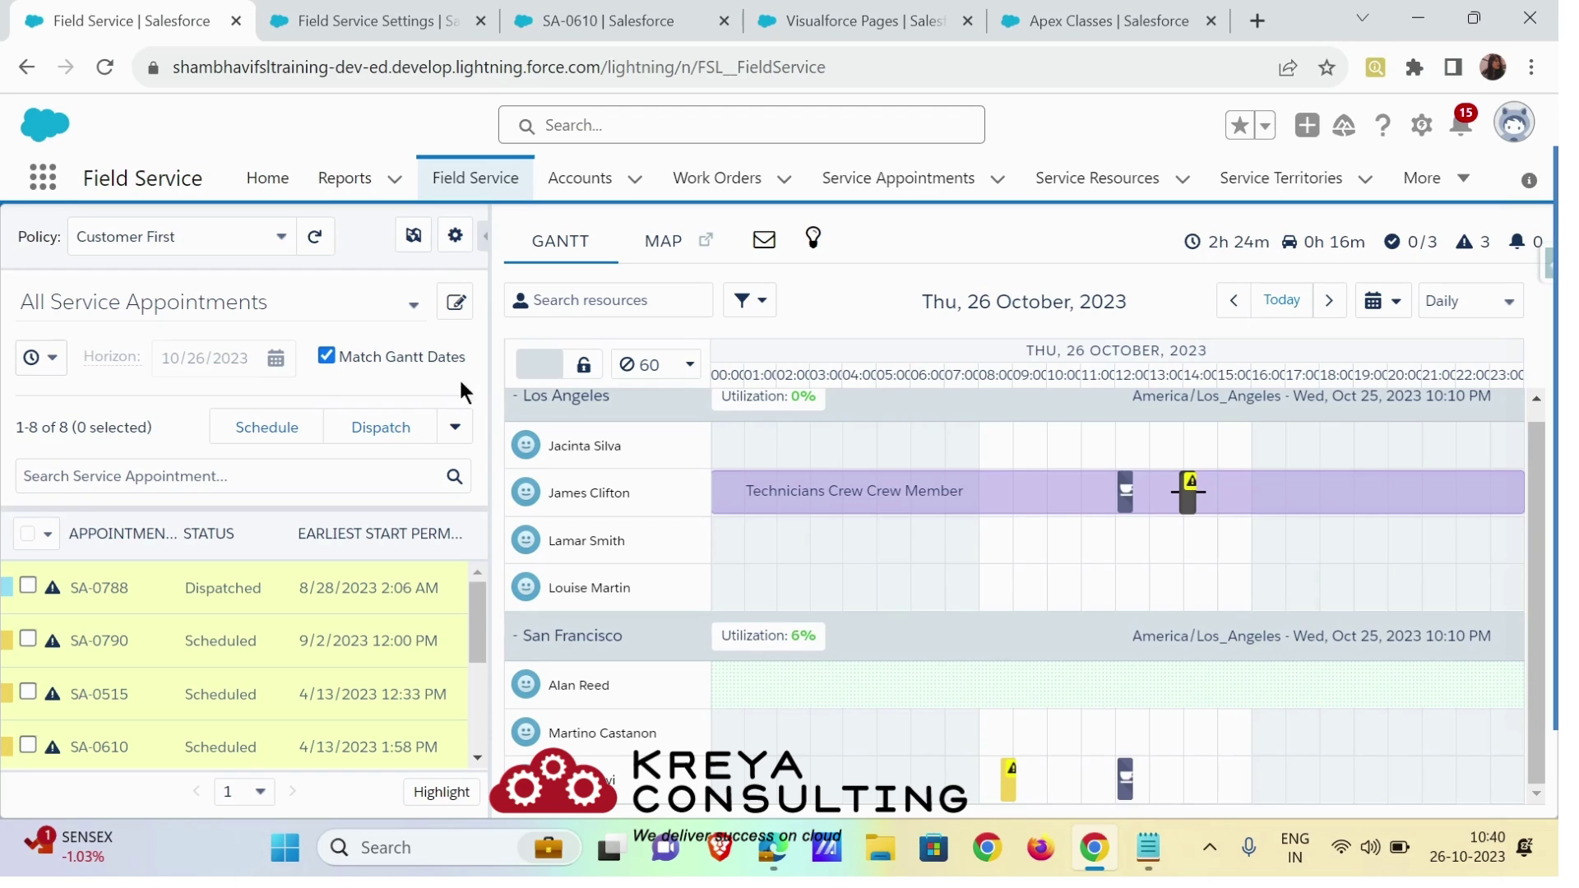
click(481, 21)
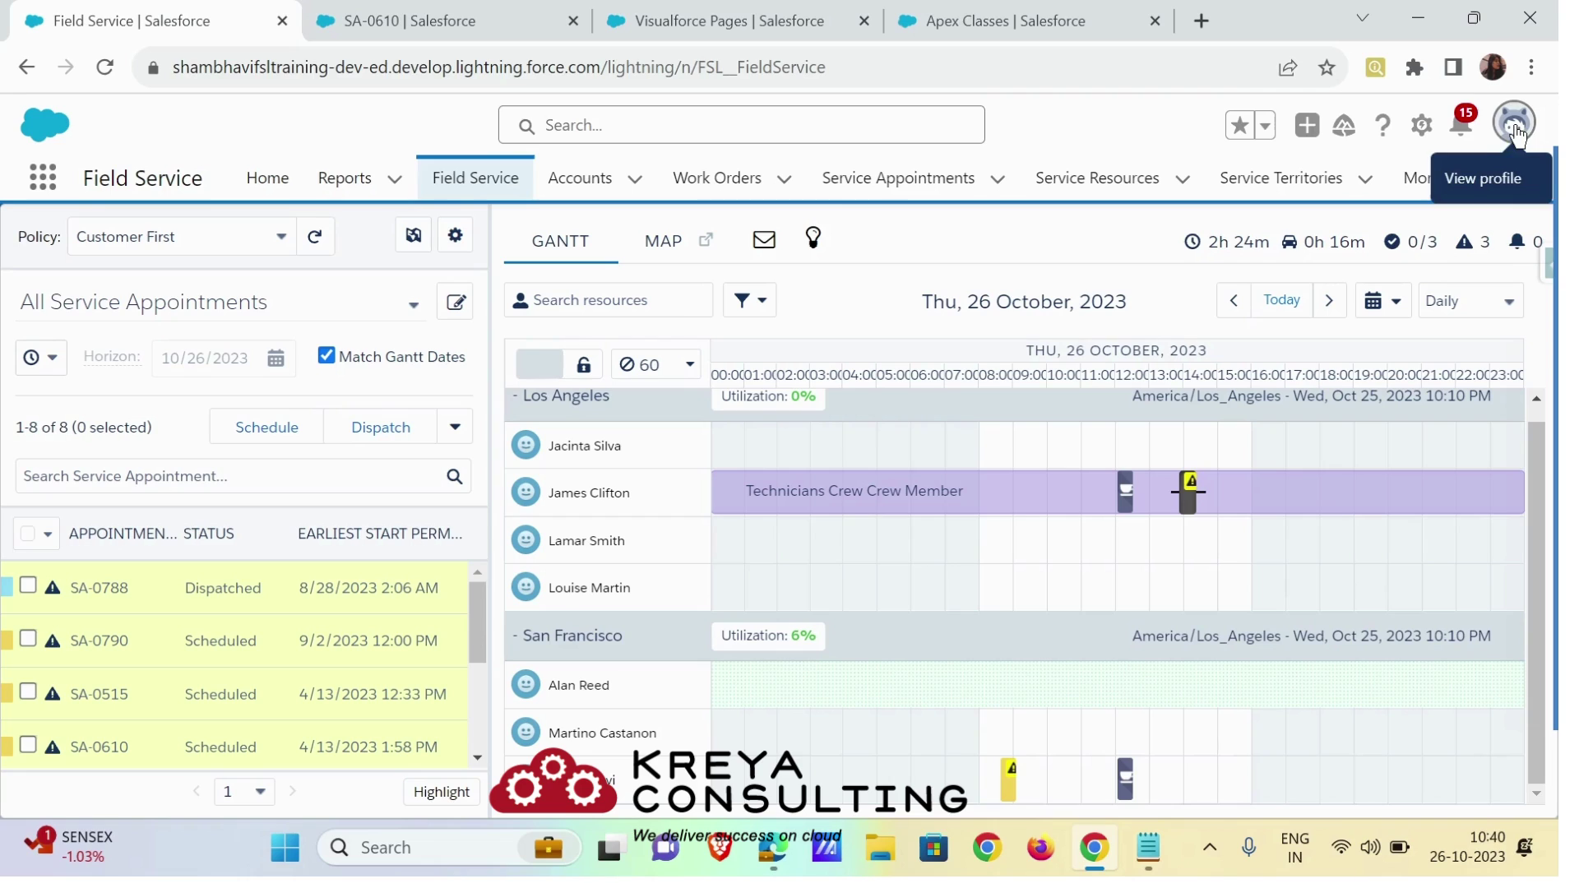
- Open the Developer Console and place its browser tab directly after the Field Service tab
click(1422, 128)
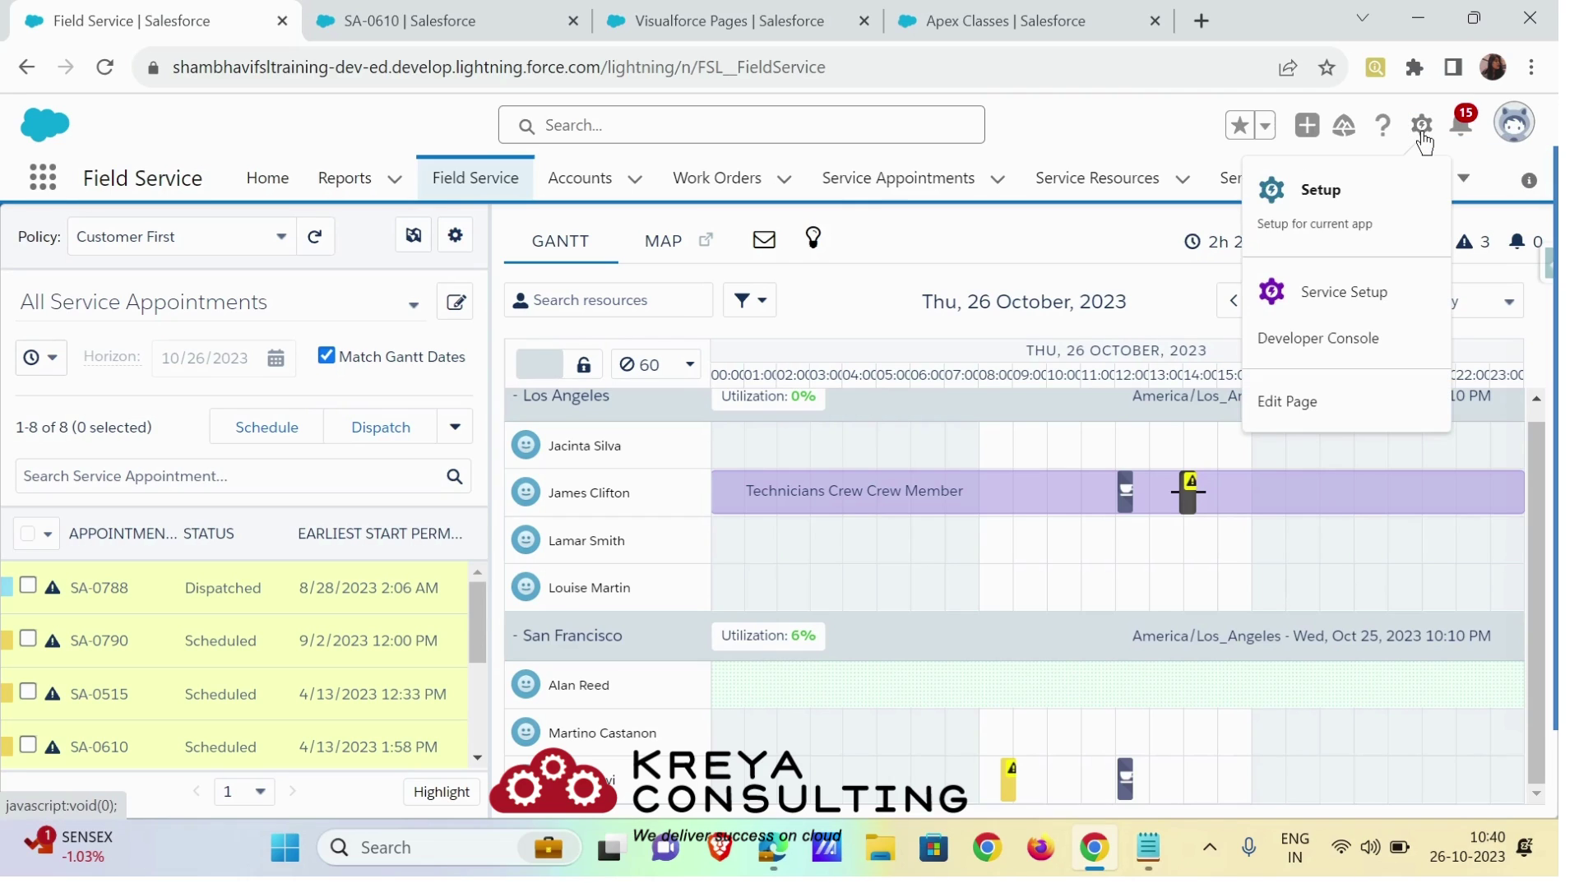
click(1337, 339)
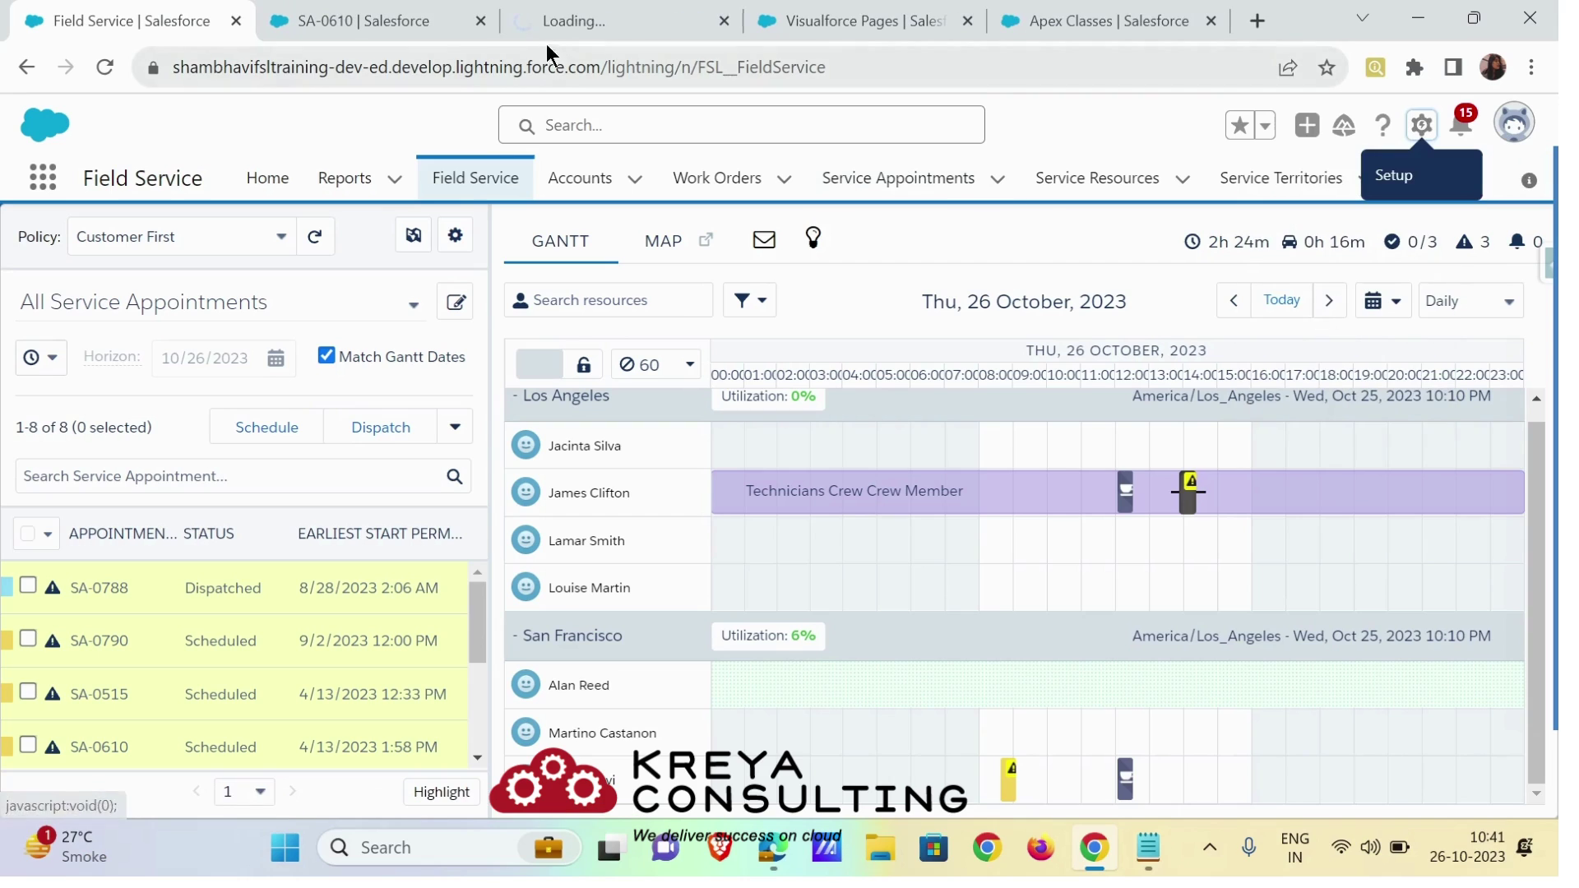
click(564, 33)
drag(564, 35, 384, 25)
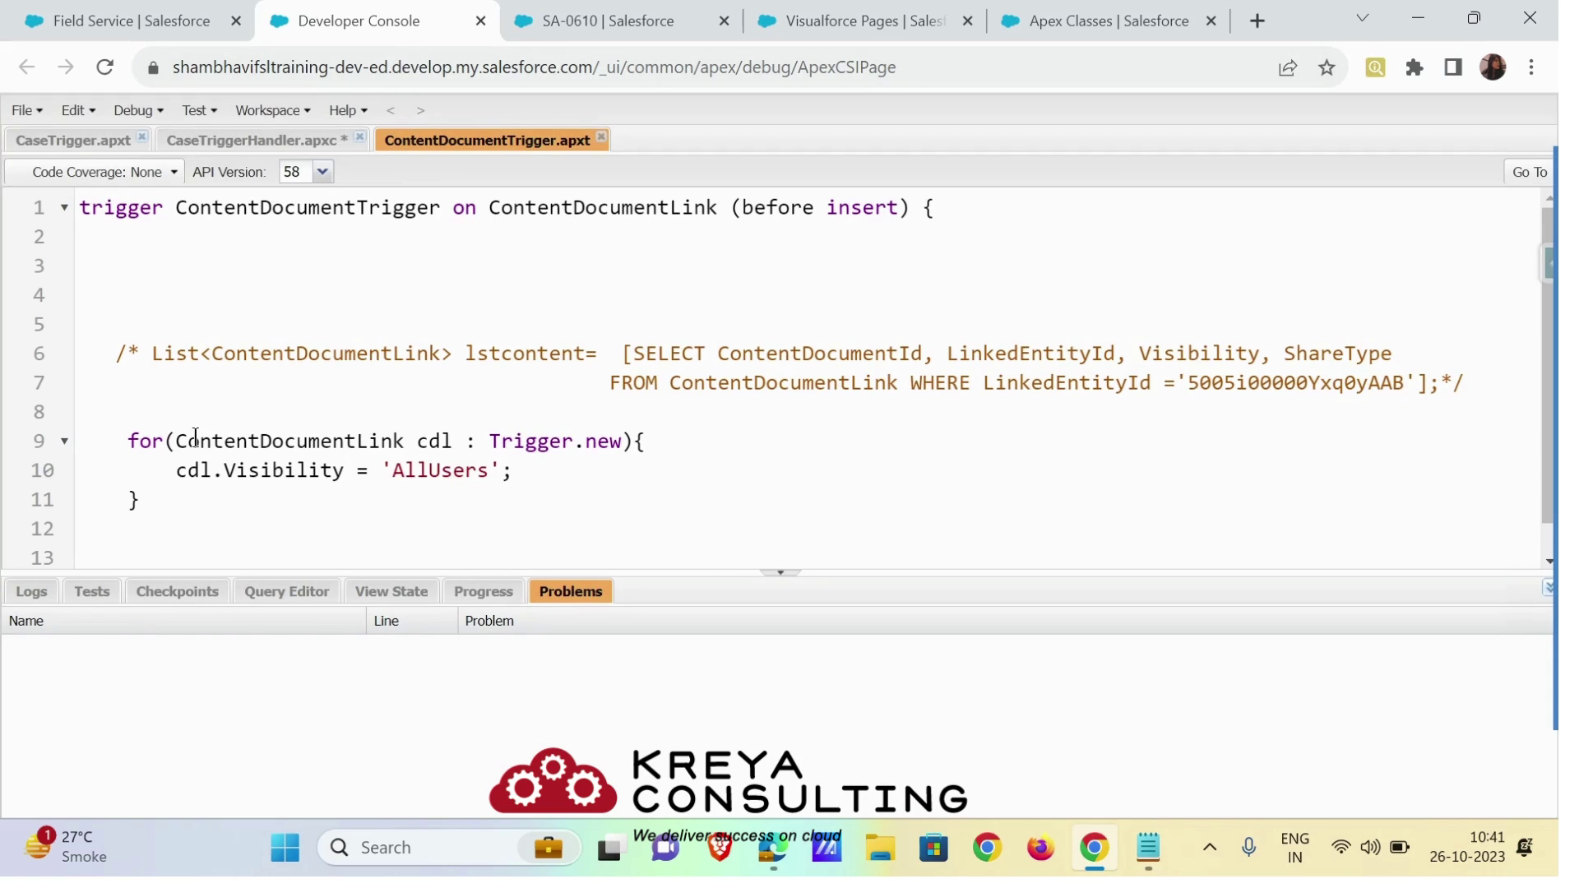
- Find the Apex class toggleServiceAppointmentJeopardy by filtering the classes with "tog", open it, and review its code
click(21, 110)
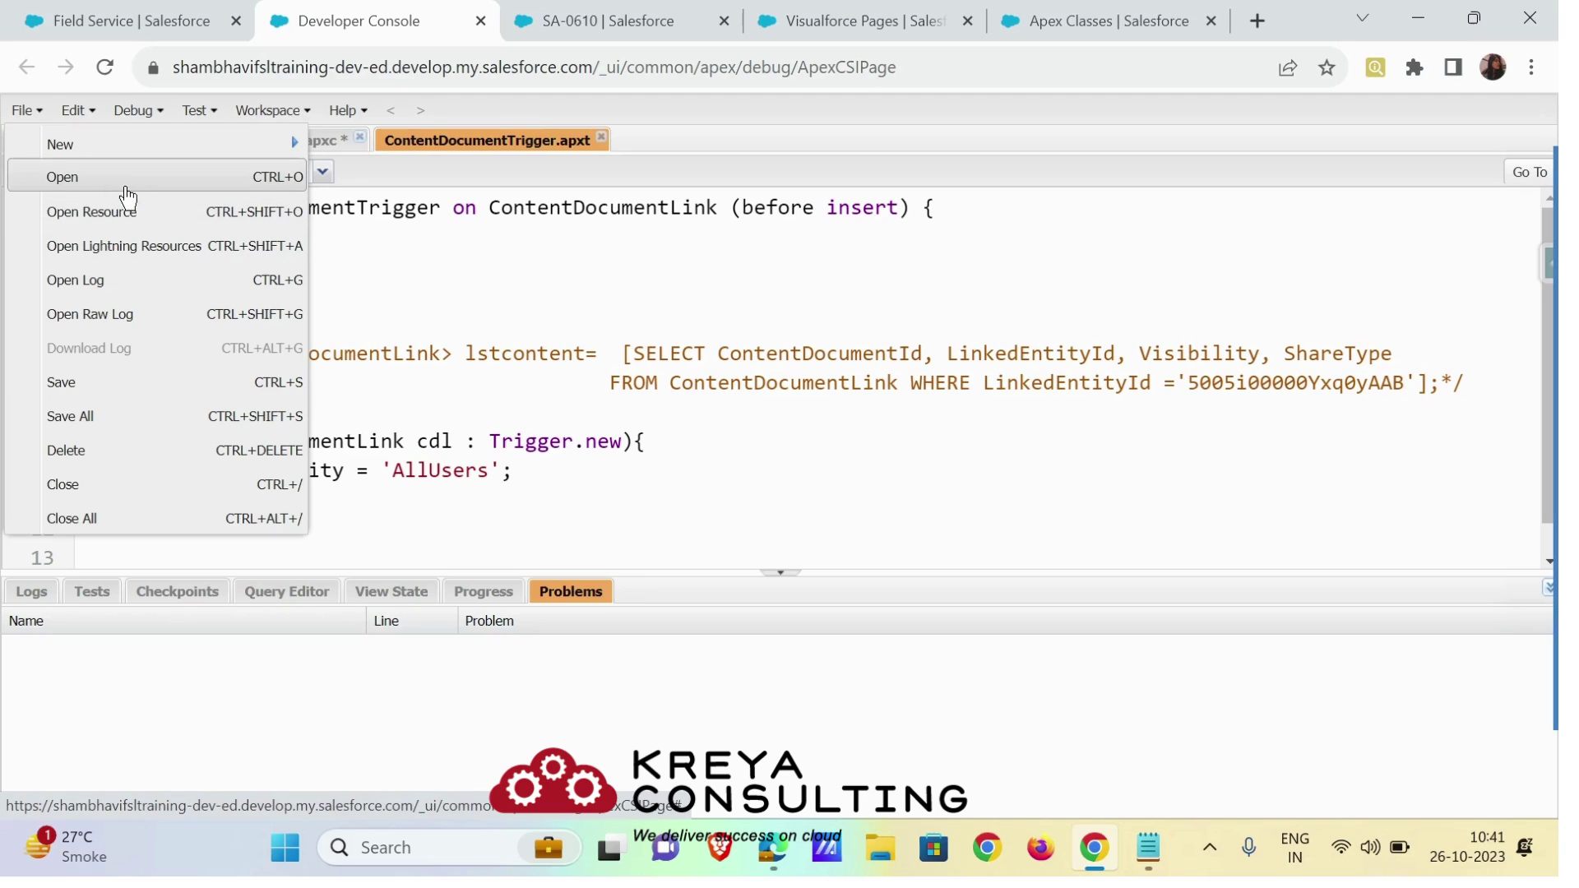
click(73, 178)
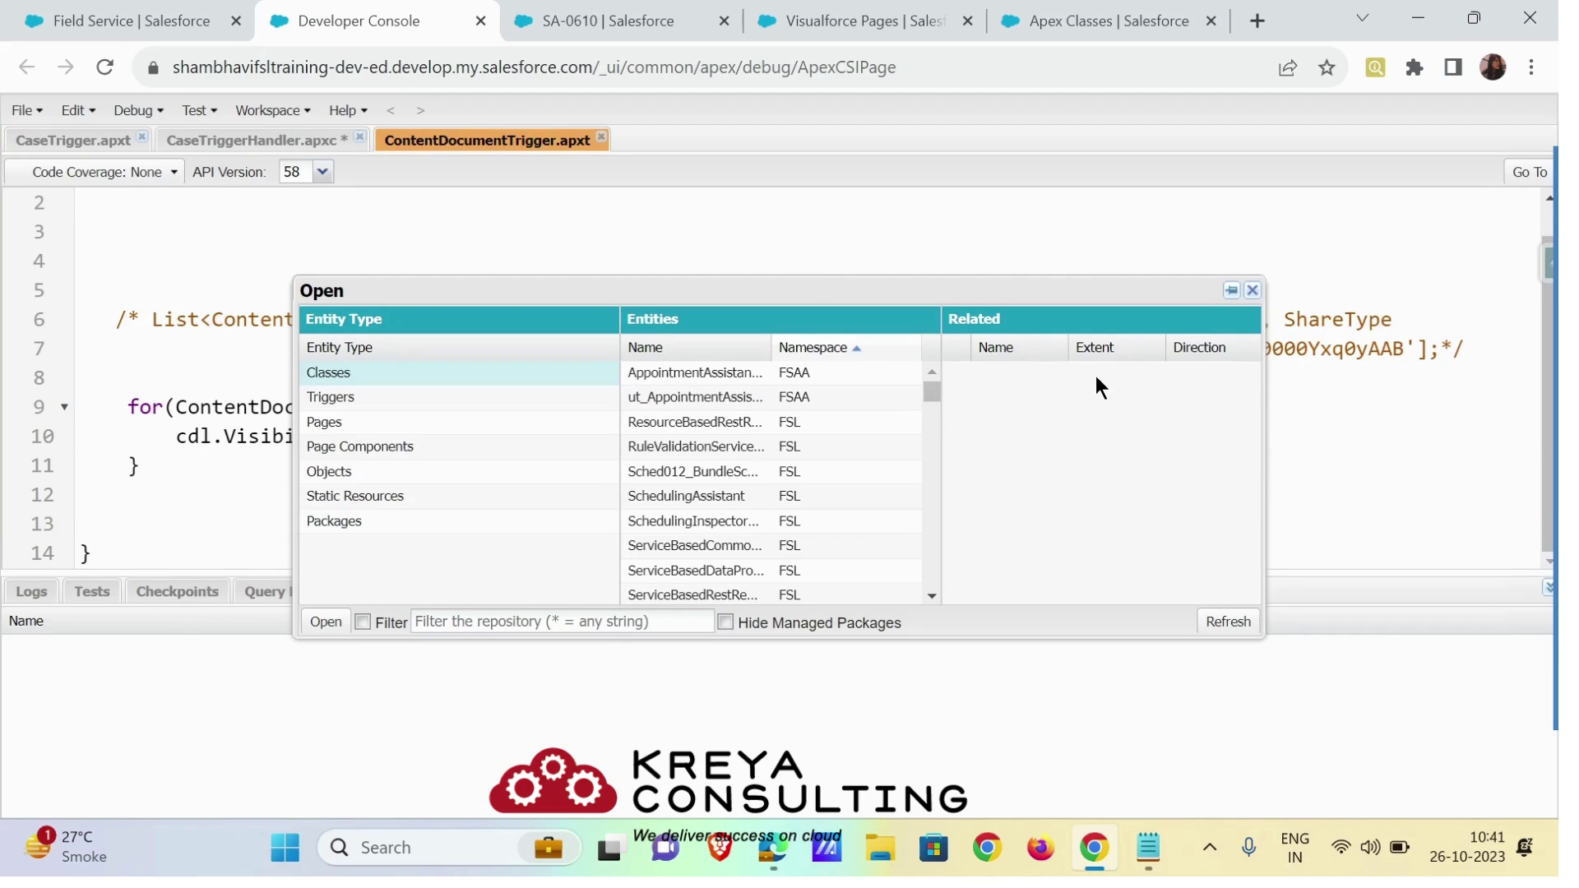
scroll(752, 420, down, 5)
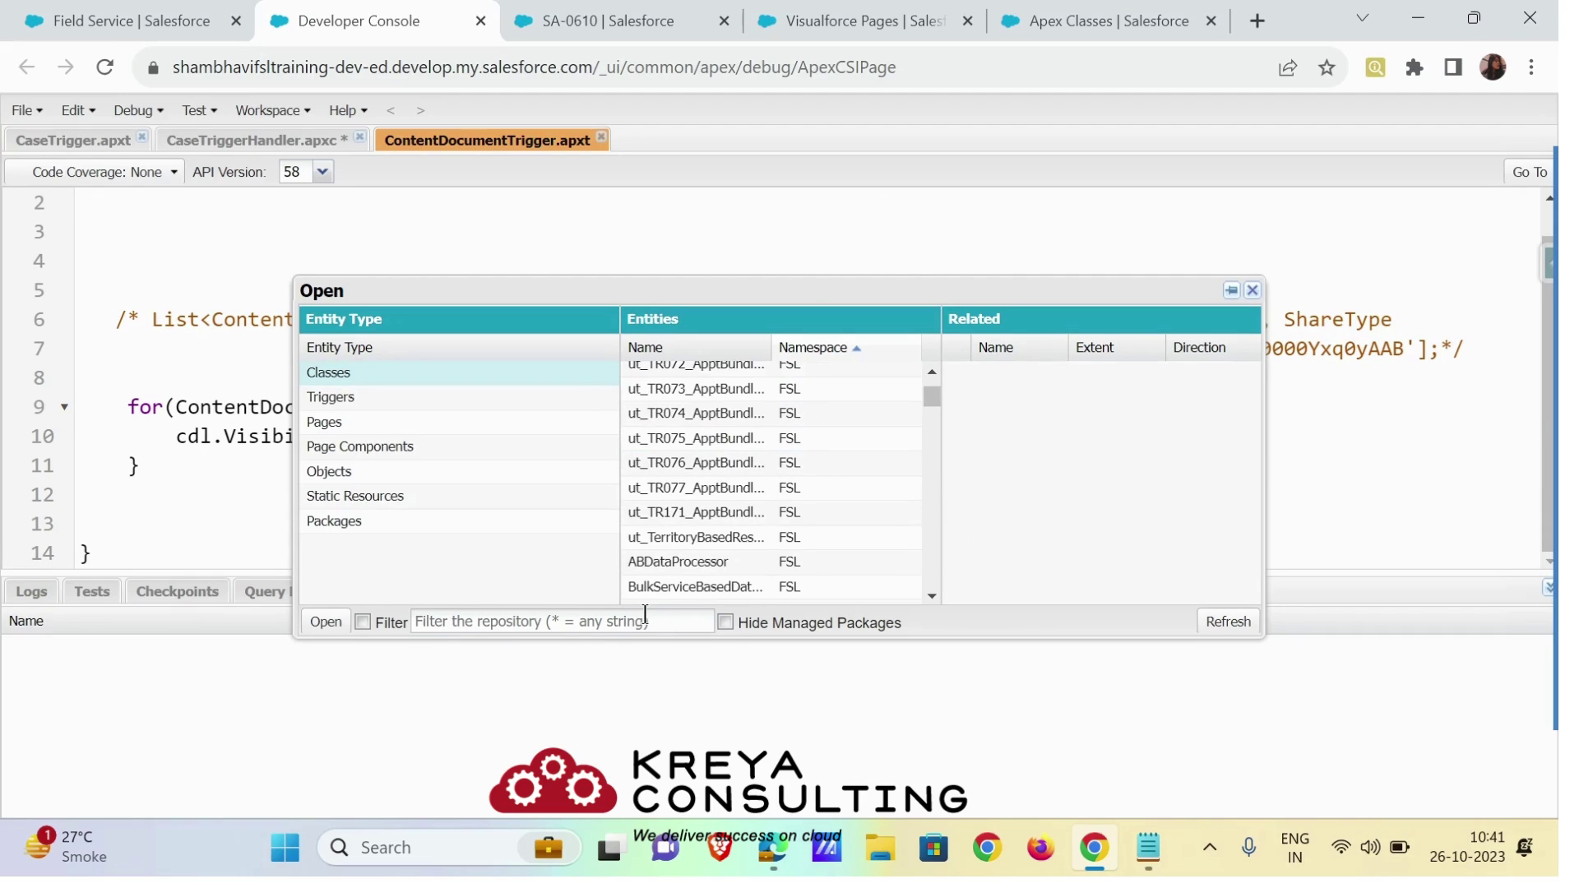
text(togg)
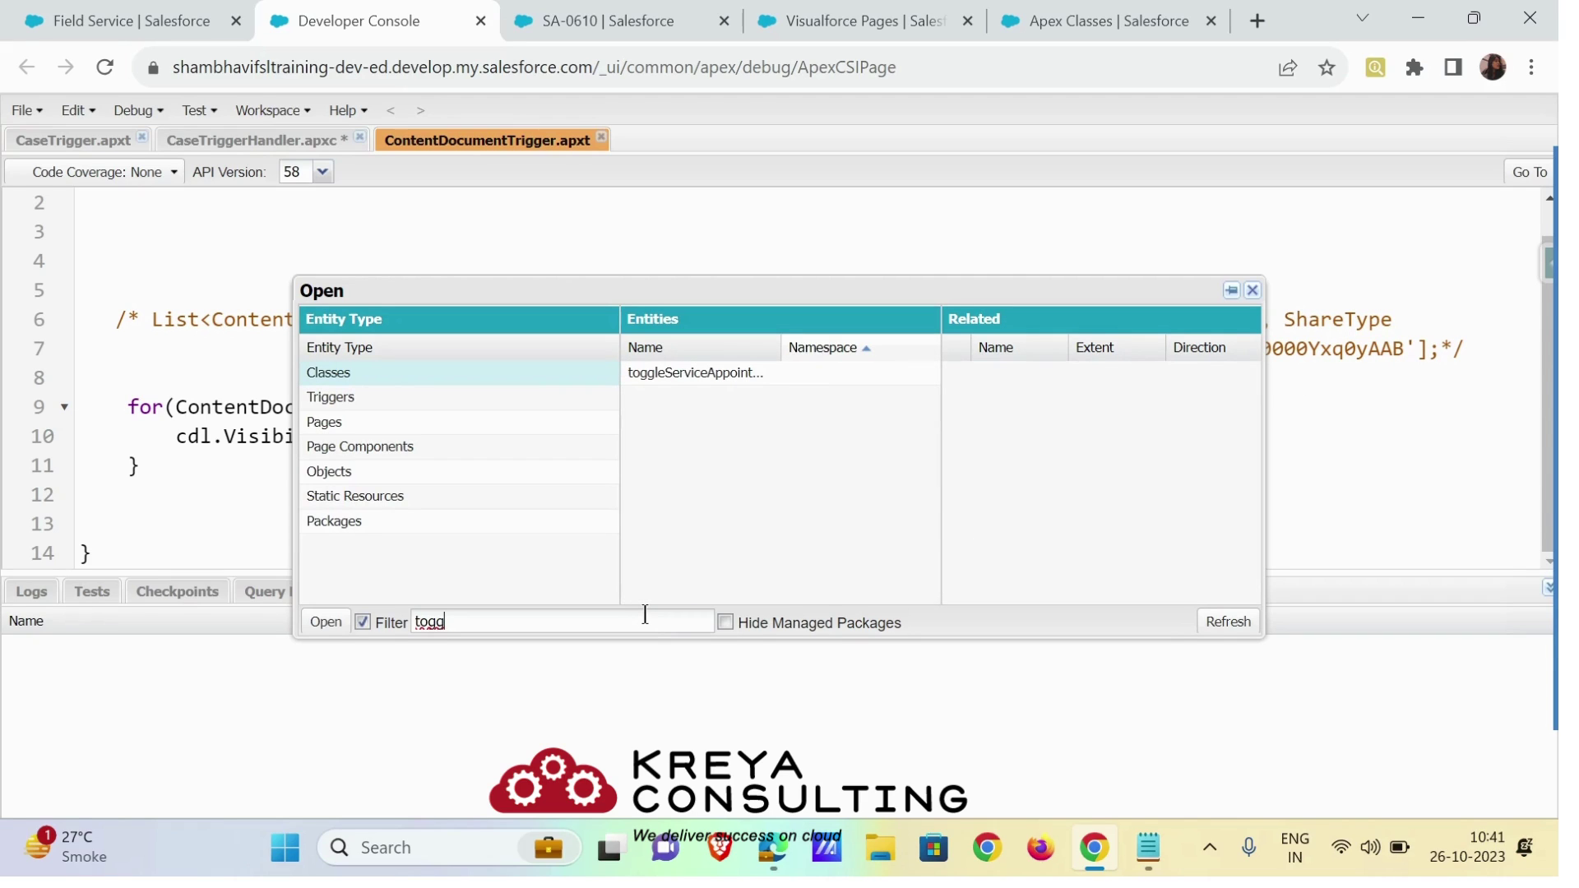
key(BackSpace)
click(684, 372)
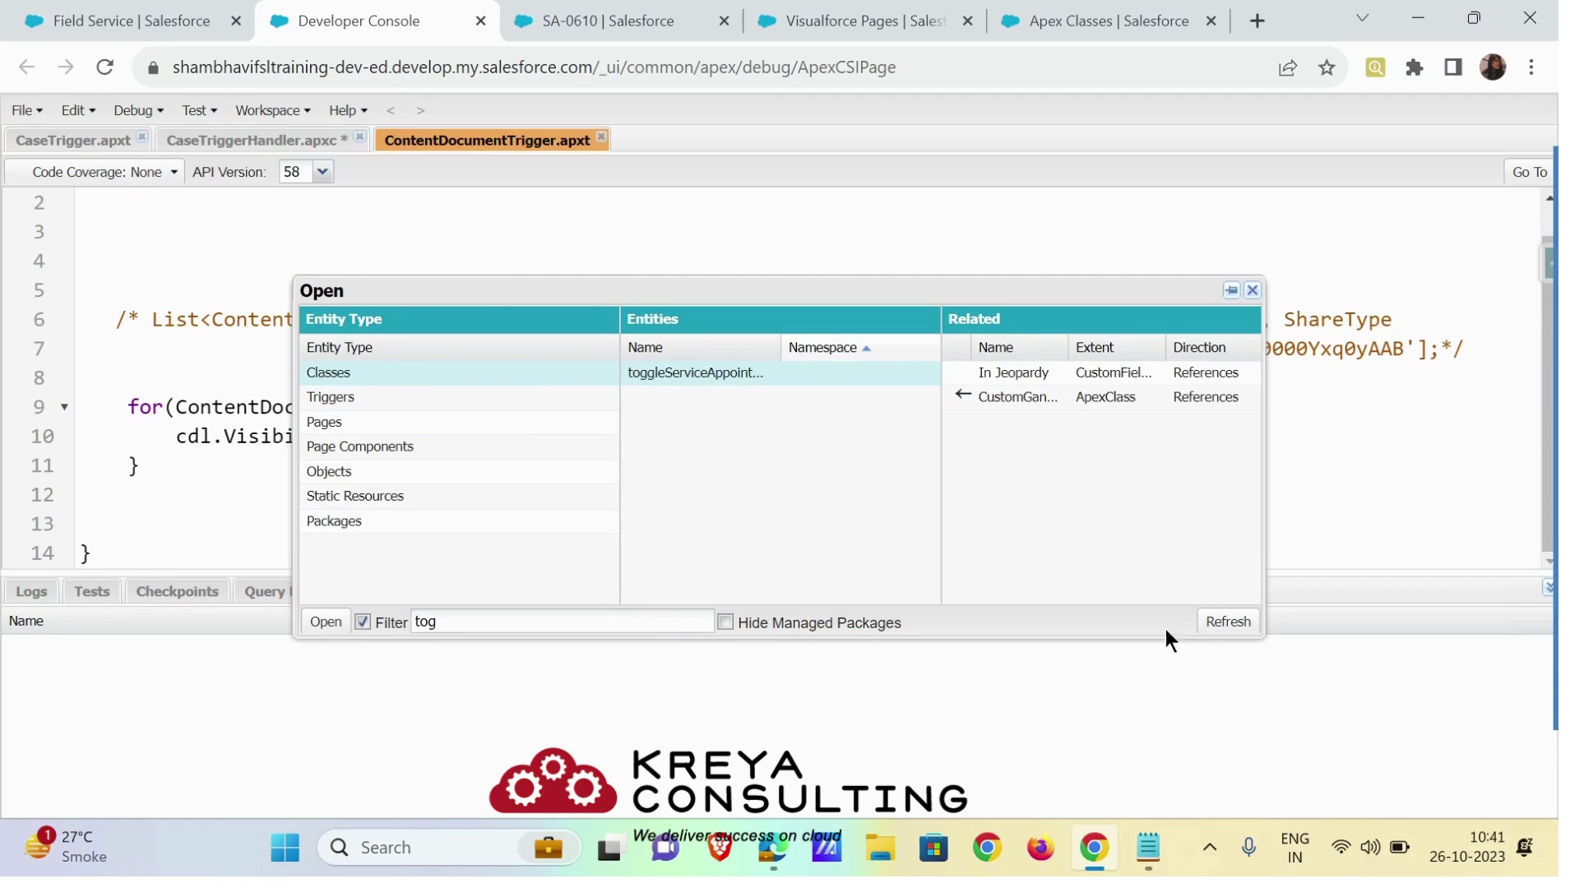
double_click(809, 372)
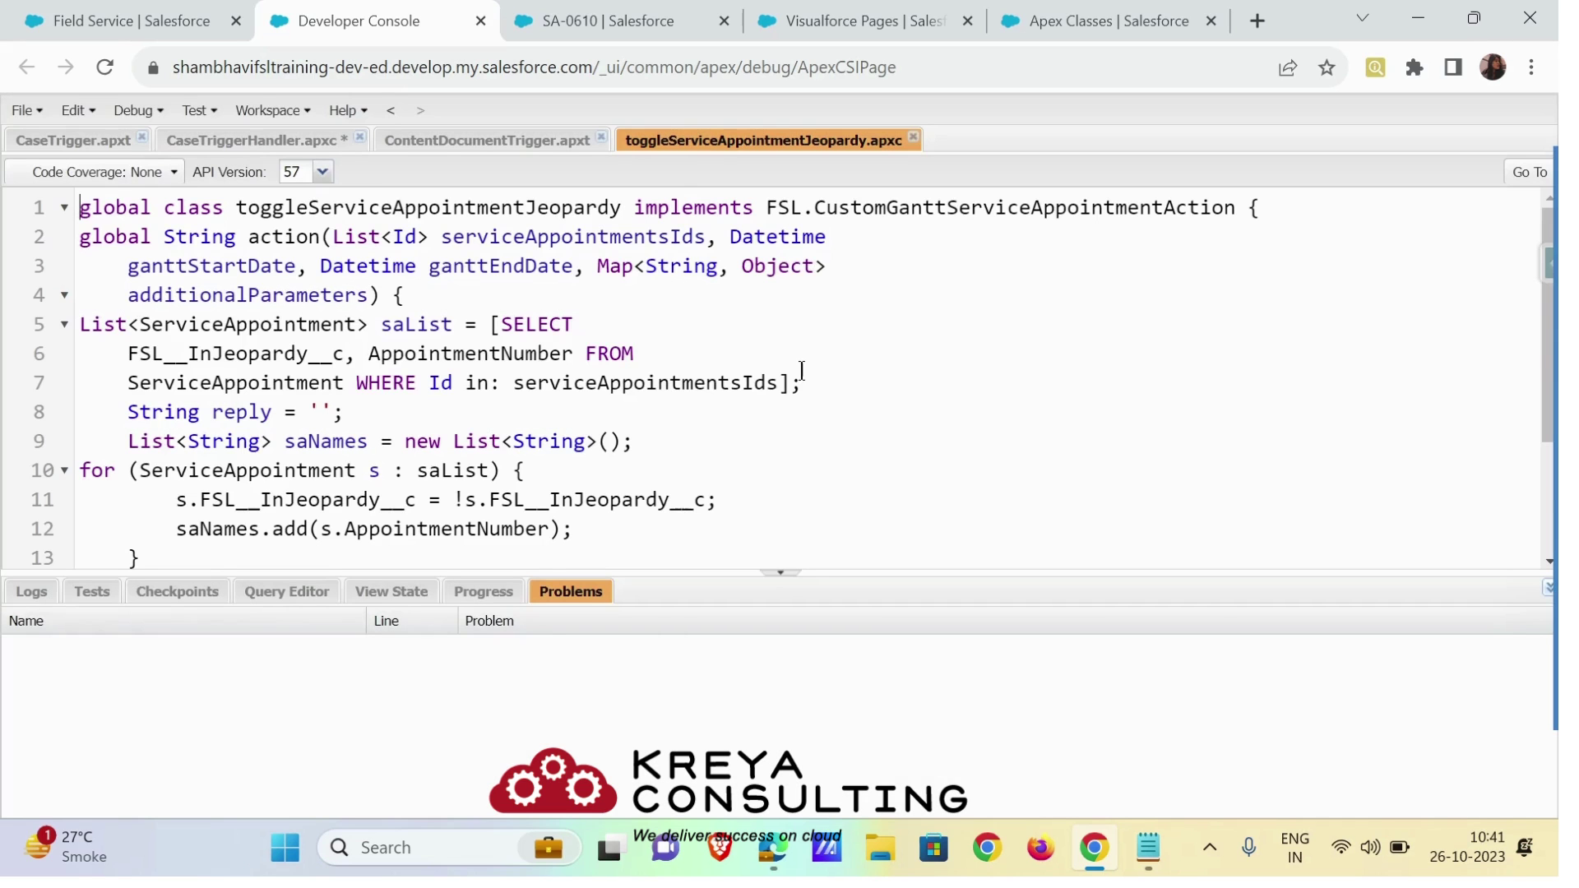
scroll(794, 380, down, 2)
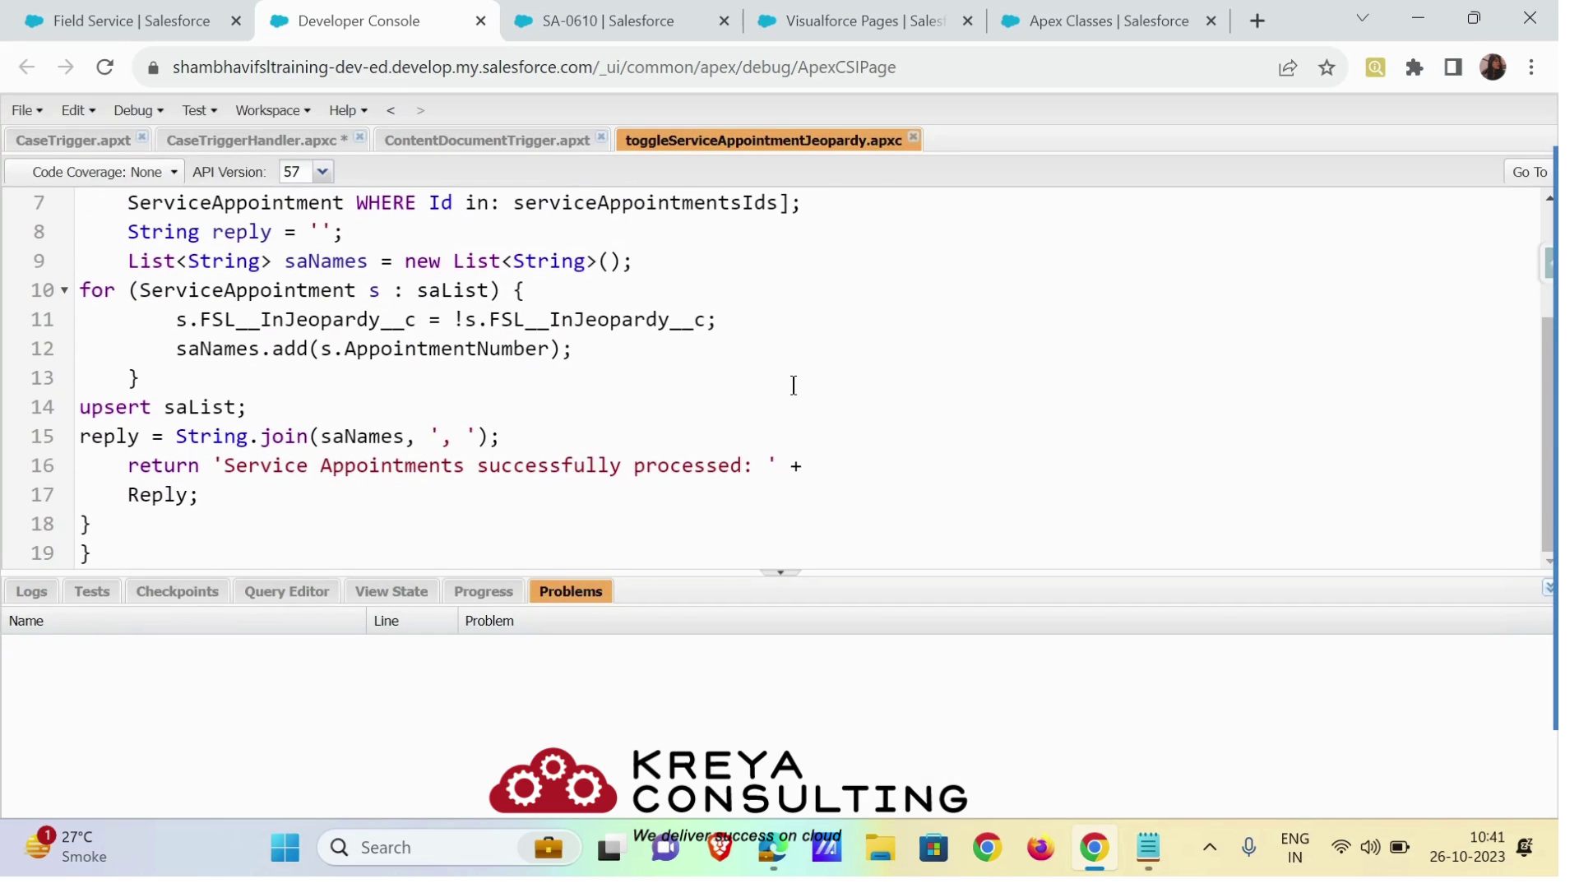
scroll(793, 385, up, 2)
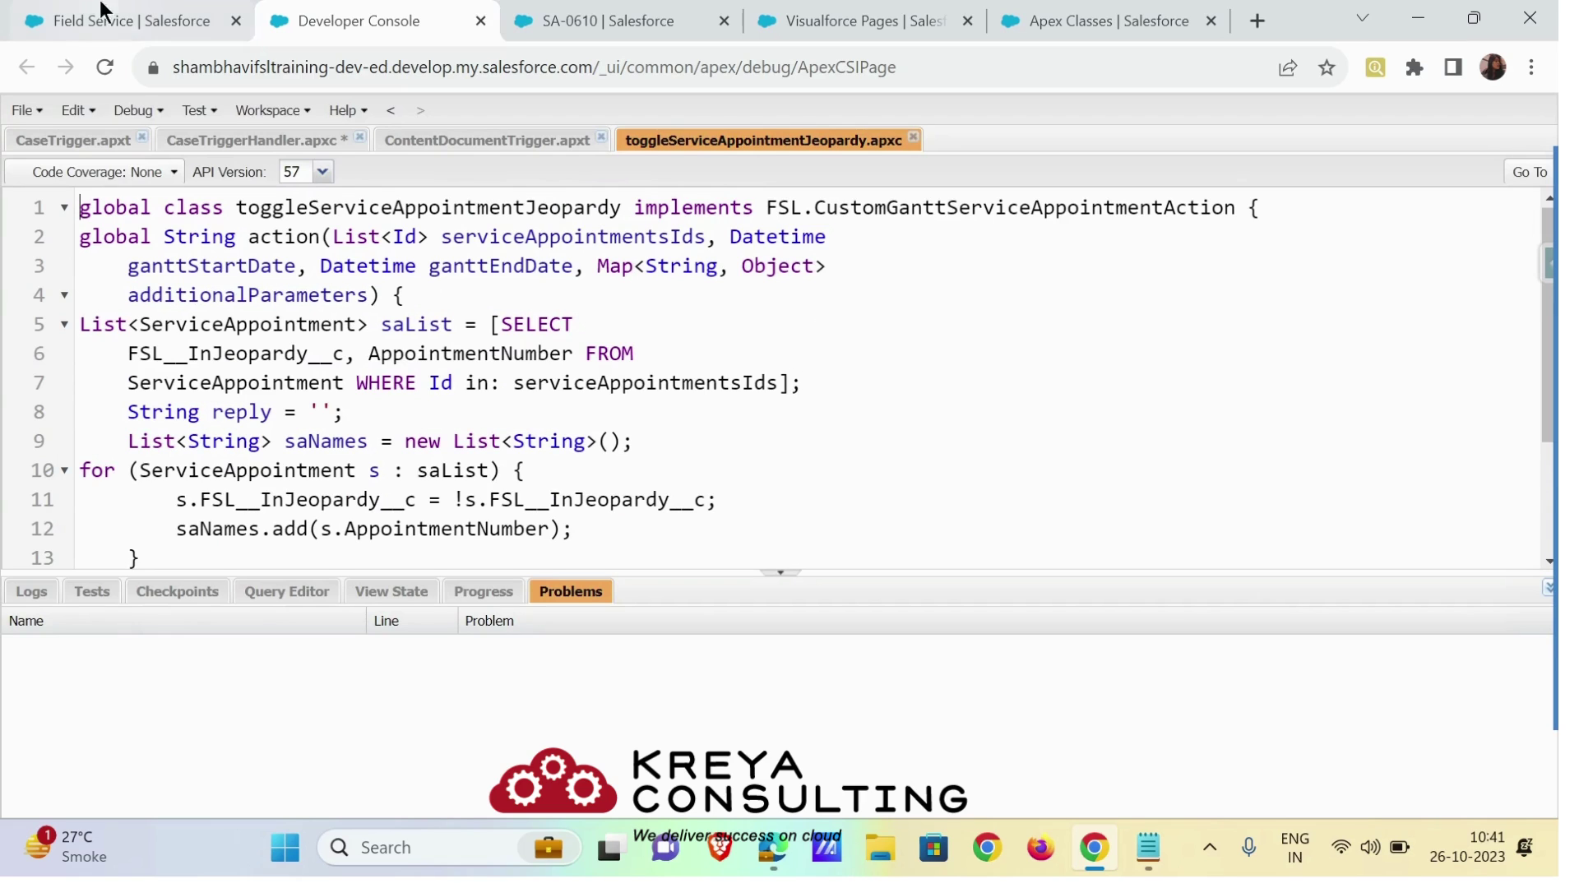
- Run Change Jeopardy Status on the morning appointment in the San Francisco territory of the Gantt and check its summary
click(176, 33)
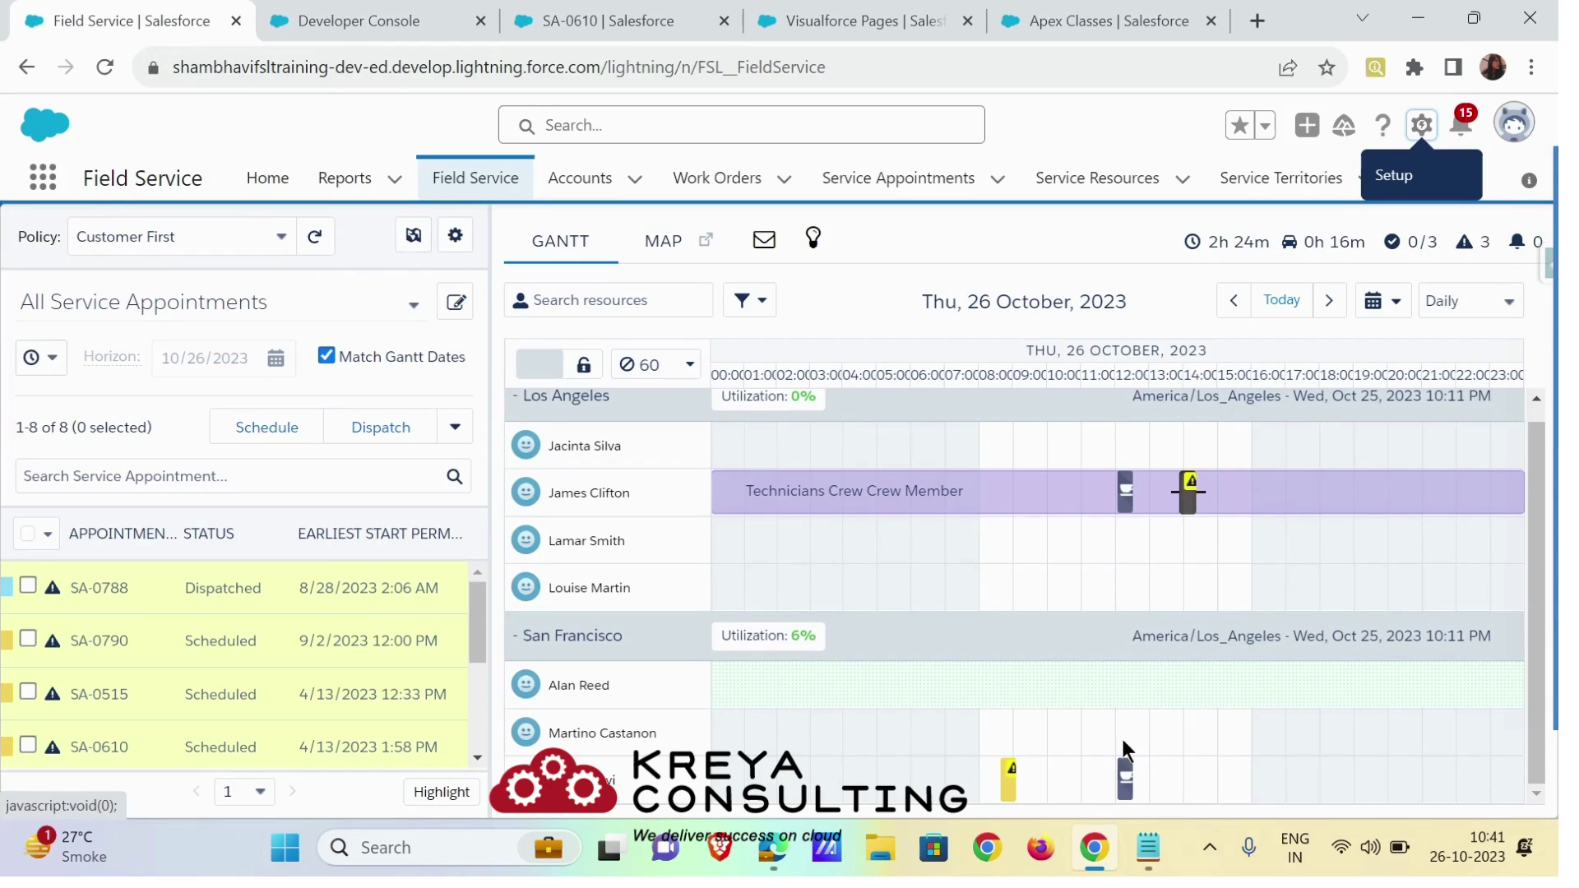
right_click(1011, 787)
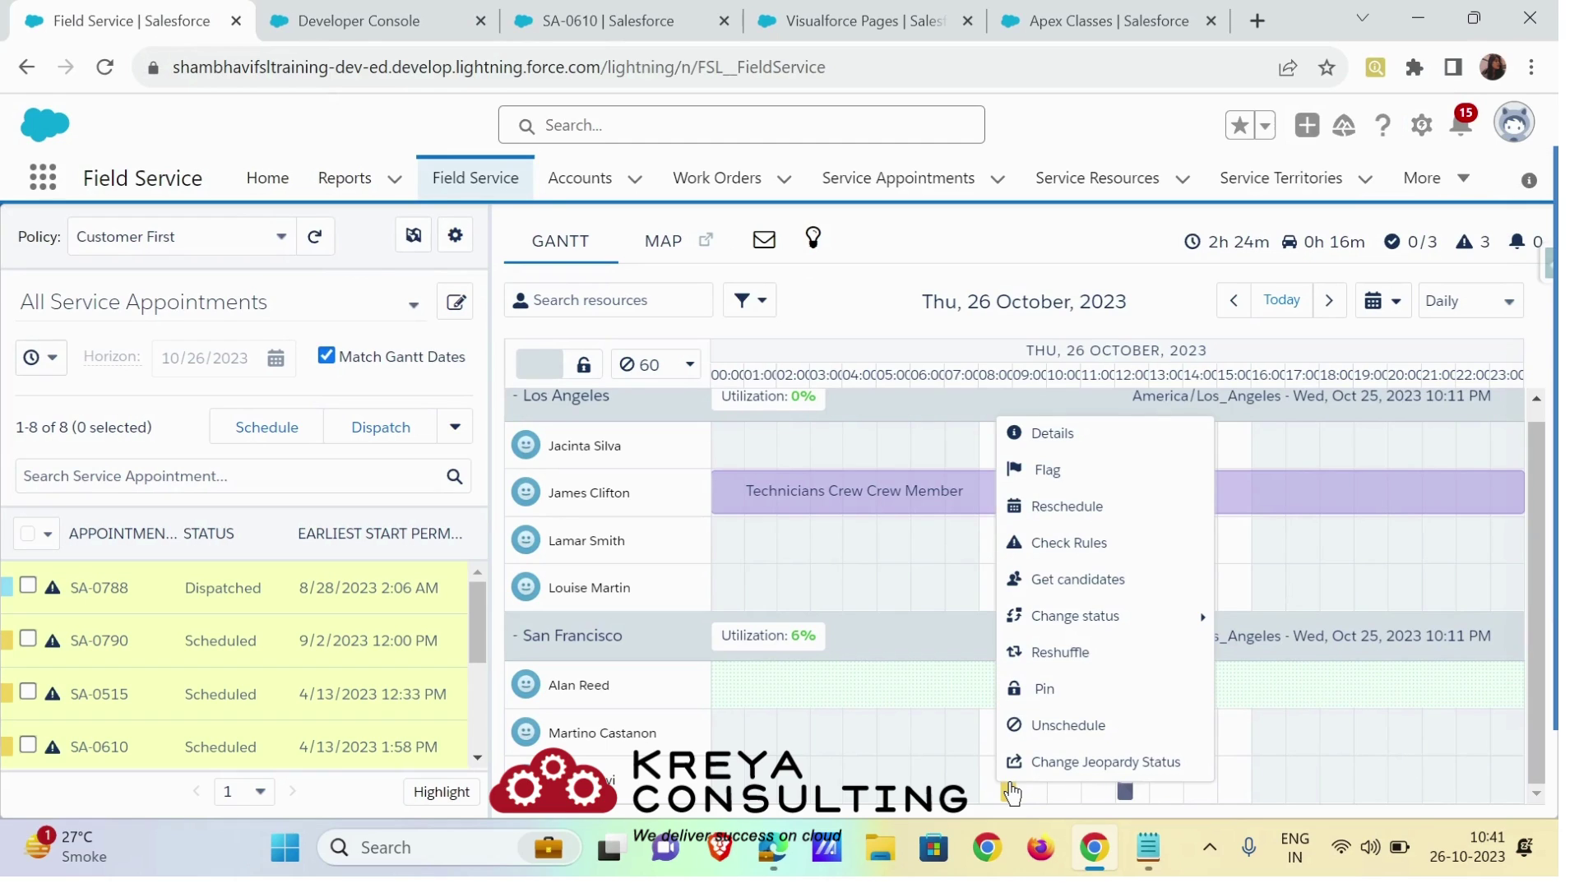
click(1080, 764)
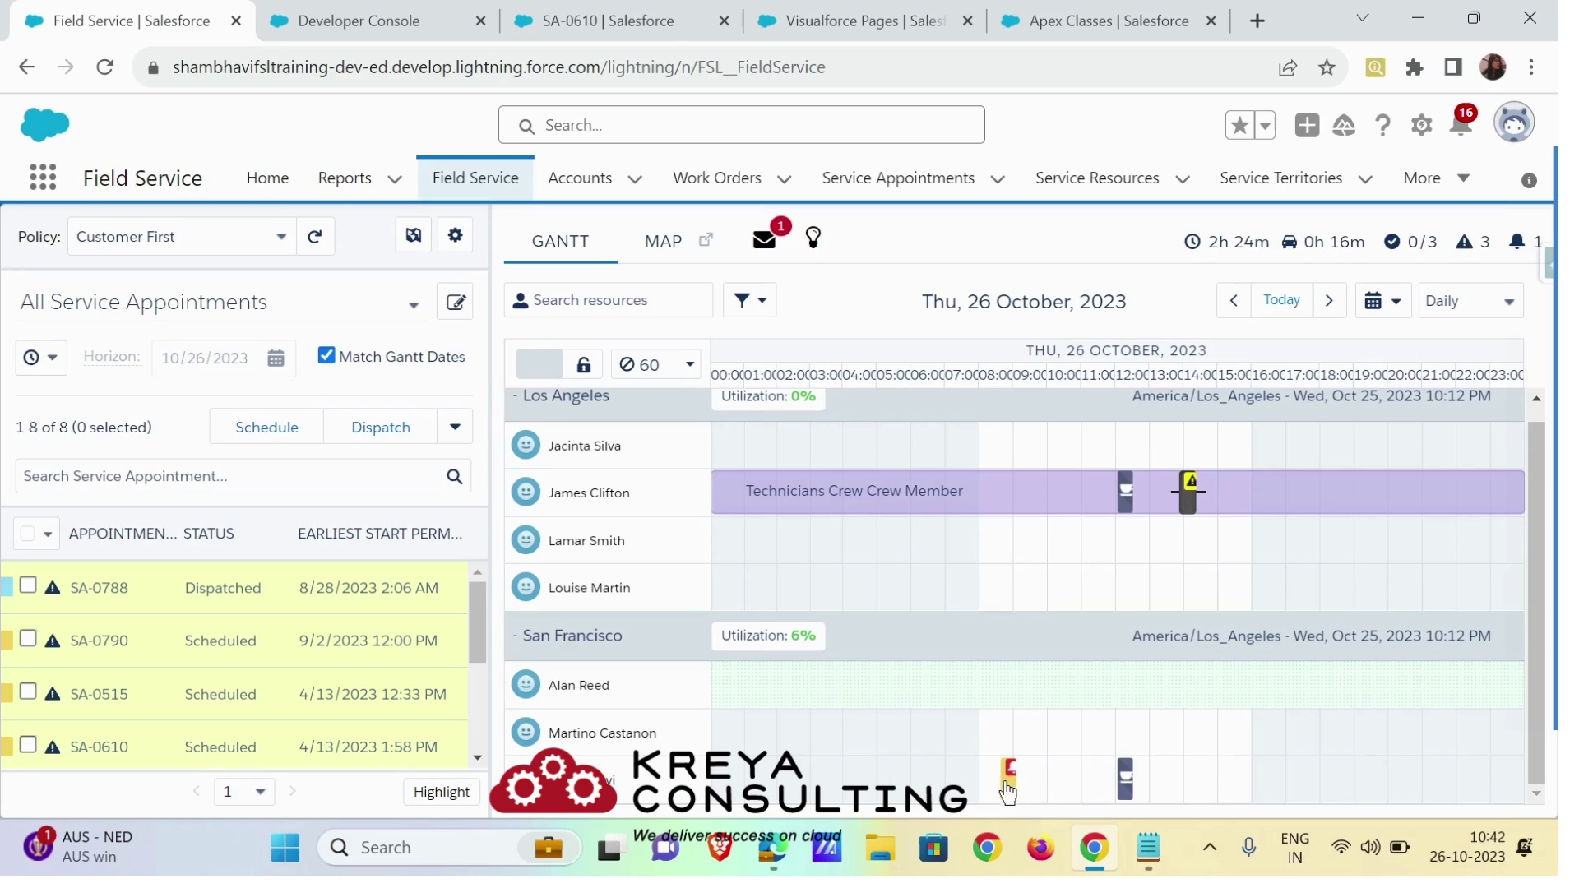
mouse_move(1011, 785)
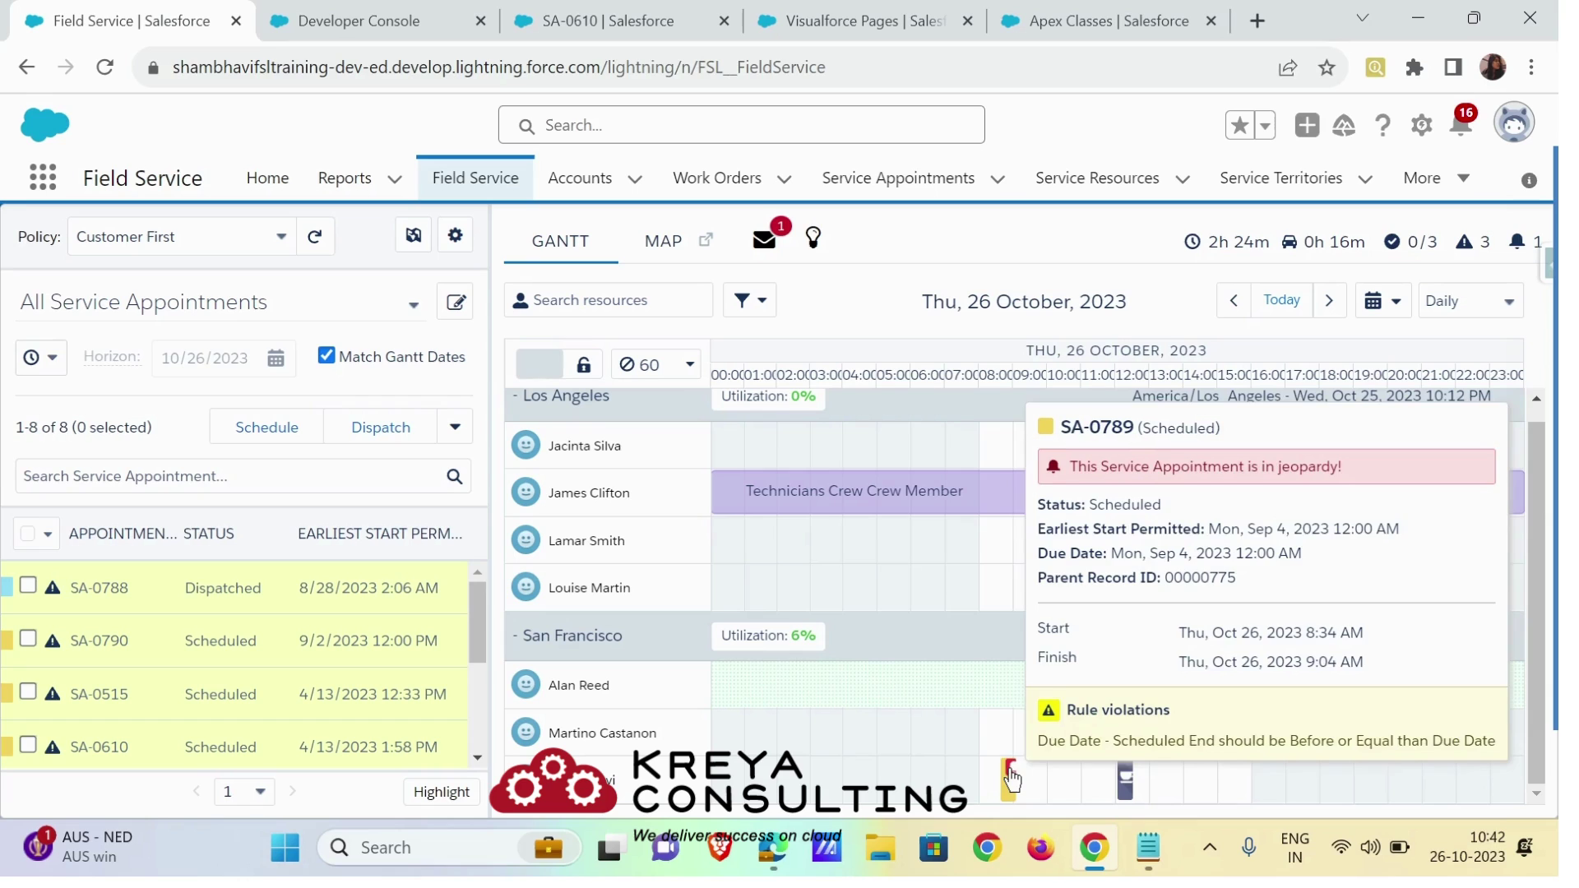
- Open the details of the same San Francisco appointment and review its service appointment information, including Date & Time
right_click(1010, 777)
mouse_move(1106, 600)
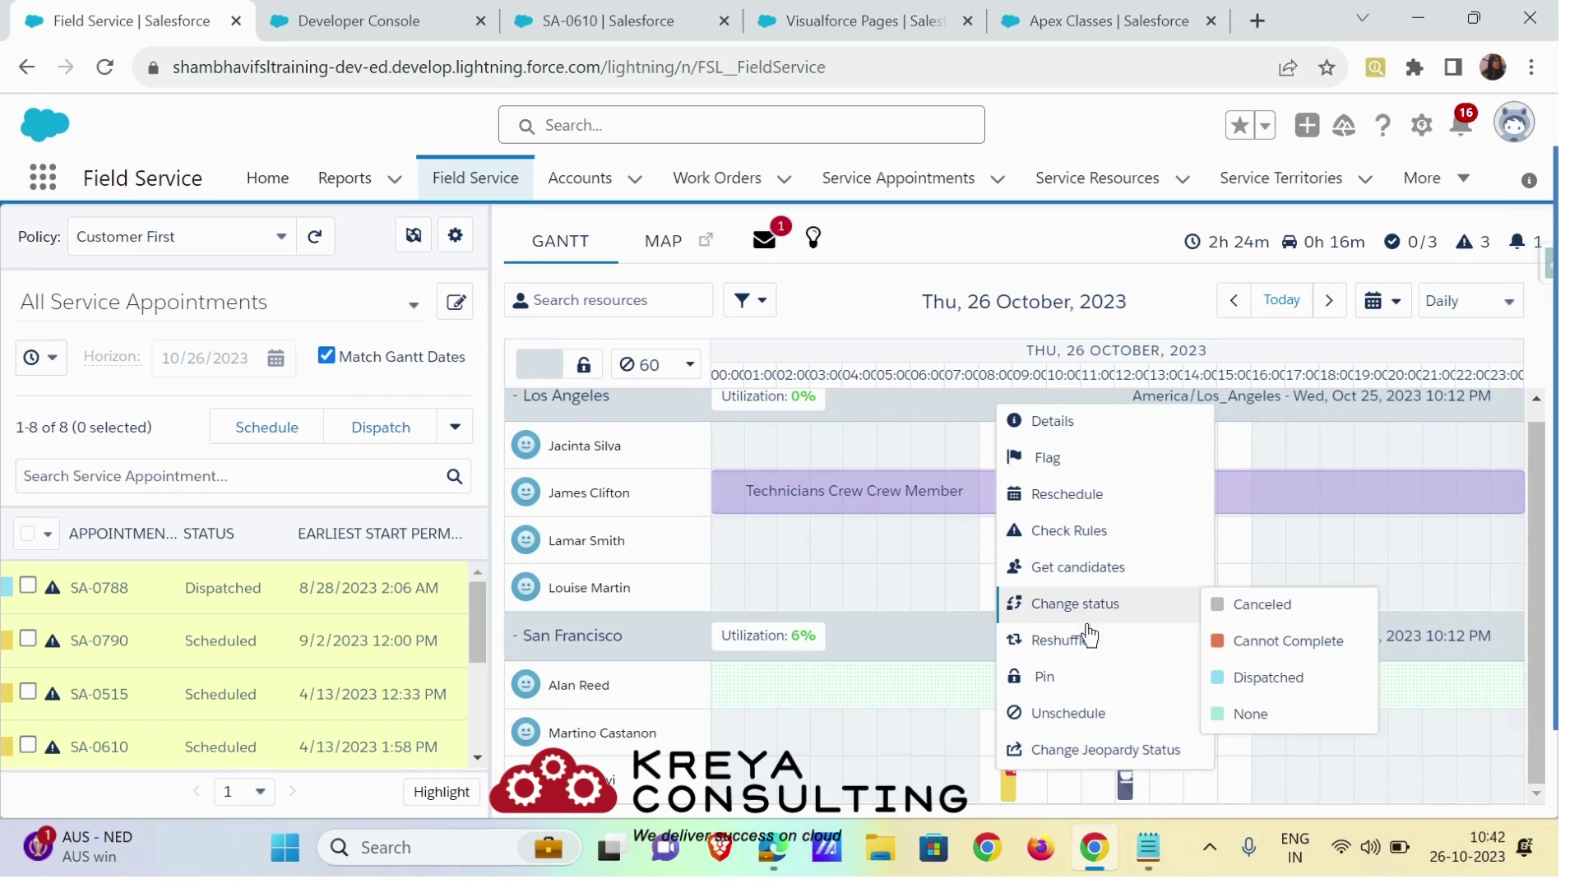
click(1094, 424)
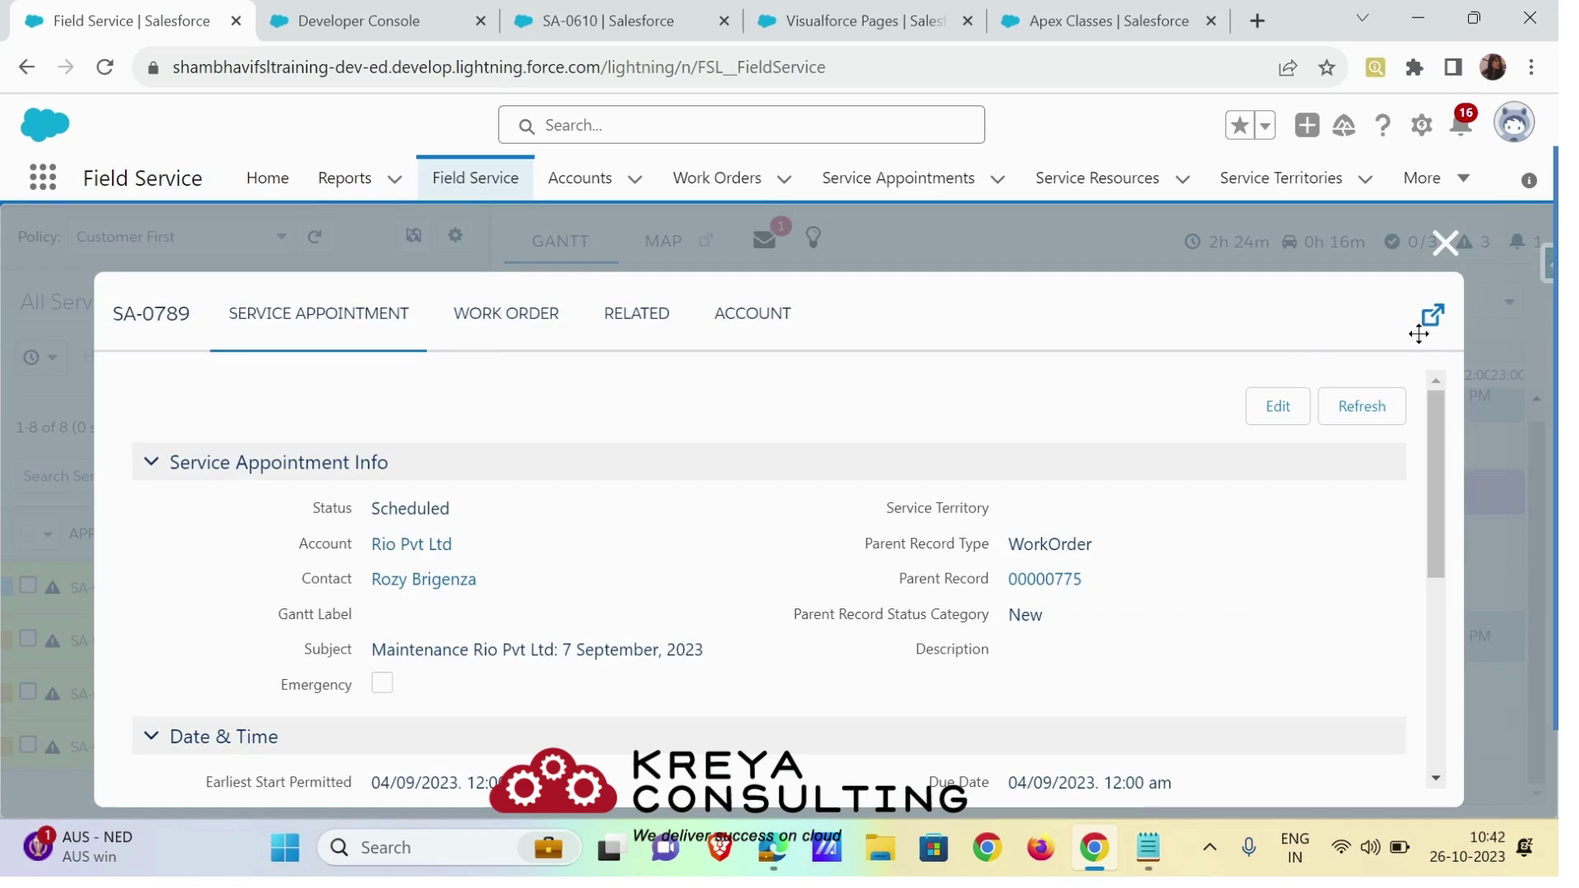
scroll(904, 683, down, 5)
scroll(860, 691, up, 2)
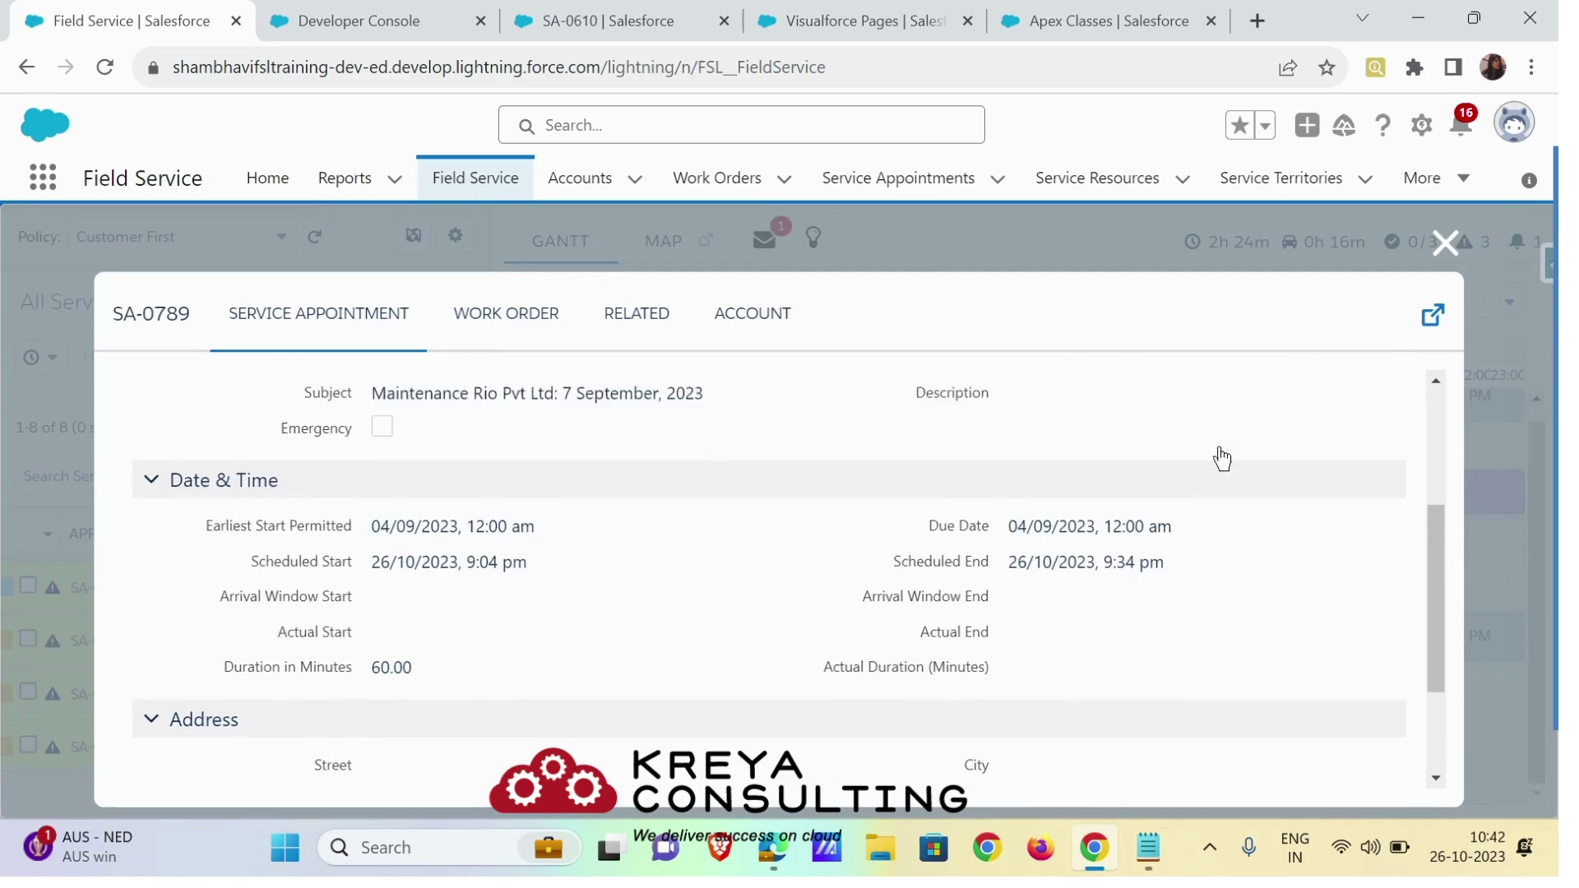
- Open the full record of service appointment SA-0789 and check the In Jeopardy field in its Dispatcher Console section
scroll(1211, 460, up, 3)
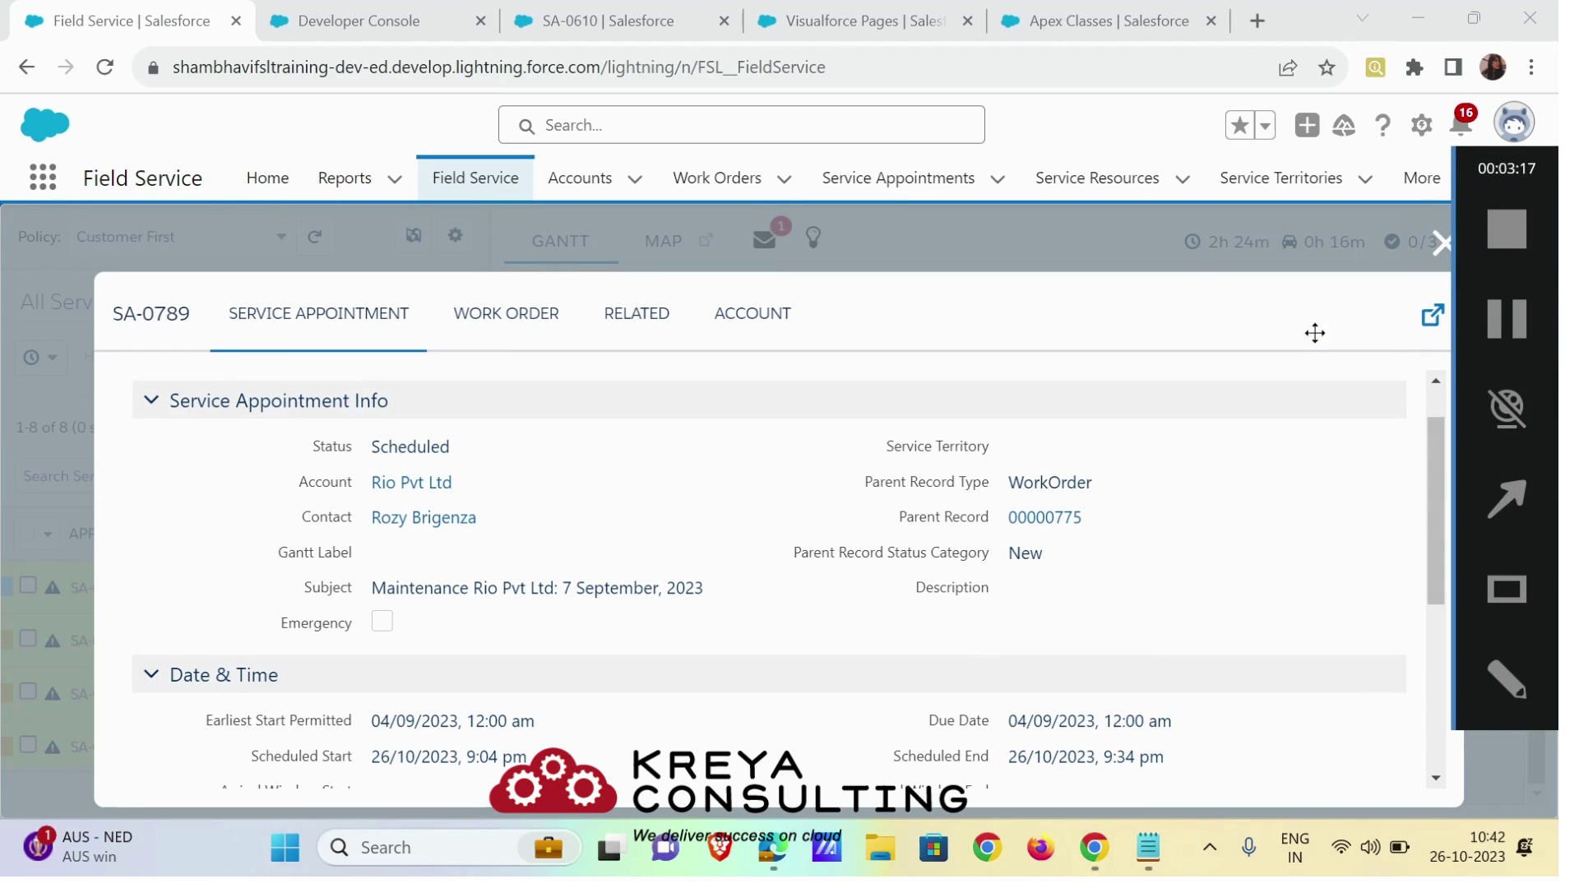
click(1423, 317)
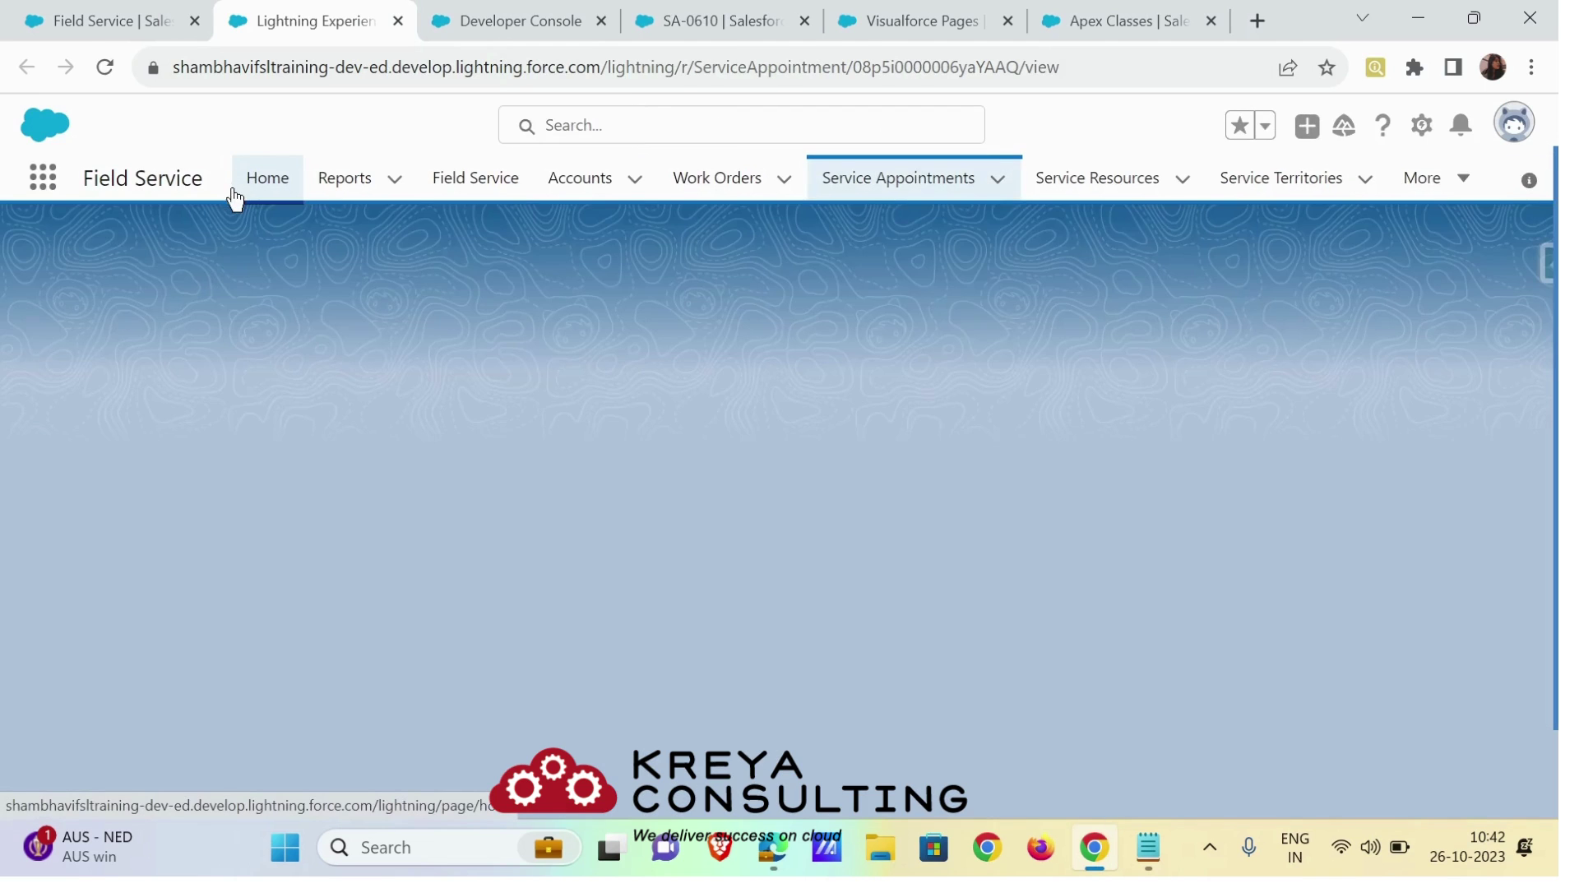
scroll(327, 585, down, 10)
scroll(327, 586, down, 12)
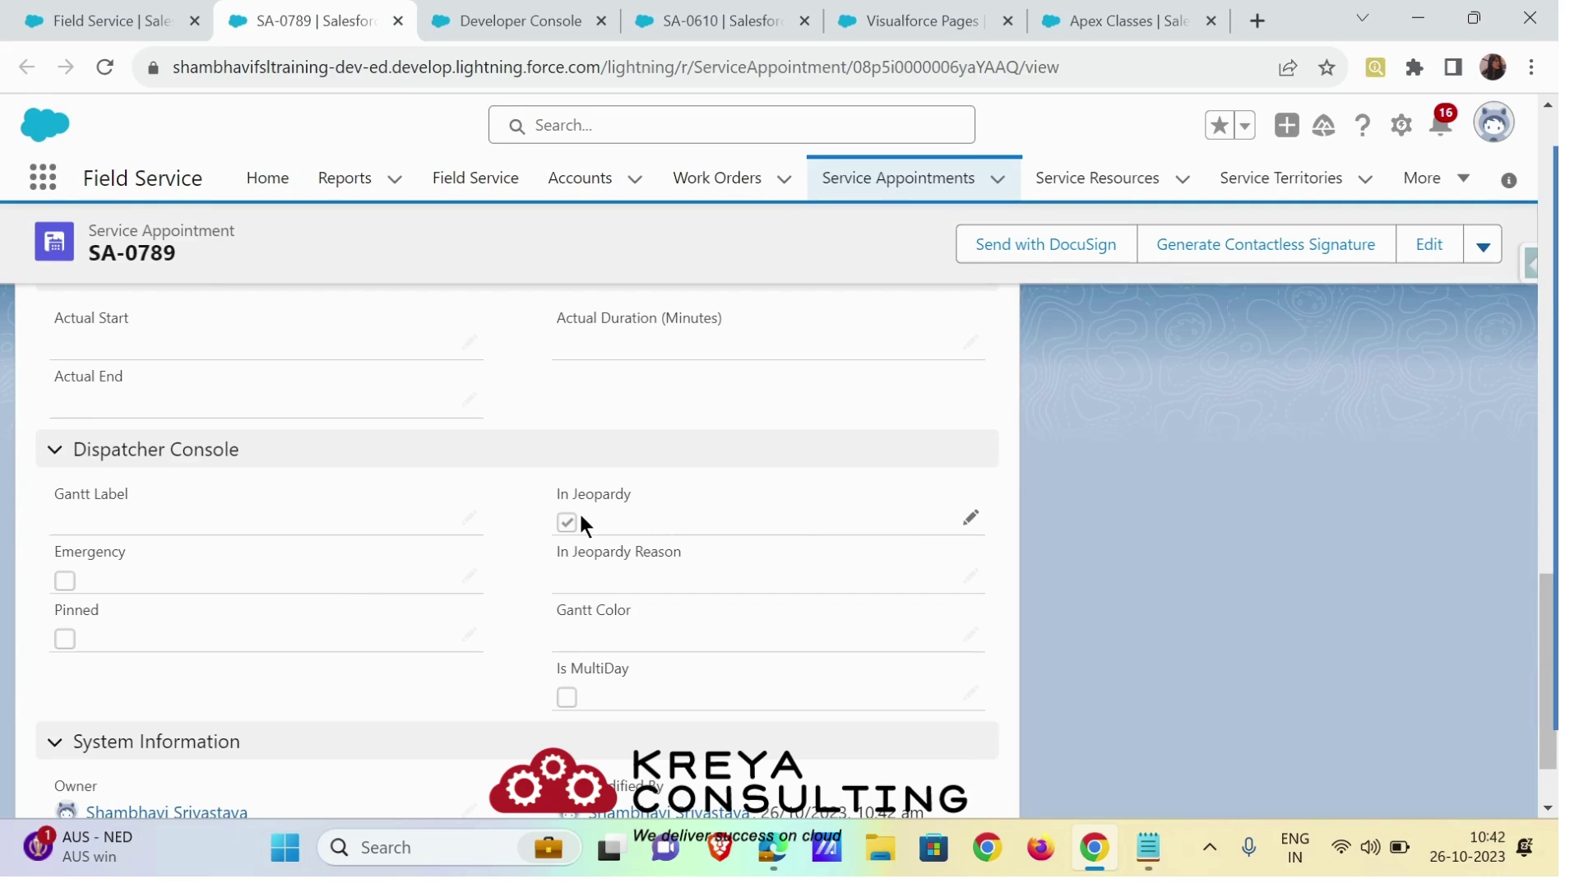
- Close the SA-0789 details in the dispatcher console and run Change Jeopardy Status on that San Francisco appointment in the Gantt again
click(132, 22)
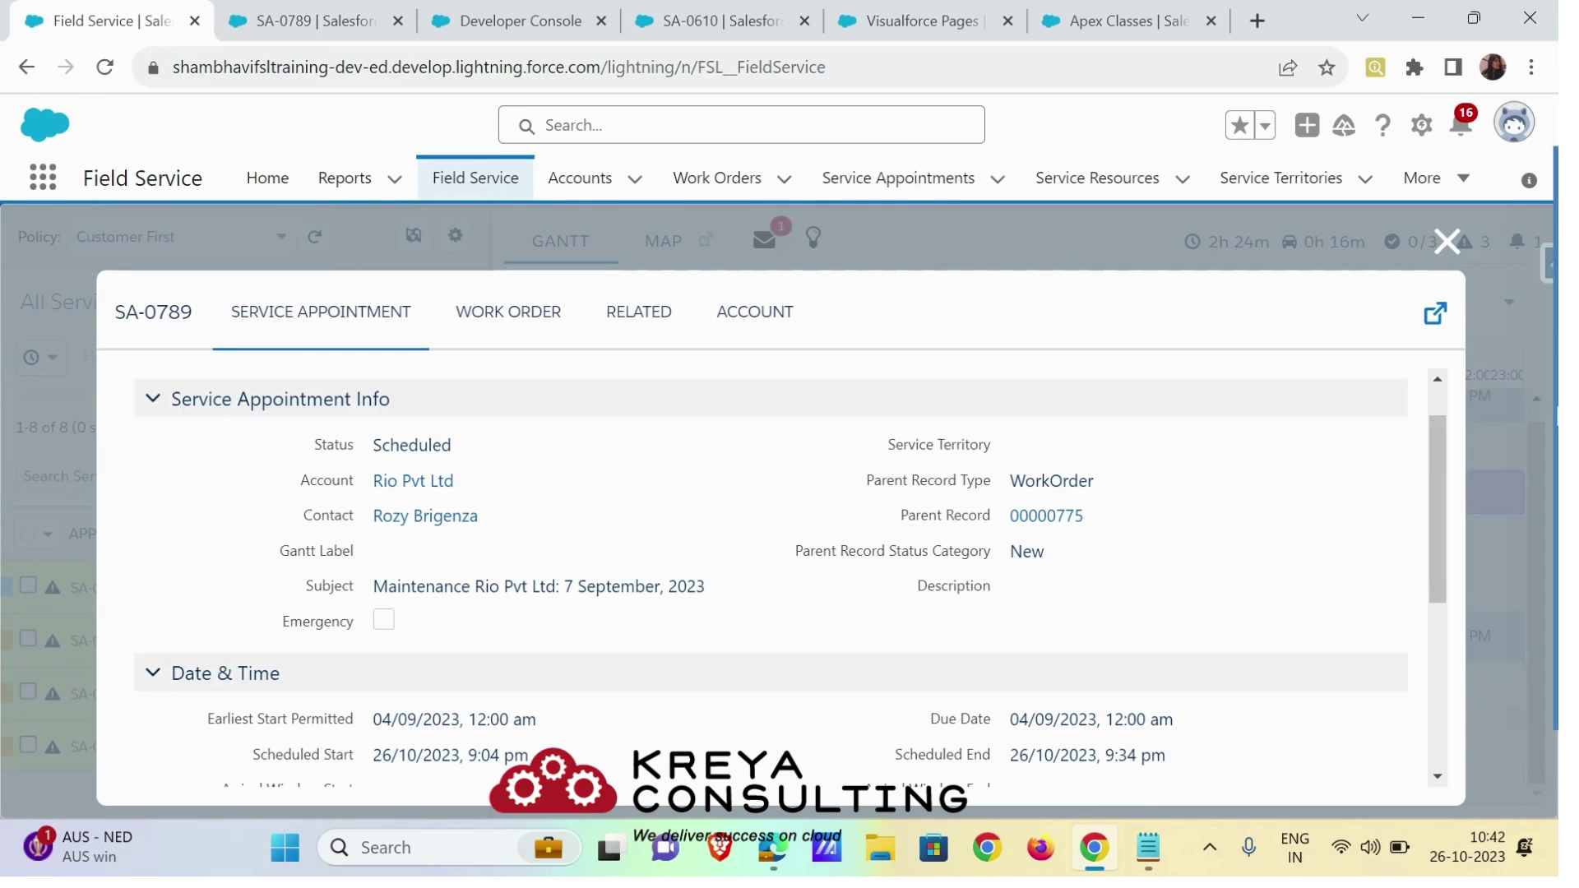
mouse_move(1511, 169)
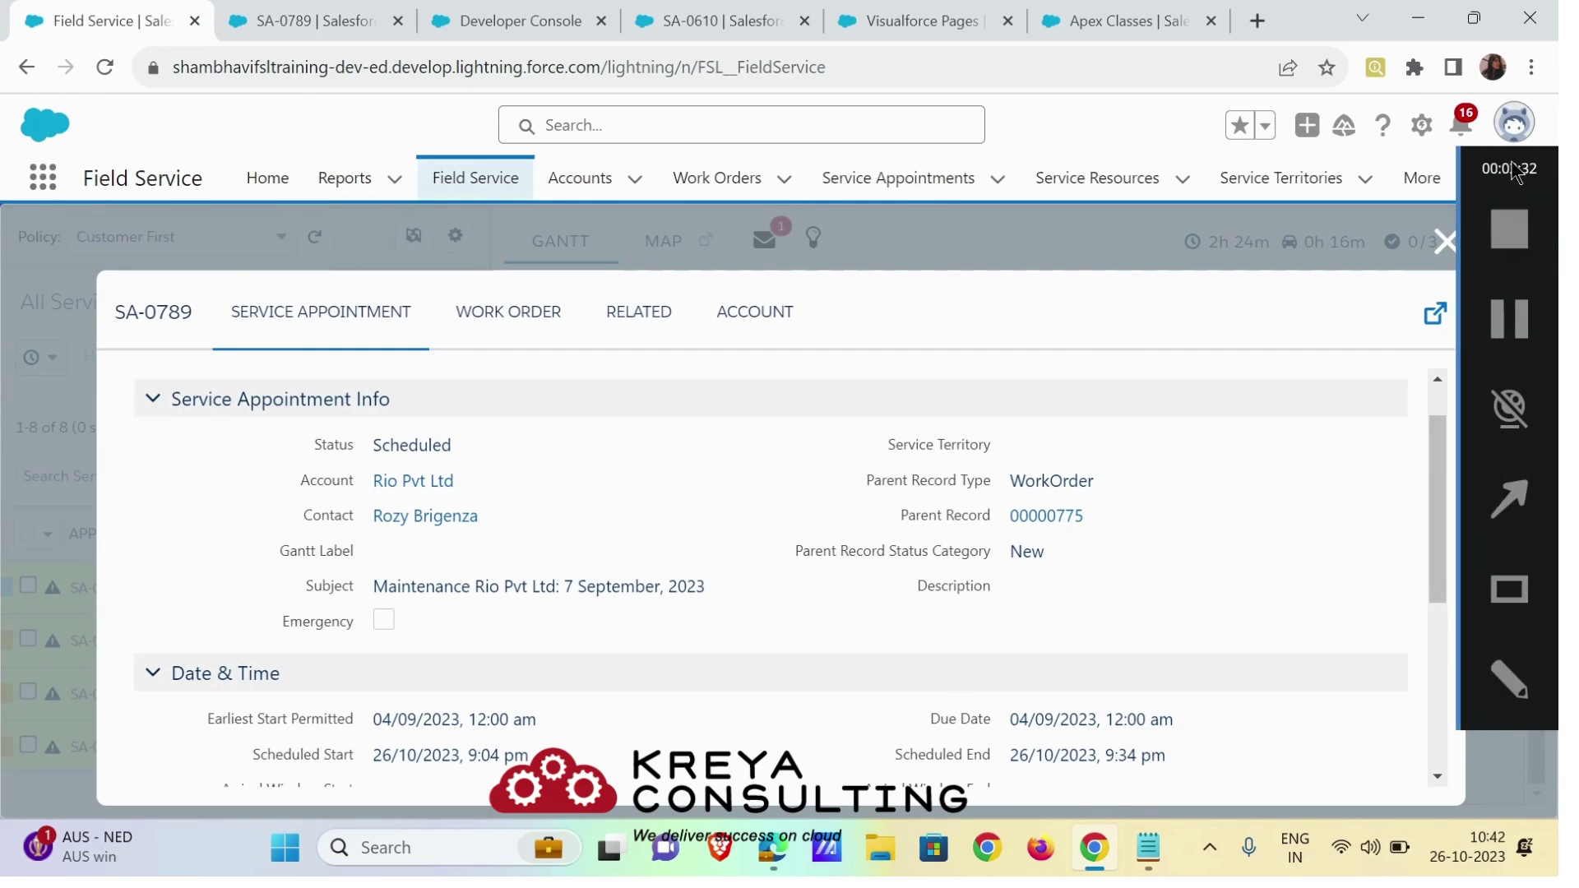
click(1446, 242)
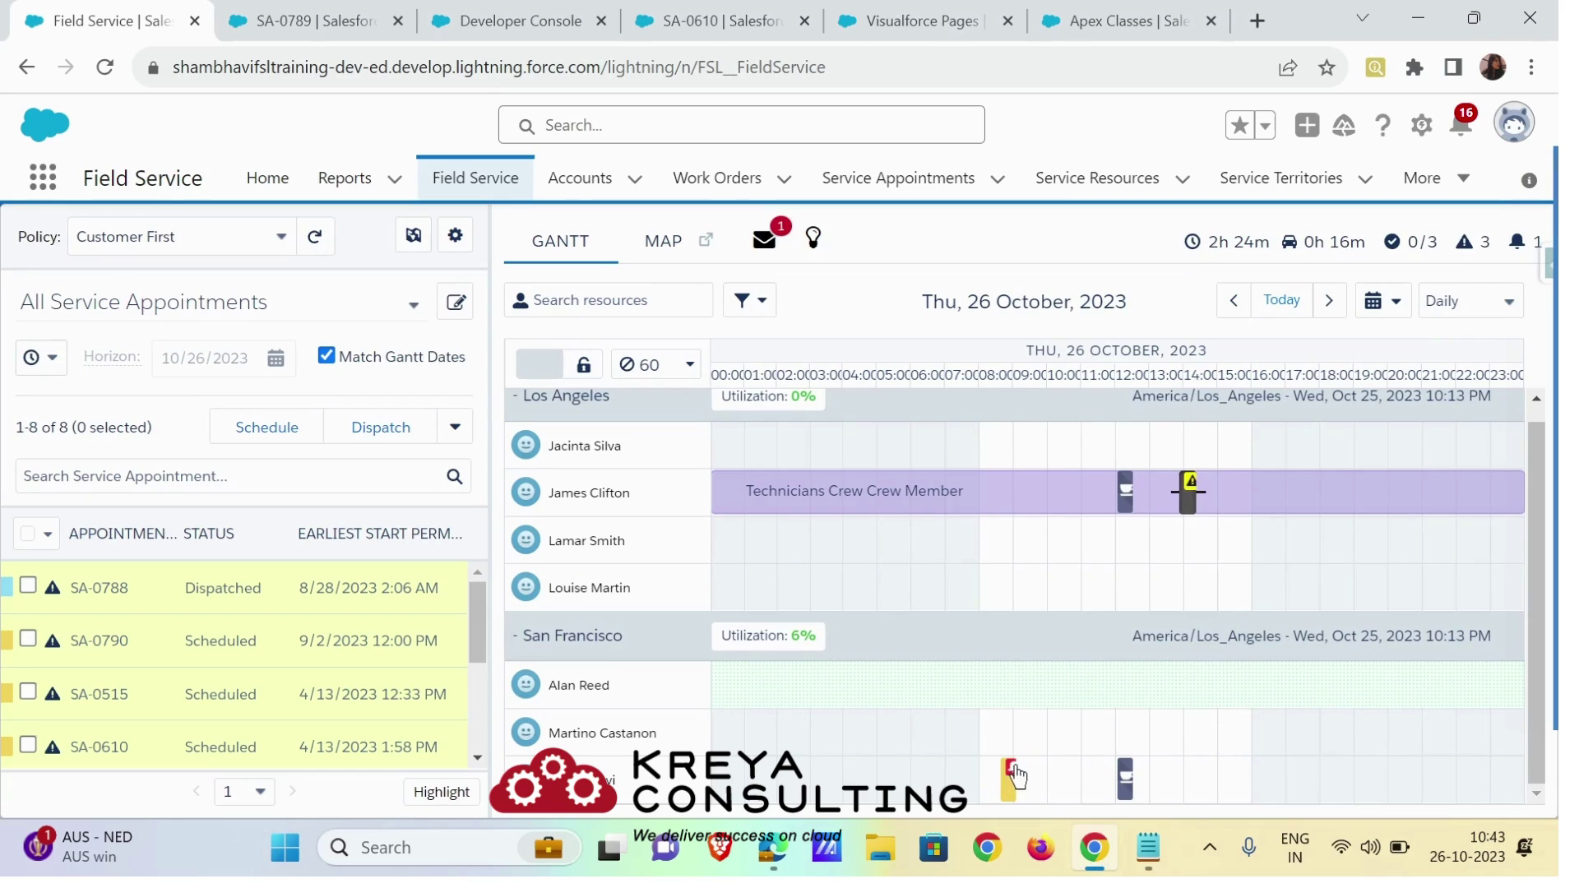
right_click(1013, 775)
click(1028, 748)
- Reload the SA-0789 record until it is up to date and check its In Jeopardy field under Dispatcher Console
click(241, 30)
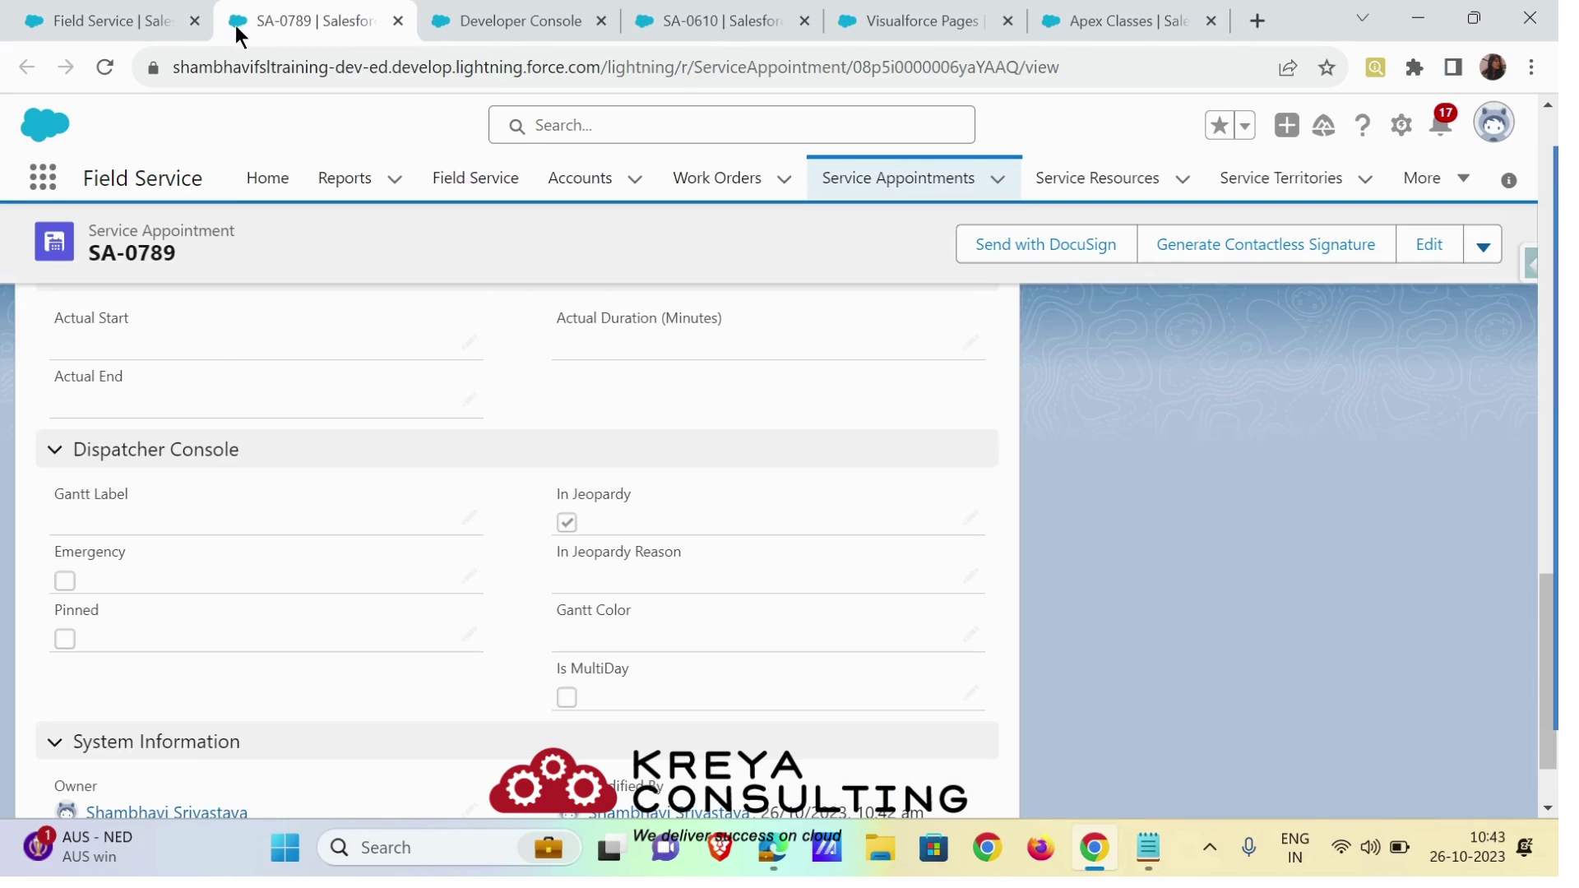
click(104, 67)
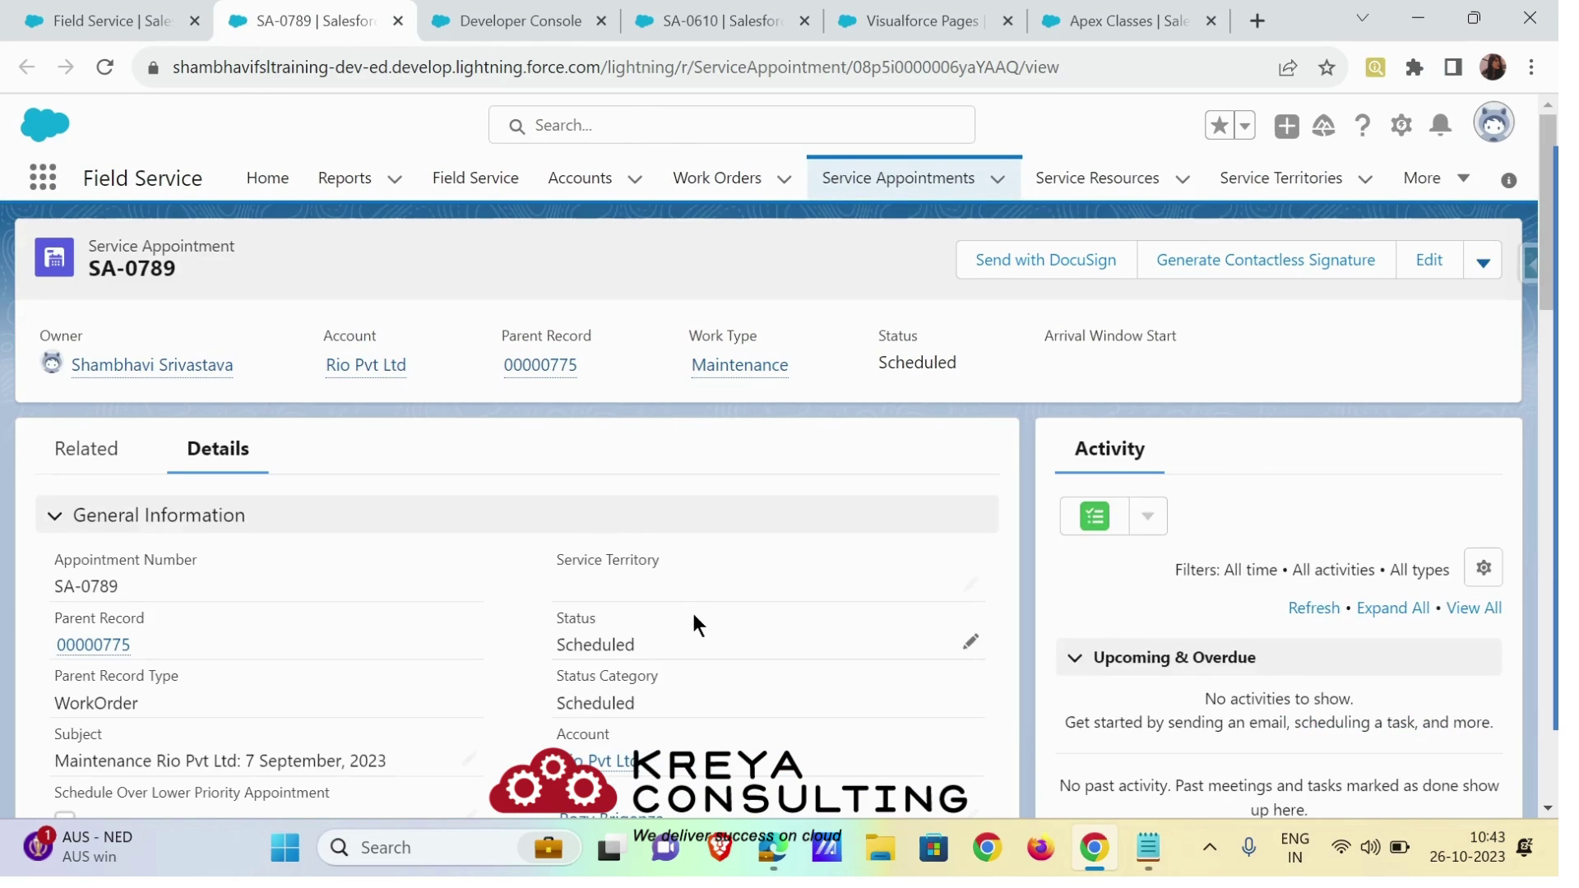
scroll(695, 650, down, 10)
scroll(695, 681, down, 10)
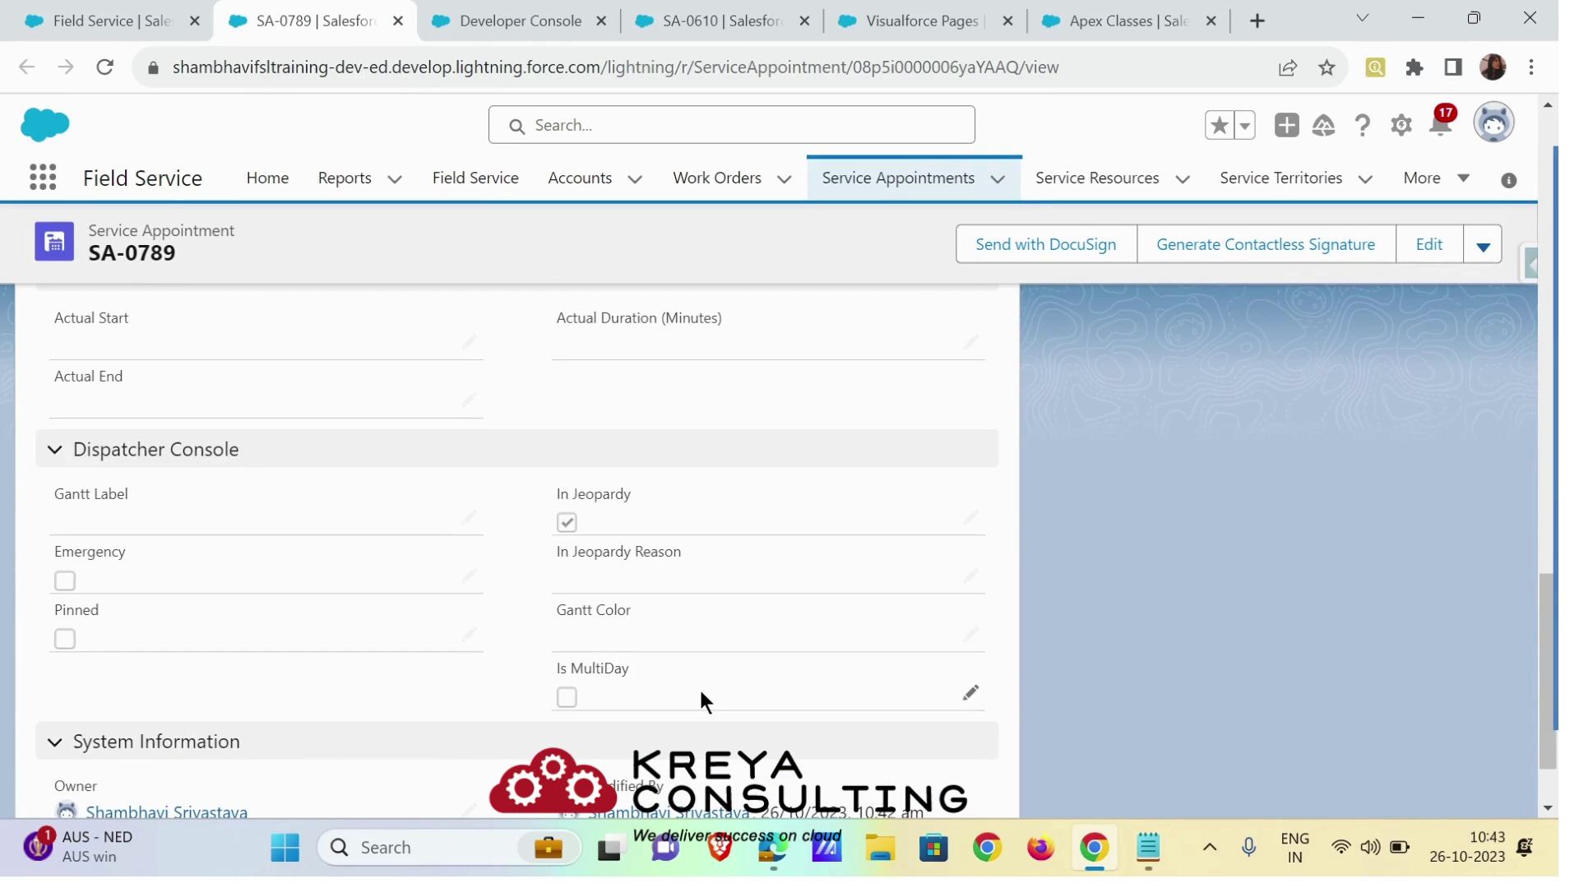
click(104, 66)
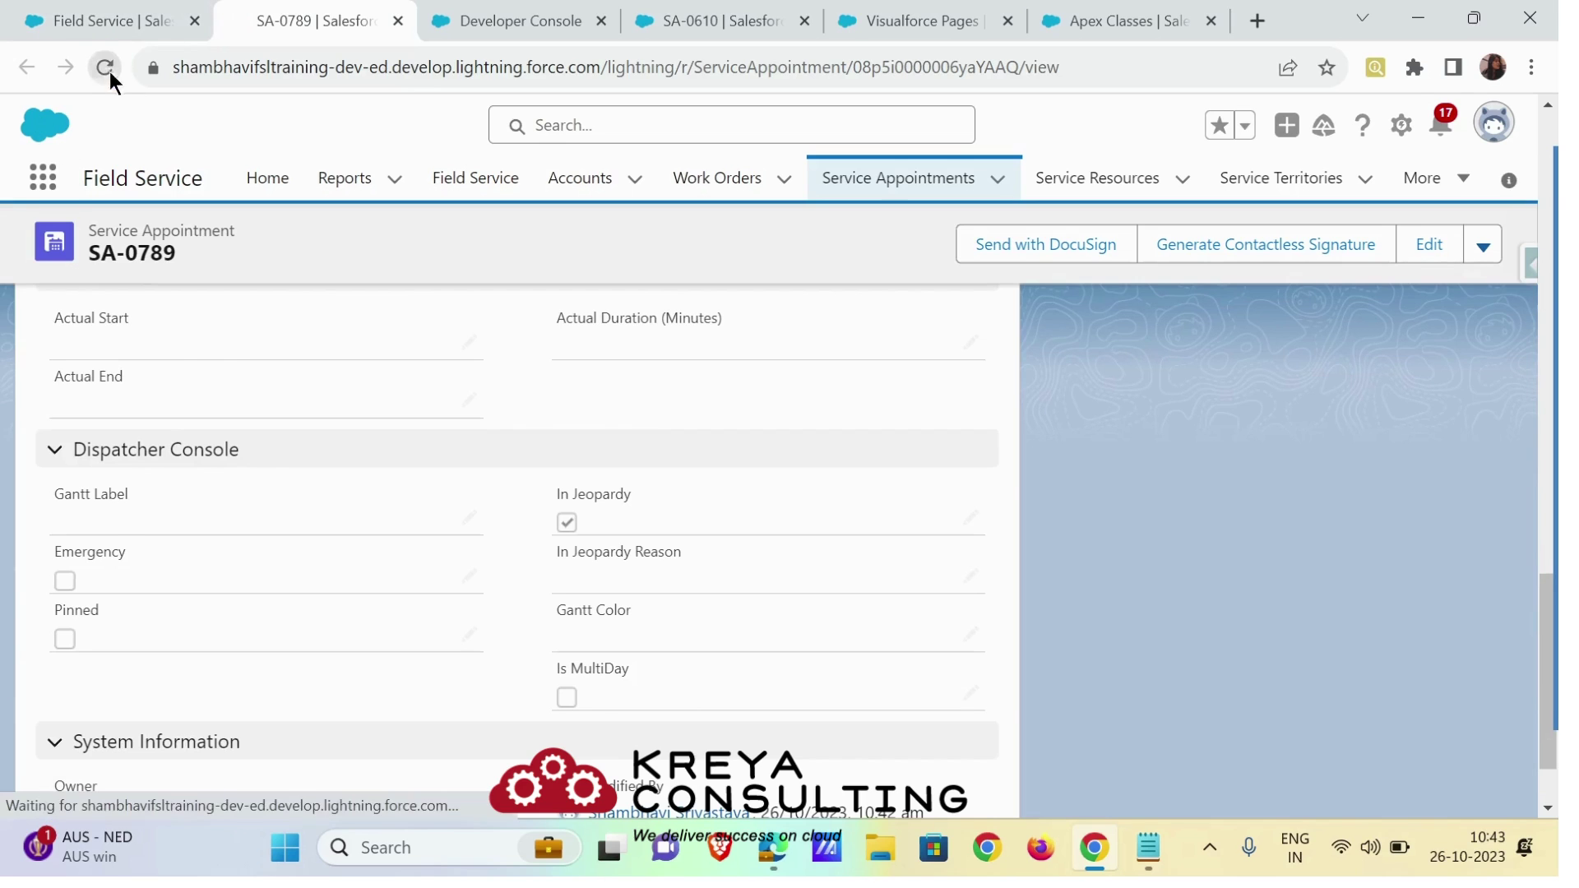
click(90, 17)
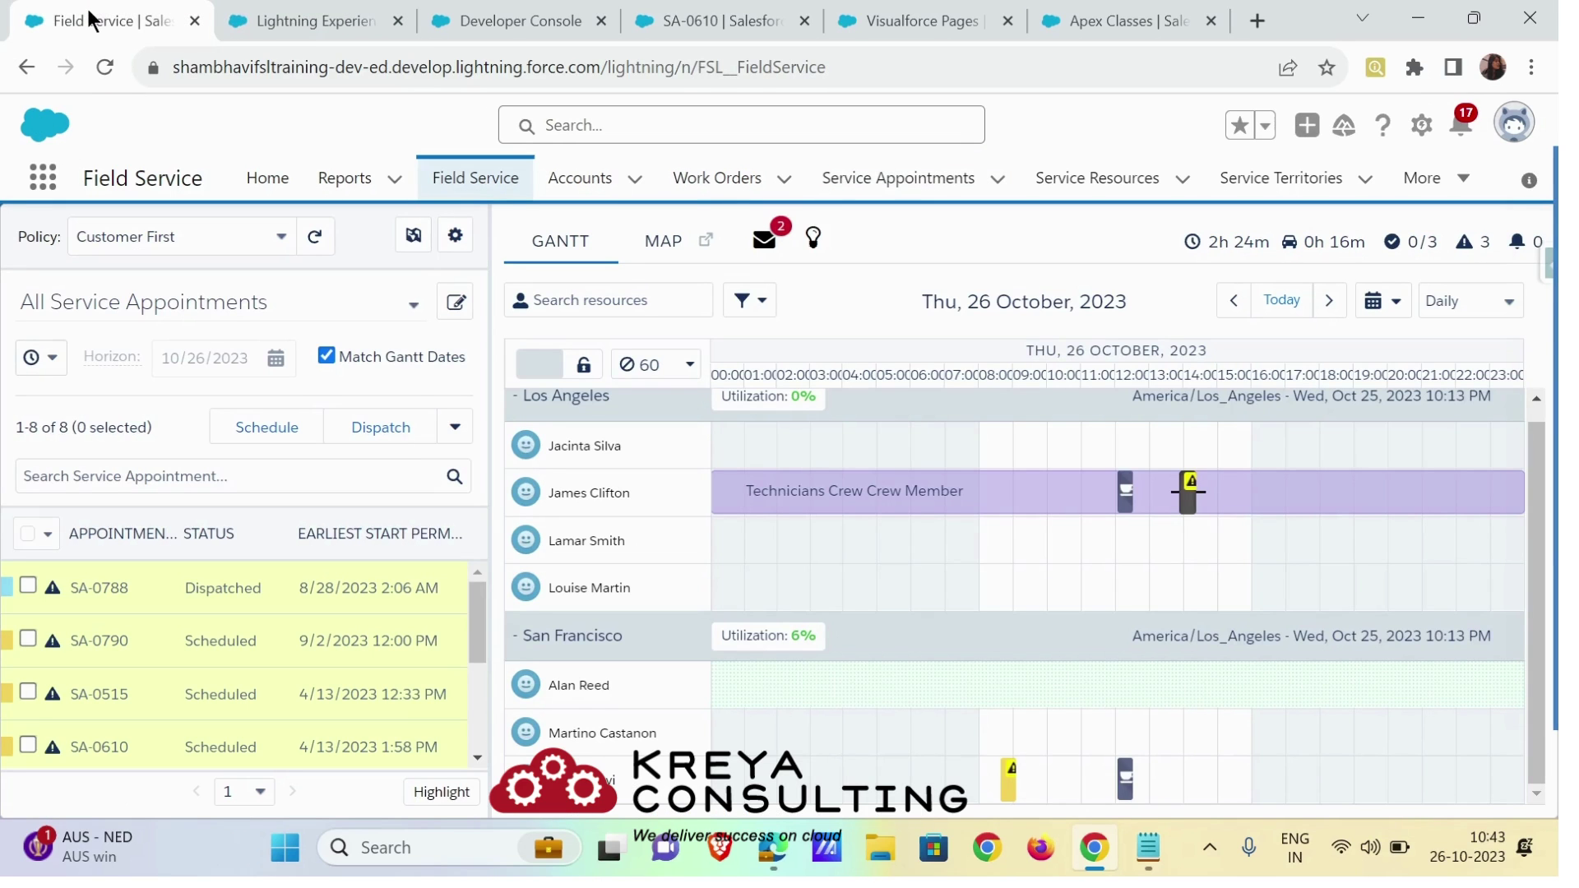
click(234, 21)
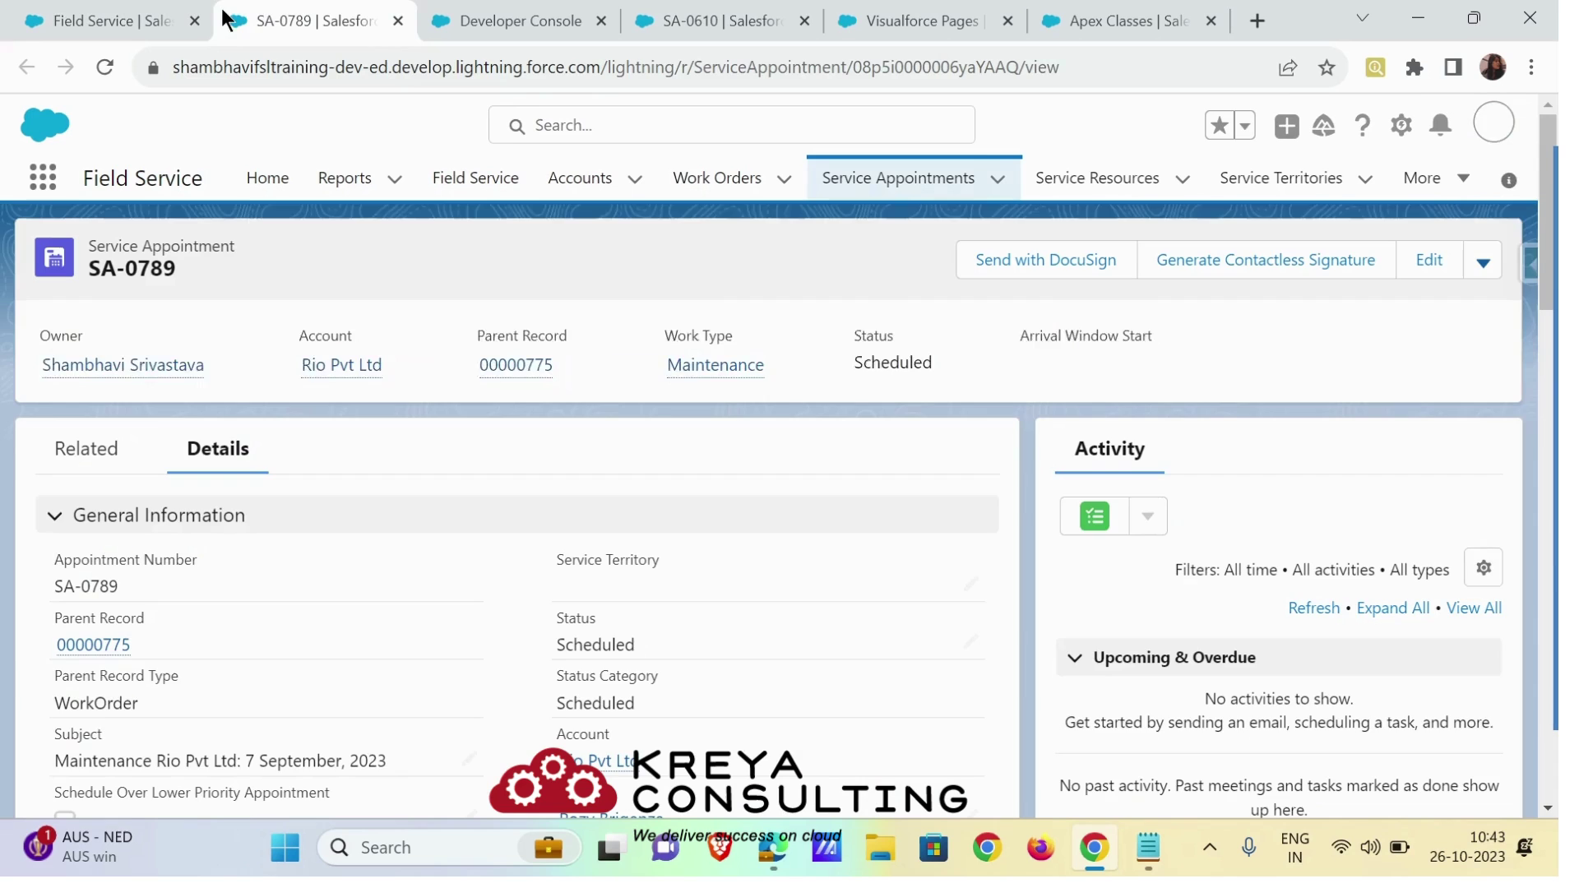
scroll(888, 387, down, 15)
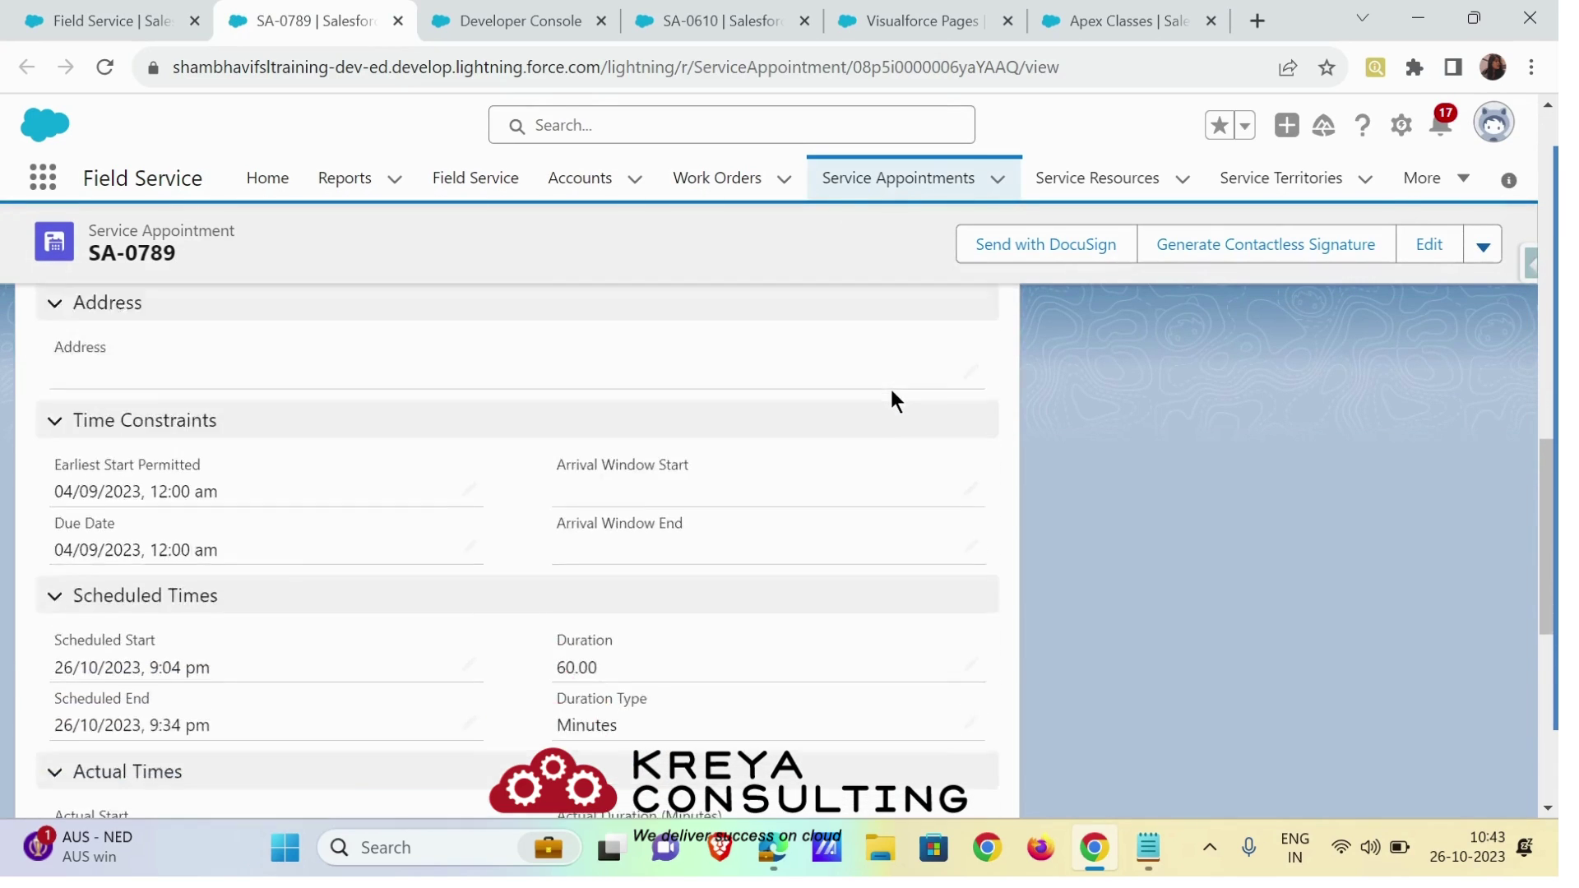
scroll(892, 401, down, 4)
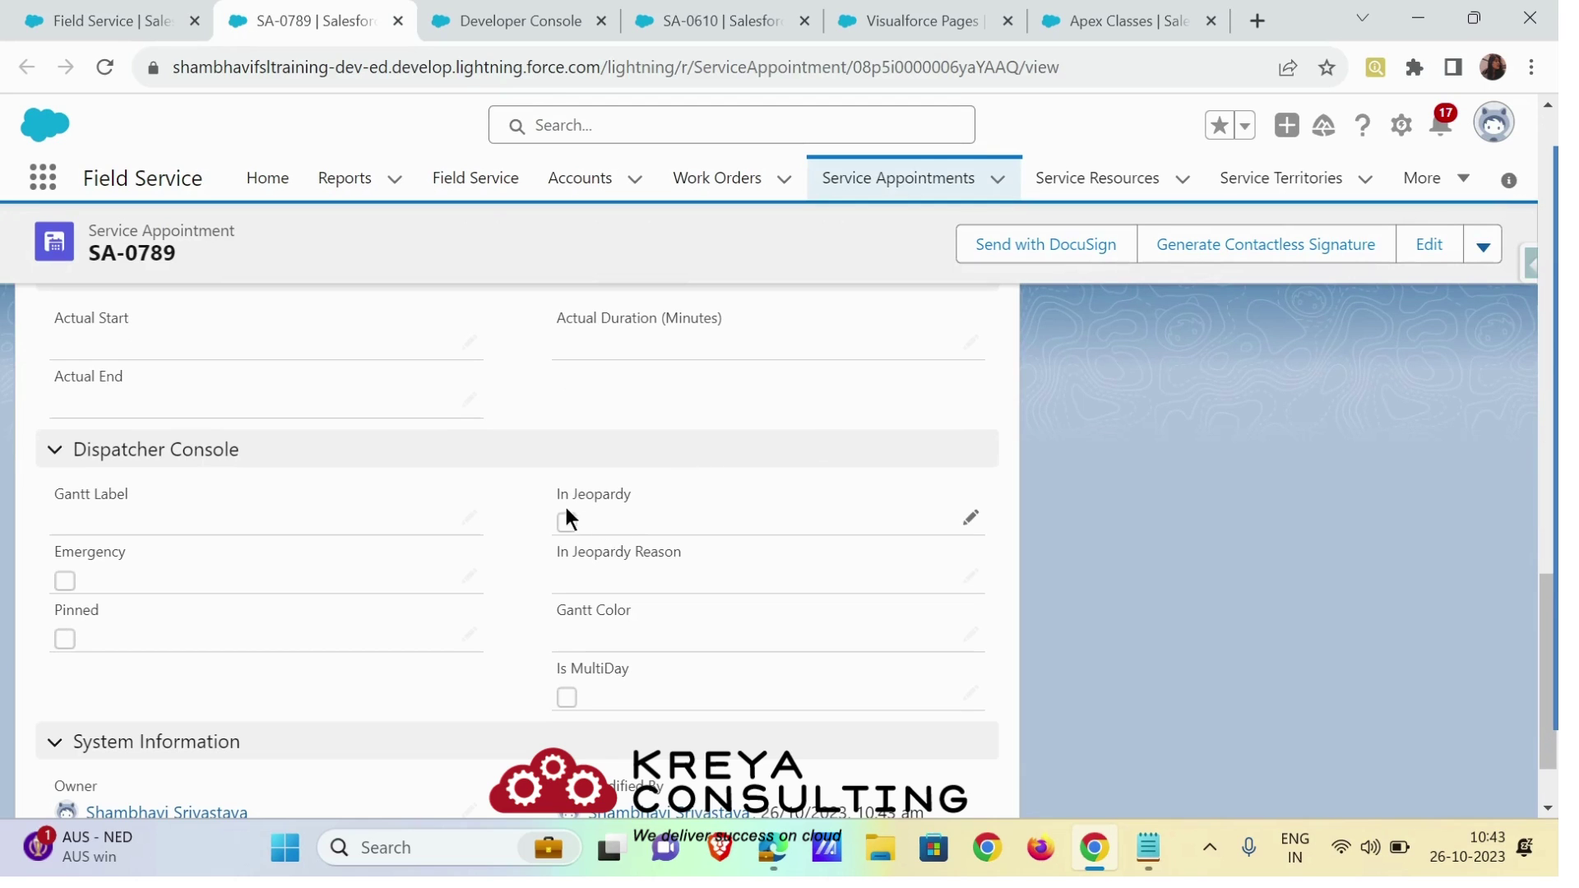
- Review the toggleServiceAppointmentJeopardy code in the Developer Console, from the saList query through the toggle loop to the returned message
click(483, 17)
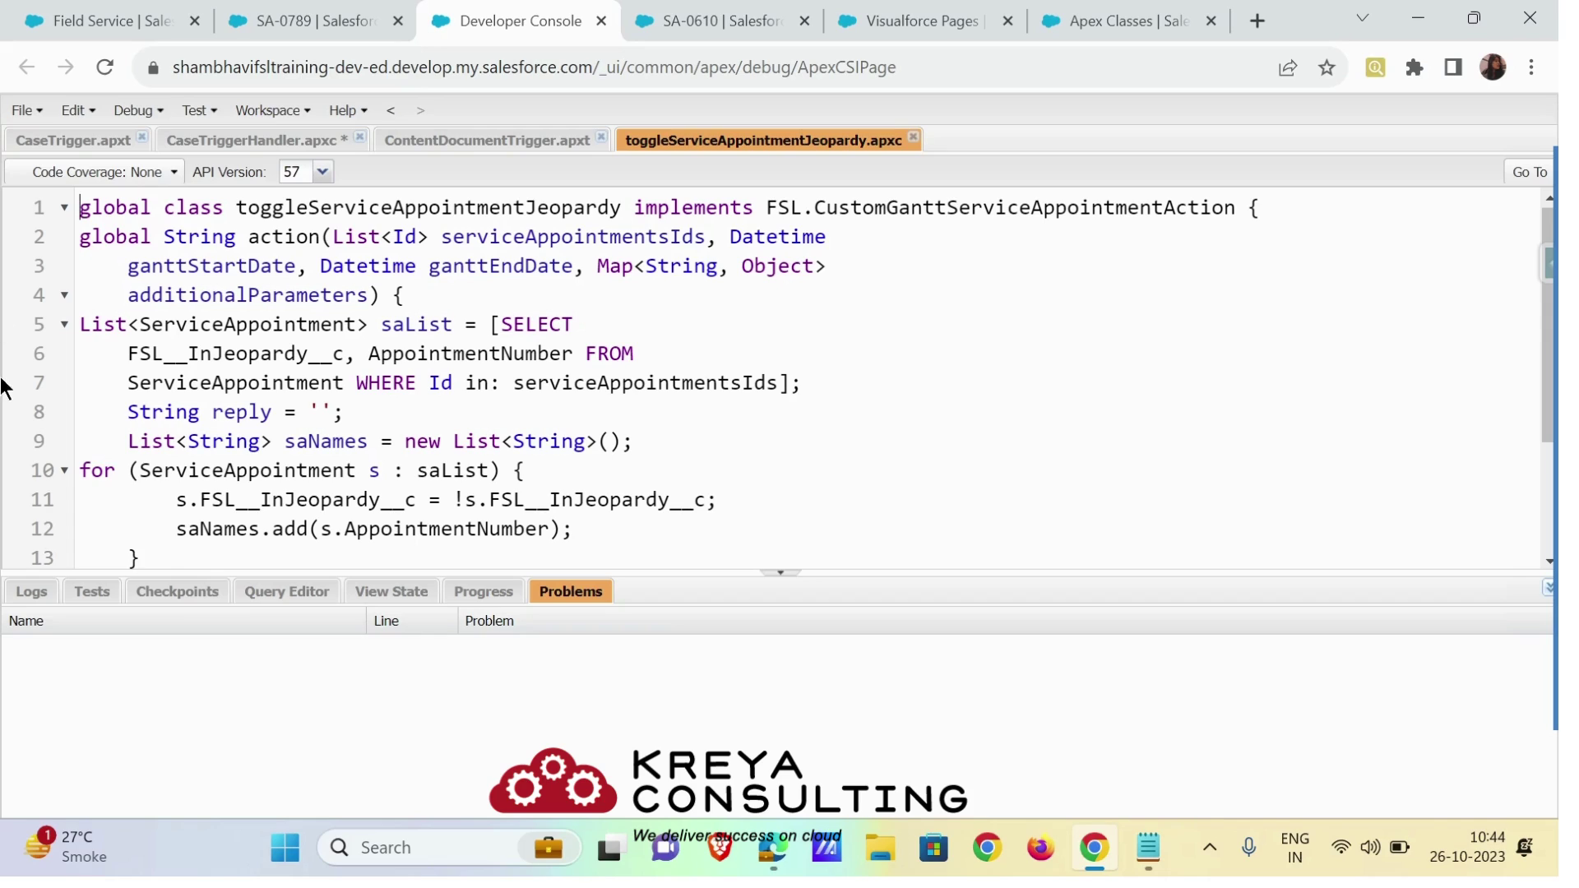
mouse_move(105, 320)
mouse_down()
mouse_move(467, 327)
mouse_move(80, 325)
mouse_up()
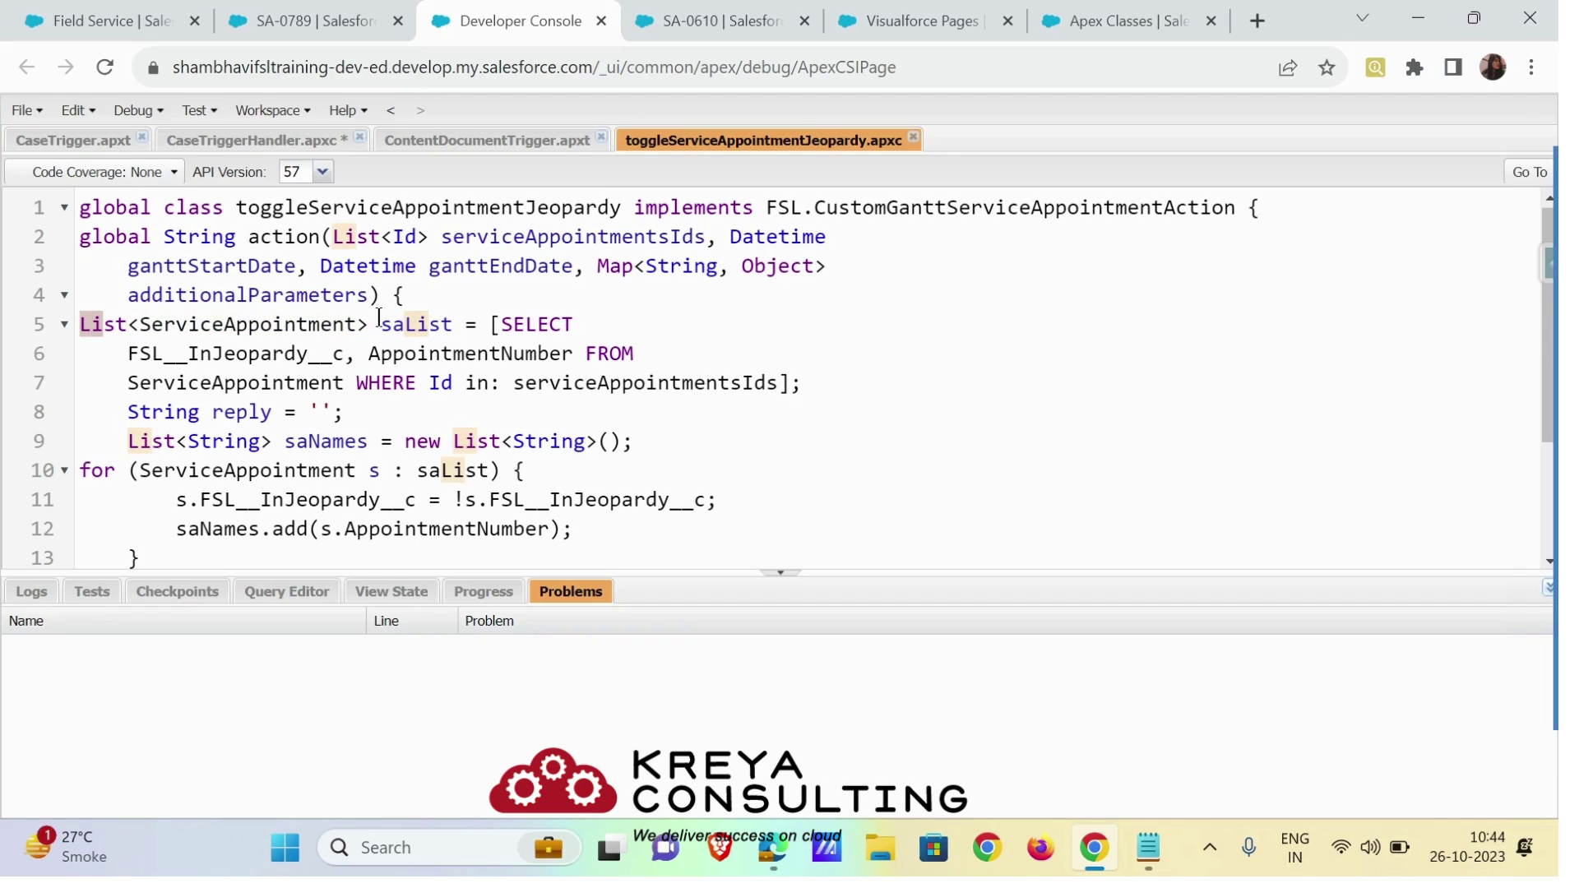
click(959, 327)
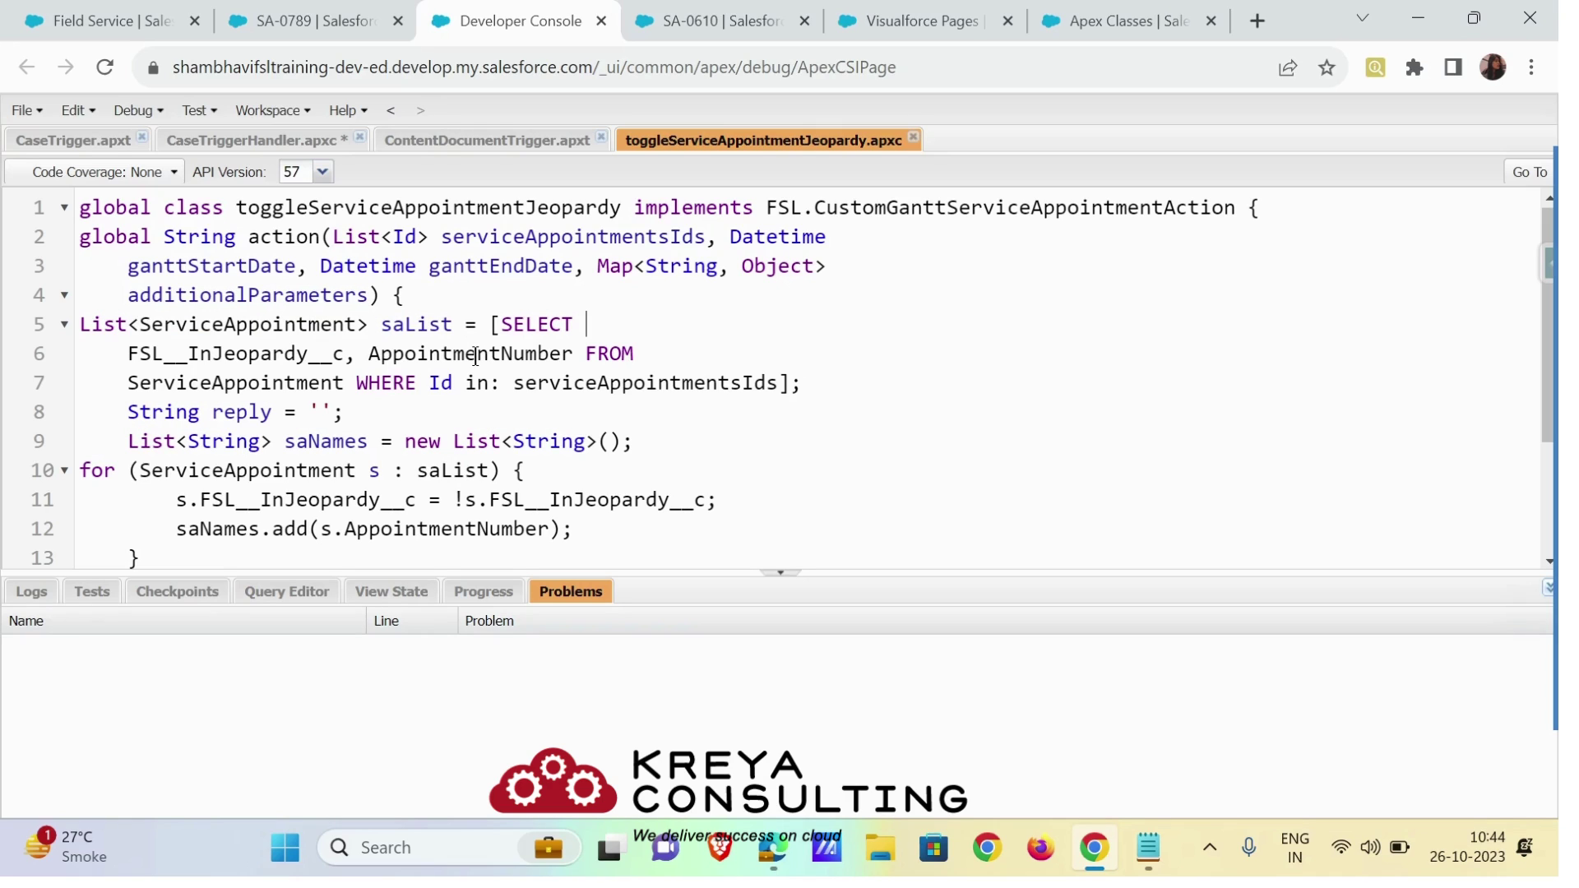
scroll(247, 461, down, 2)
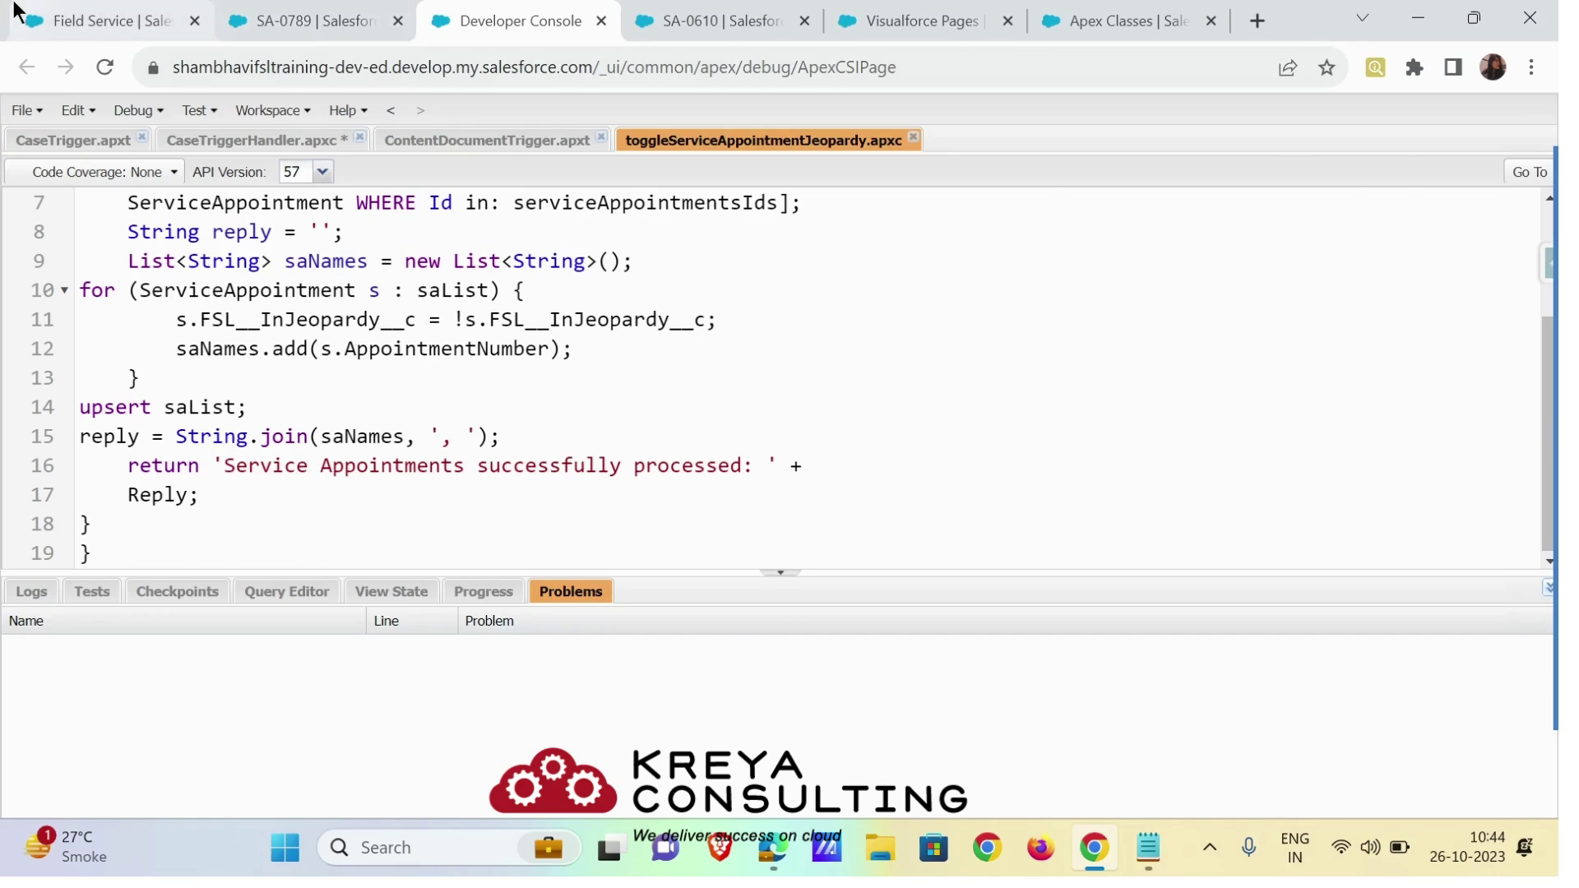
click(49, 18)
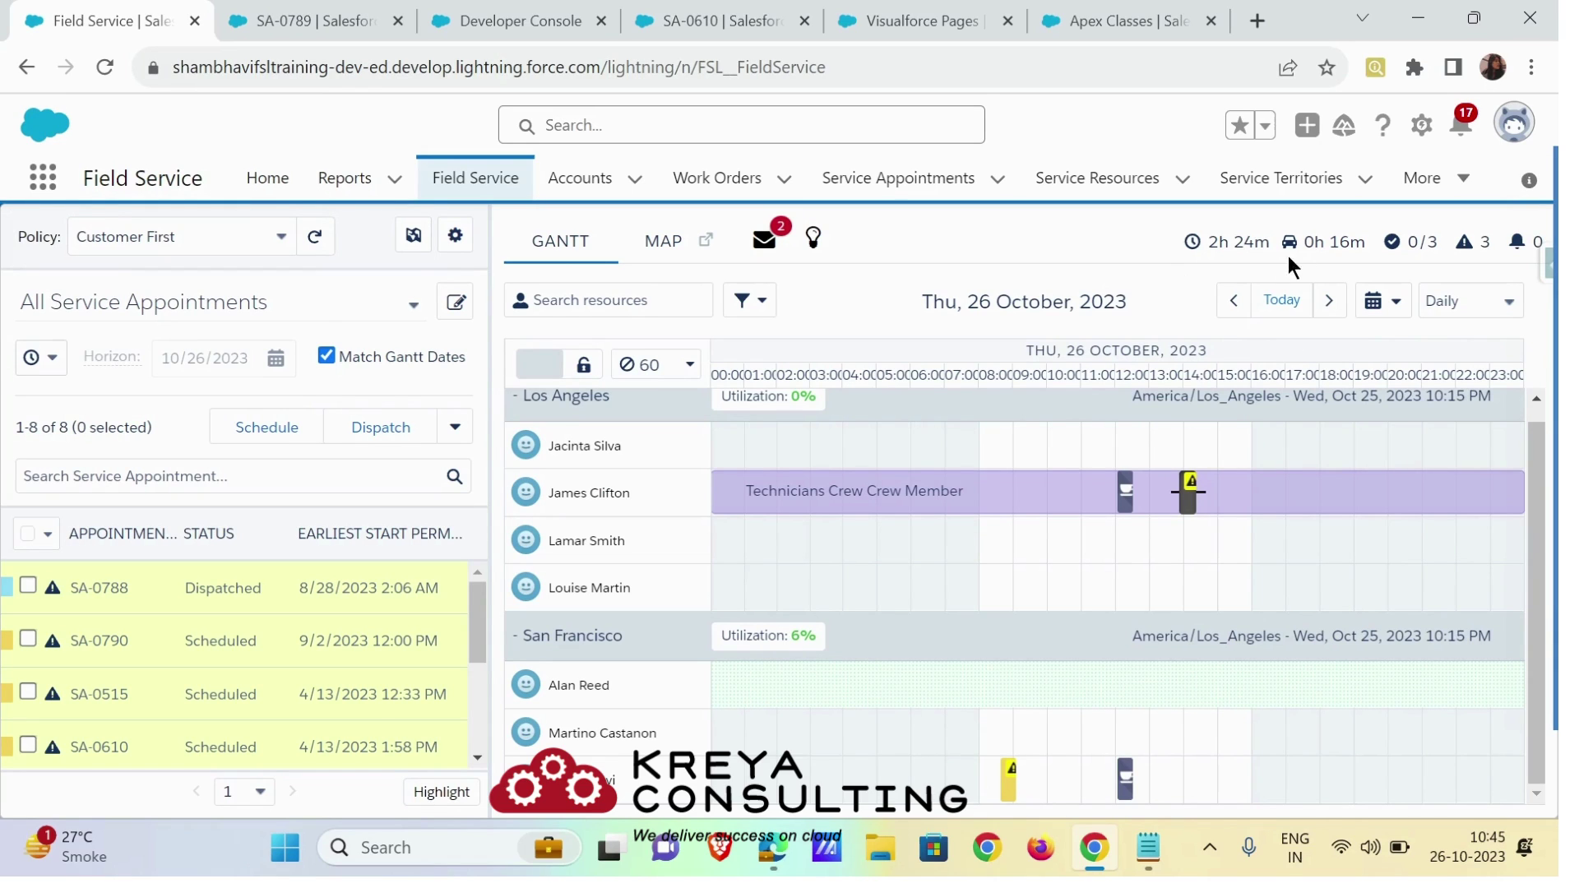
mouse_move(1479, 280)
click(1506, 319)
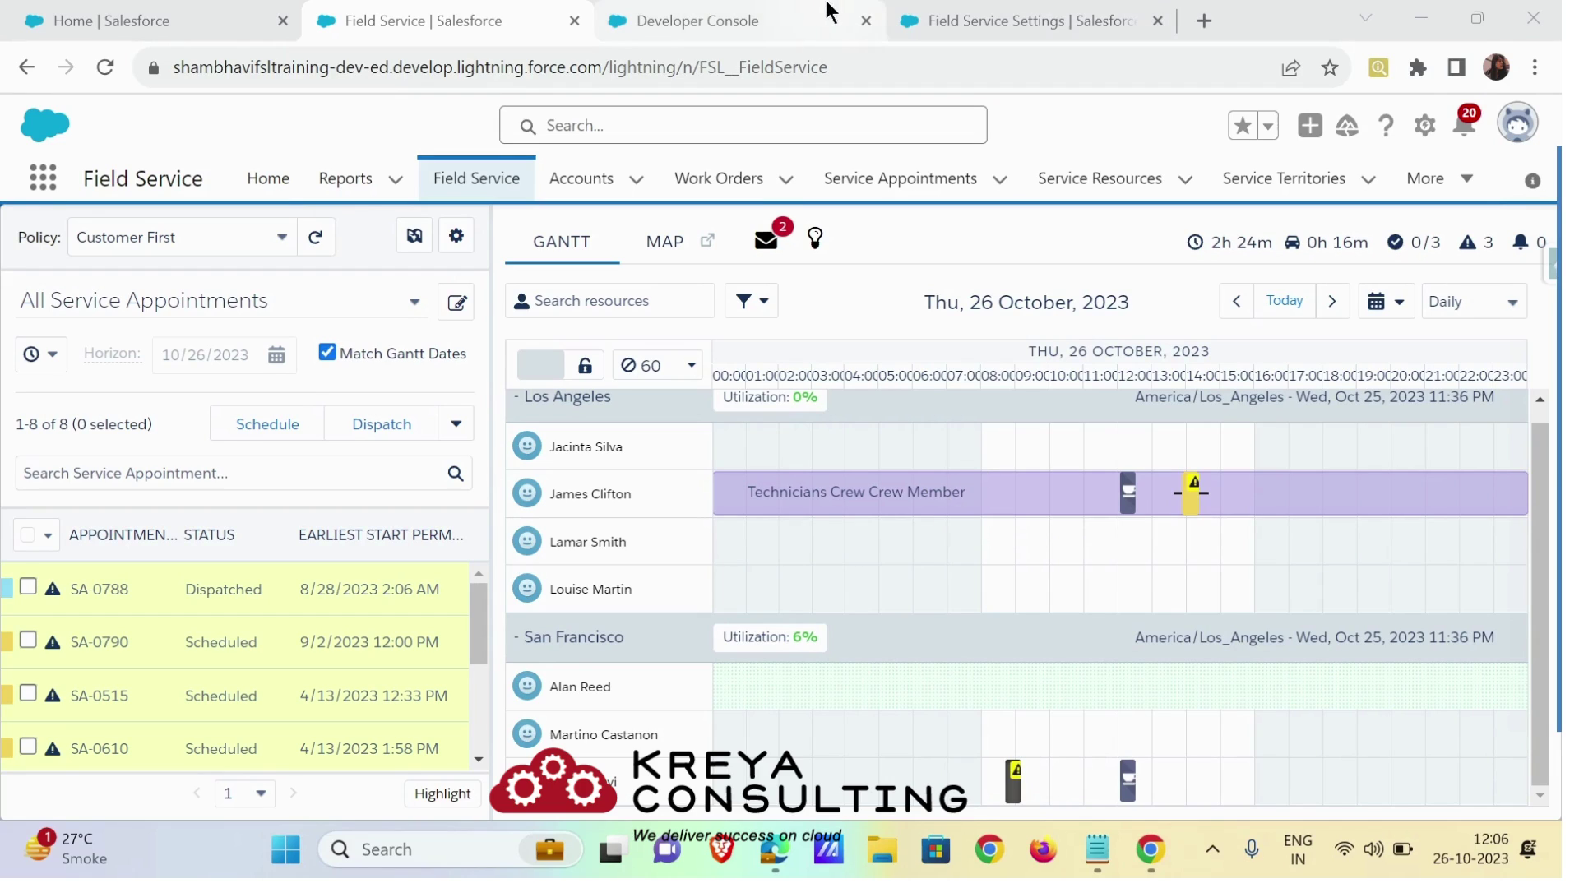
- Reload Field Service Settings, open the Custom Actions of the Dispatcher Console UI, and review the action categories and active Gantt actions
click(984, 17)
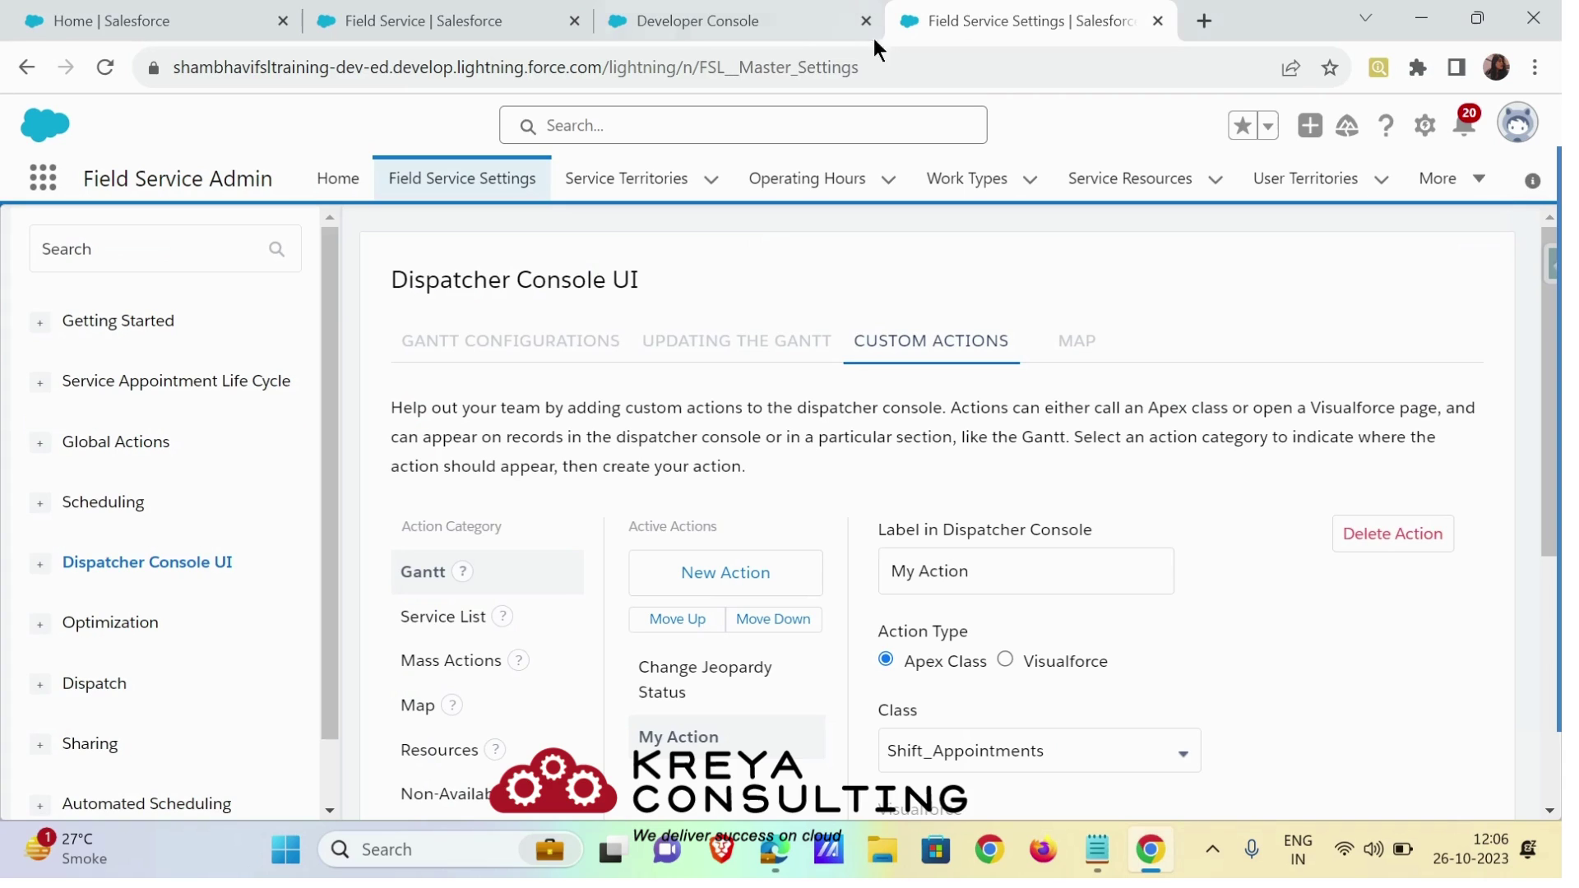
click(458, 168)
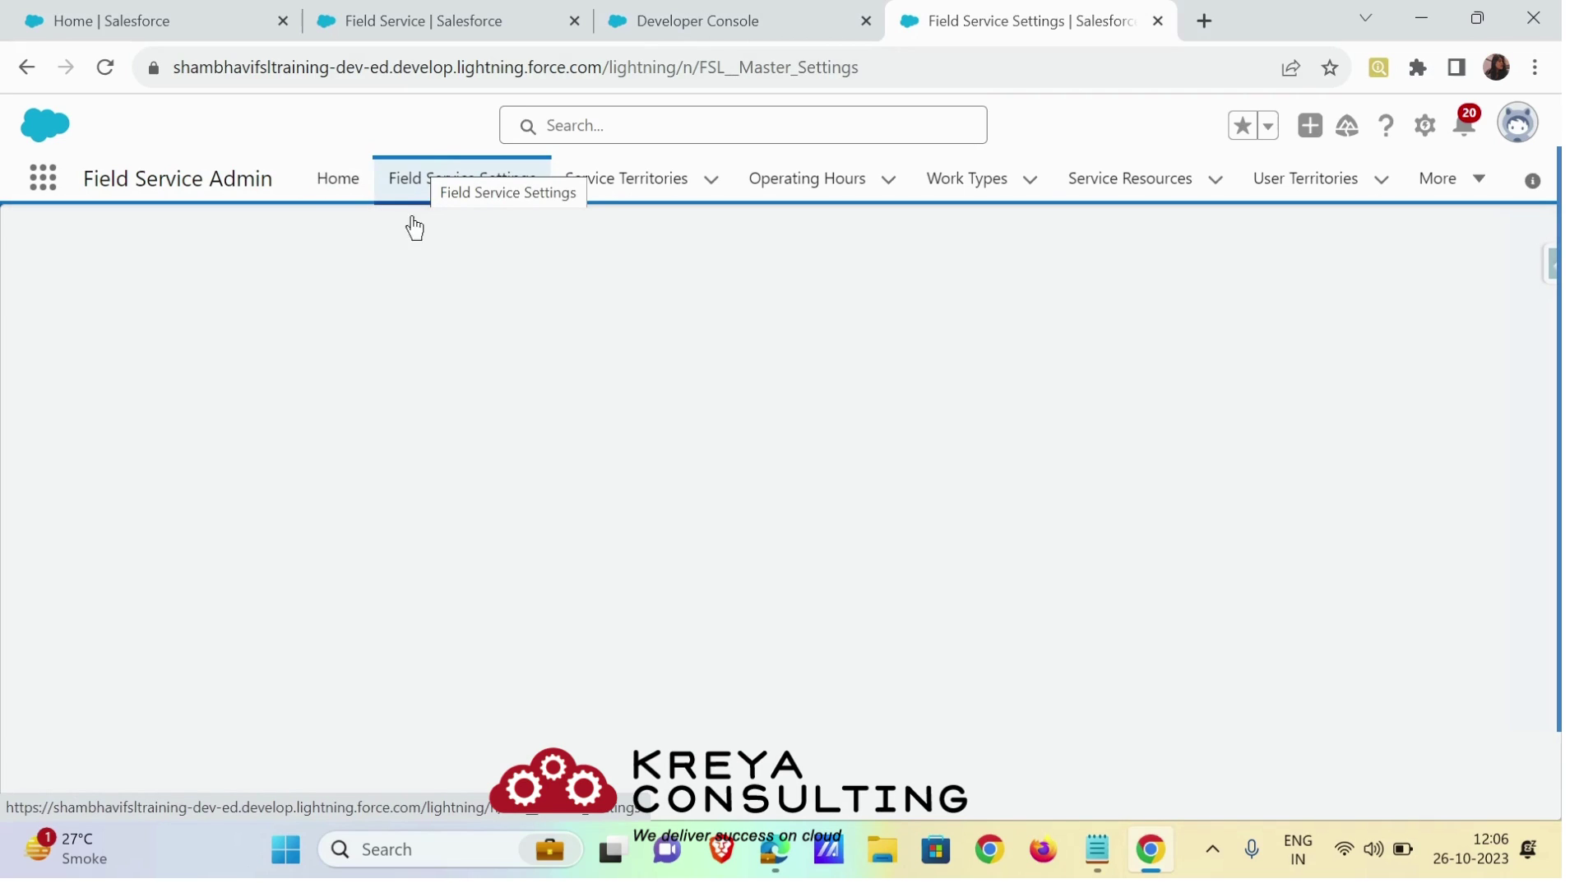
click(426, 176)
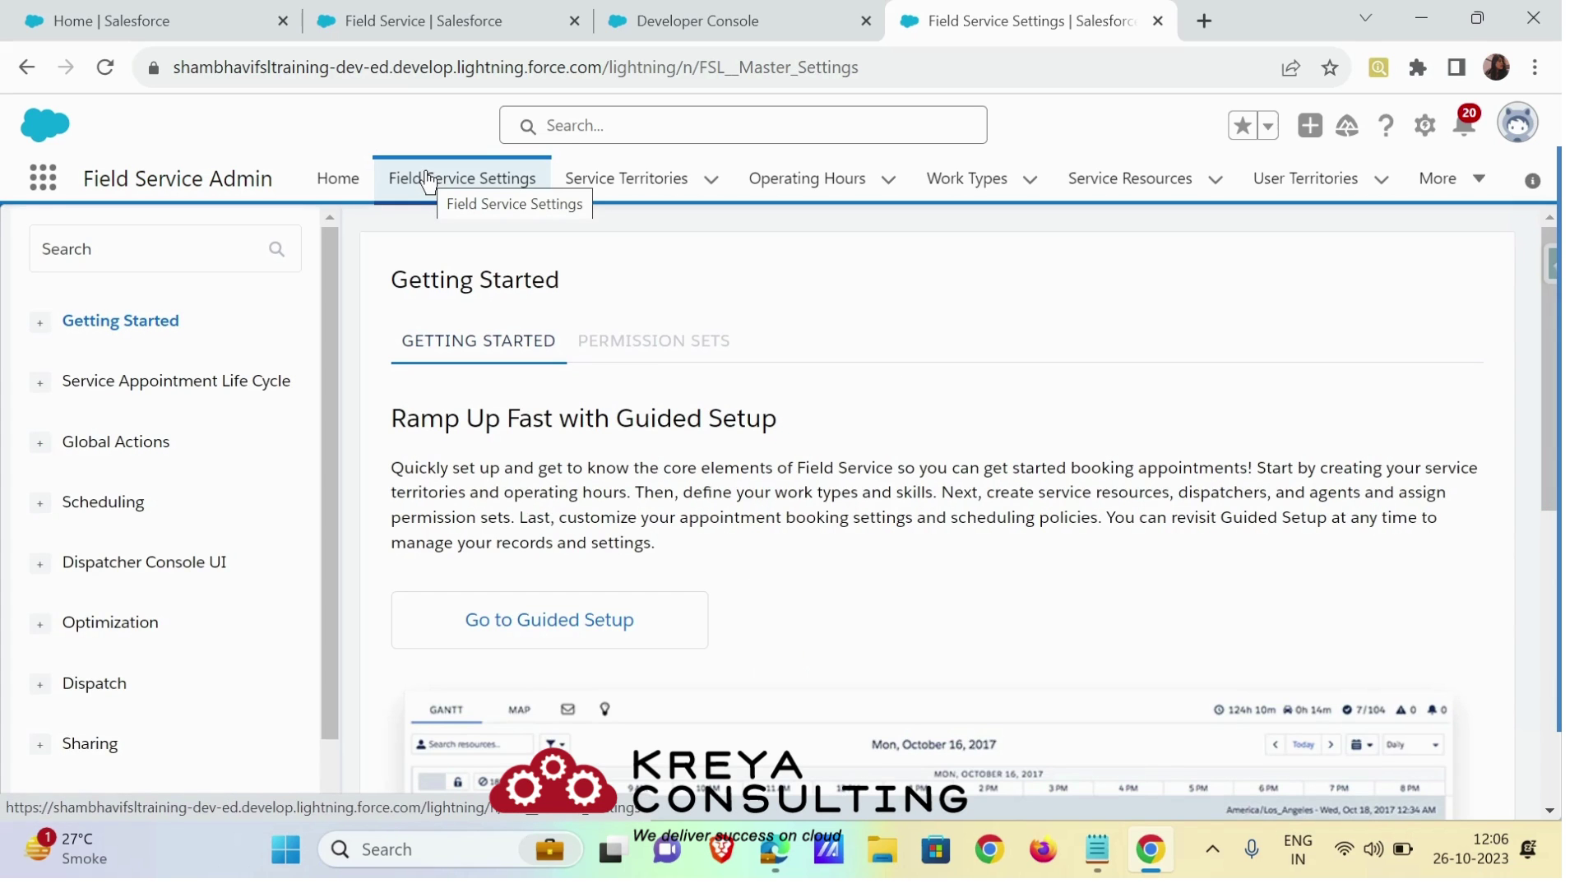
click(127, 564)
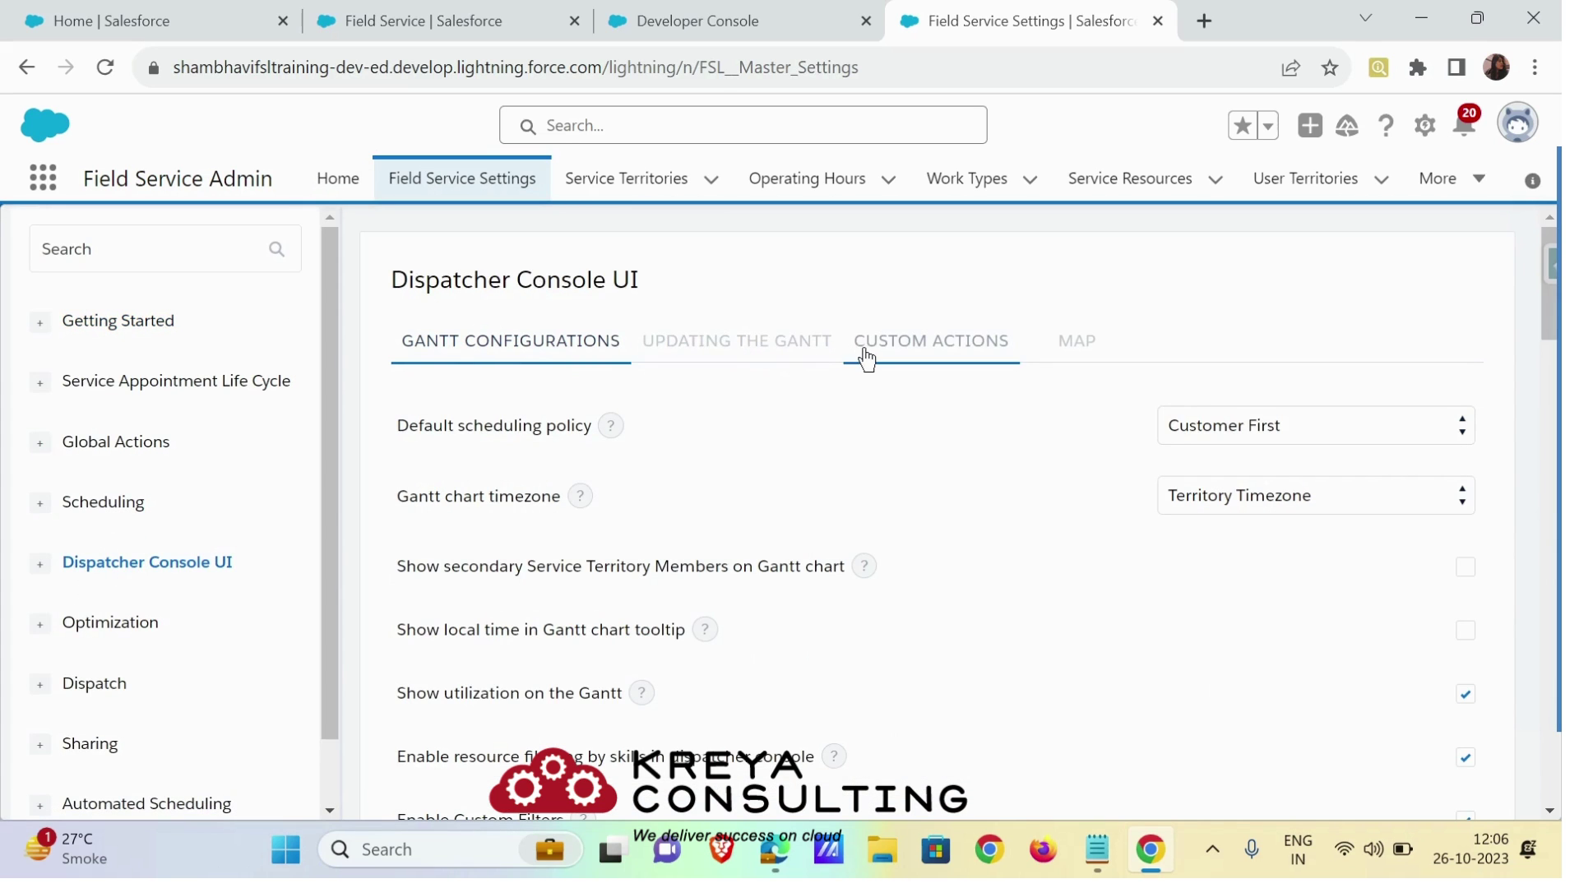
click(898, 356)
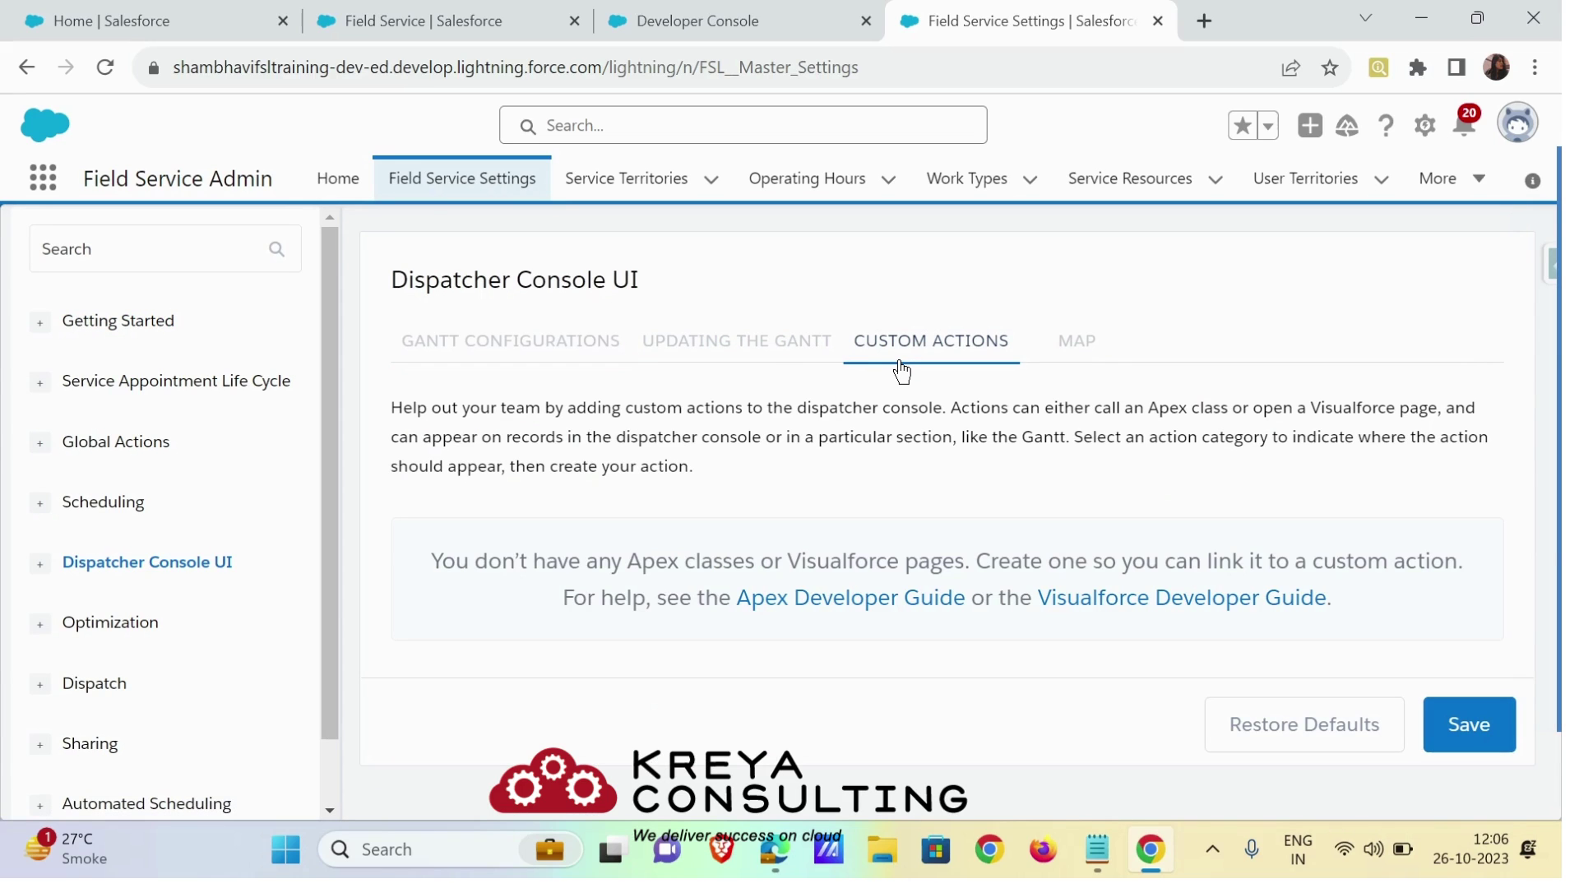
scroll(691, 427, down, 1)
scroll(685, 430, down, 1)
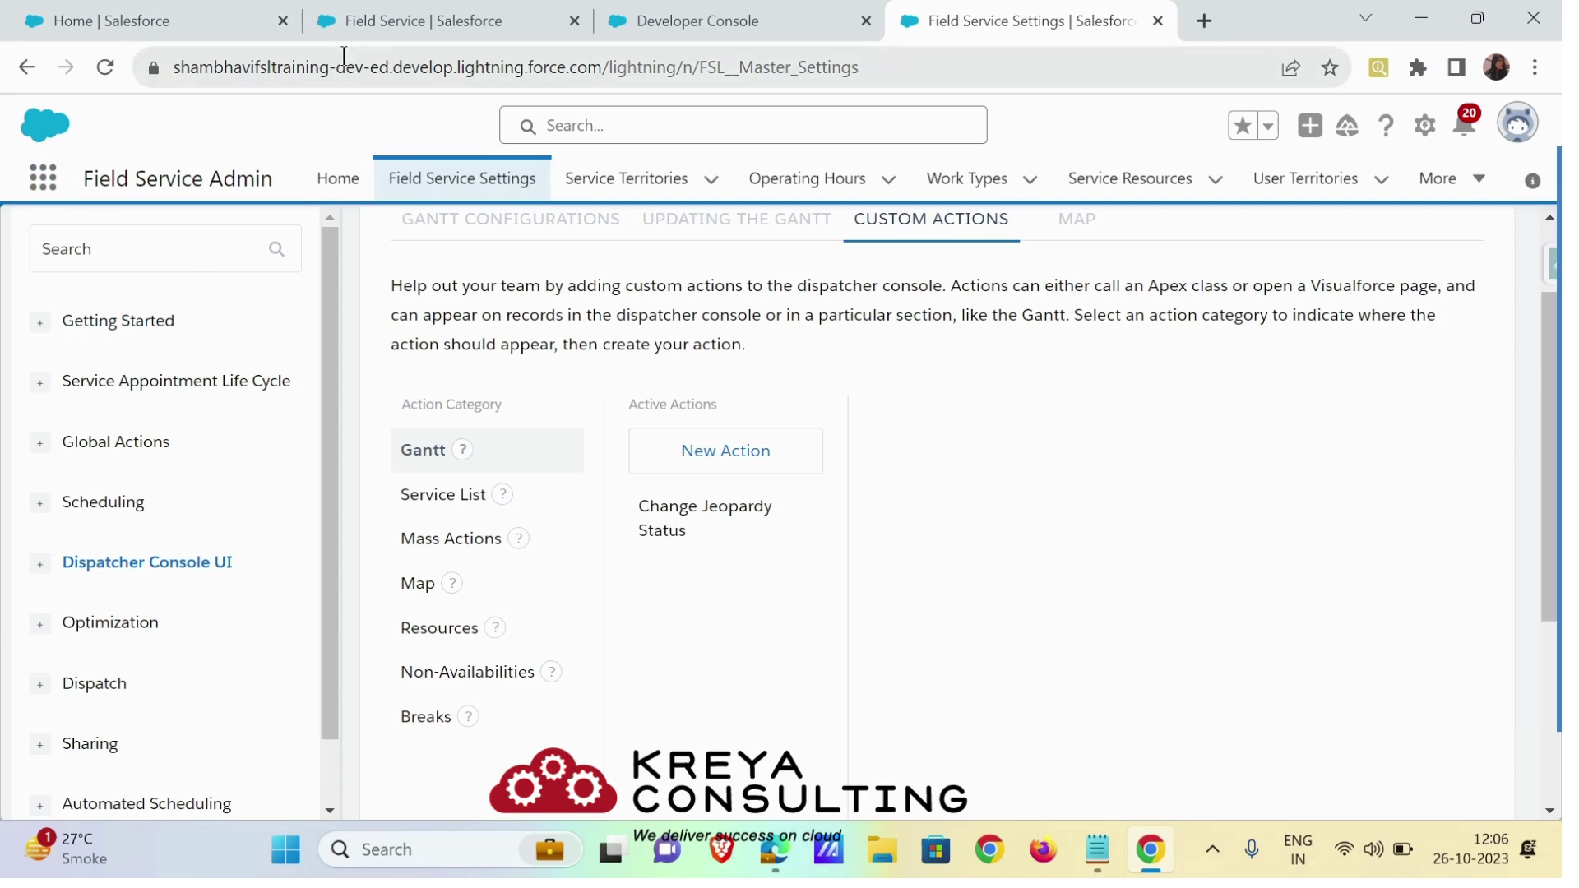
- Check the summary and available actions of the afternoon appointment in the Los Angeles territory of the Gantt
click(385, 23)
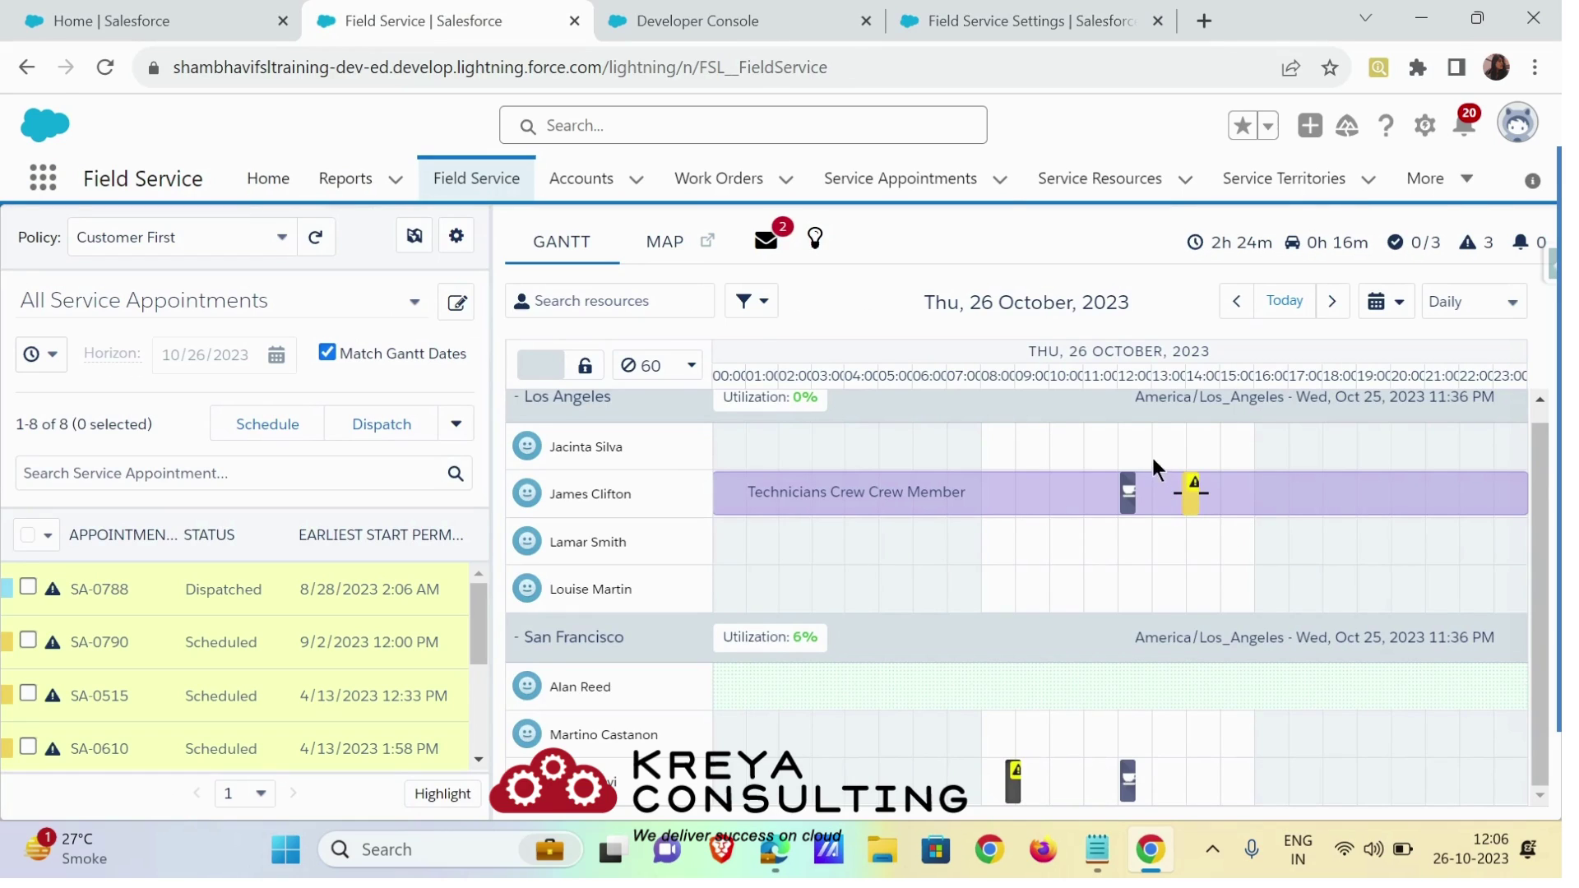
mouse_move(1200, 498)
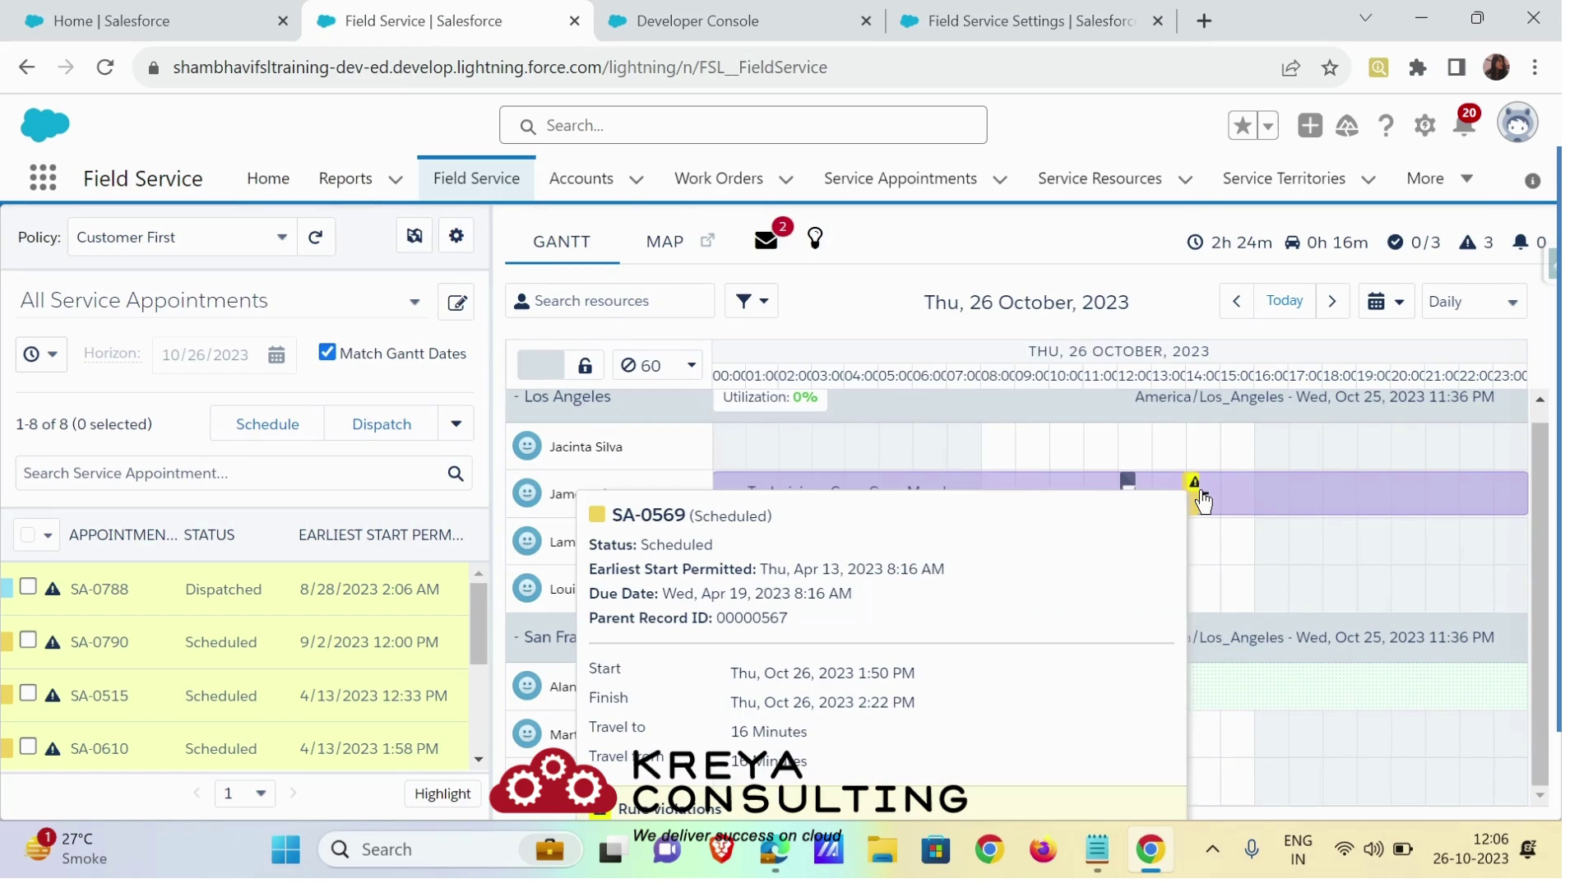
right_click(1194, 492)
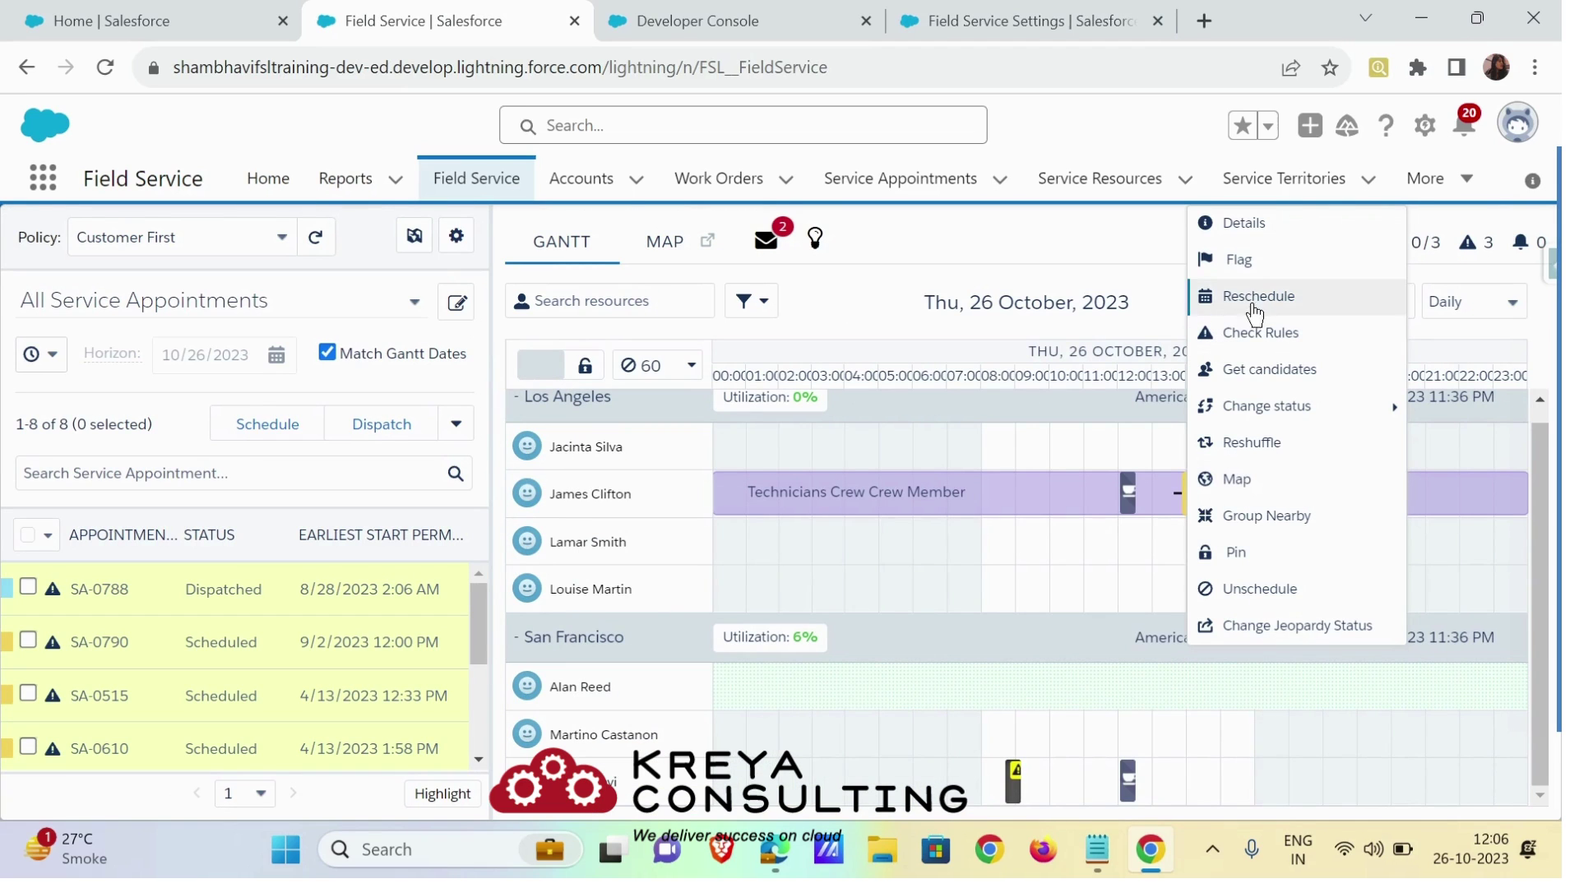
mouse_move(1307, 411)
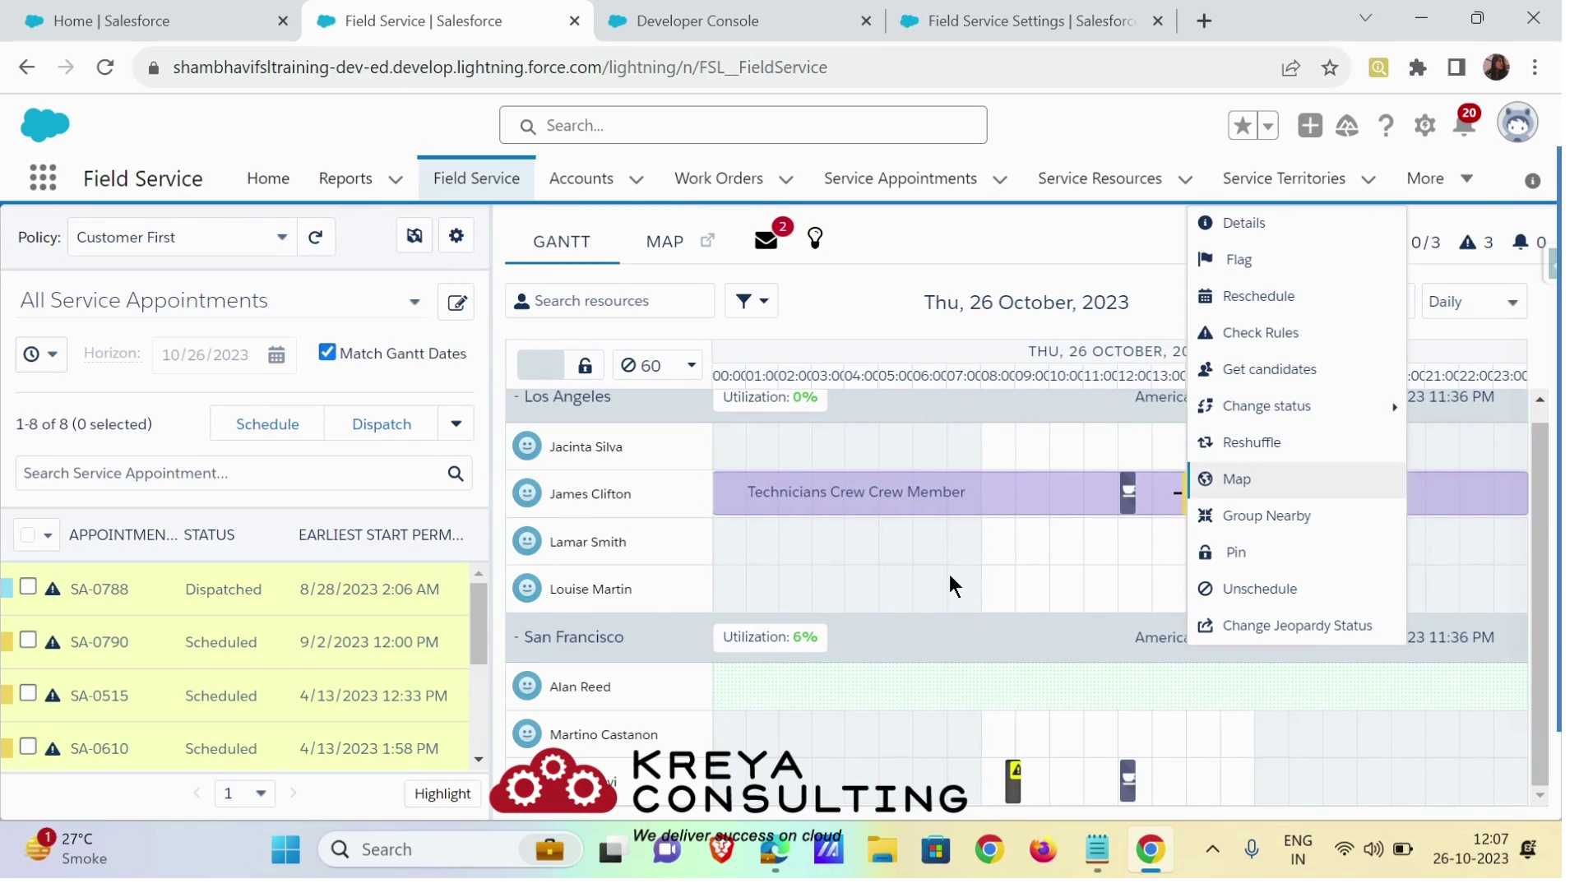
right_click(1193, 491)
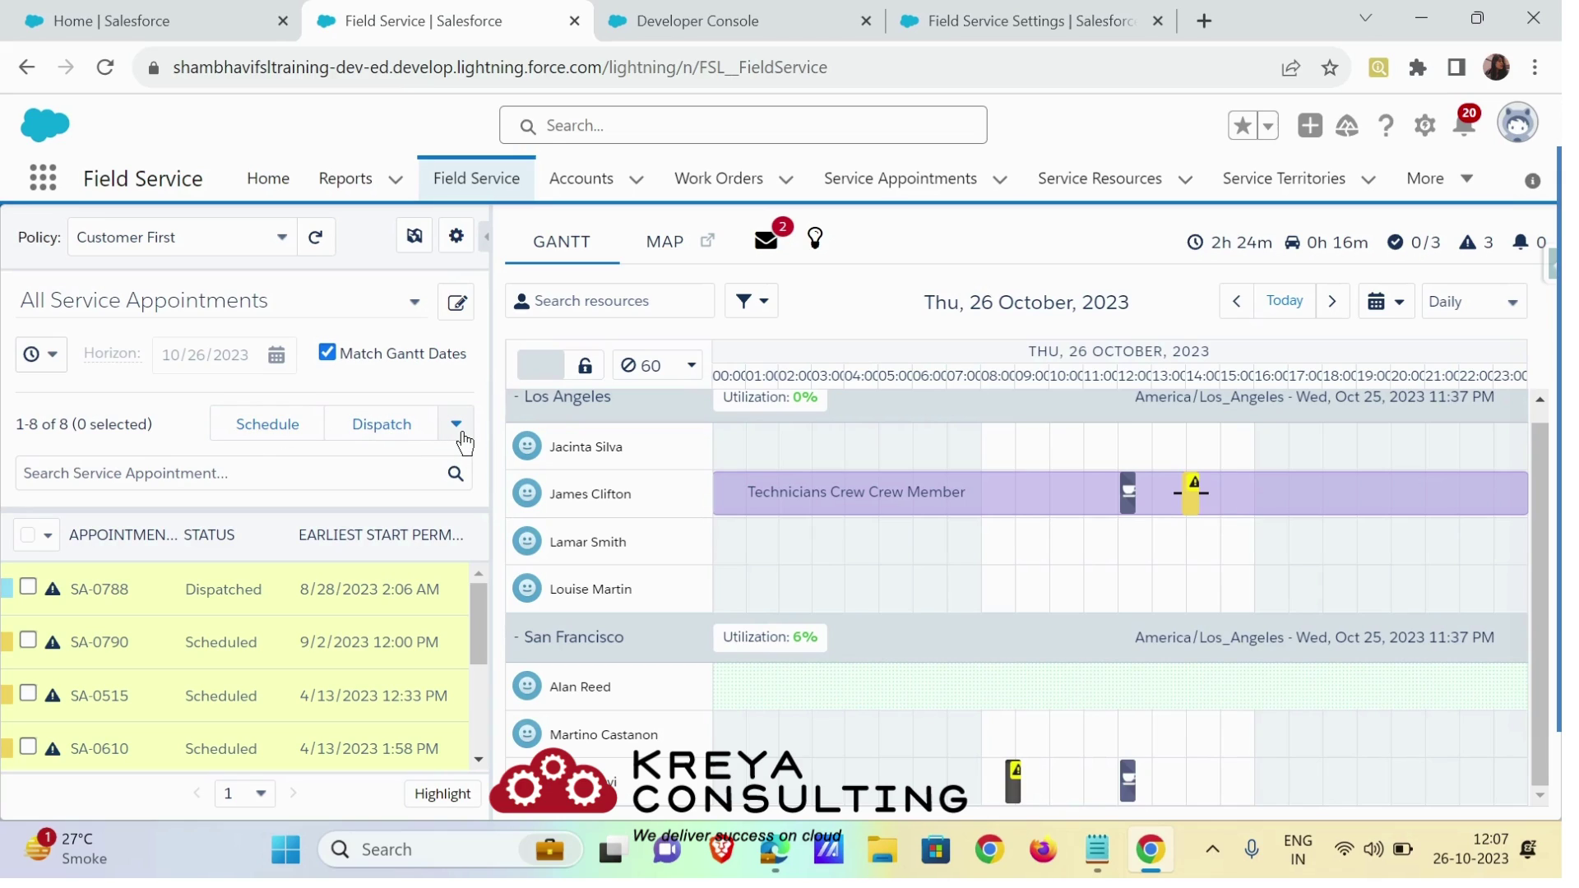
- Expand SA-0788 in the service appointment list, review its details and available actions, and collapse it again
click(233, 607)
scroll(244, 608, down, 2)
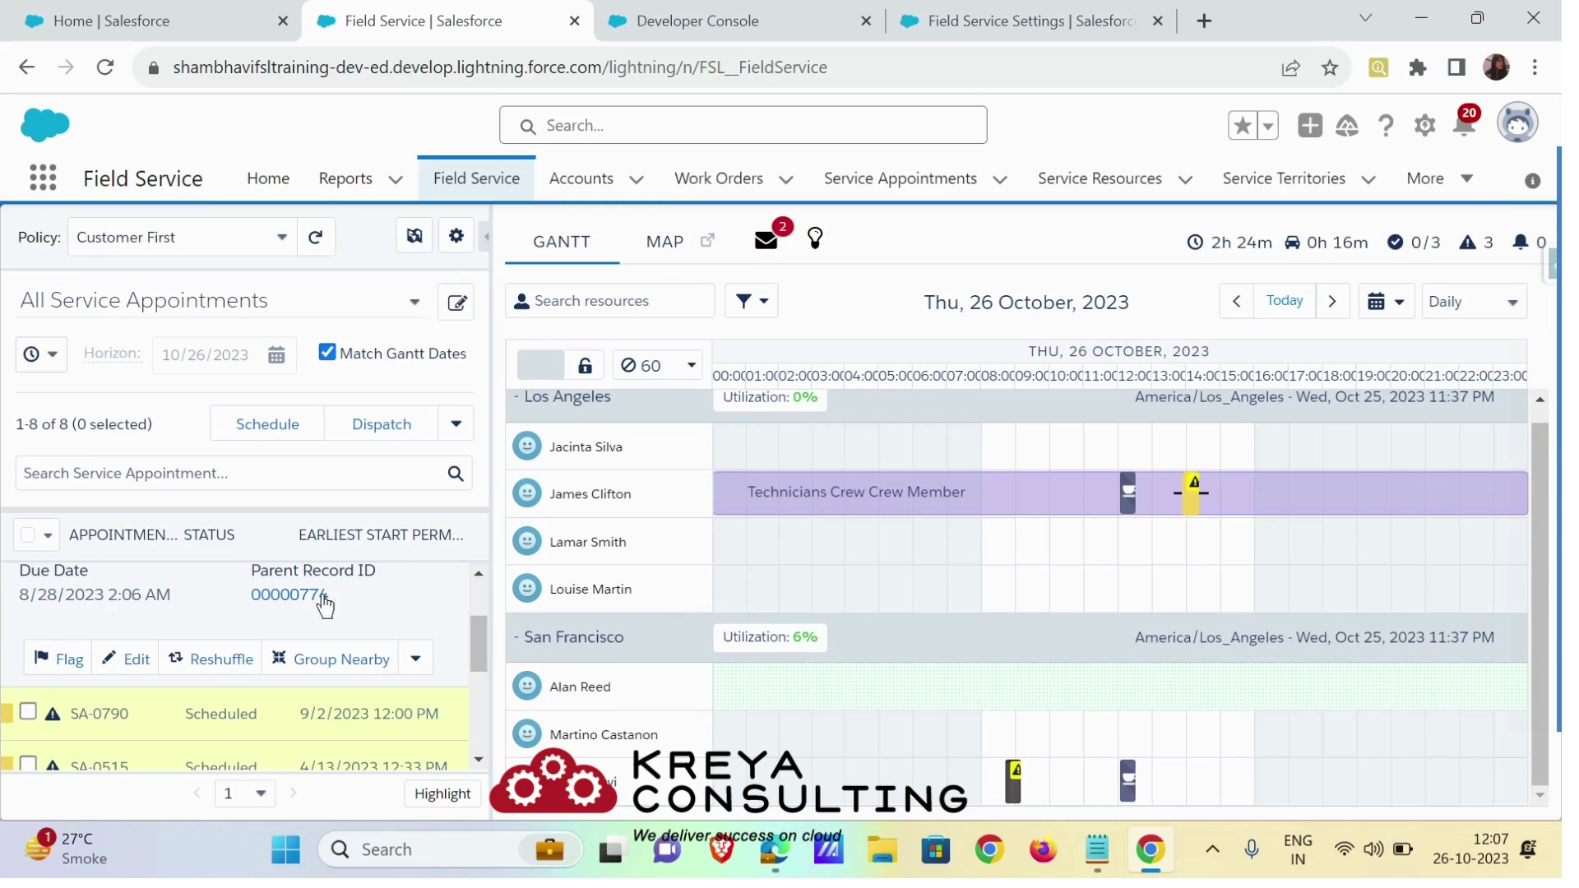
scroll(216, 576, up, 2)
click(195, 598)
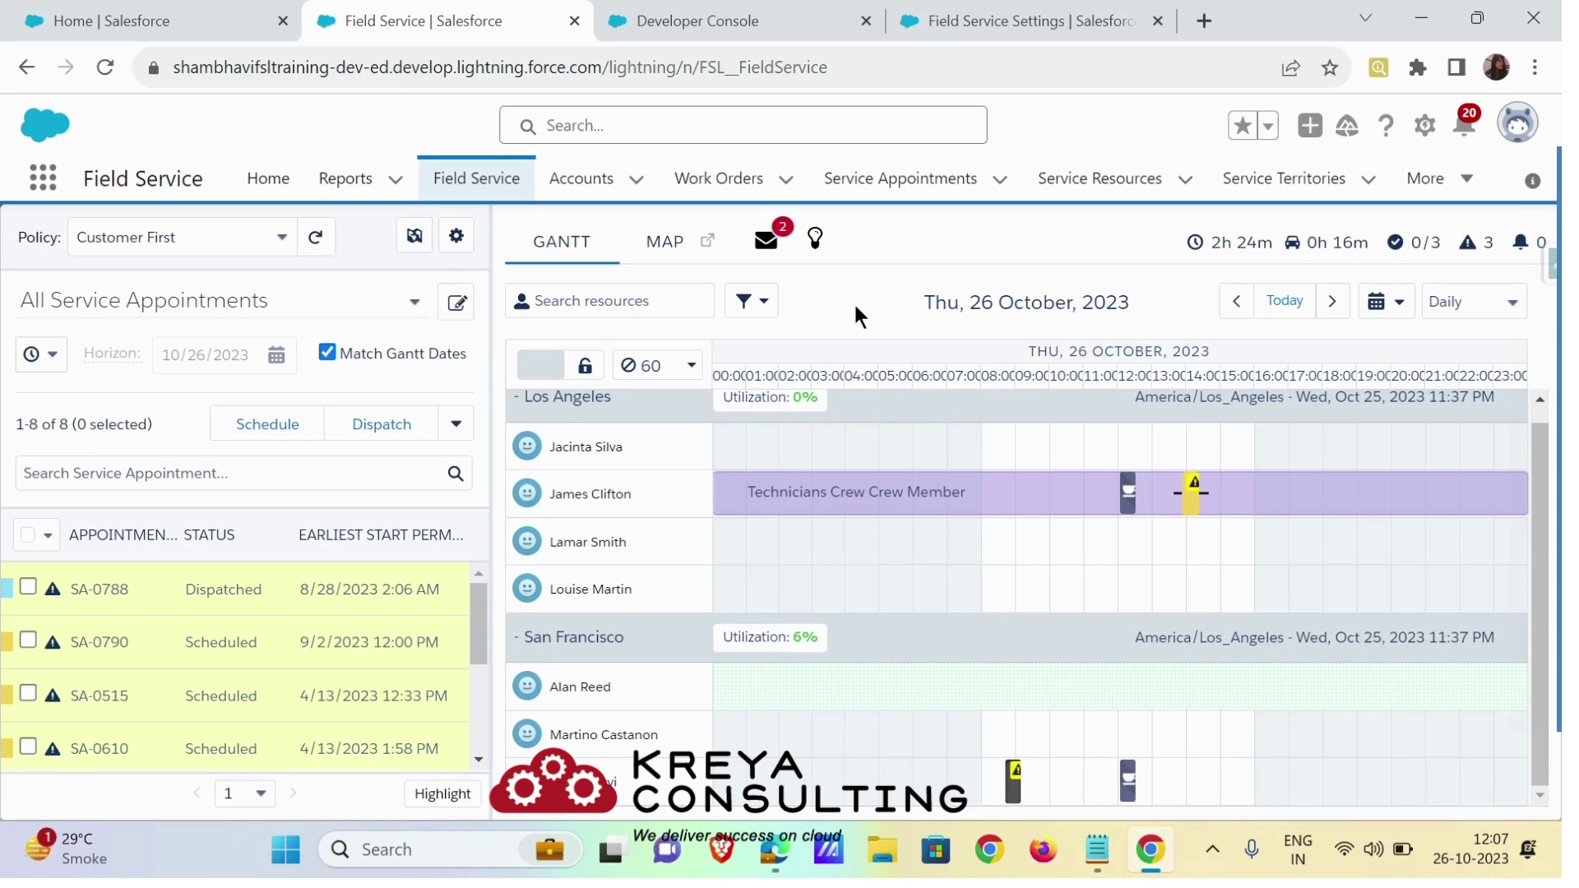
- Return to the toggleServiceAppointmentJeopardy class in the Developer Console and examine its declaration and action method signature
click(625, 15)
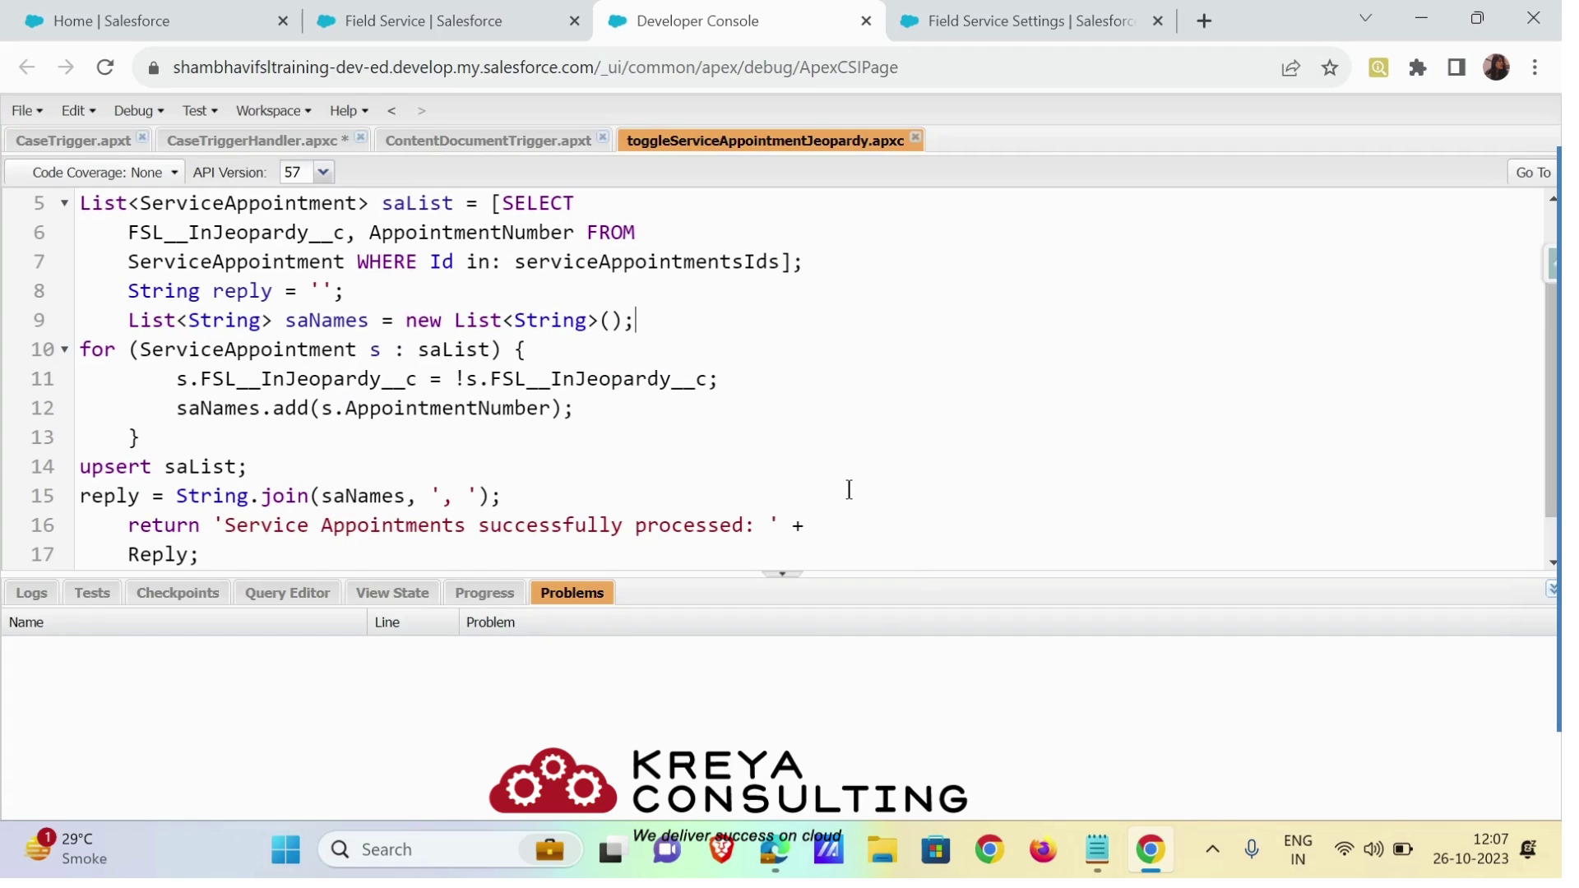
scroll(849, 490, up, 2)
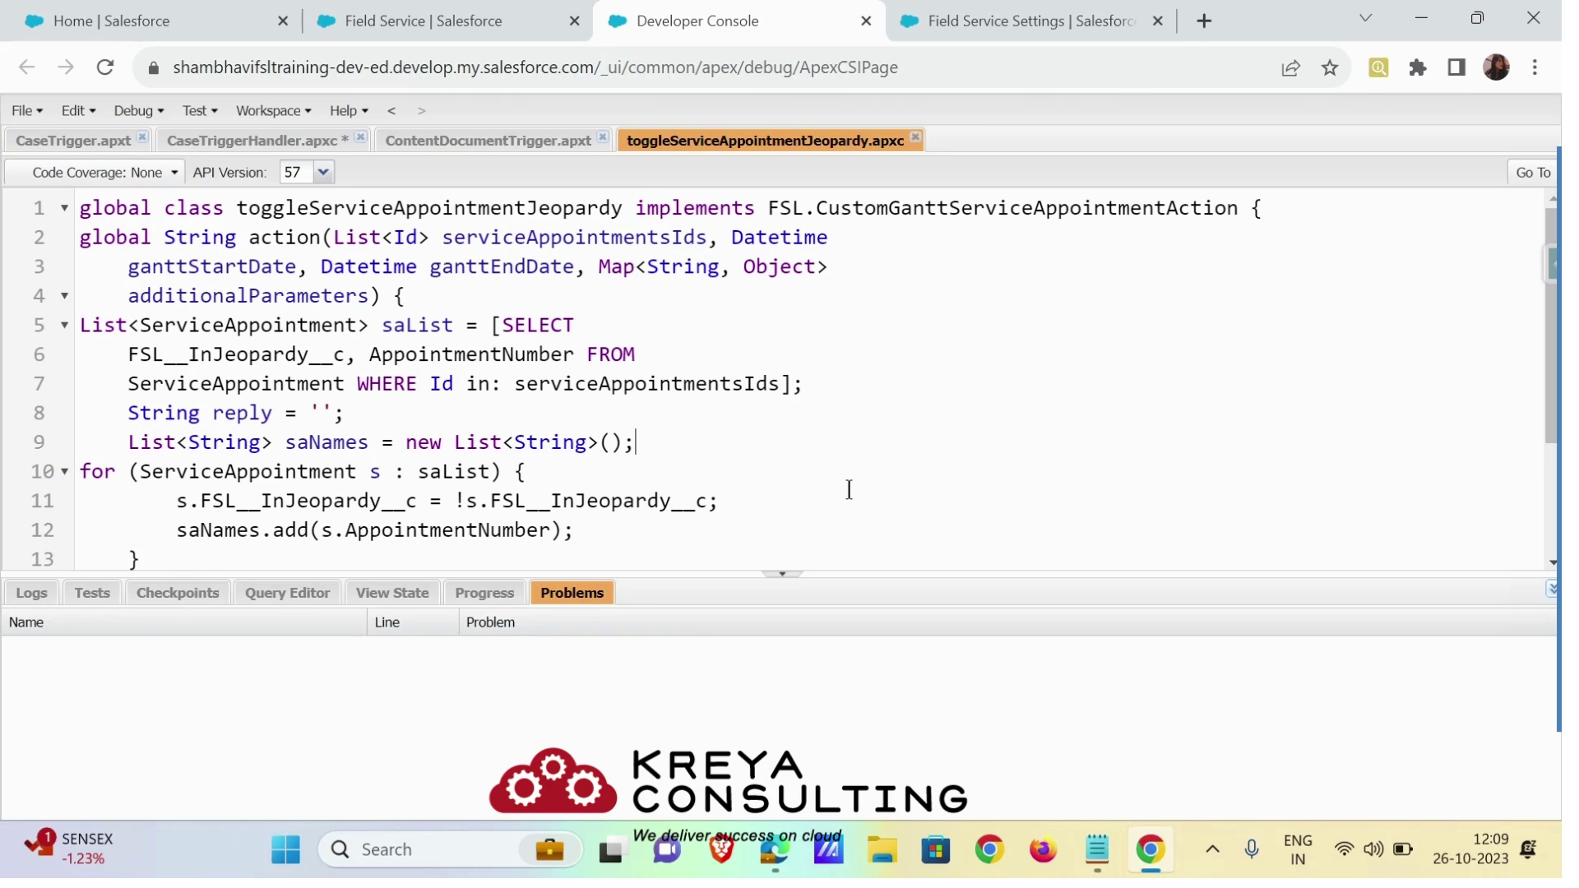
- Read the rest of the toggle class, then return to the Gantt and open the details of the San Francisco territory's morning appointment
scroll(849, 490, down, 2)
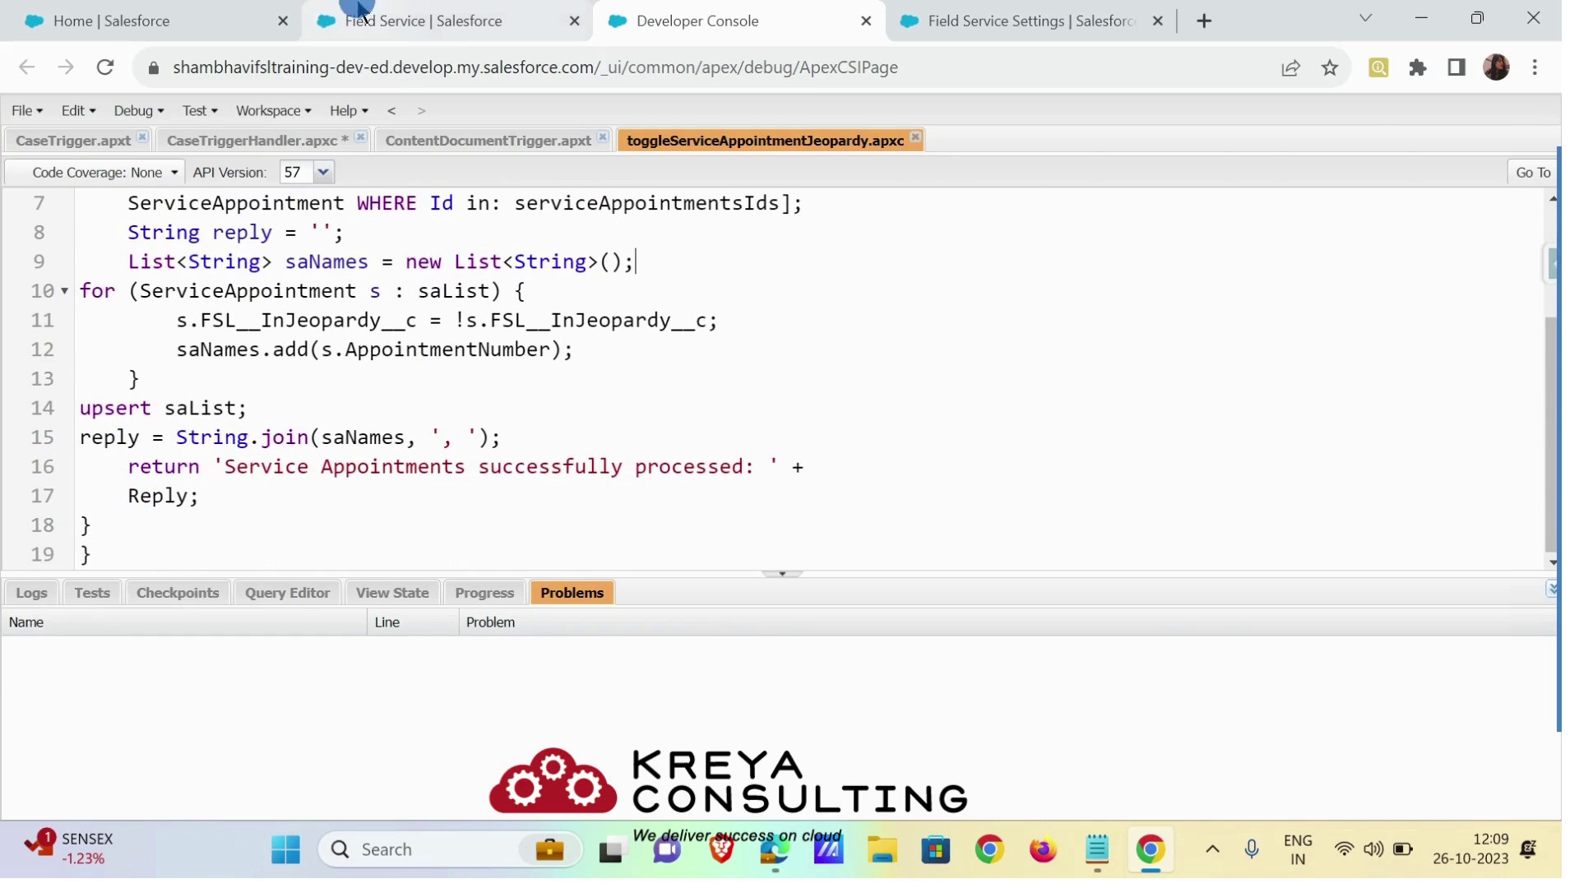
click(362, 18)
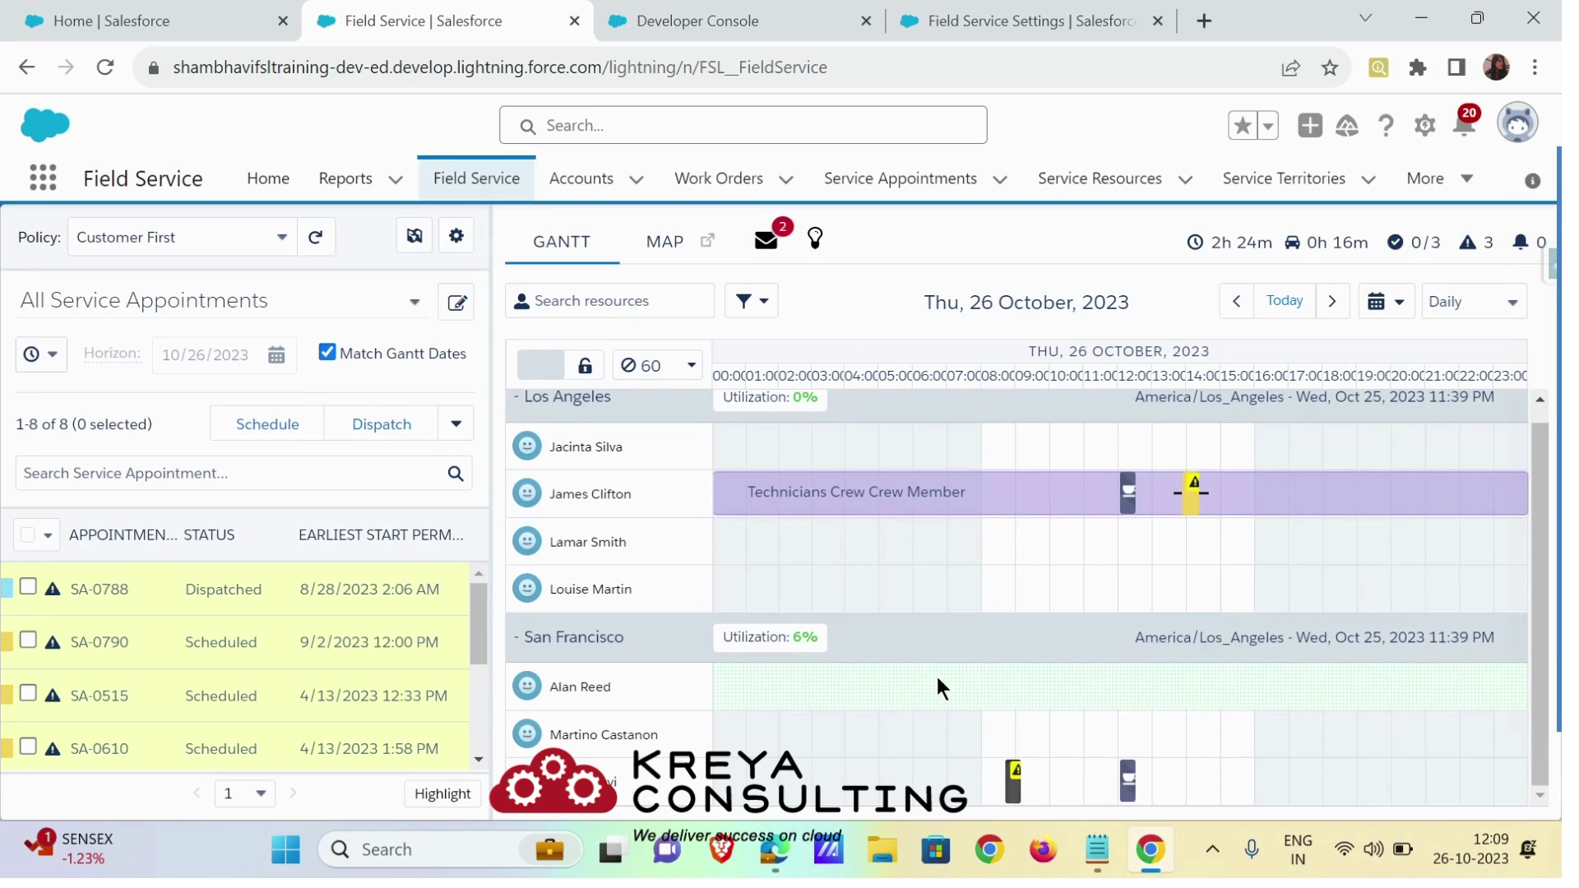
right_click(1011, 781)
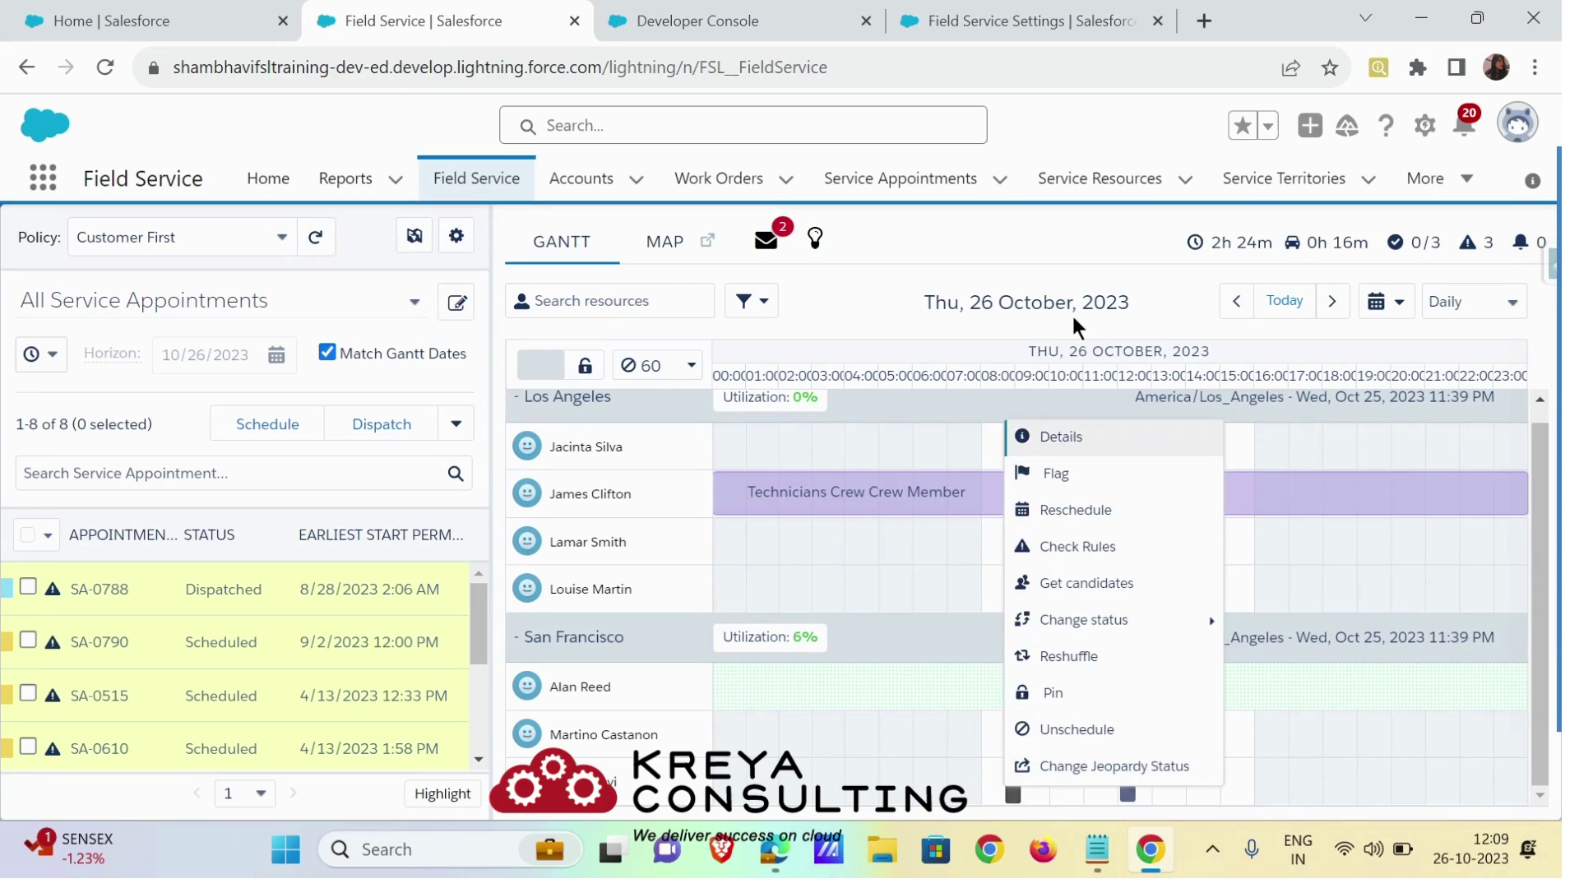
click(1069, 438)
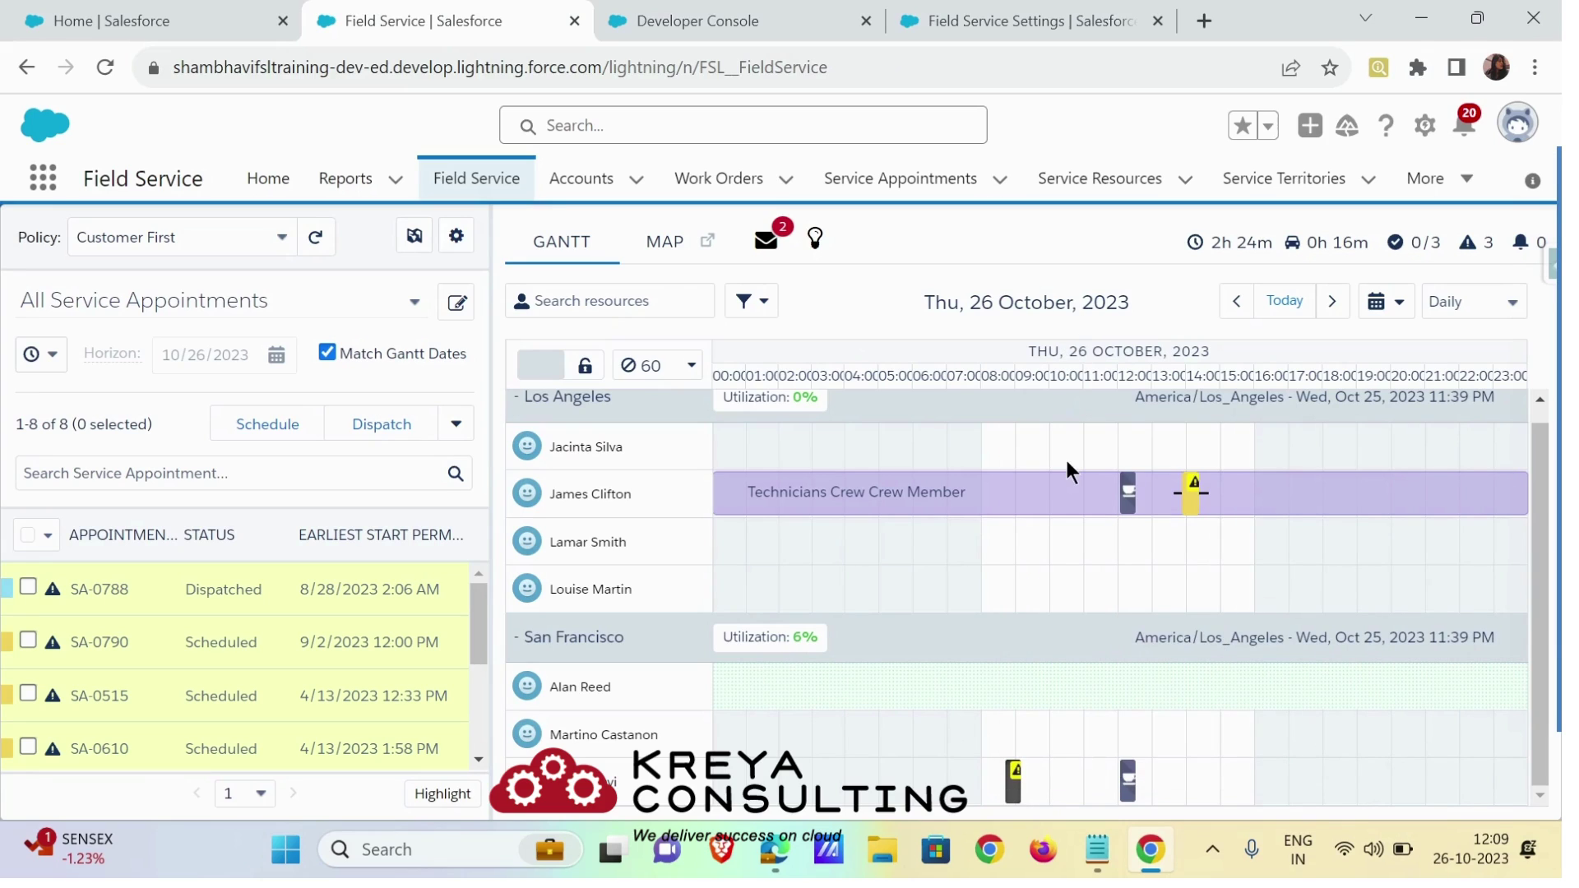
right_click(1010, 786)
click(1104, 430)
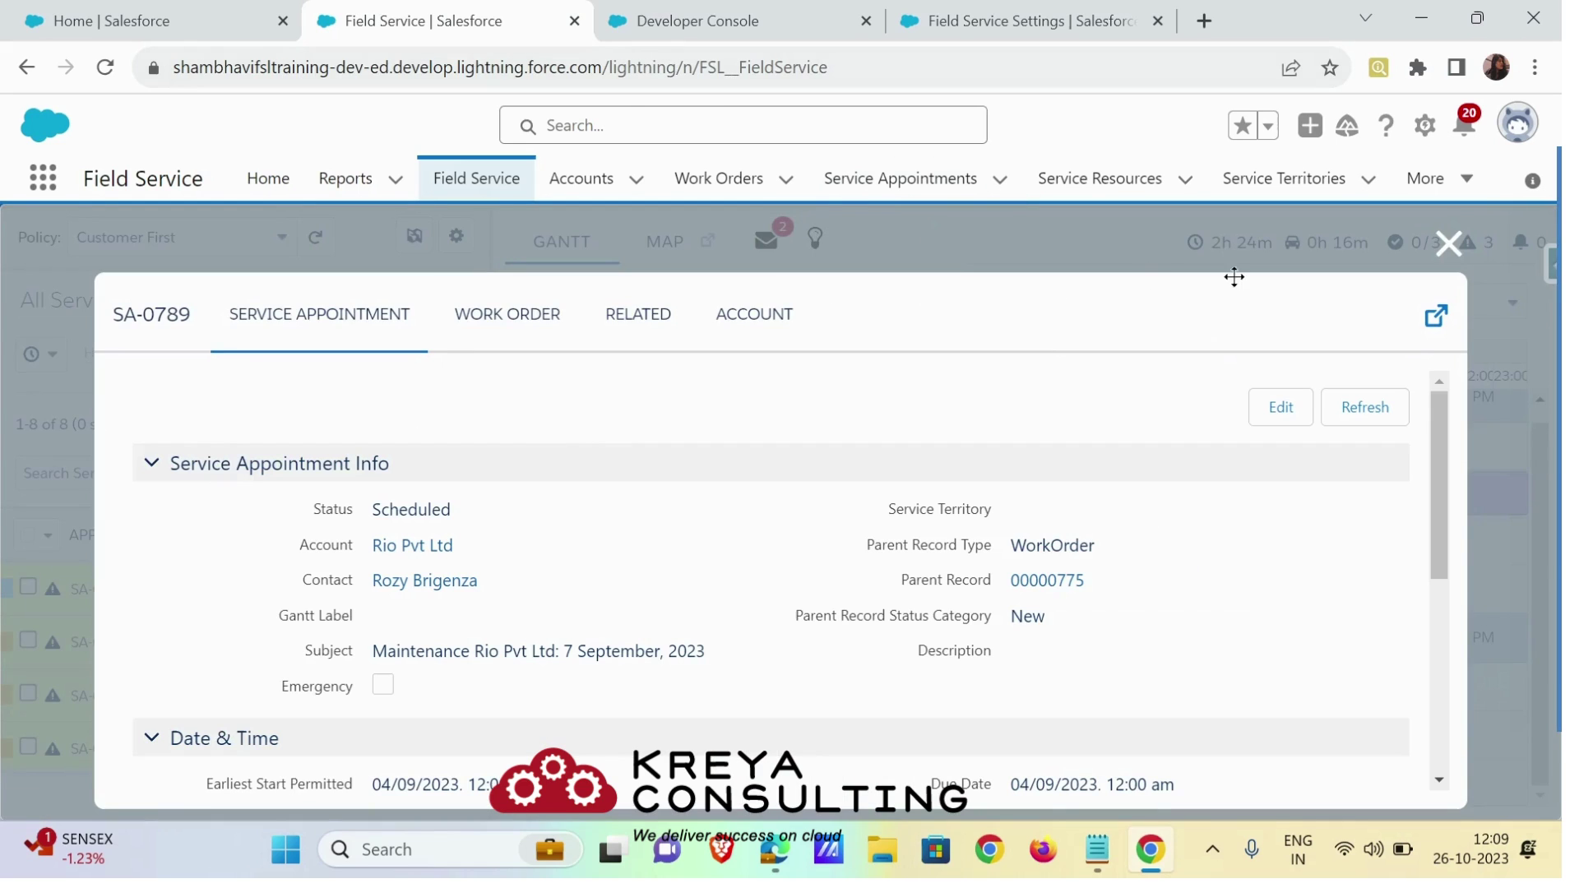
- Open the full SA-0789 record in its own browser tab and check the In Jeopardy field under Dispatcher Console
click(1435, 319)
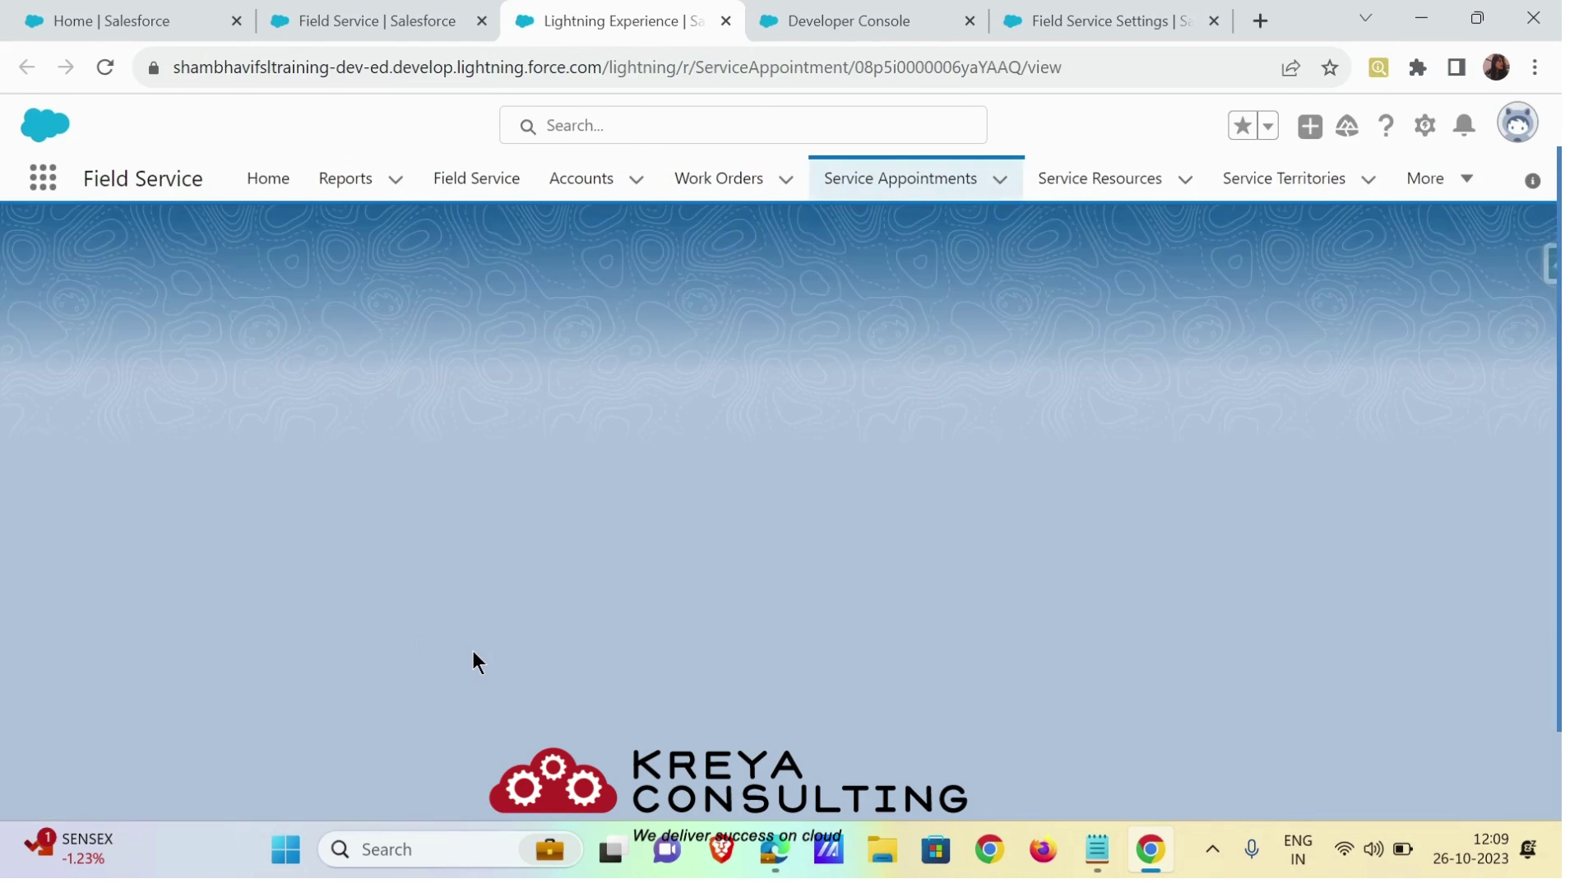
scroll(471, 648, down, 10)
scroll(472, 652, down, 7)
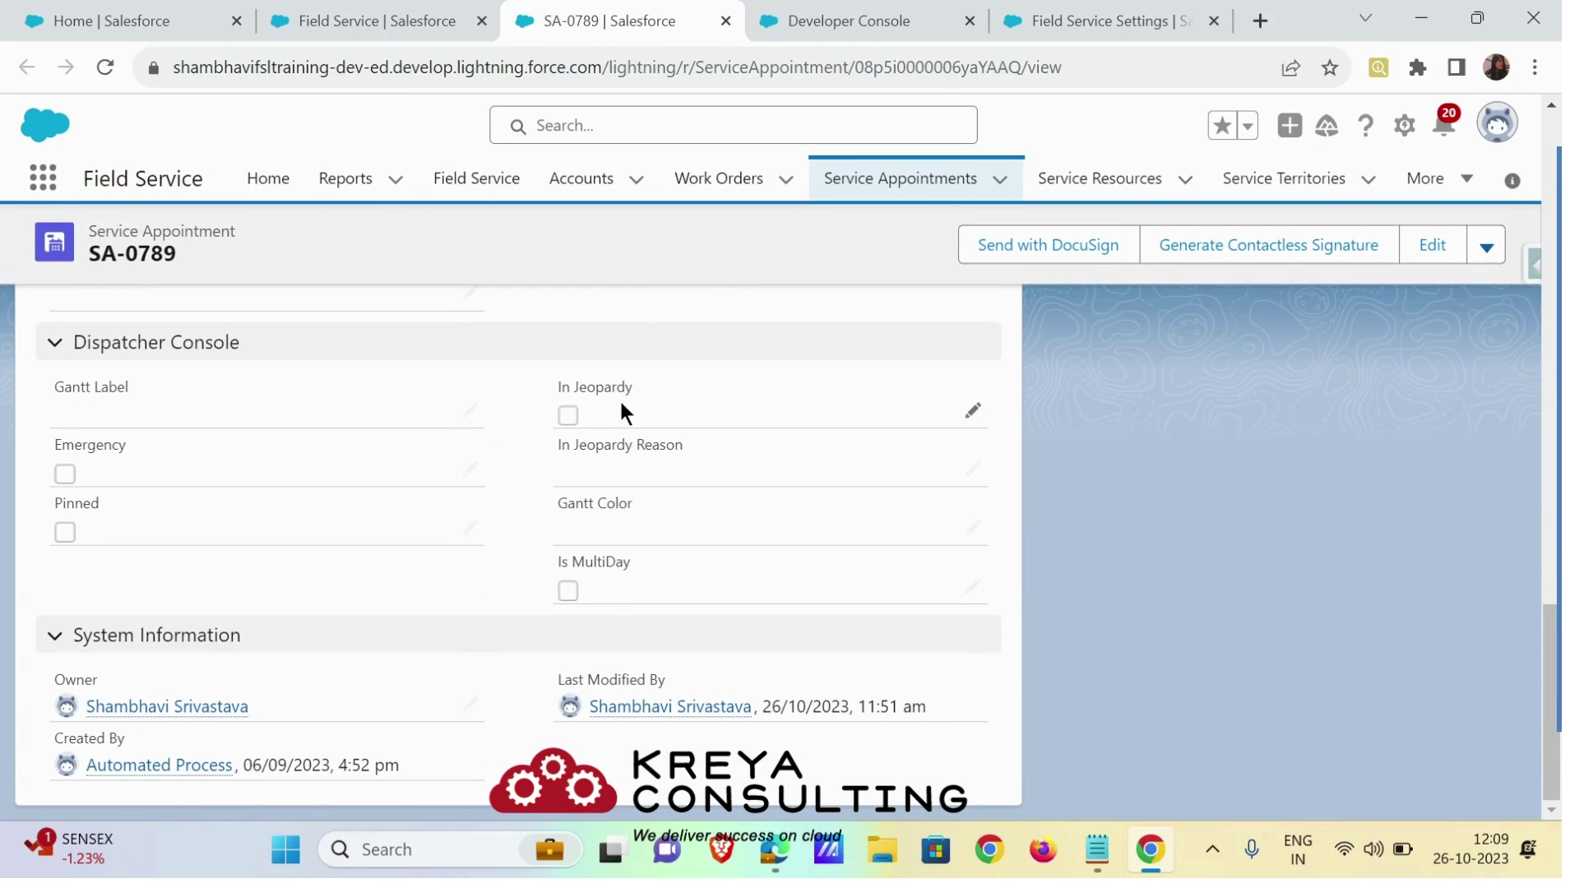
- Close the appointment details over the Gantt and run the Change Jeopardy Status action on SA-0789
click(320, 17)
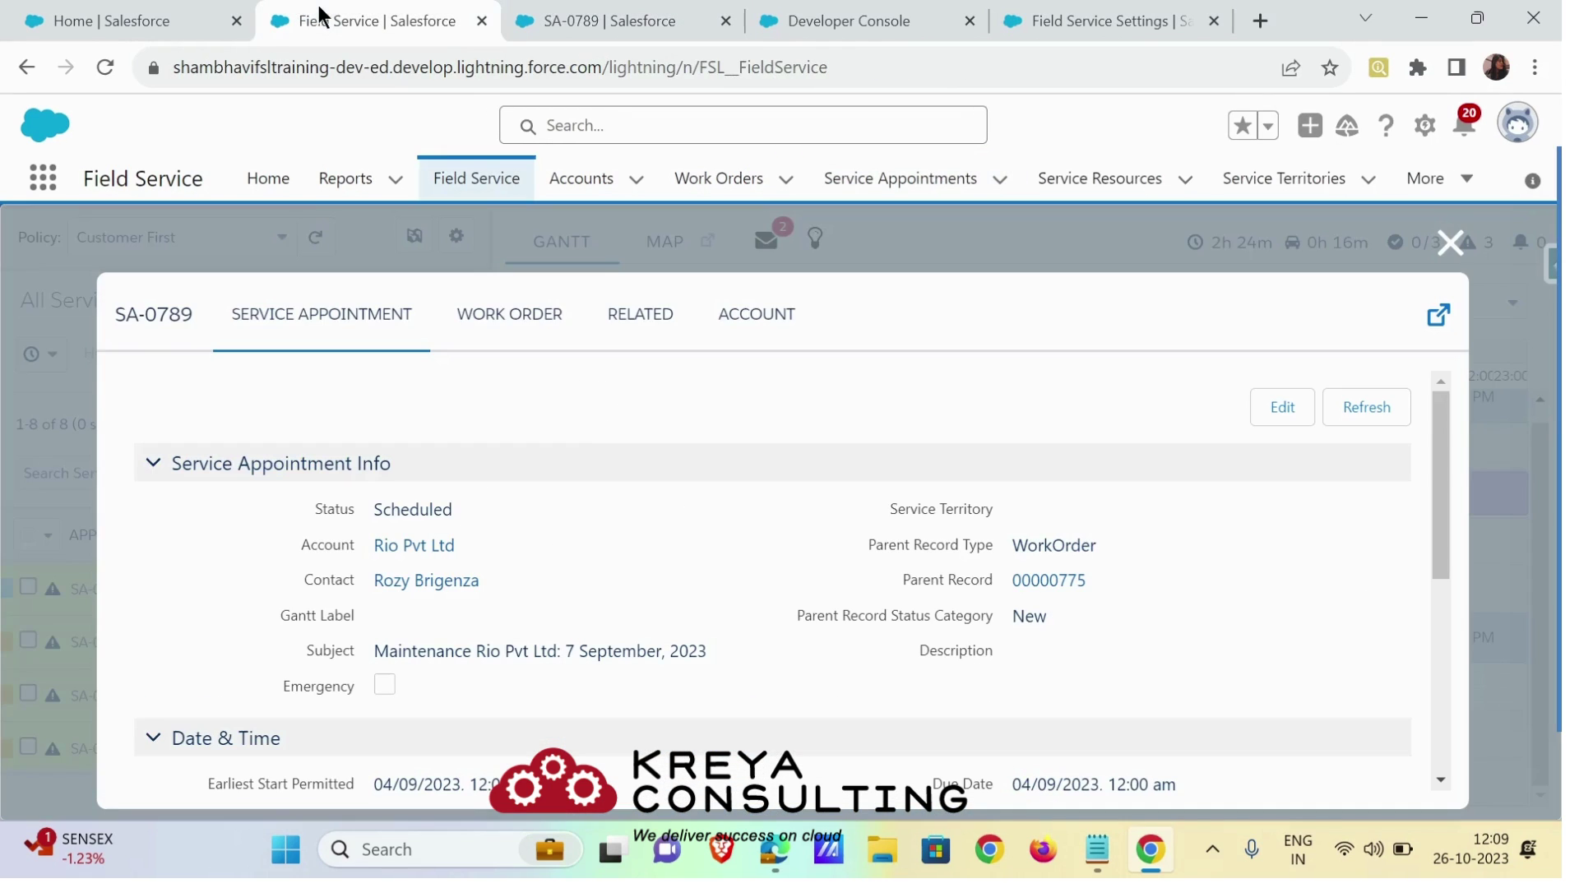
click(1449, 245)
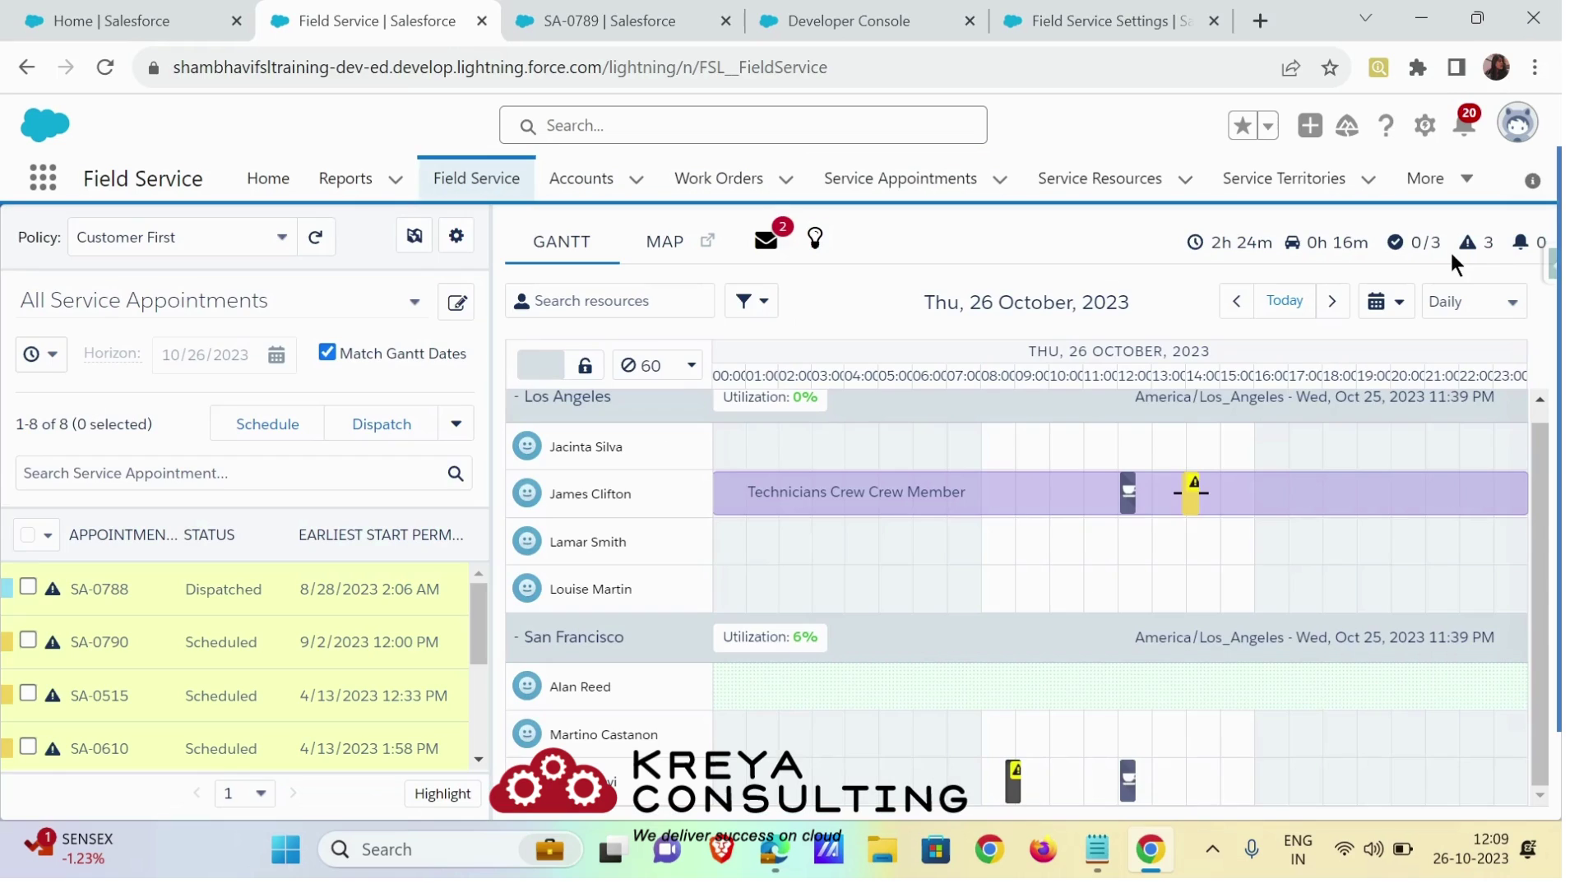
right_click(1018, 784)
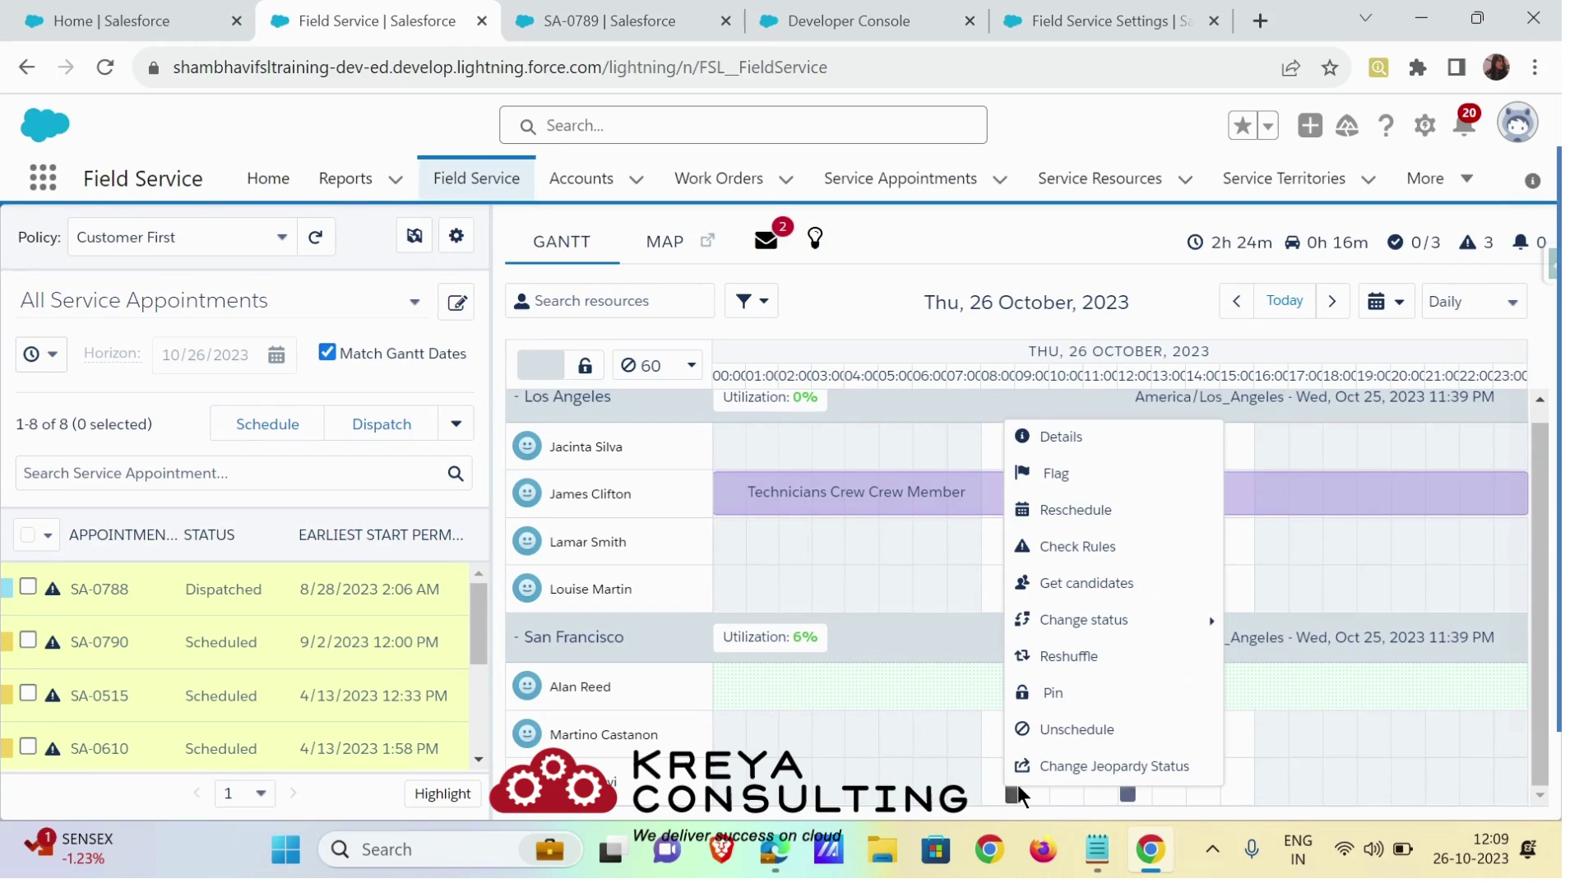
click(1110, 767)
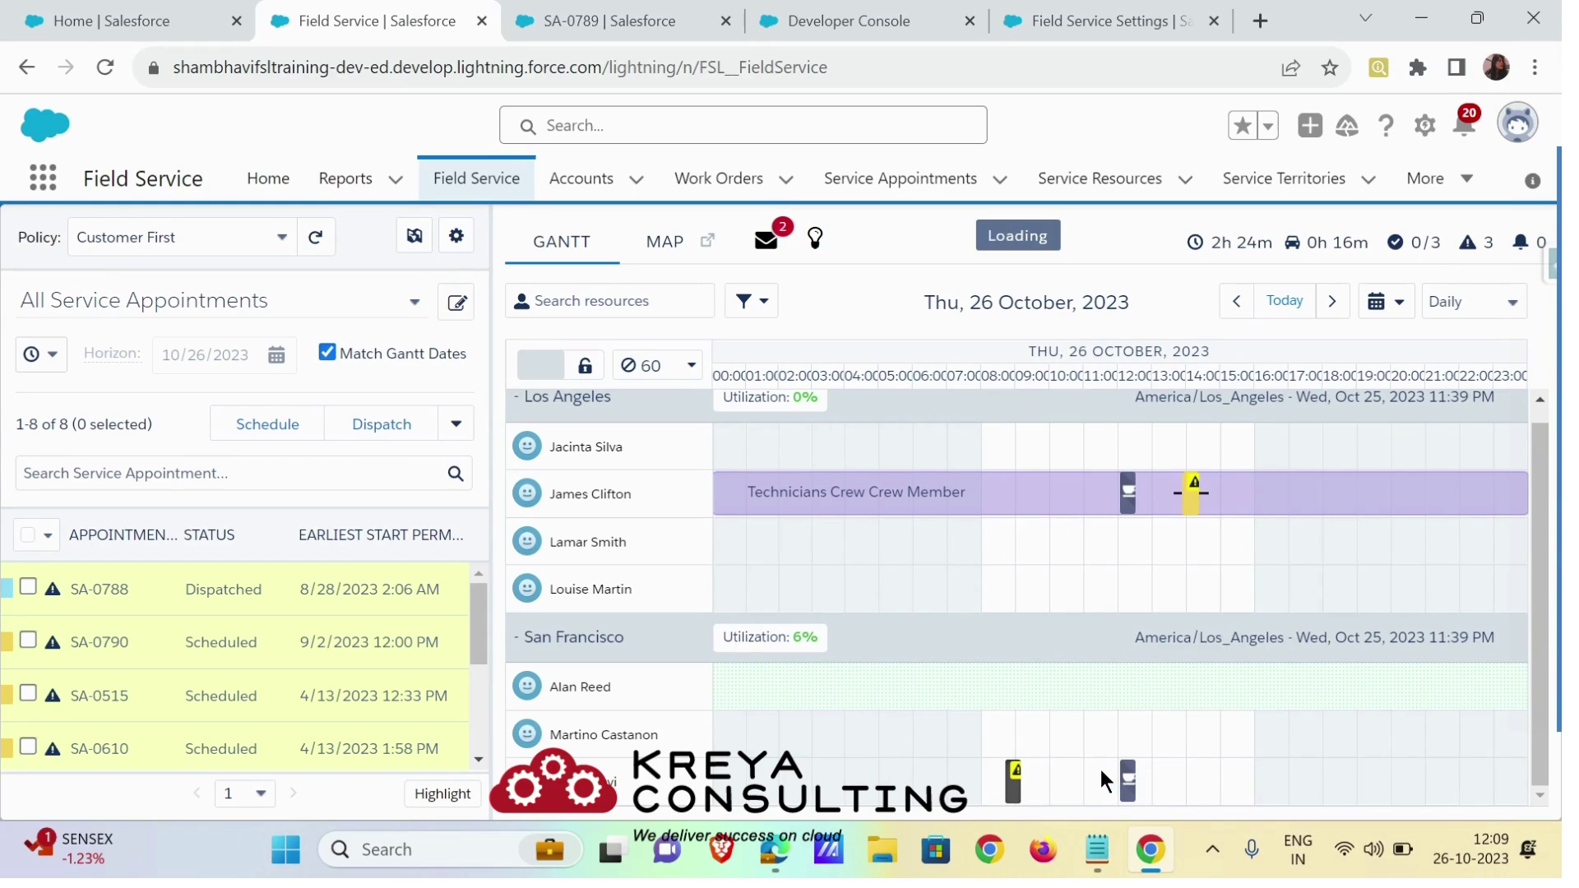
- Reload the SA-0789 record and re-check its In Jeopardy field in the Dispatcher Console section
click(569, 18)
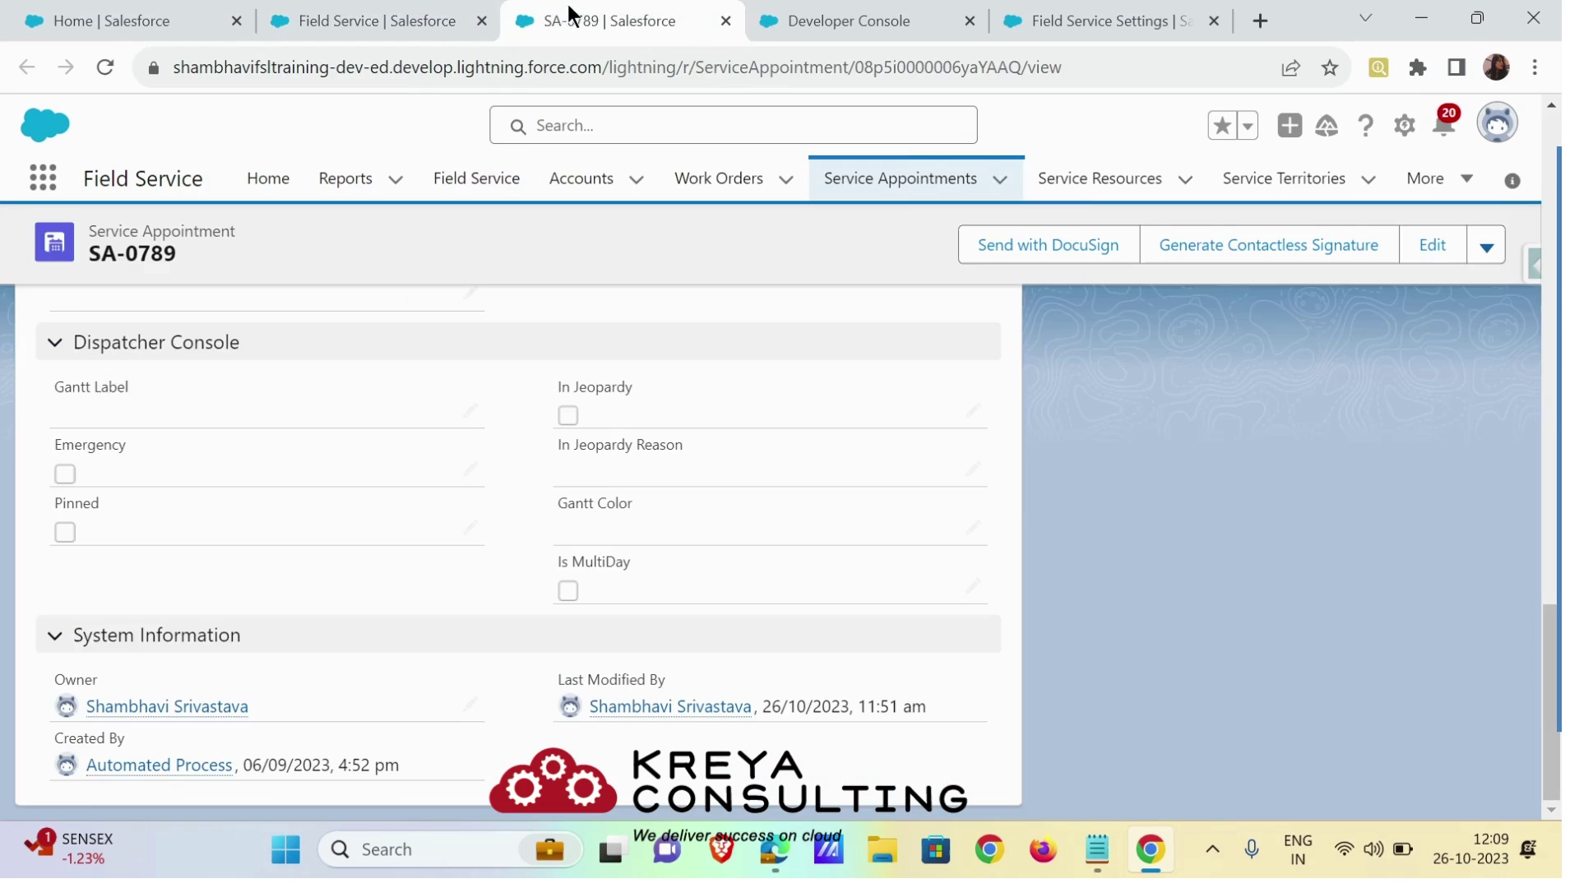
click(106, 66)
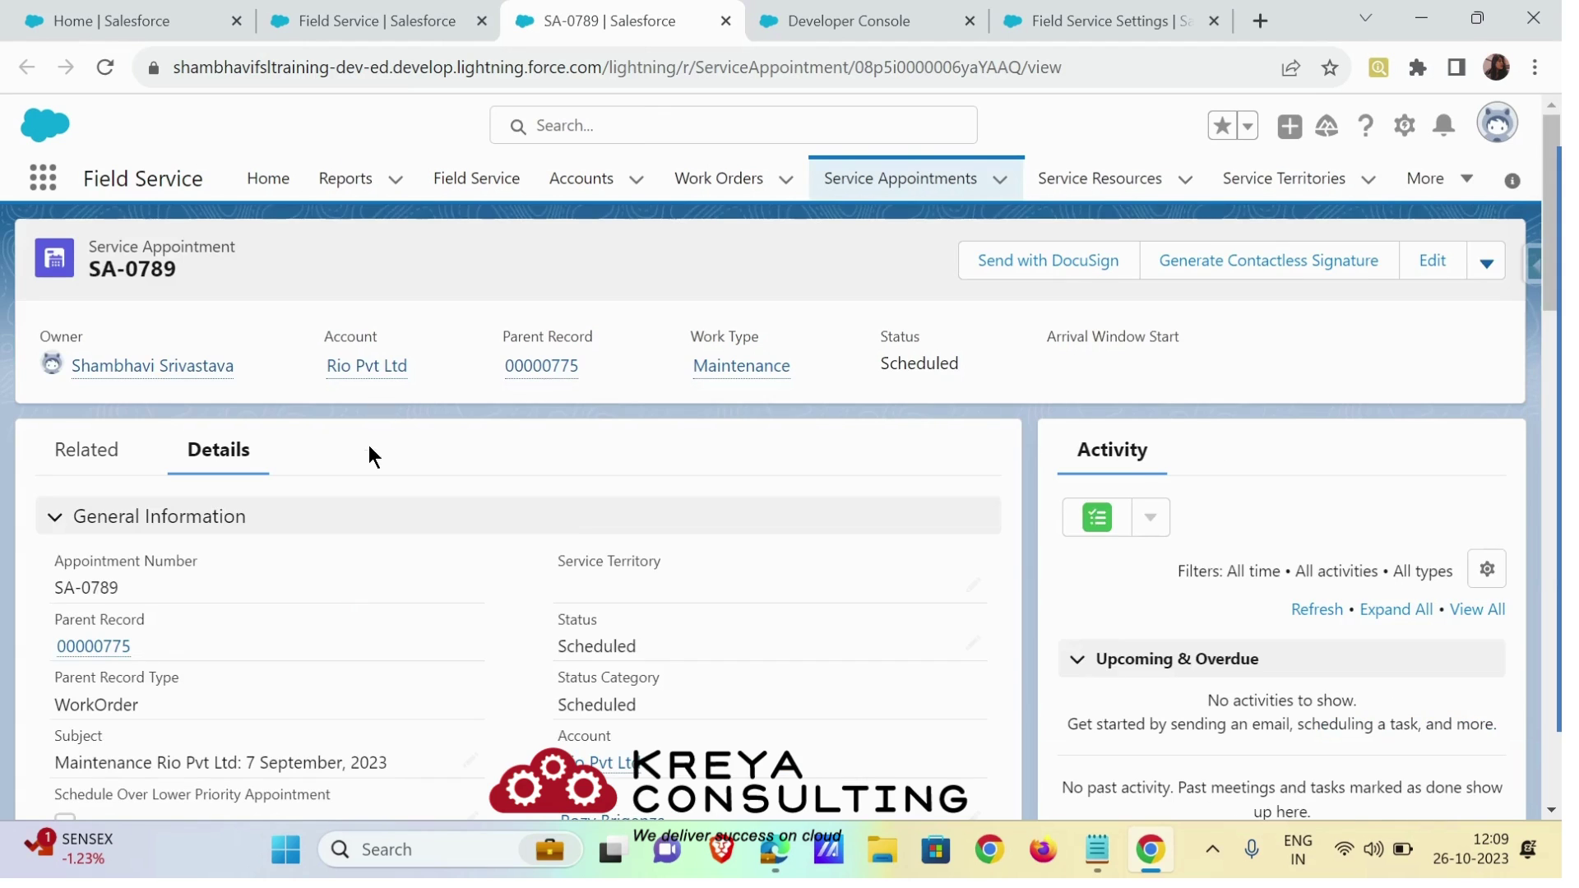
scroll(375, 452, down, 20)
scroll(381, 453, down, 2)
click(105, 68)
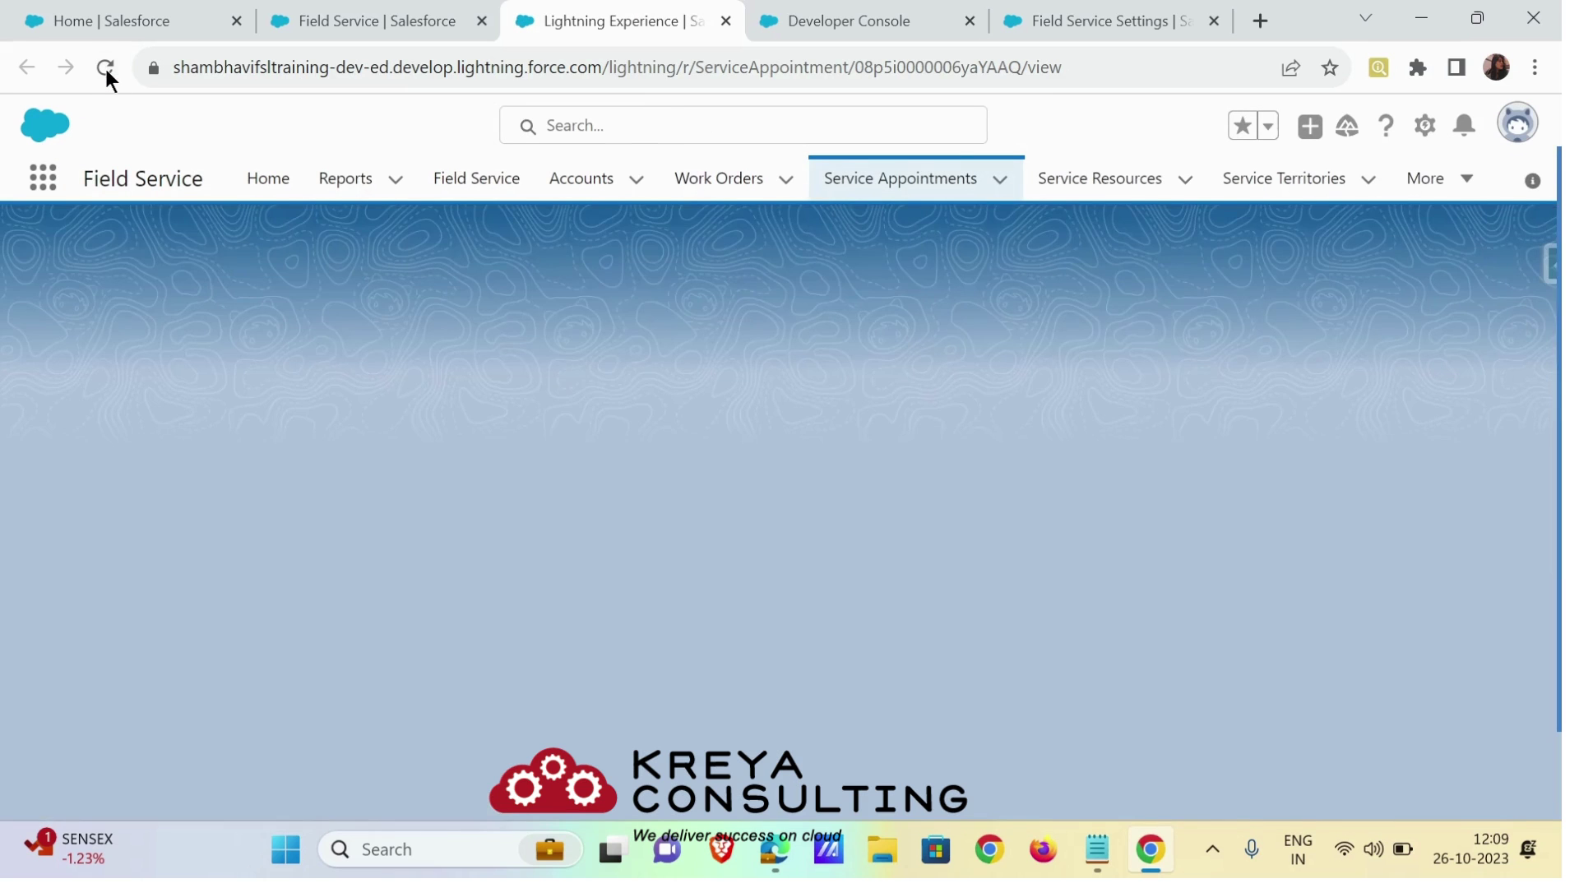
scroll(648, 511, down, 15)
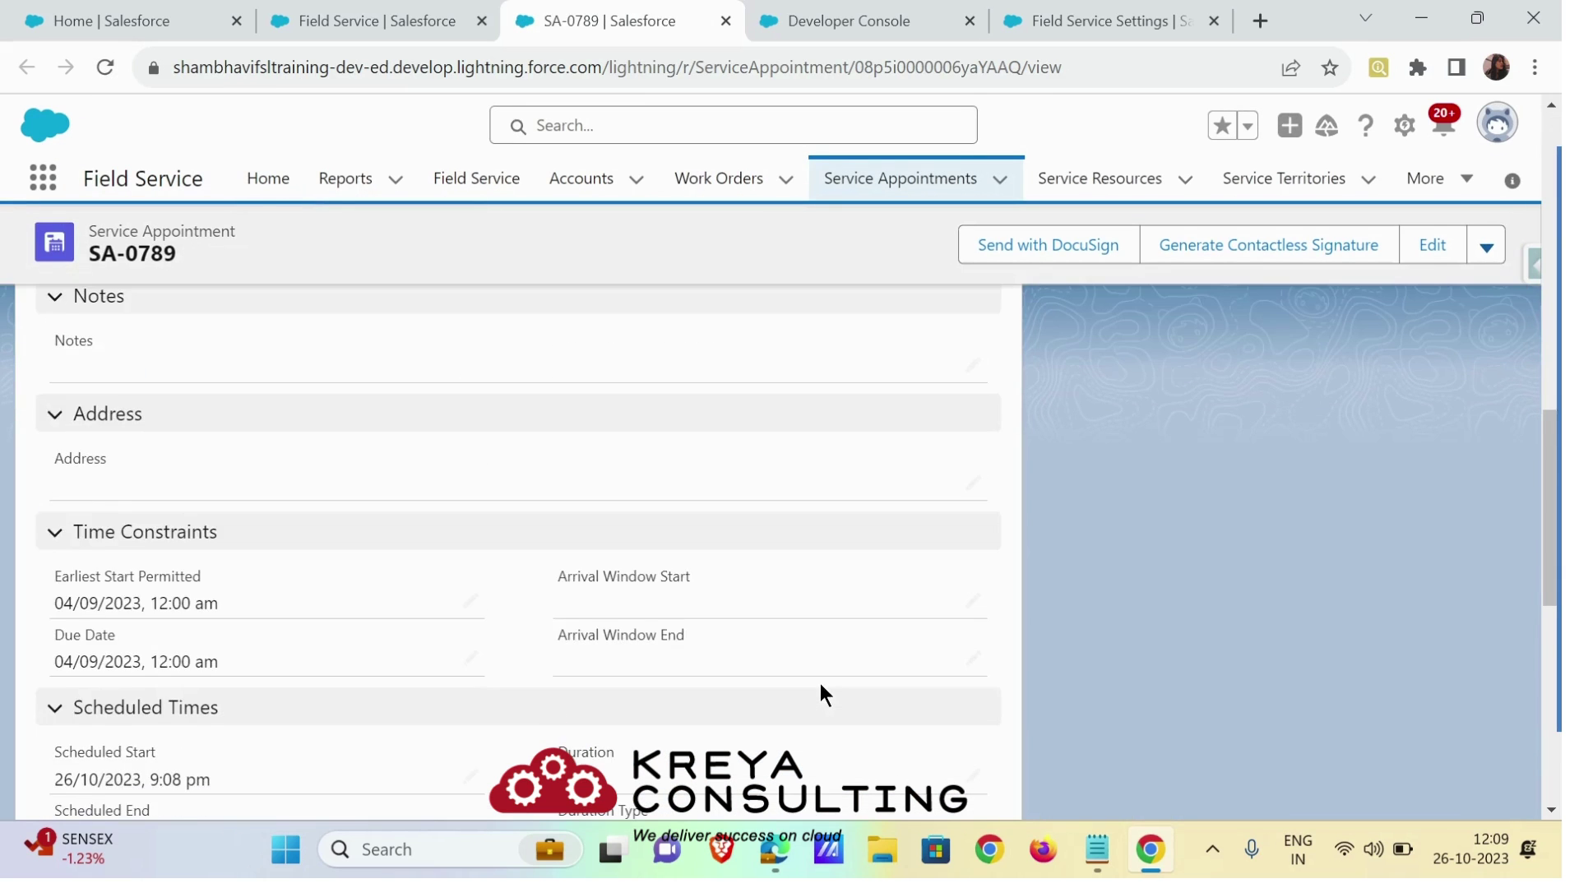
scroll(822, 695, down, 6)
scroll(822, 695, down, 2)
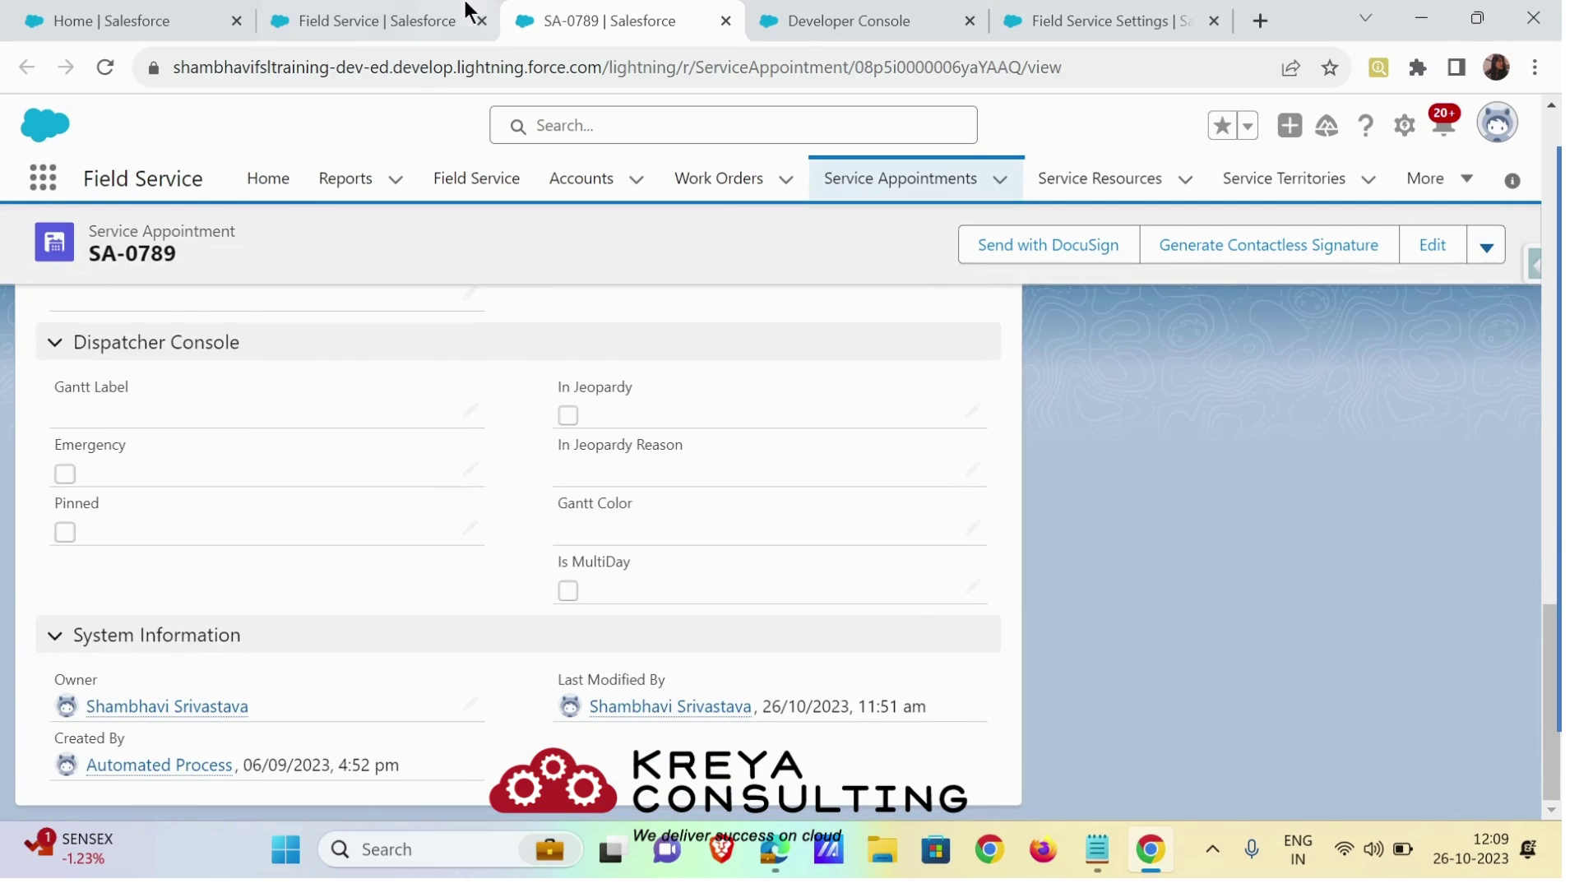
click(348, 11)
click(679, 12)
- Change the Salesforce display density to Compact and accept the page refresh
click(1496, 123)
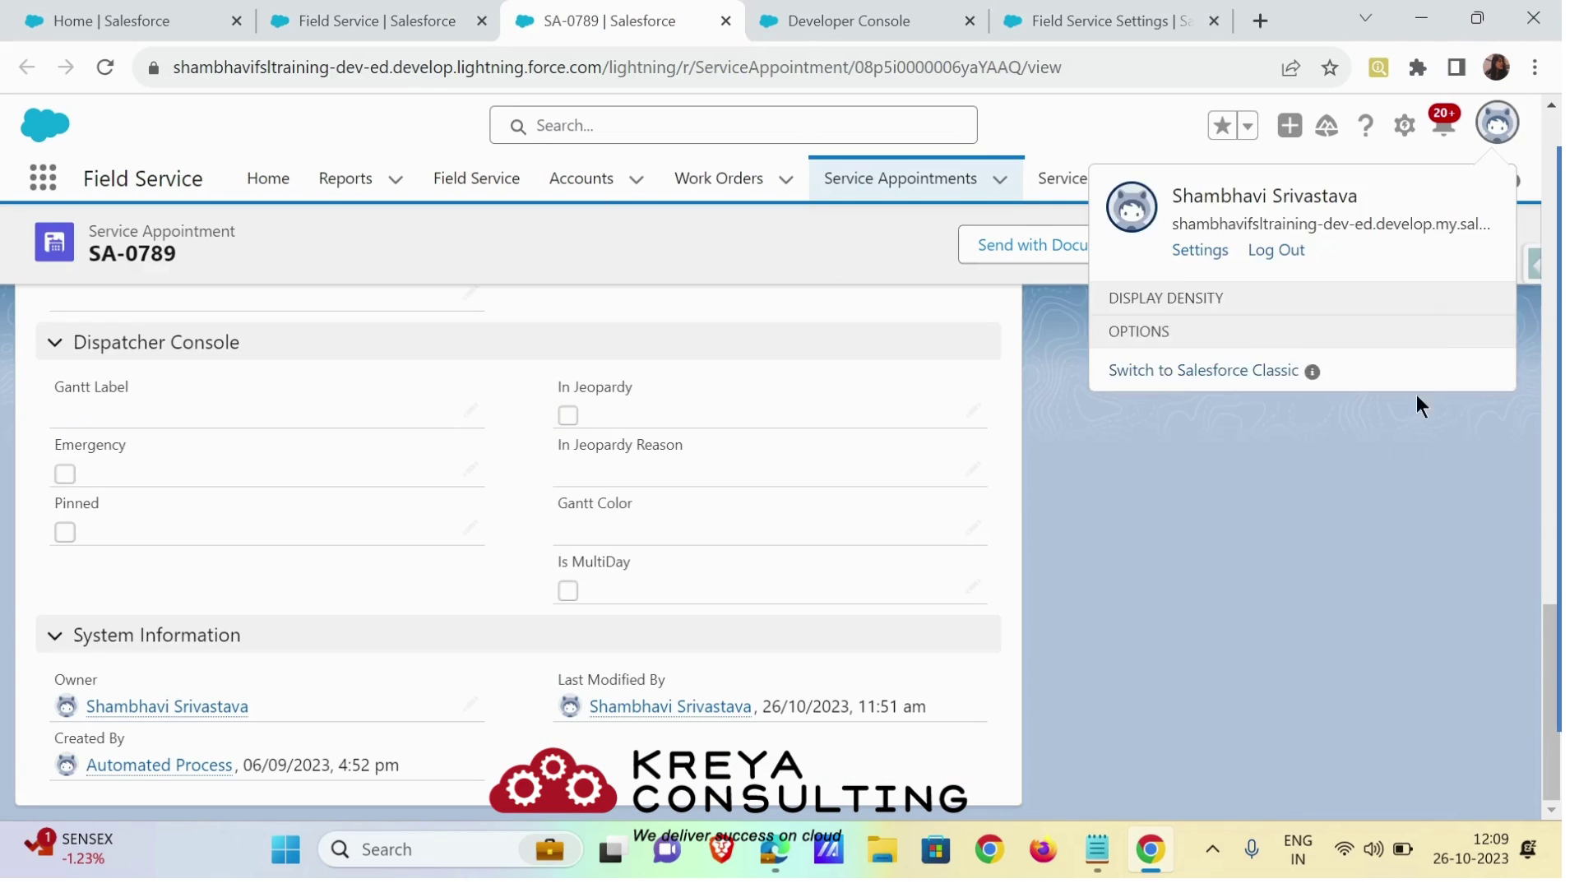
click(1134, 753)
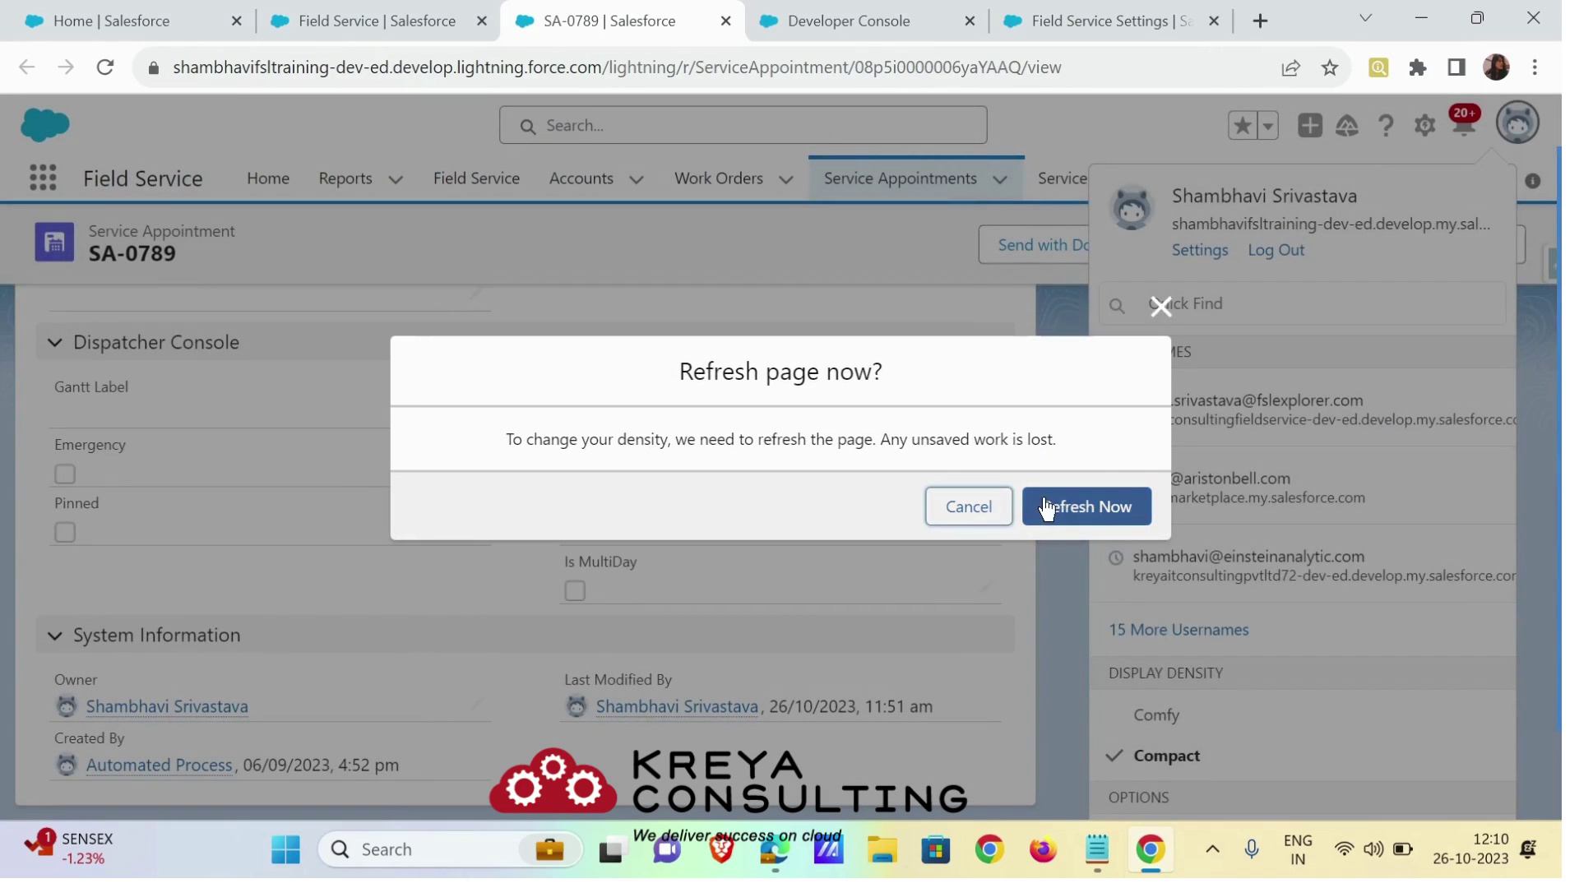
click(1044, 509)
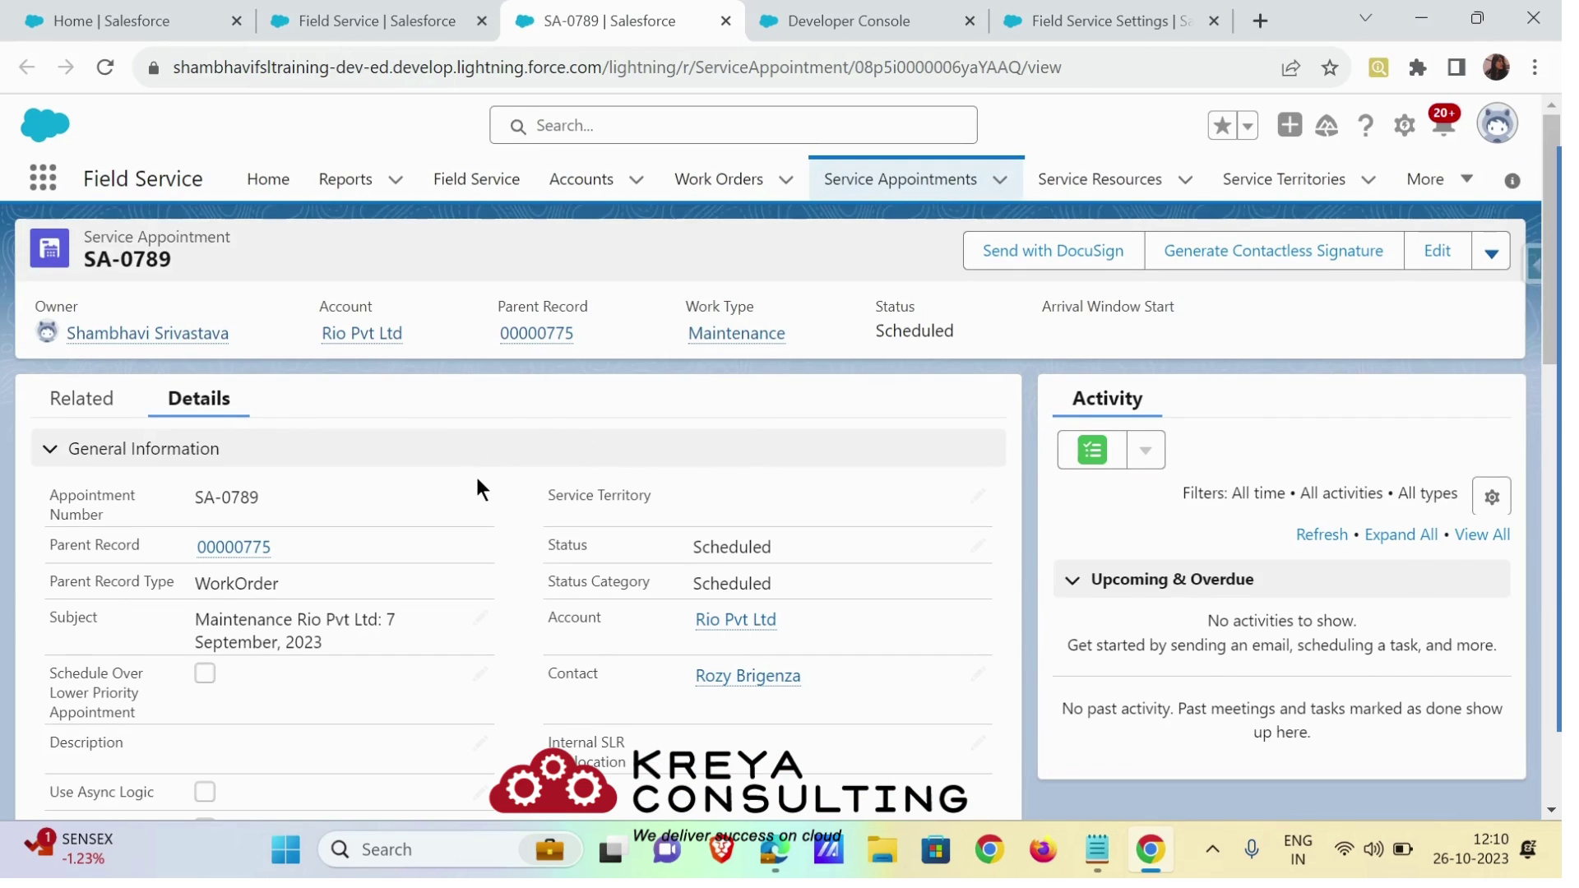
- Verify the In Jeopardy field on the refreshed SA-0789 record and check the appointment's actions on the Gantt
scroll(477, 479, down, 15)
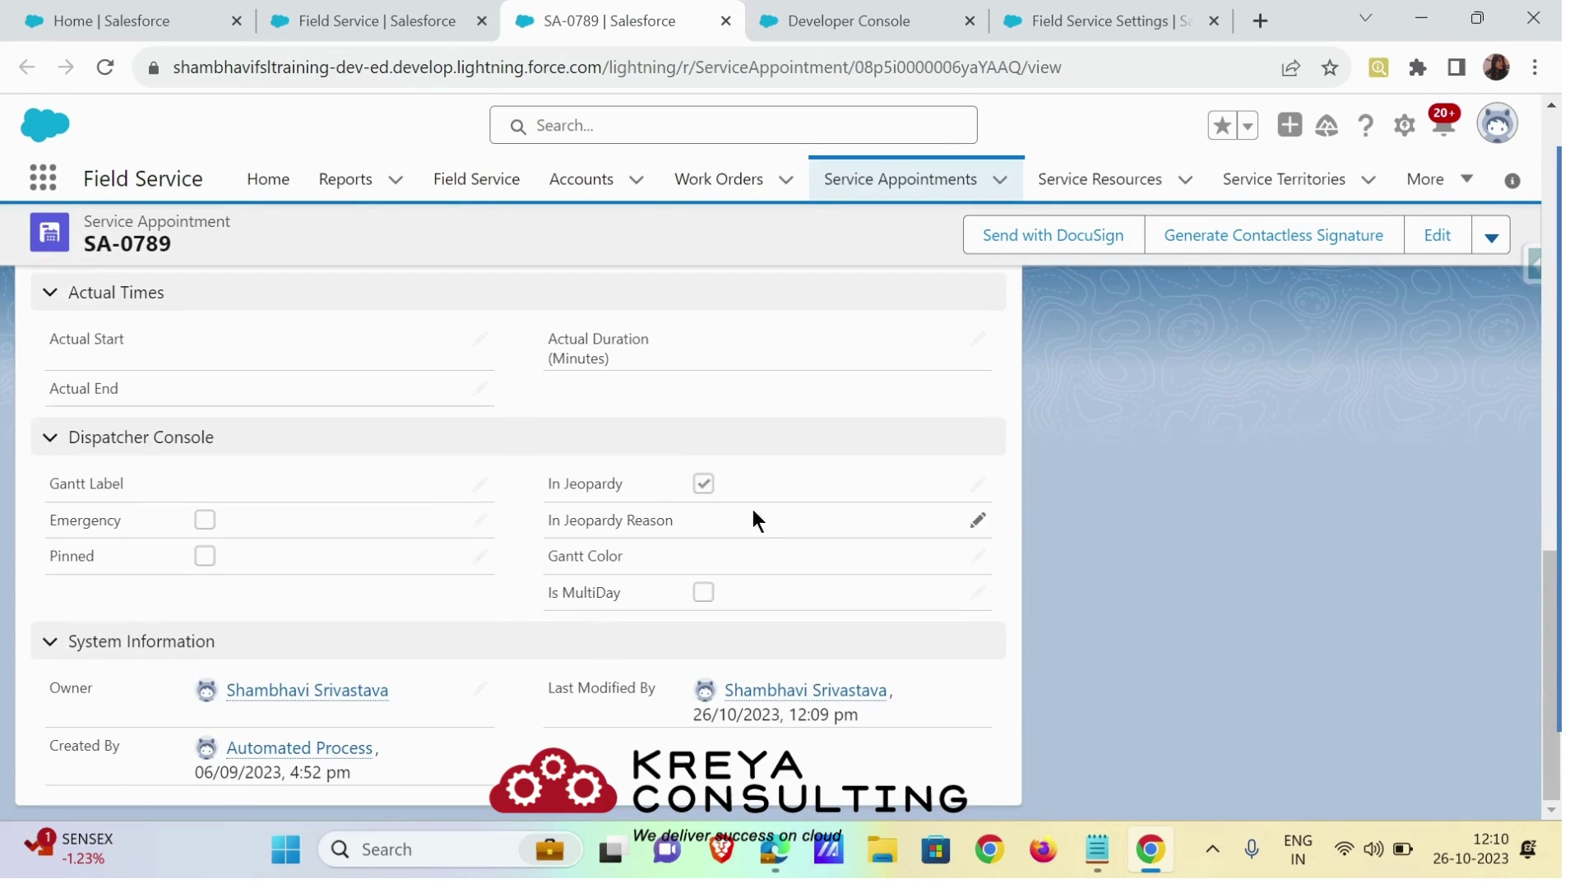
click(367, 12)
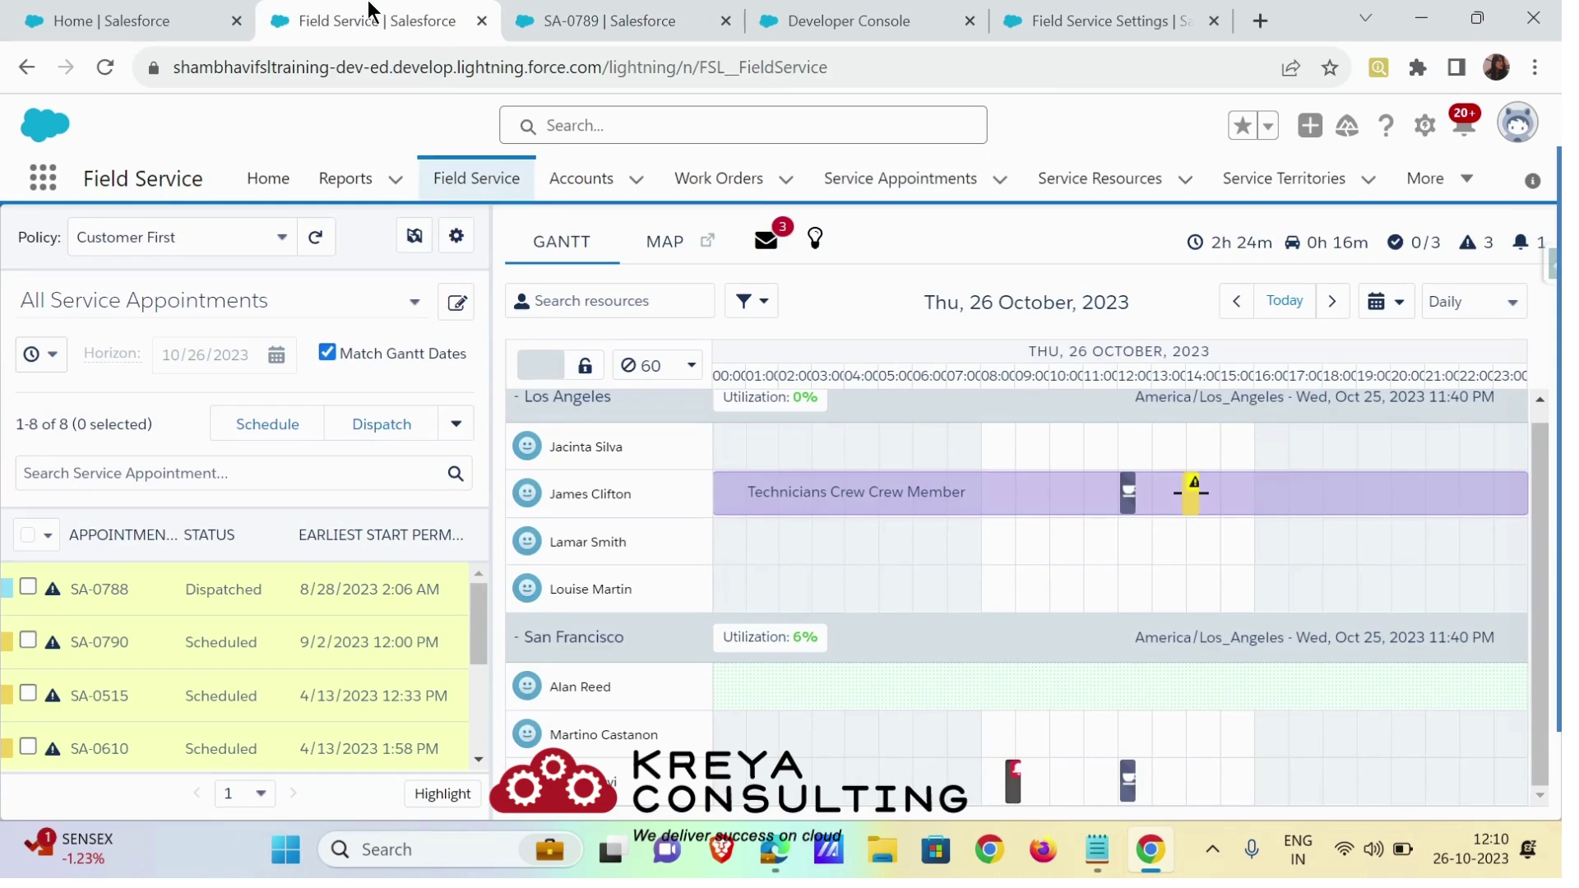
right_click(1025, 781)
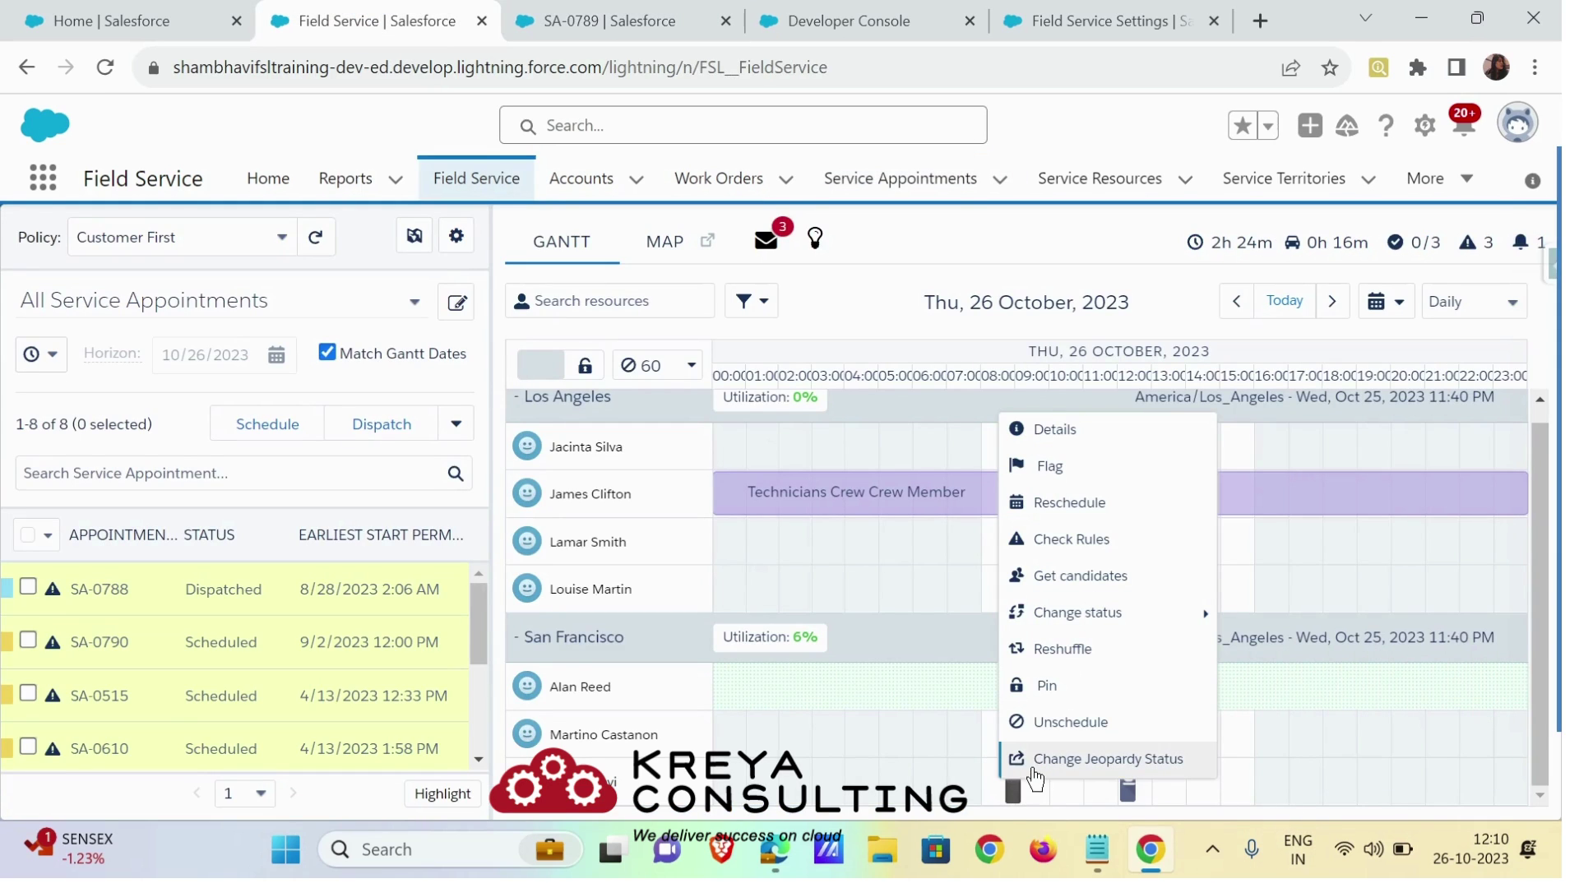
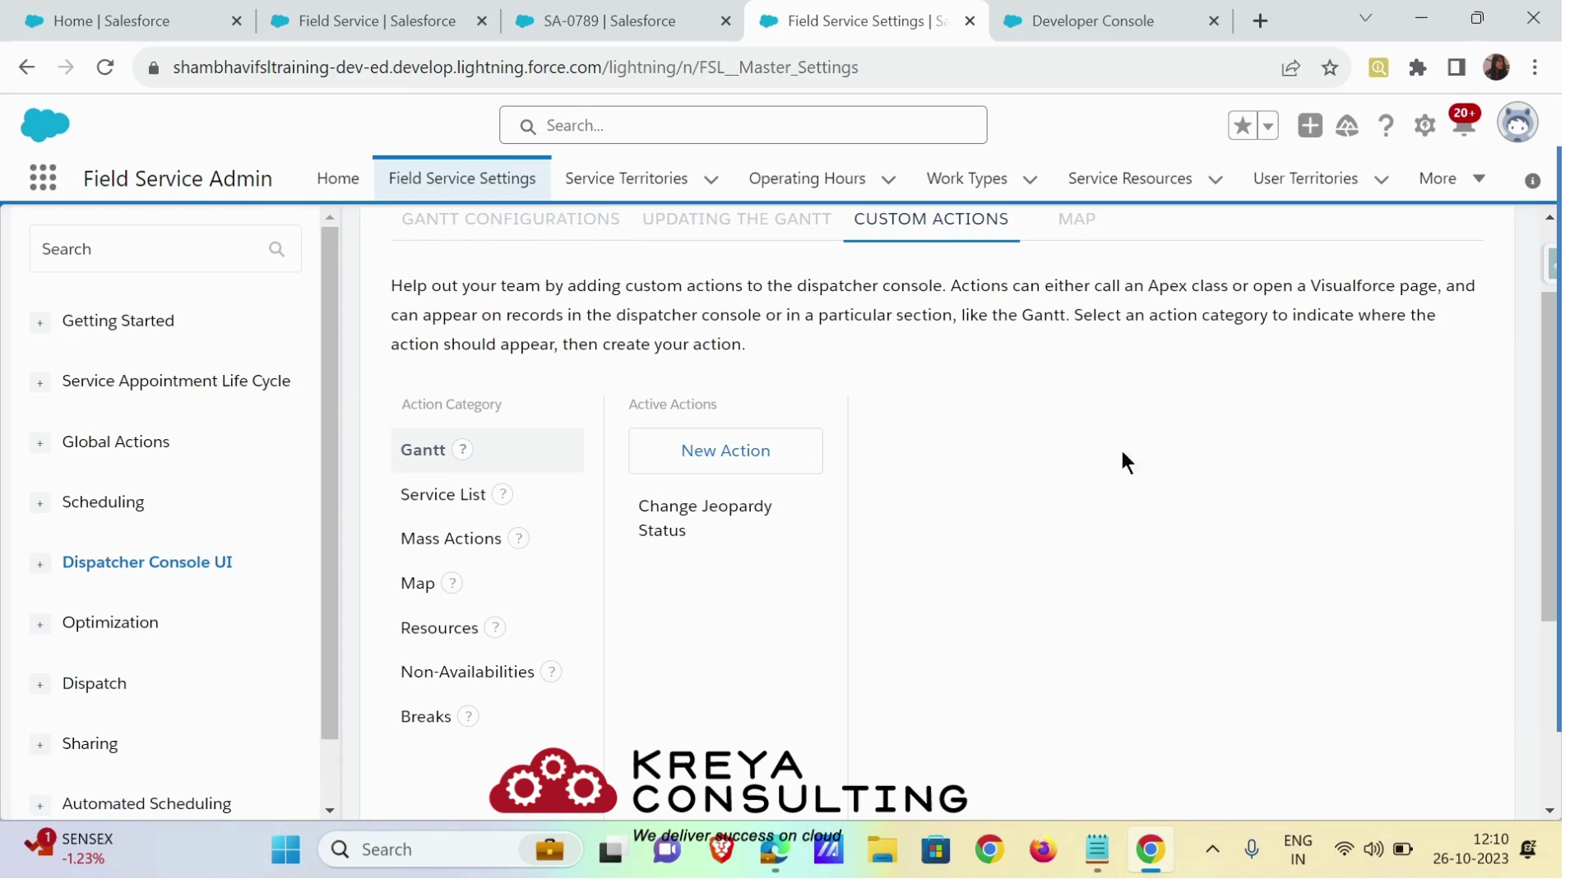
- Review the active custom actions of the Service List, Mass Actions, Map and Gantt categories in Field Service Settings
mouse_move(1547, 618)
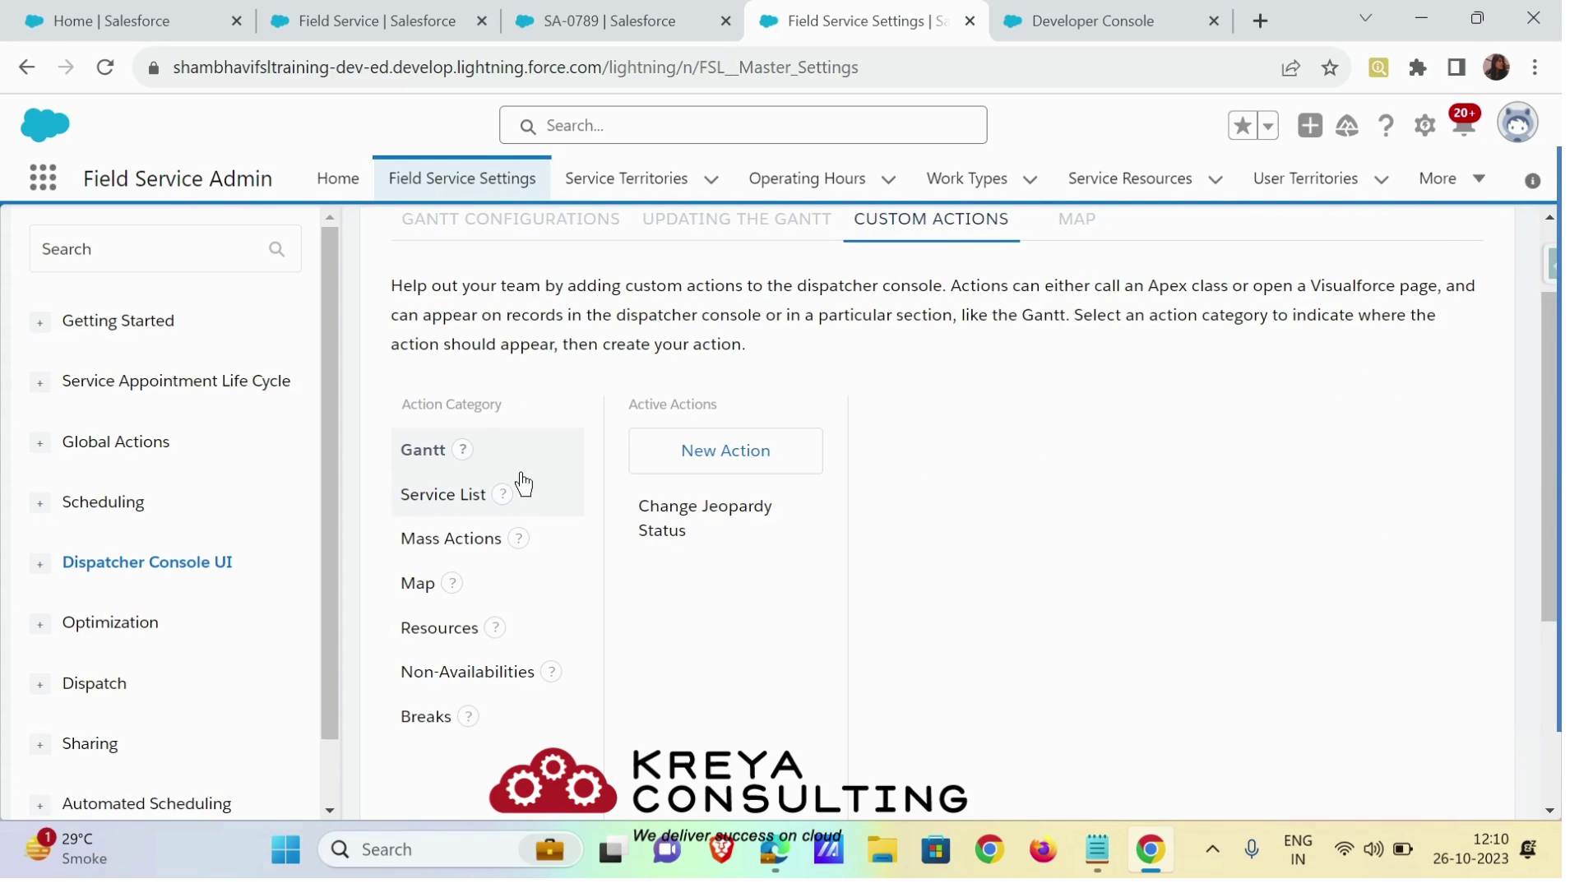
click(445, 503)
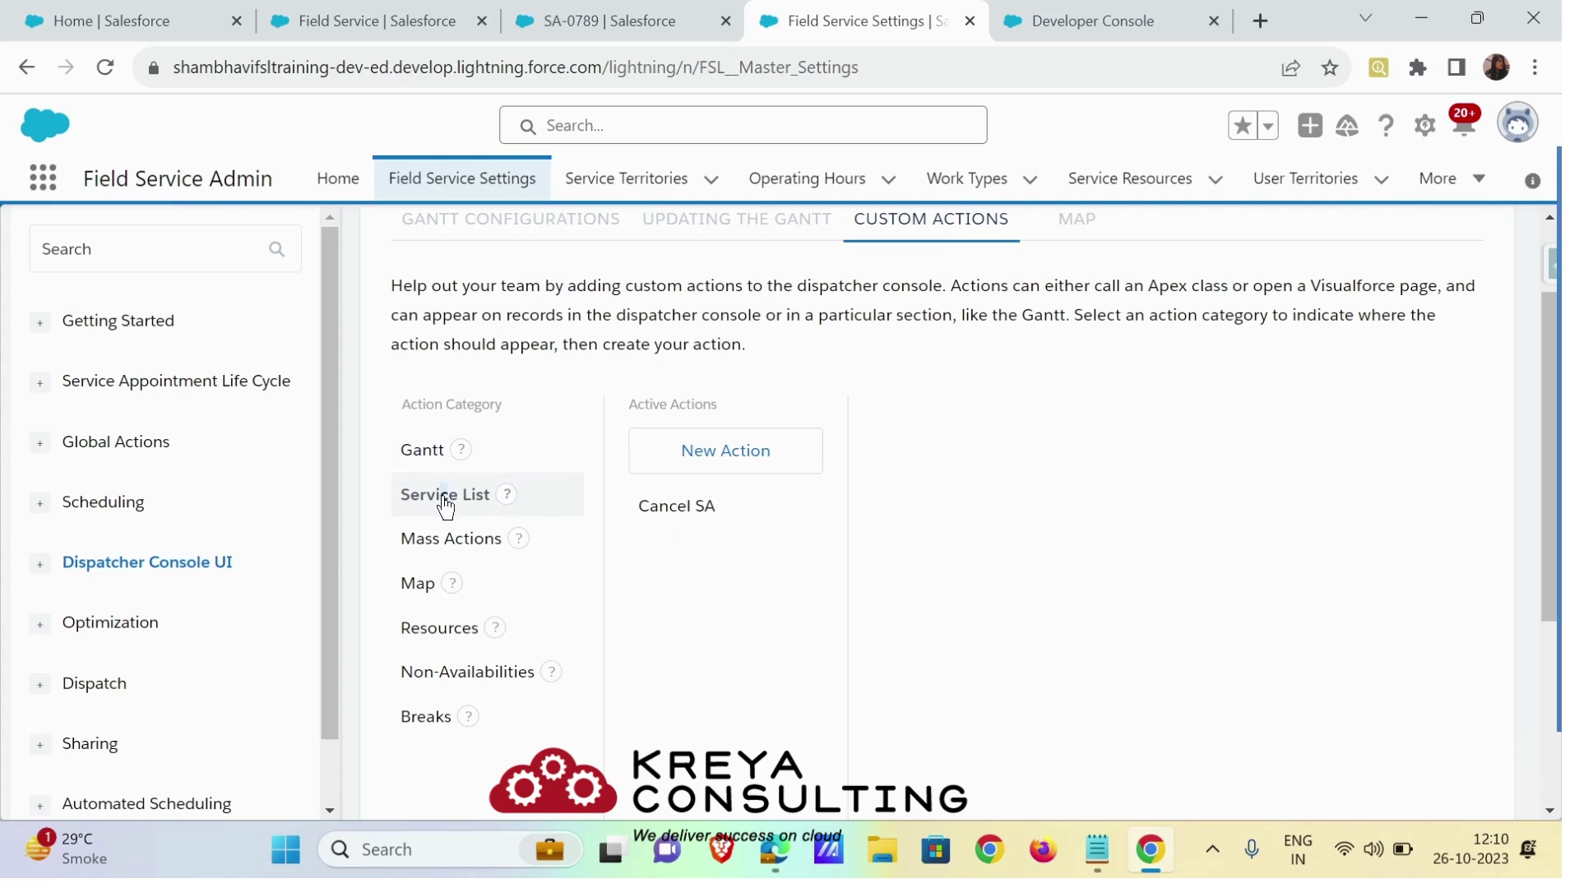
click(424, 536)
click(411, 581)
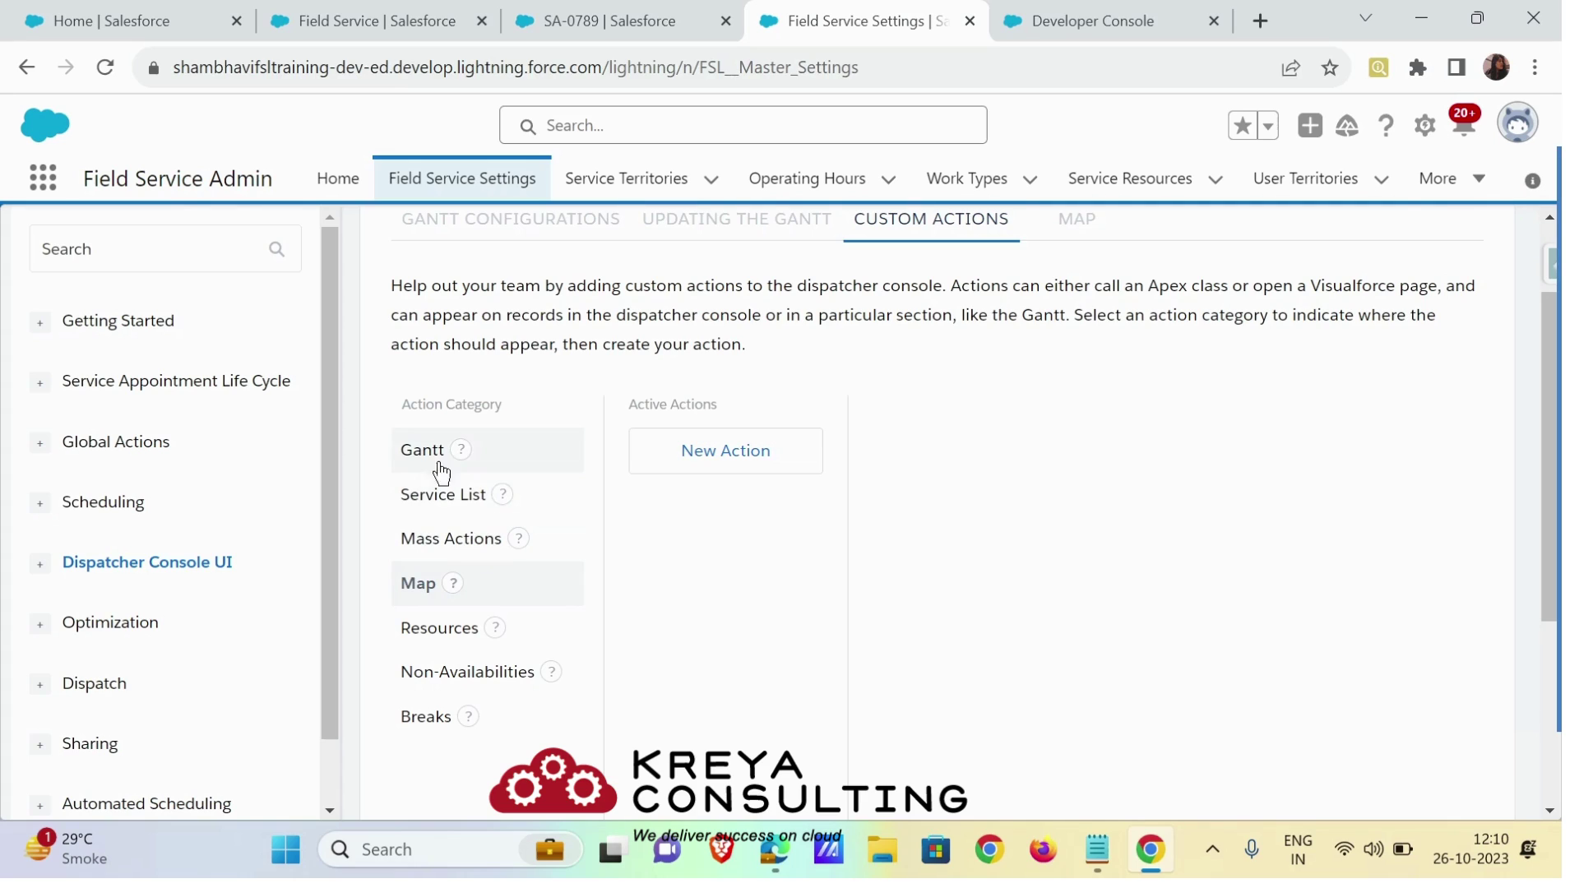
click(420, 461)
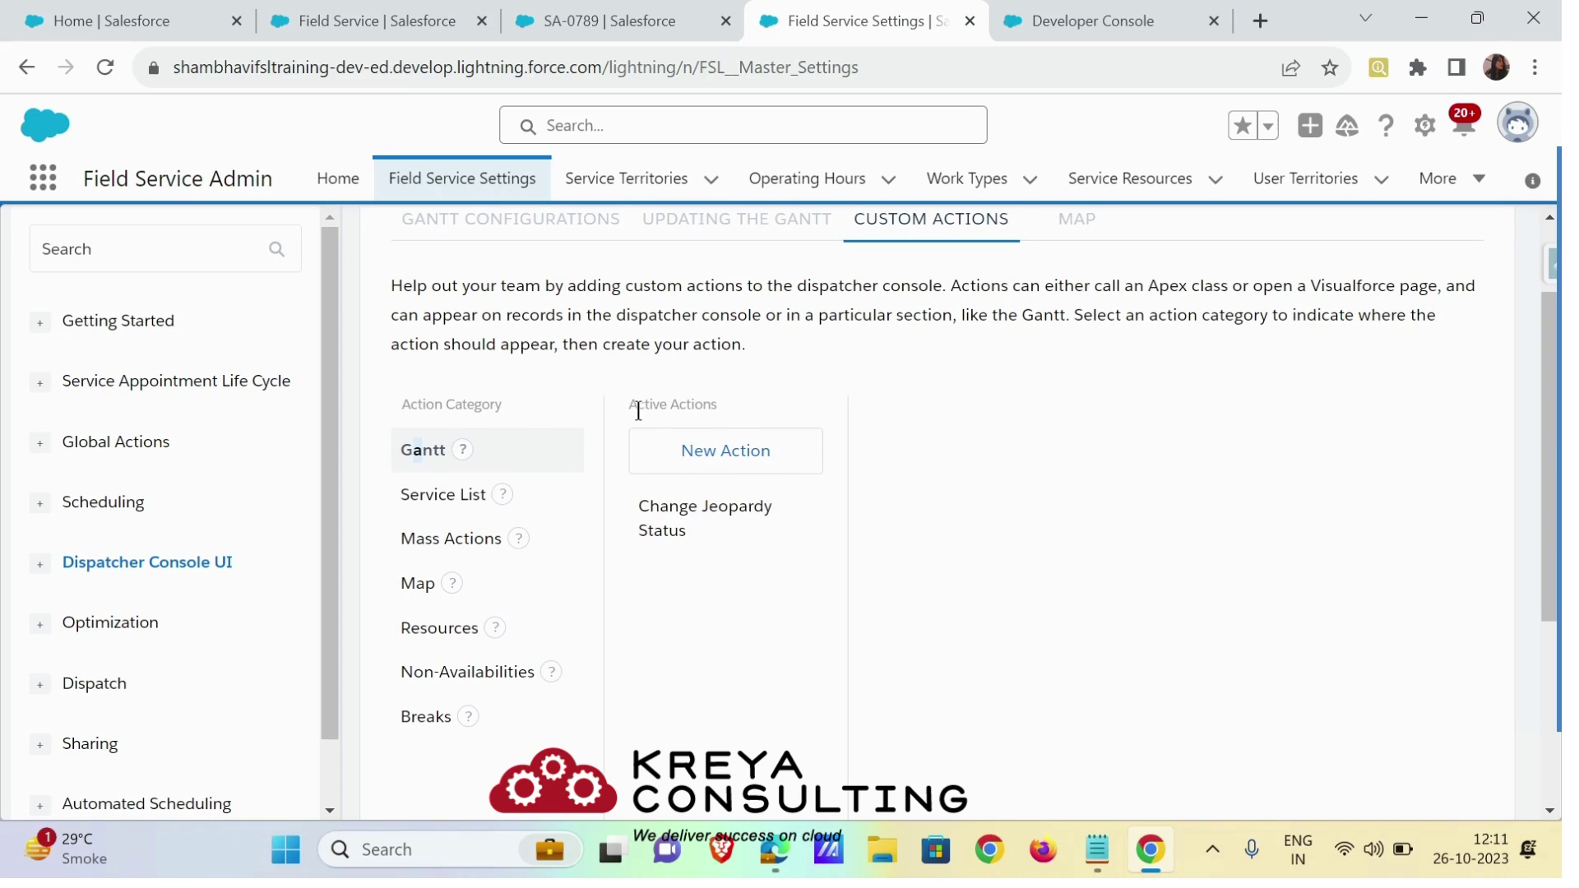
- Add a new custom action to the Gantt category and set its action type to Apex Class
click(749, 452)
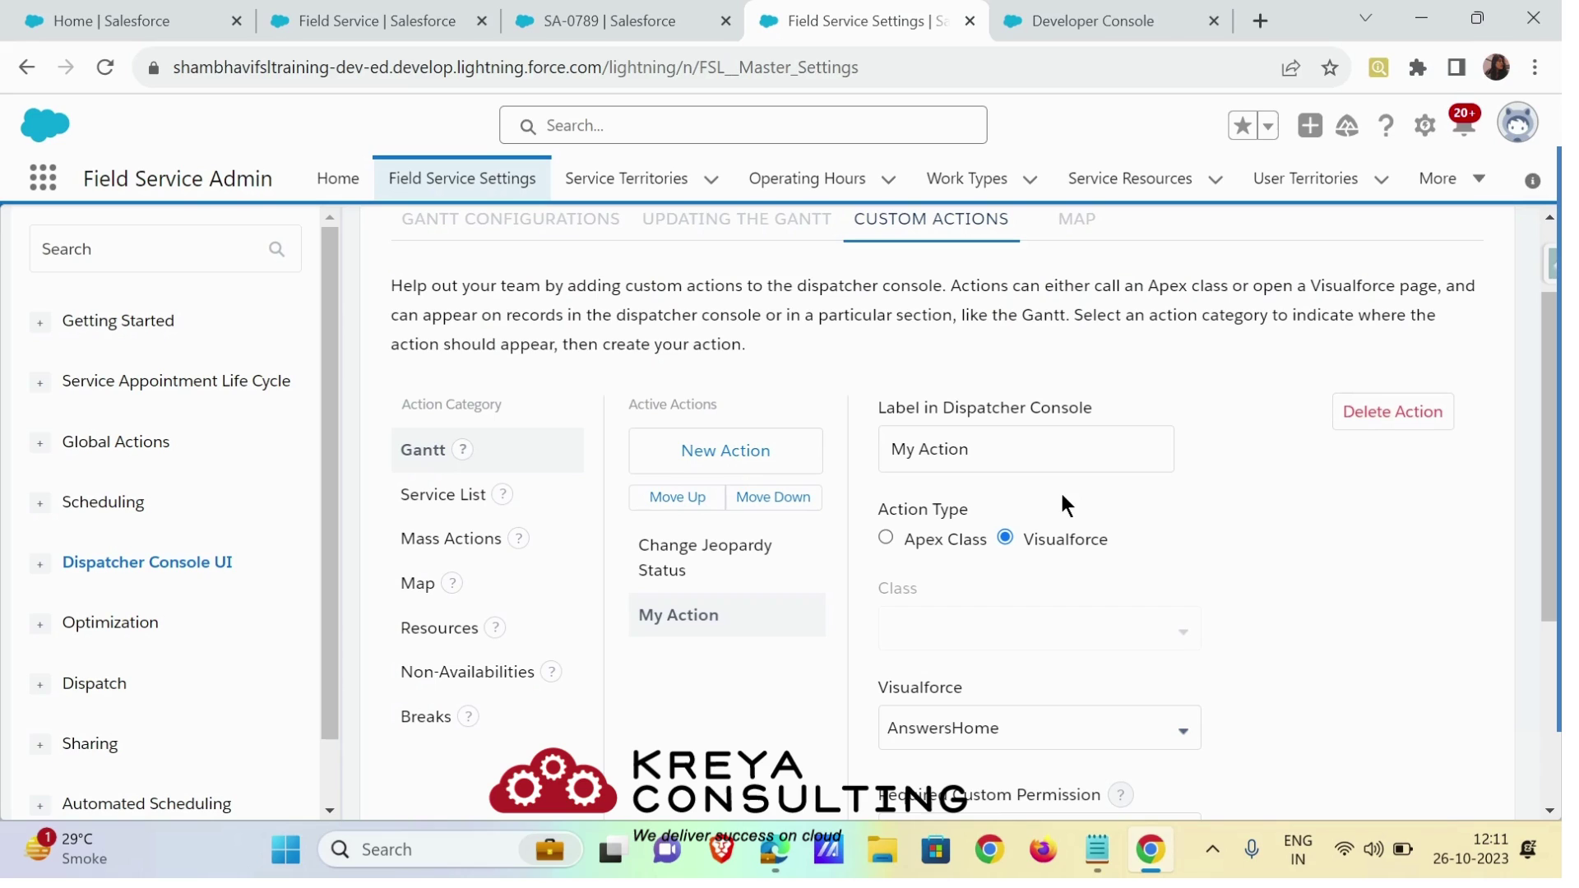
click(886, 534)
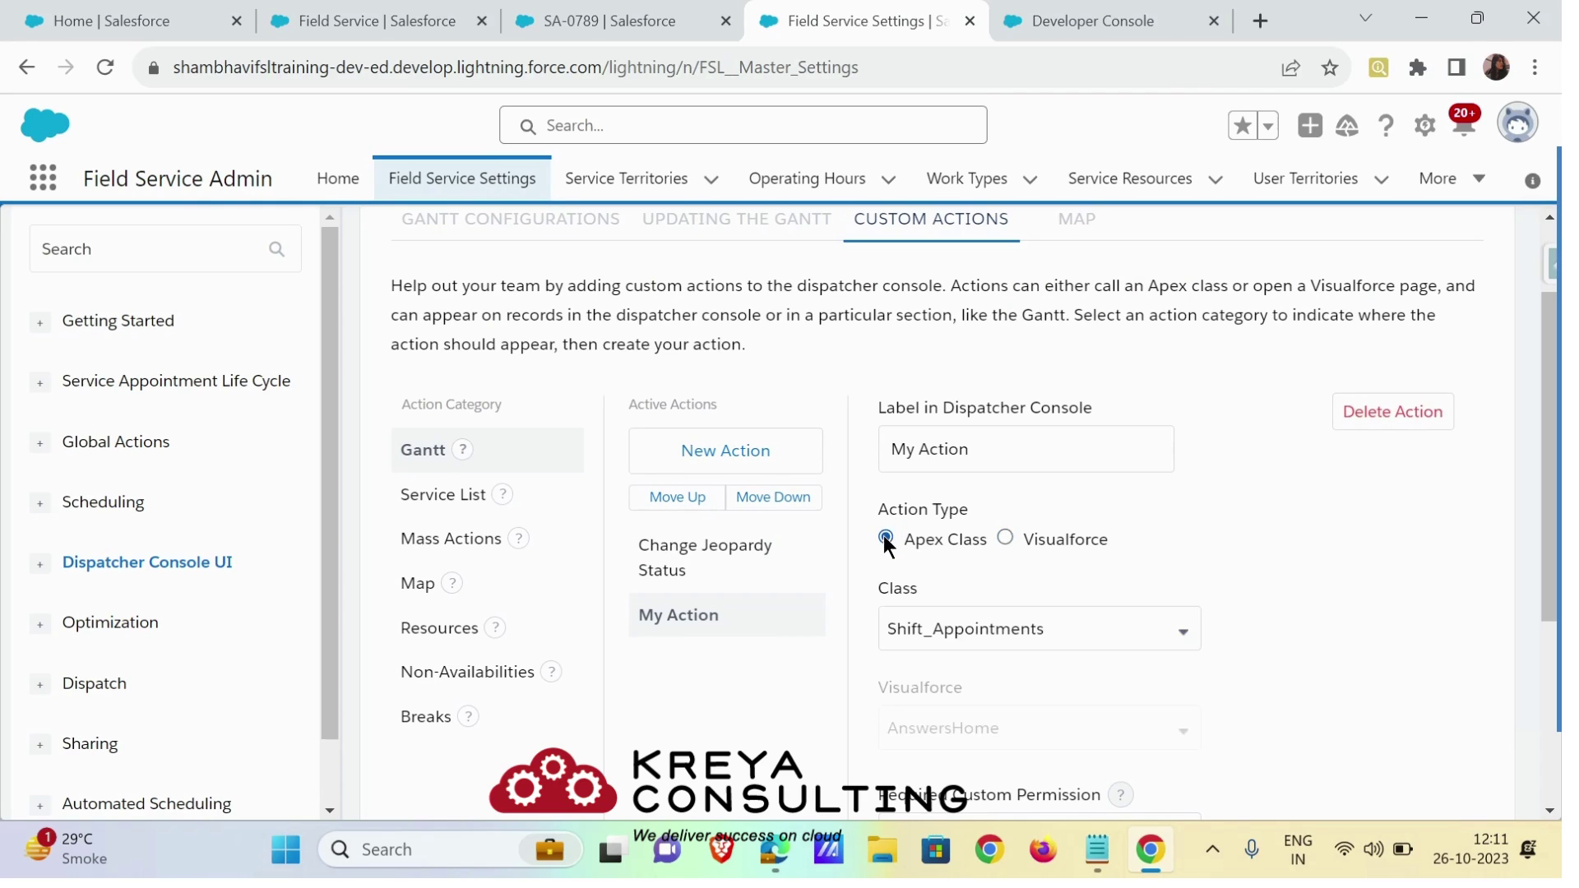
scroll(1019, 525, down, 2)
scroll(1022, 521, up, 2)
drag(1018, 411, 986, 438)
click(1012, 454)
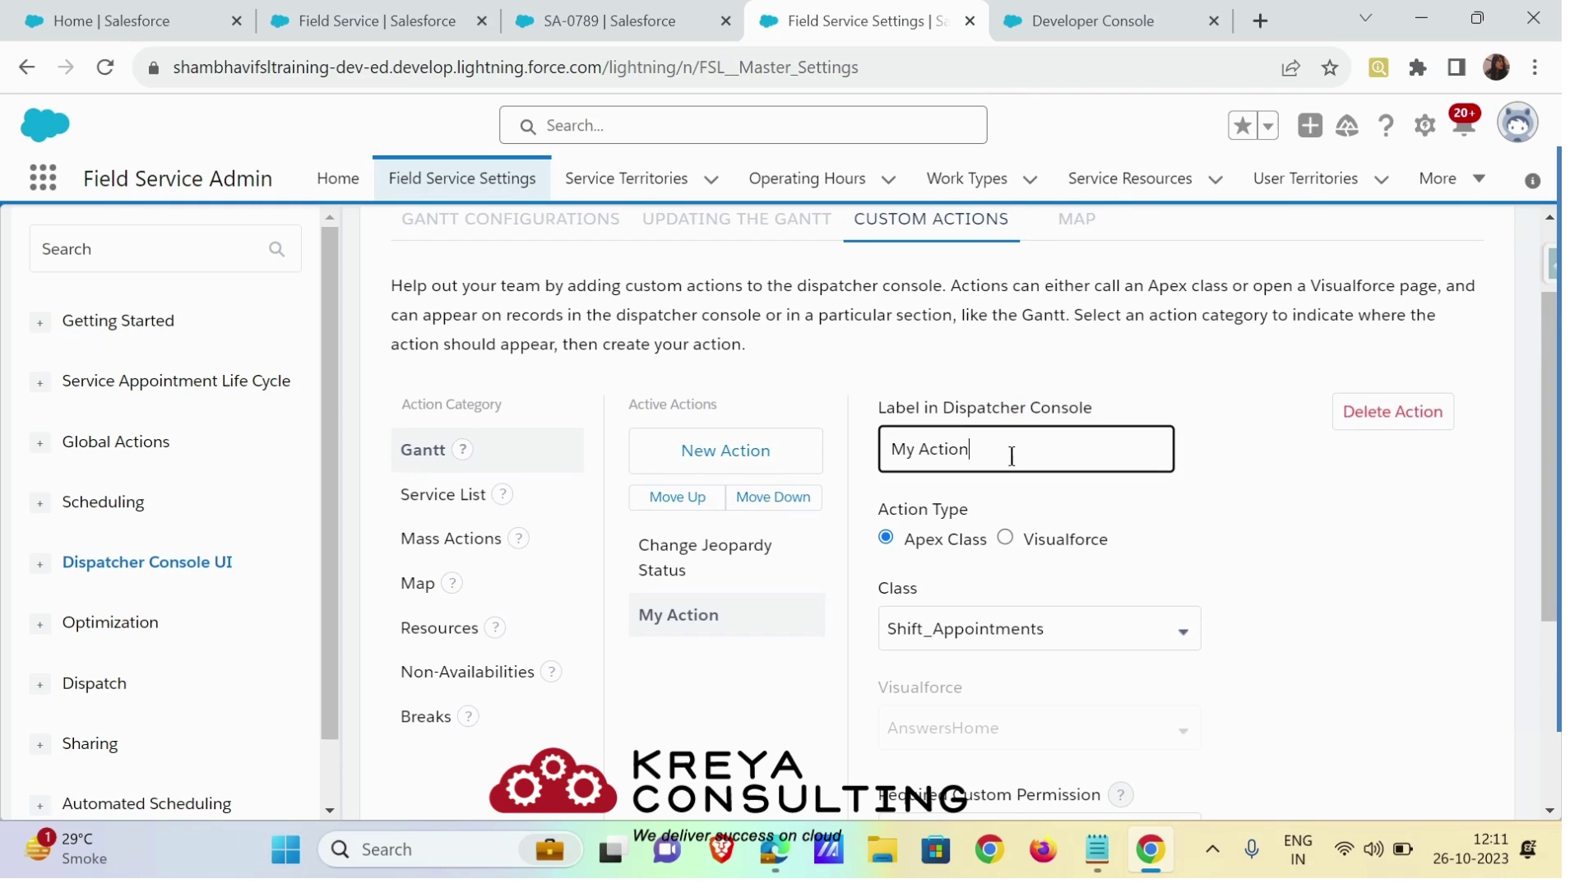
click(1367, 609)
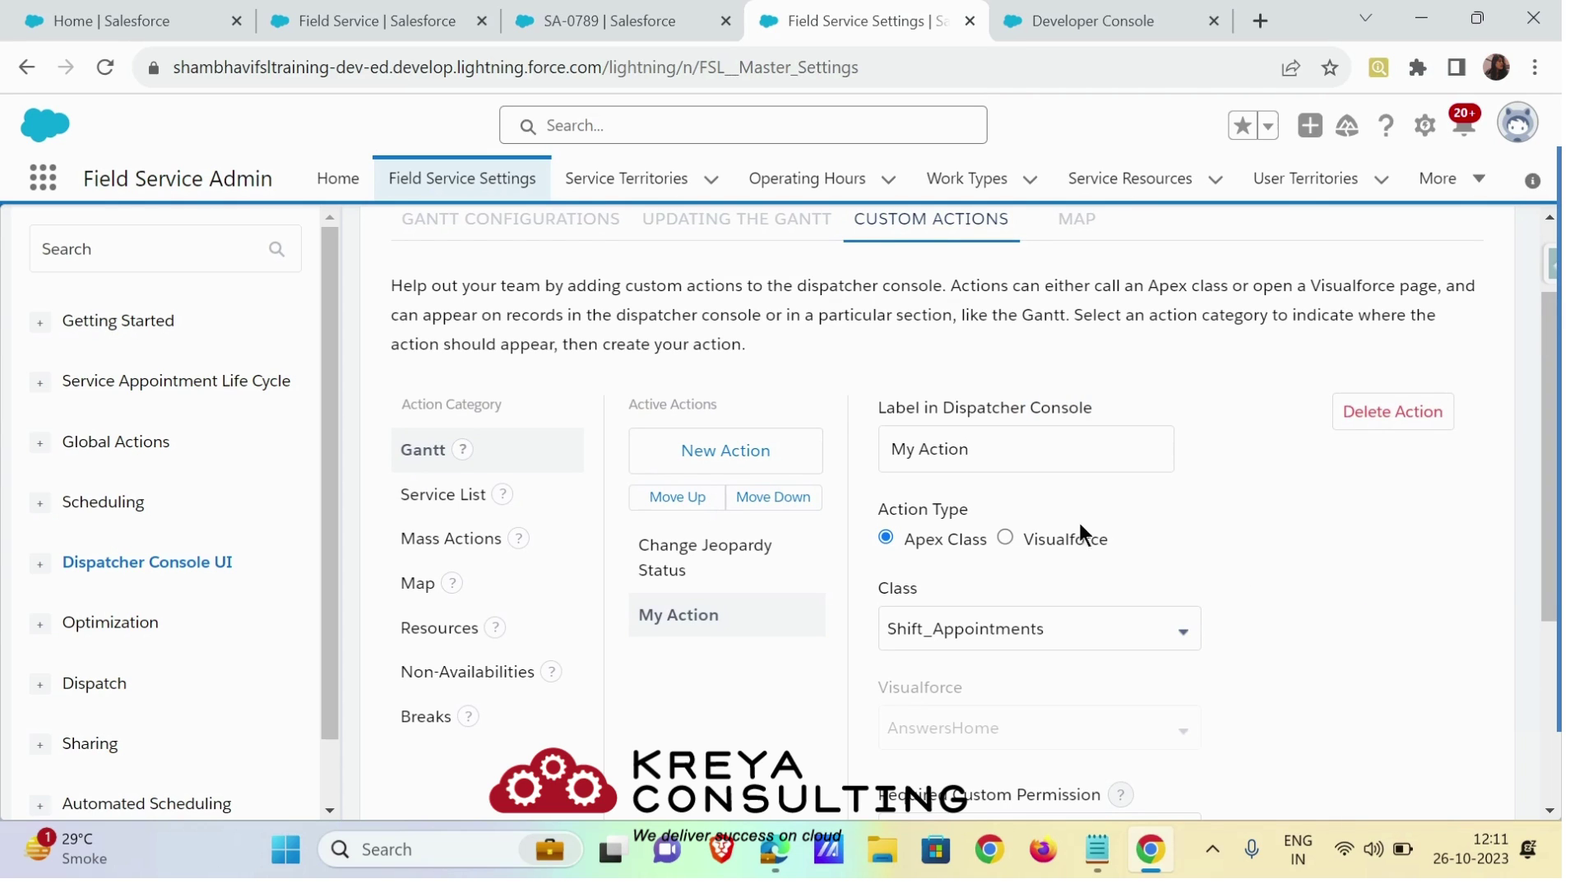
- Examine the available Apex classes, the required custom permission and the icon choices for the new Gantt action
scroll(822, 394, down, 3)
click(1012, 386)
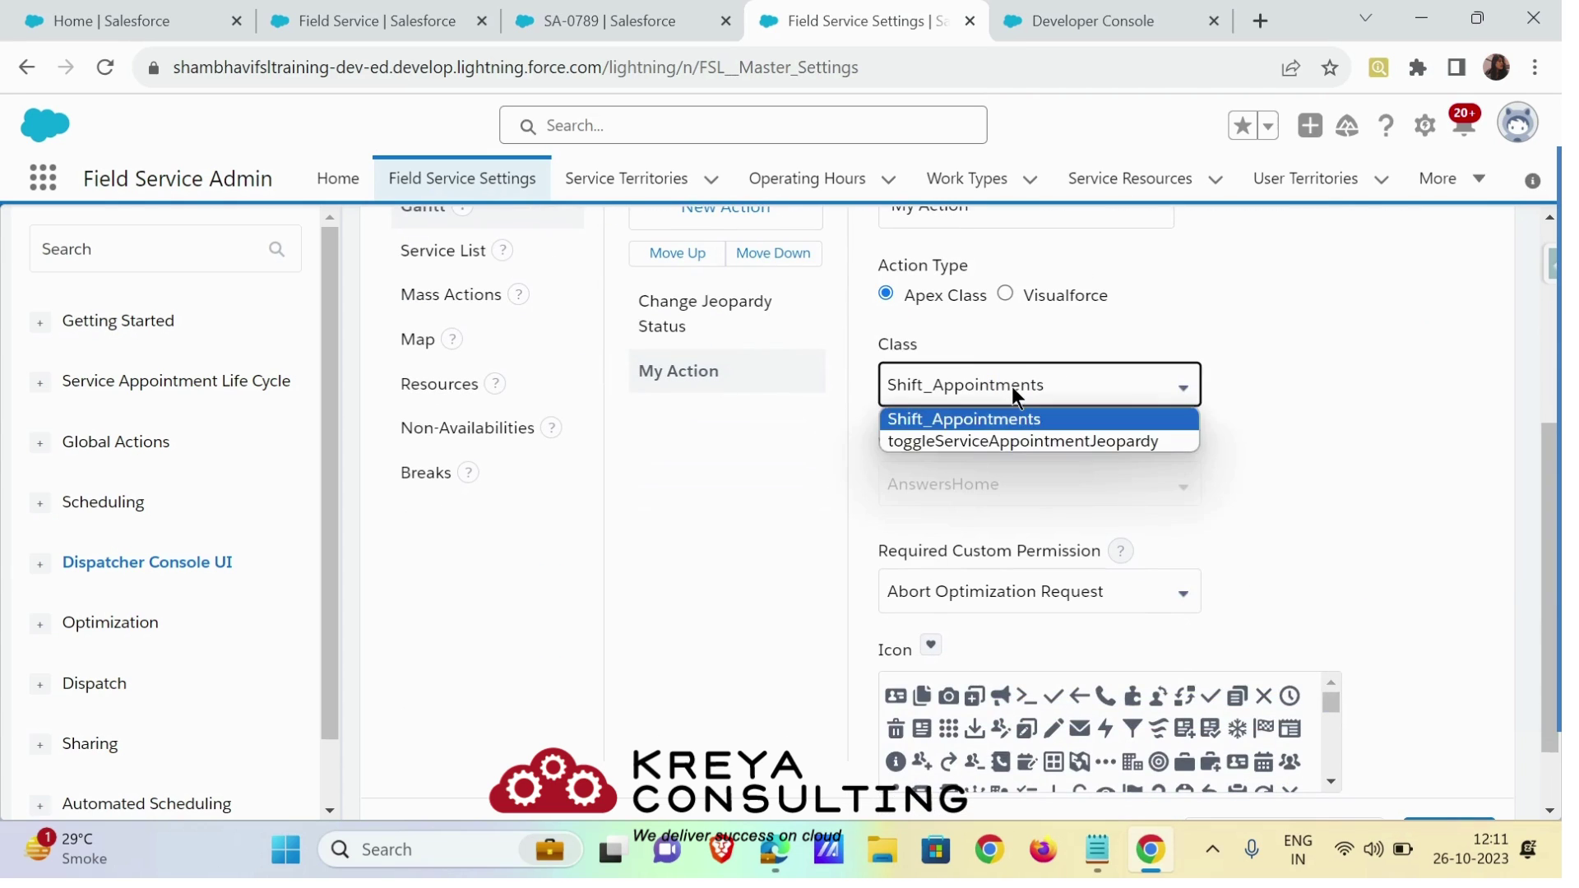
click(1408, 534)
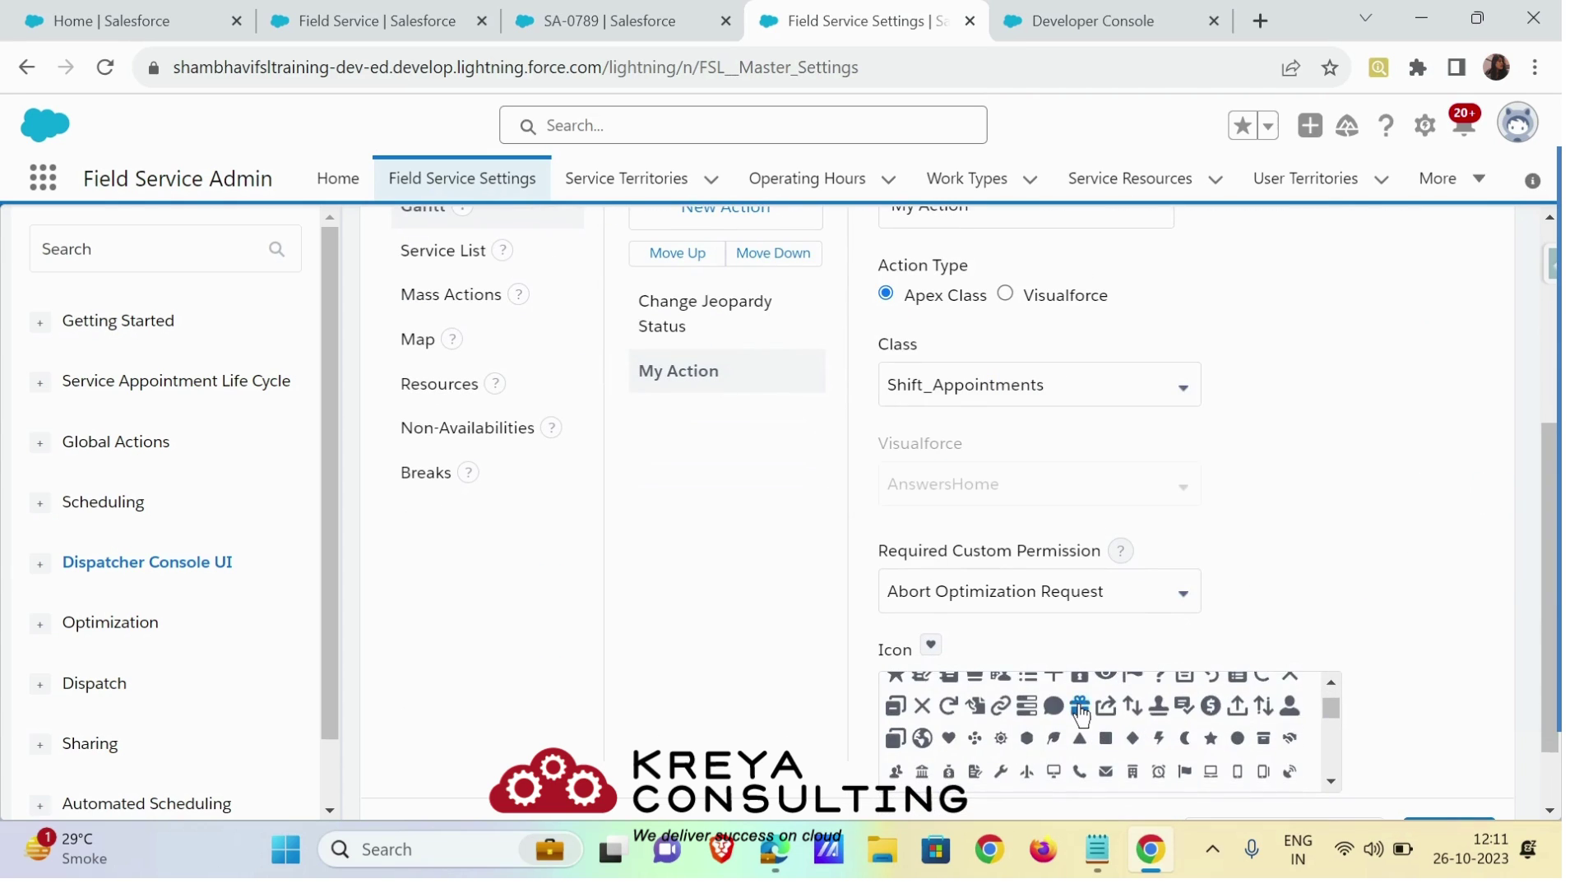
scroll(1378, 567, down, 1)
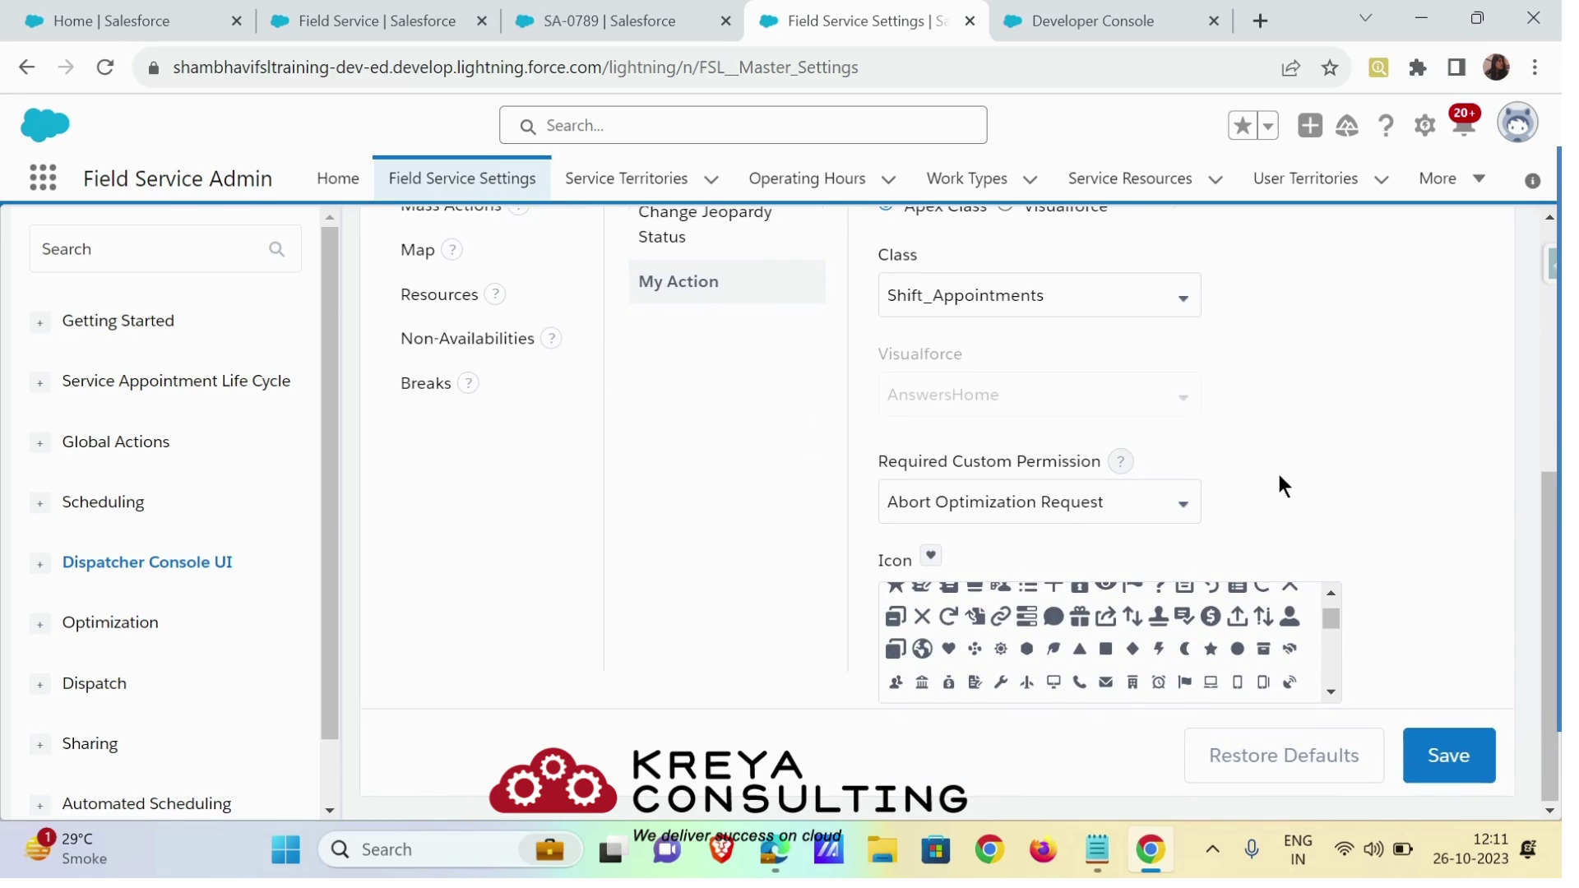
scroll(1332, 493, up, 5)
scroll(1340, 511, down, 5)
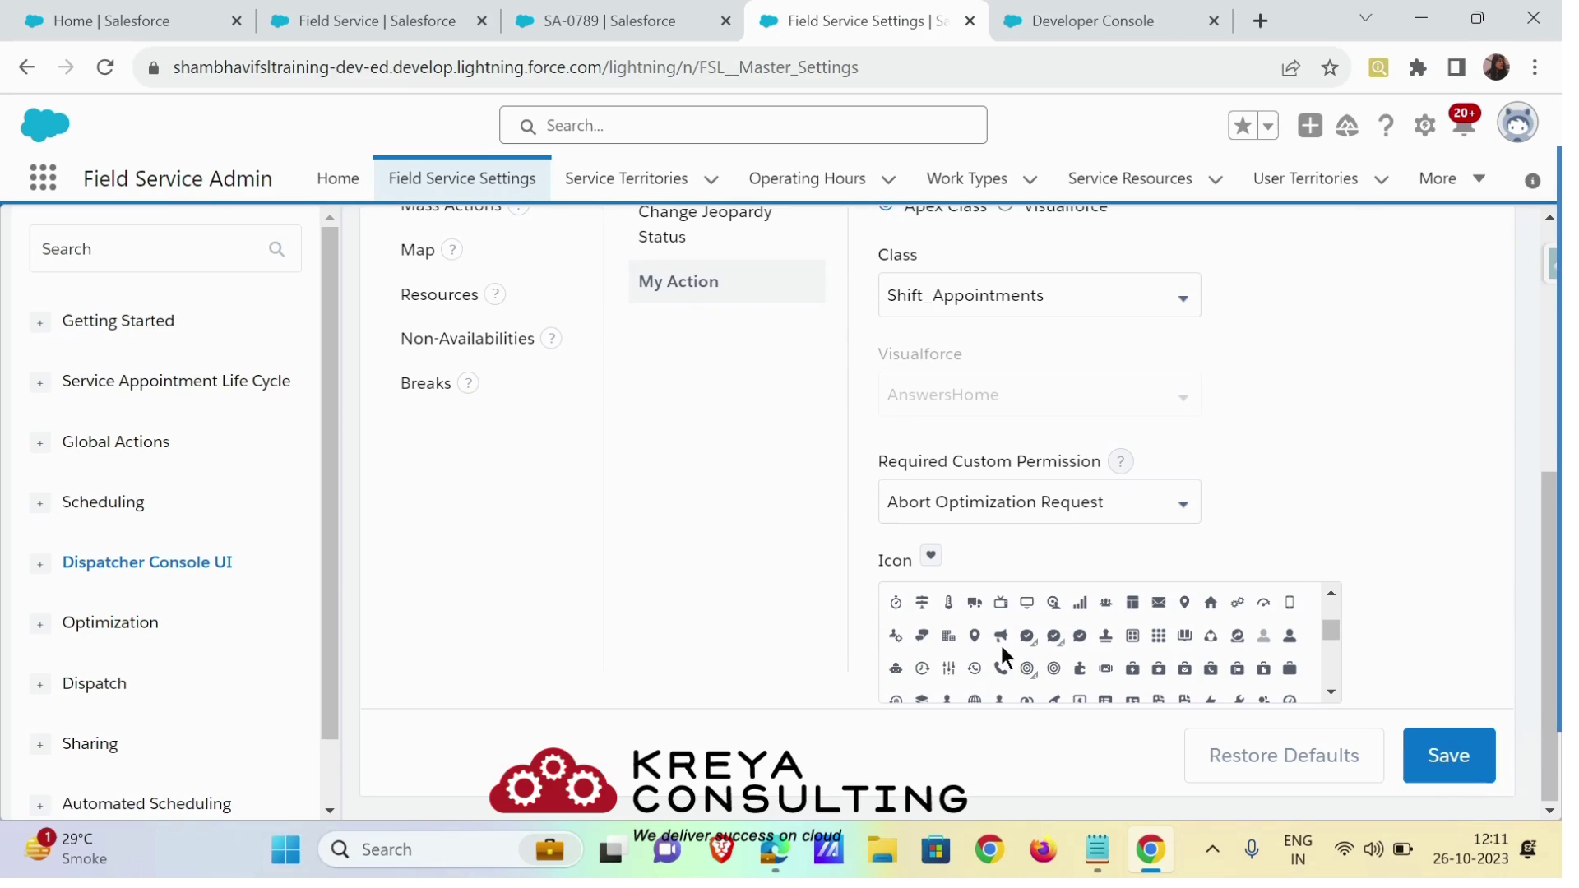
- Open Salesforce Setup in a separate browser tab and place it ahead of the Field Service Settings tab
click(52, 174)
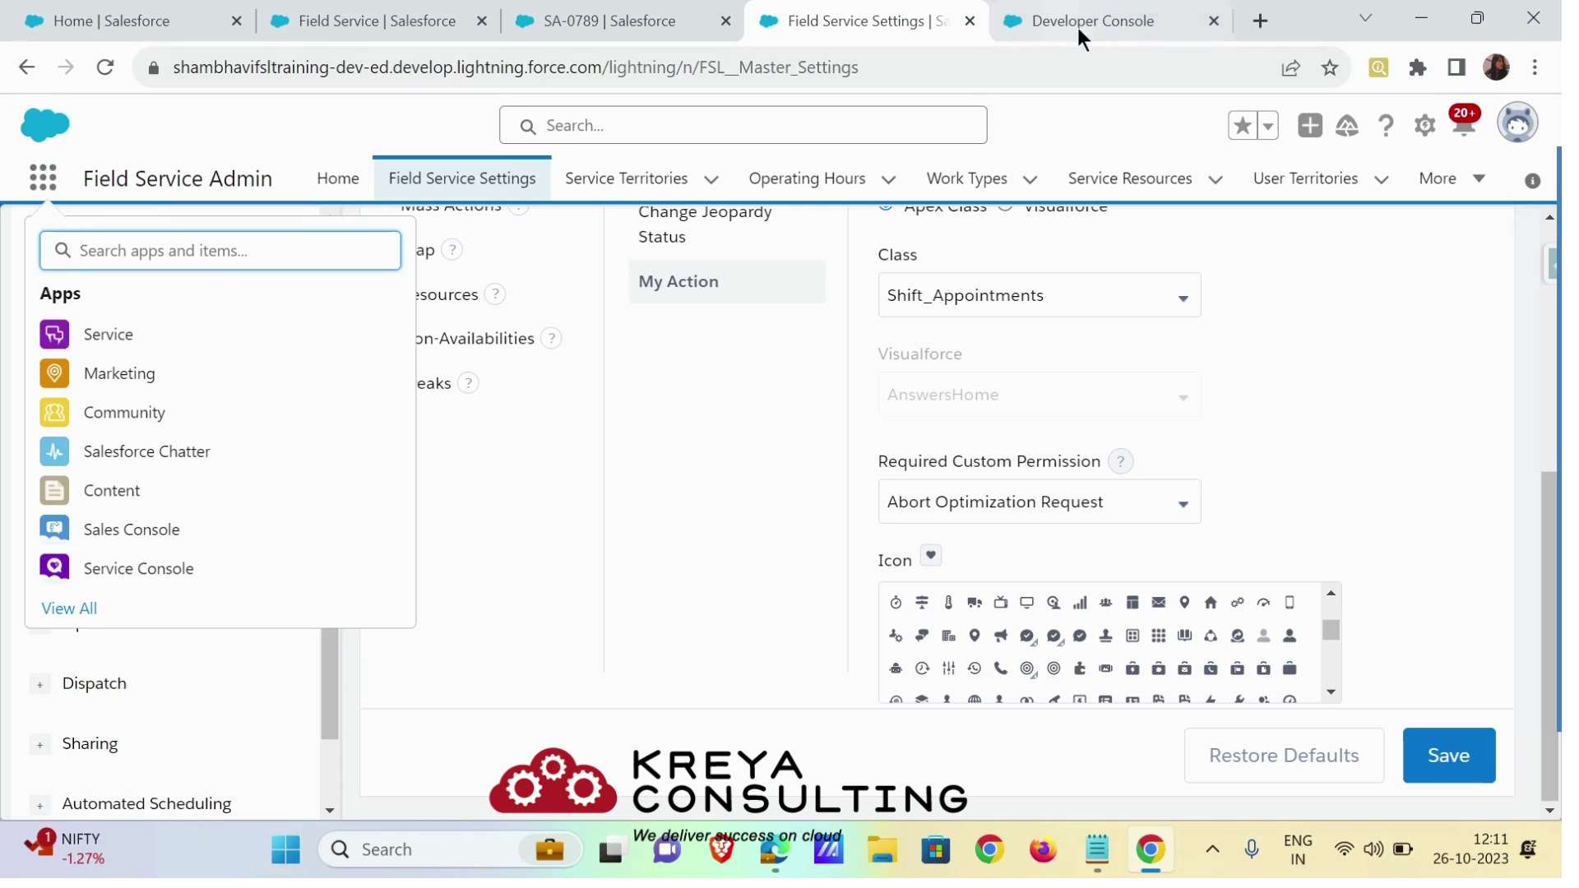
click(1421, 140)
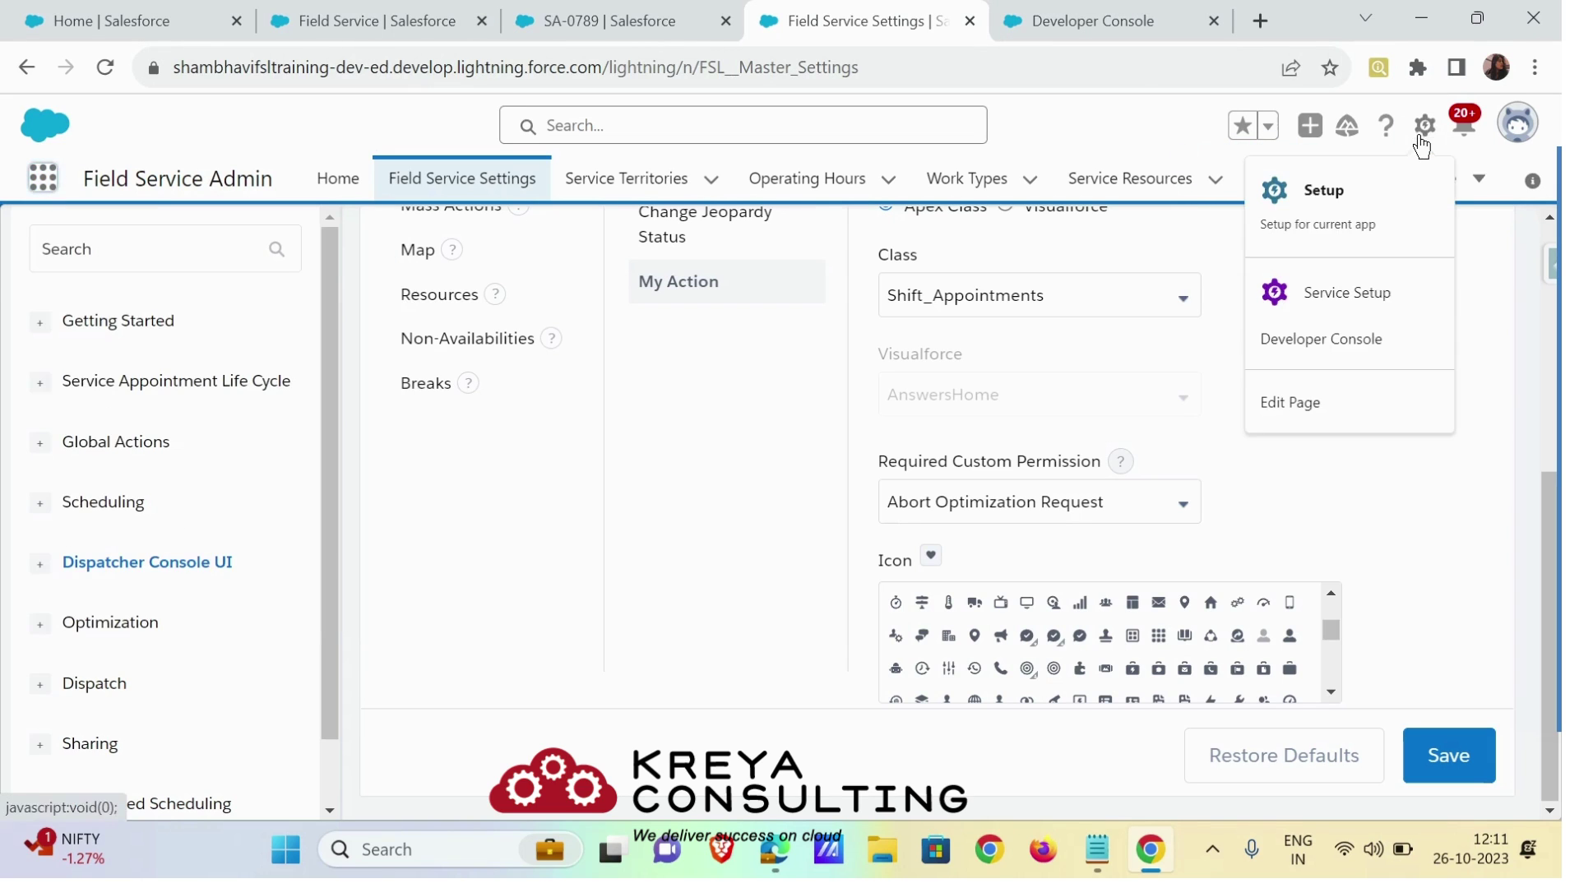
click(1326, 215)
drag(905, 8, 714, 38)
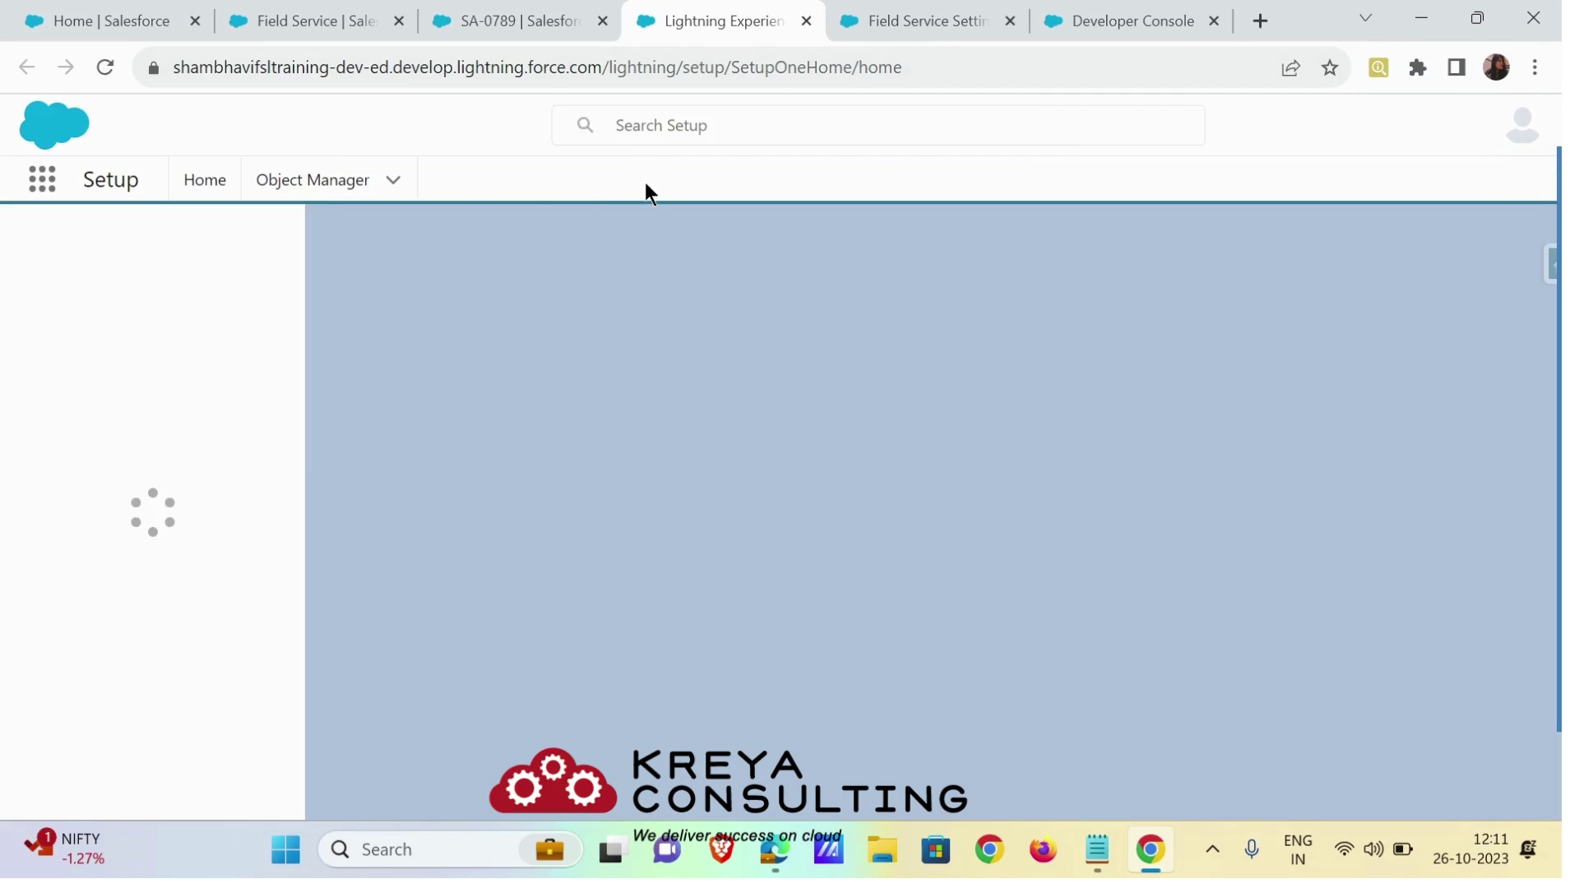
- Find the Custom Permissions page in Setup by searching for "custom per" and open it
click(171, 258)
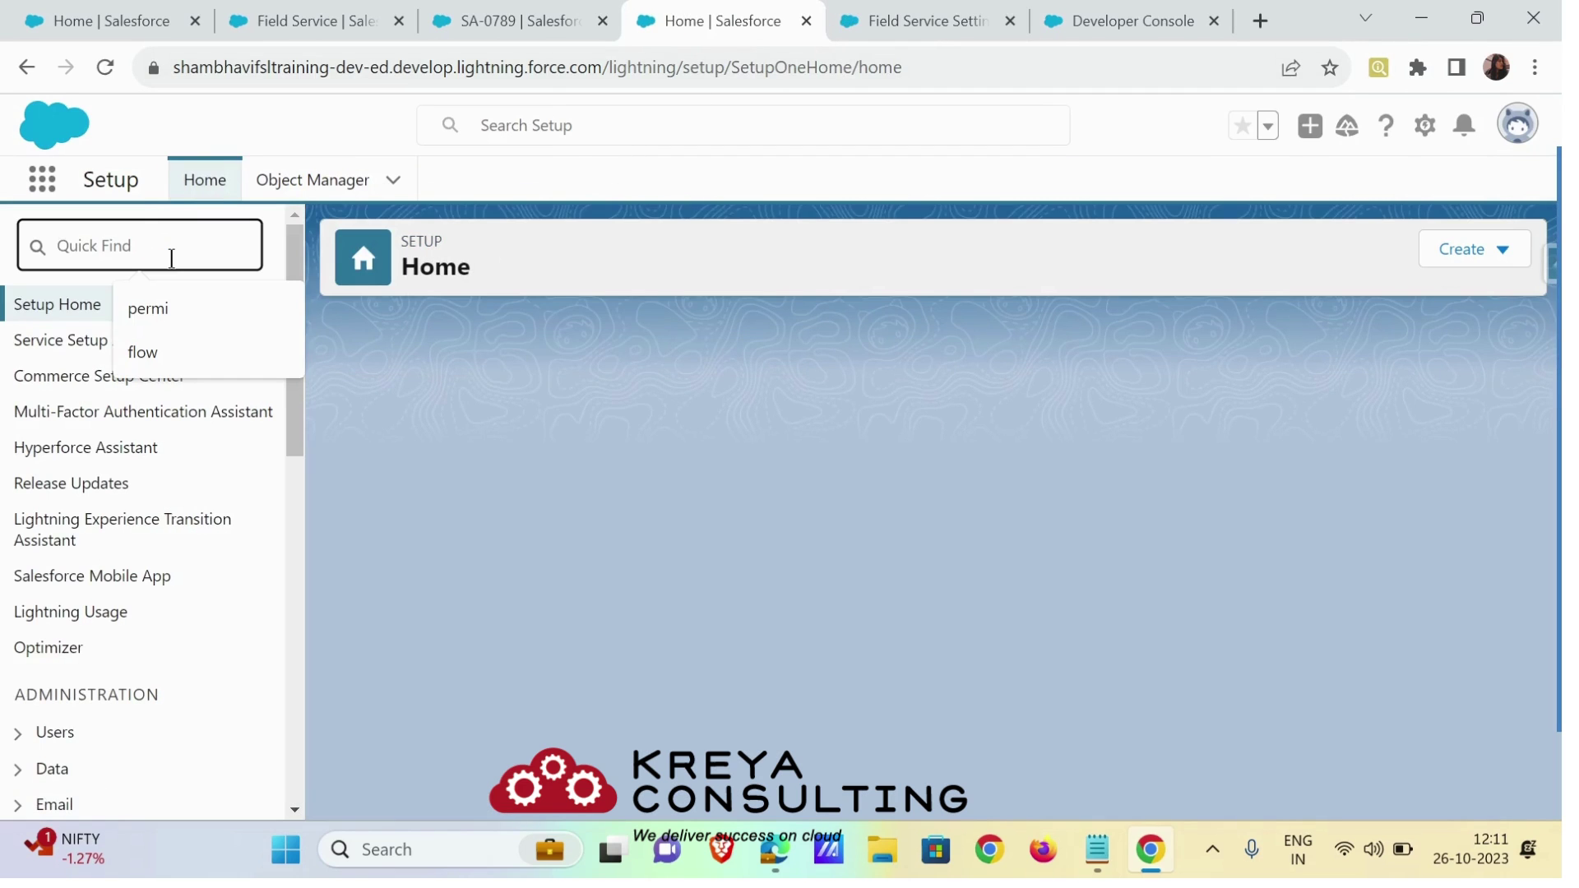
text(custome)
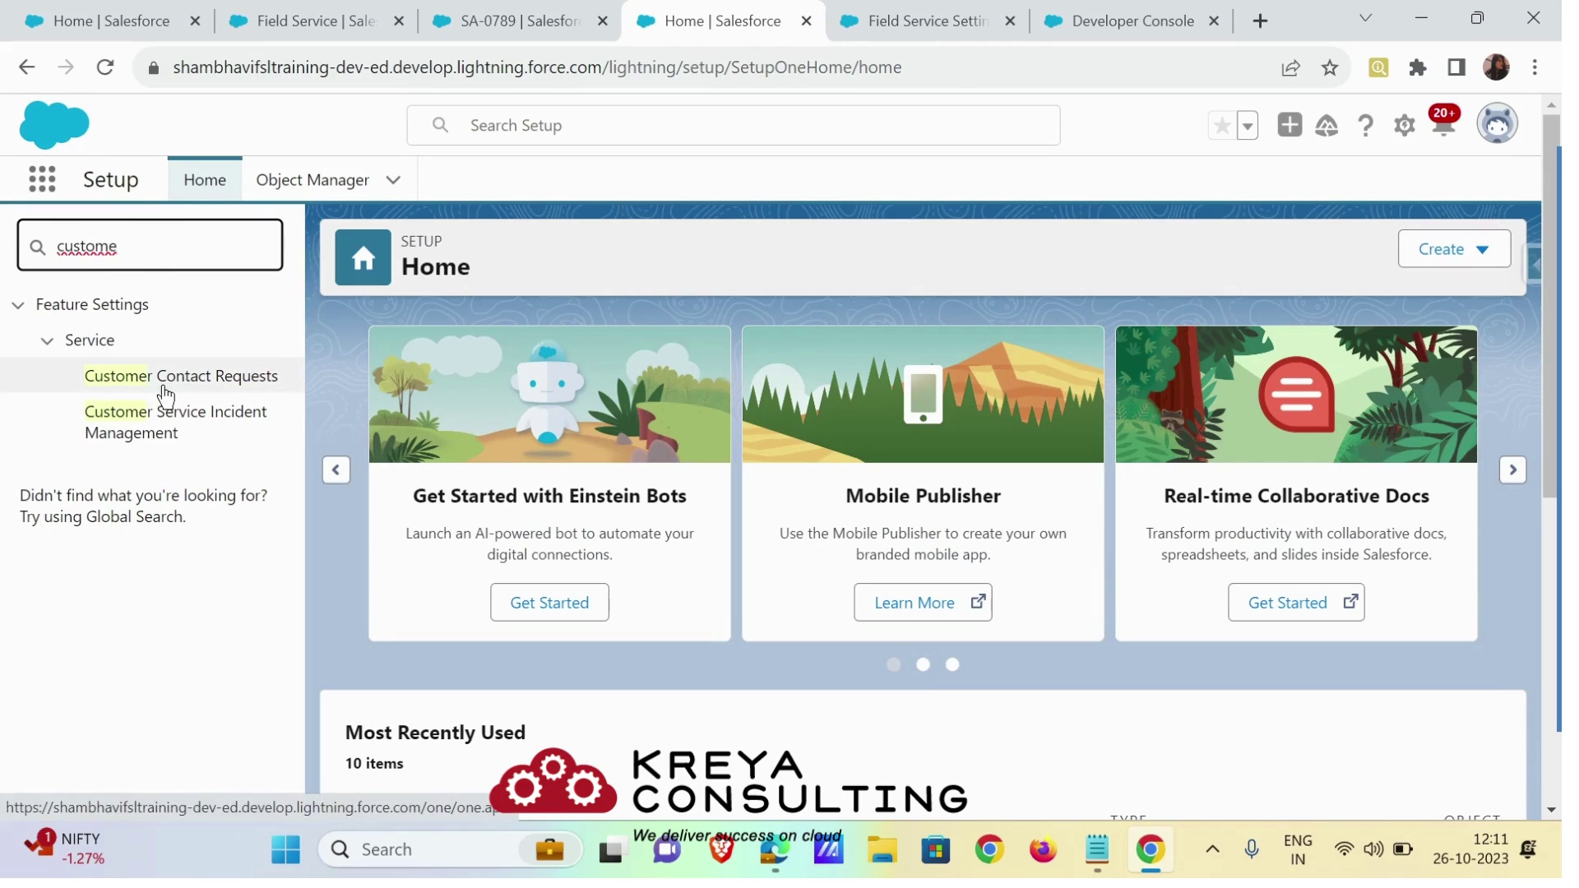
key(BackSpace)
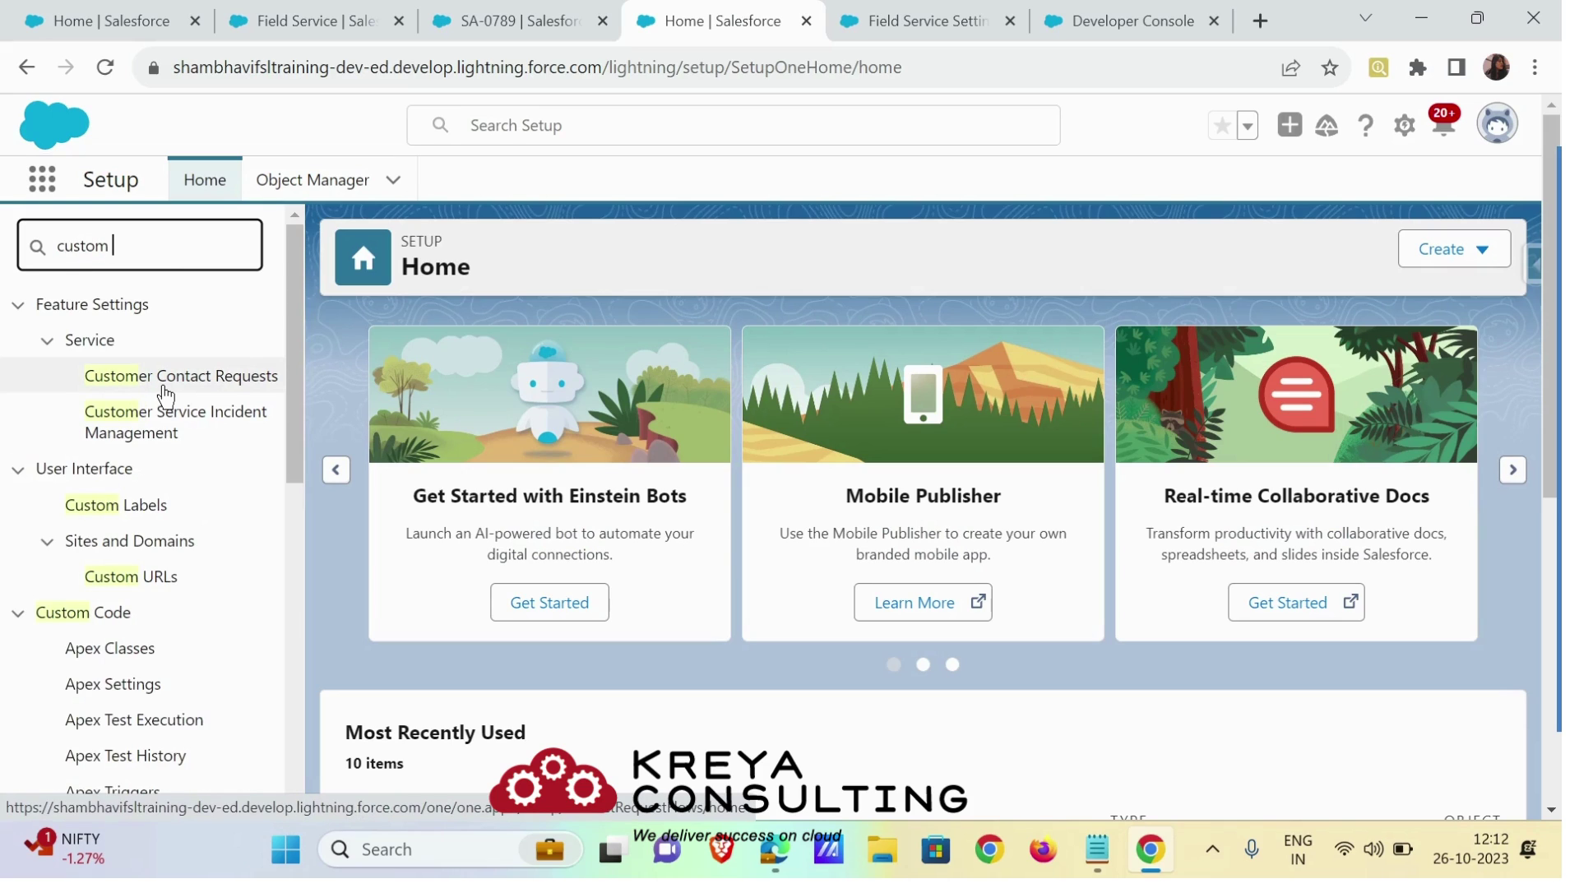
text(per)
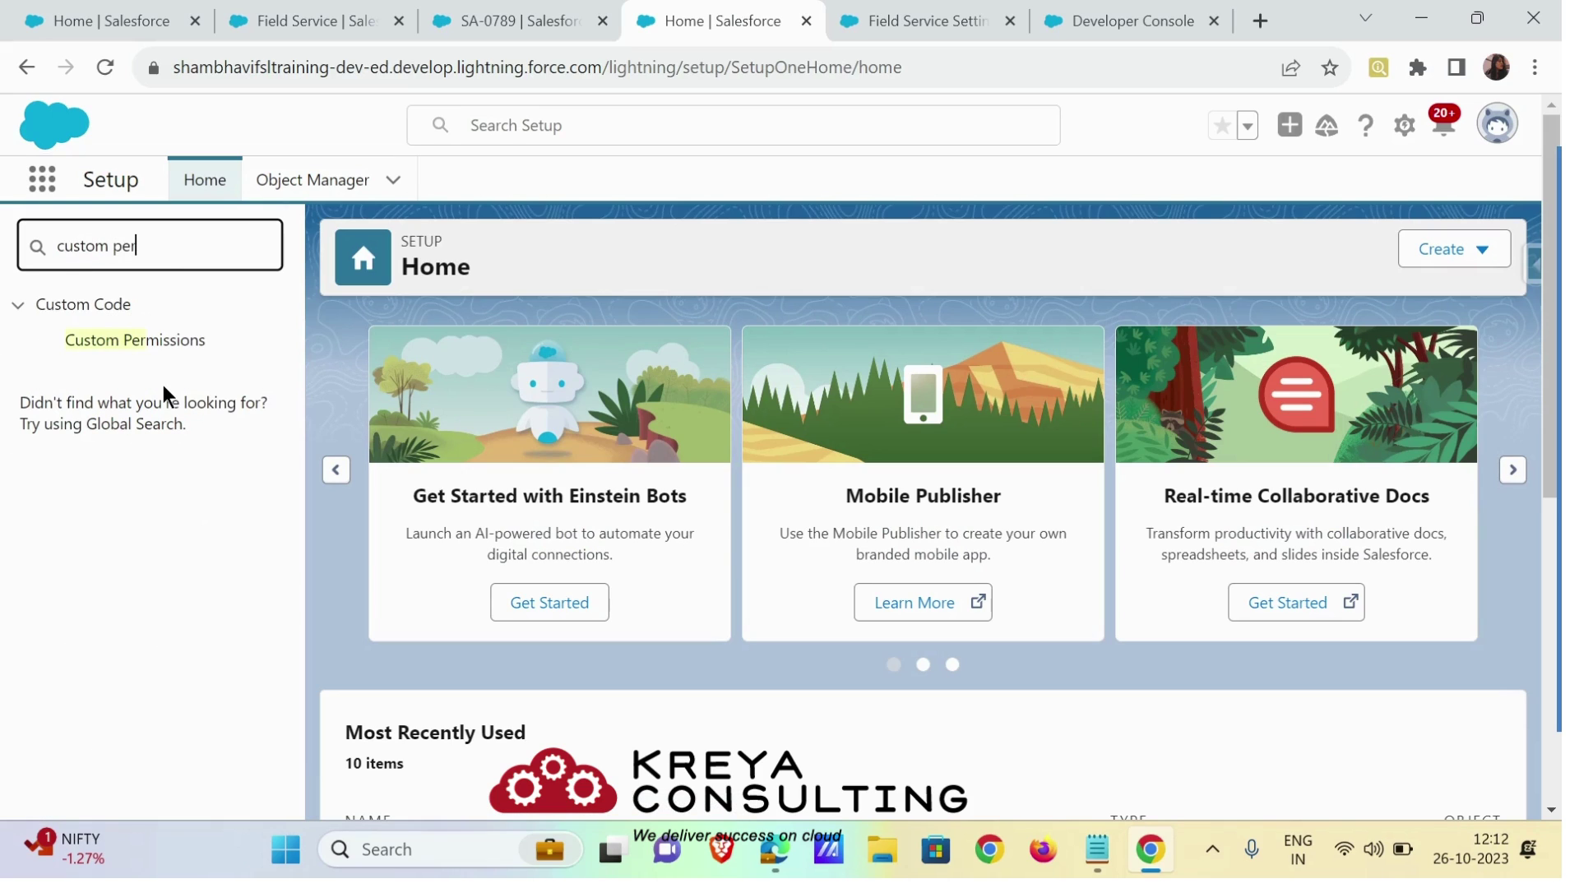
click(107, 343)
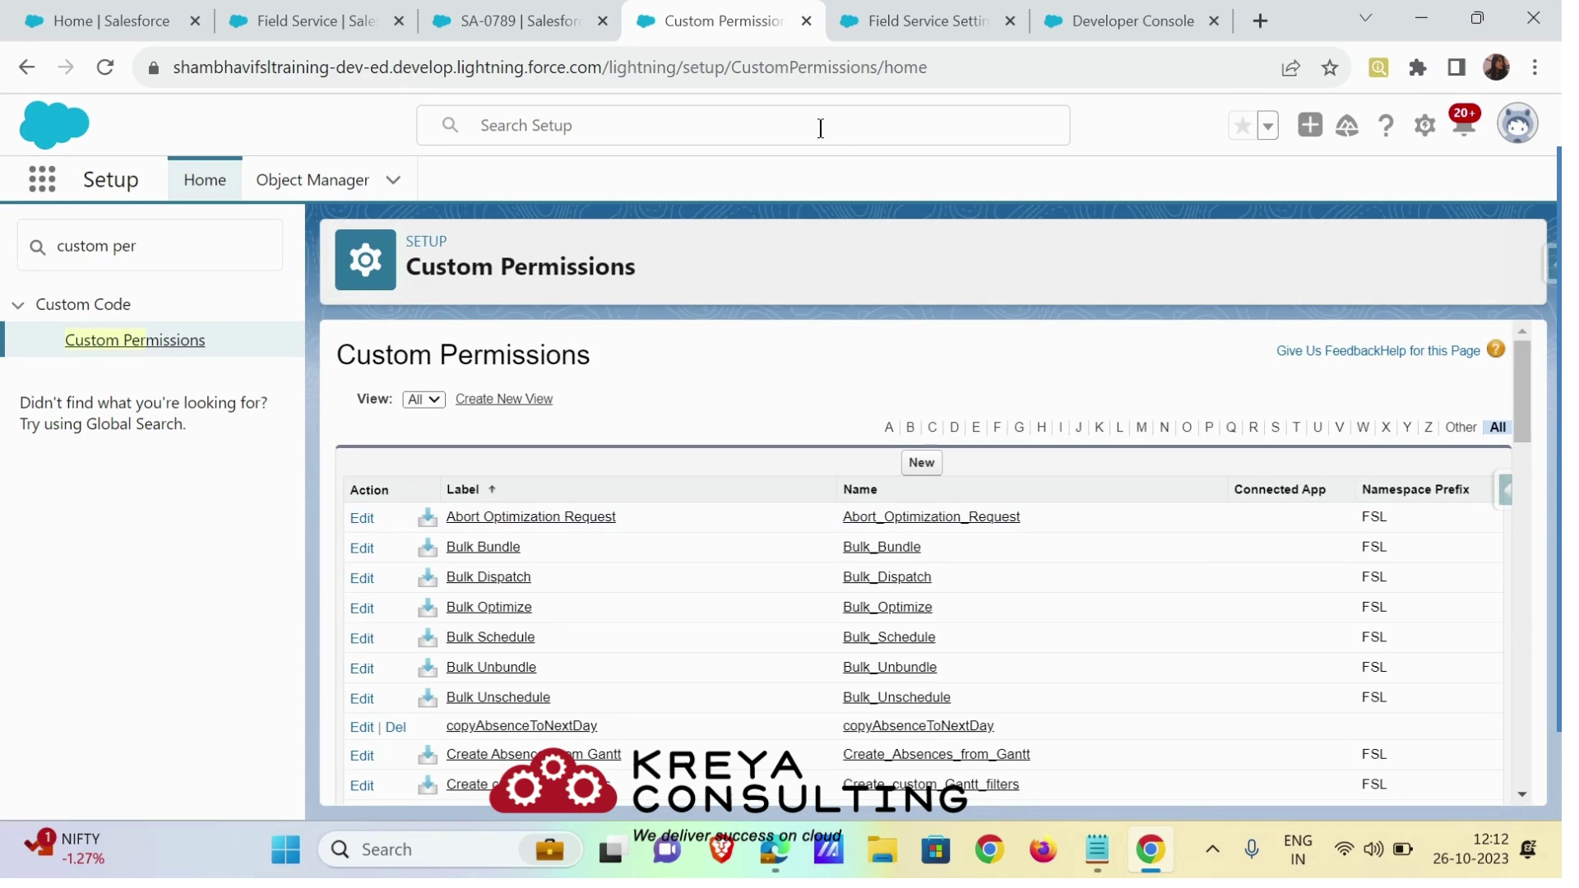
- View the form for creating a new custom permission and leave it without saving
click(919, 455)
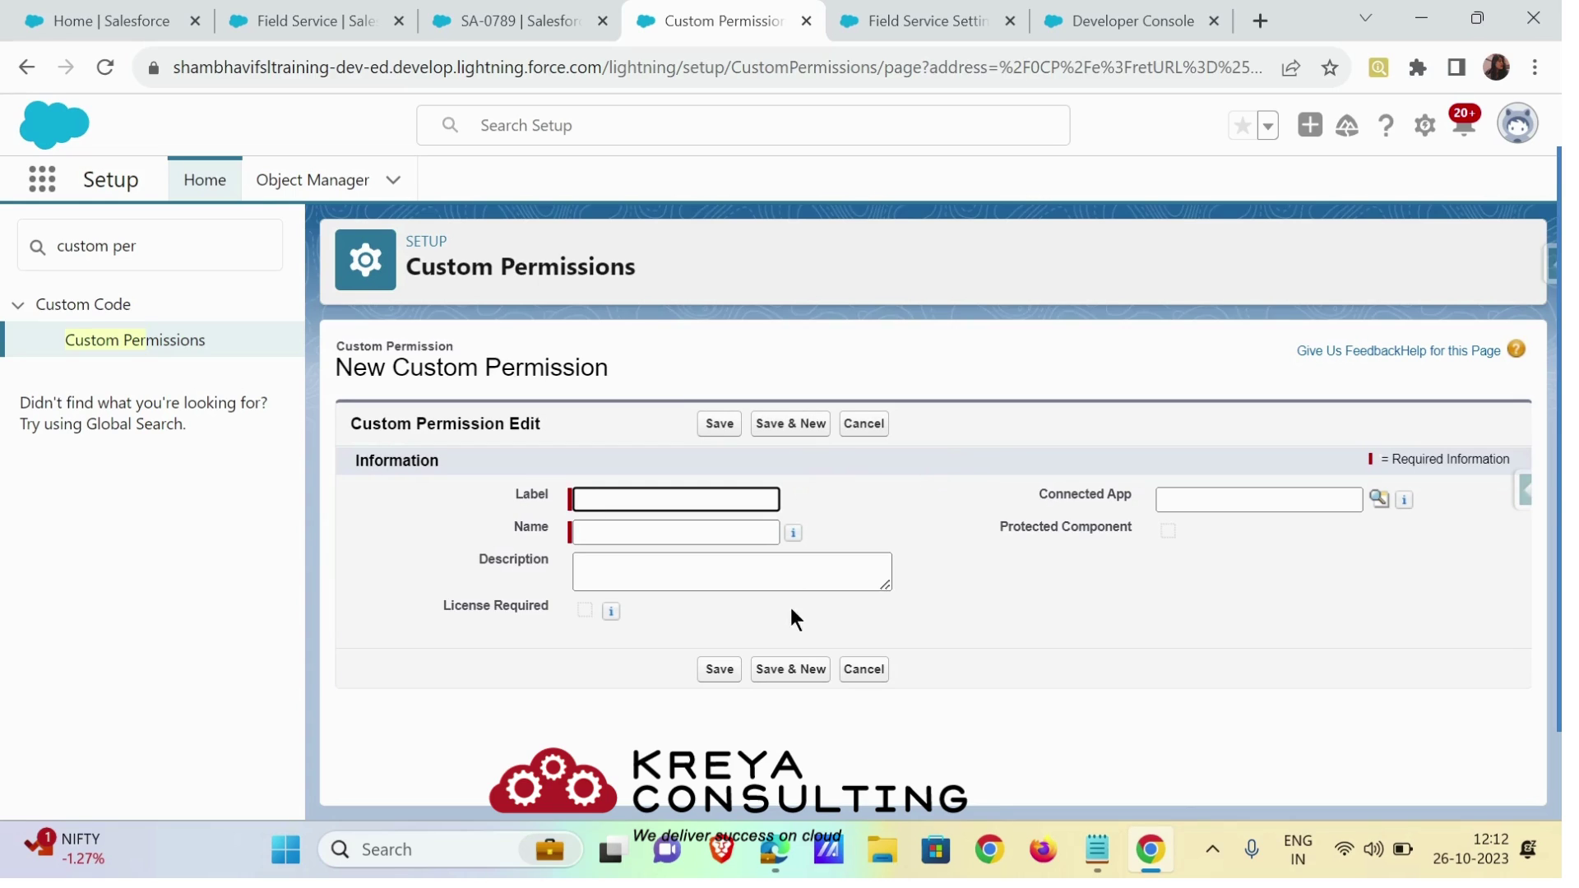
click(853, 348)
click(881, 431)
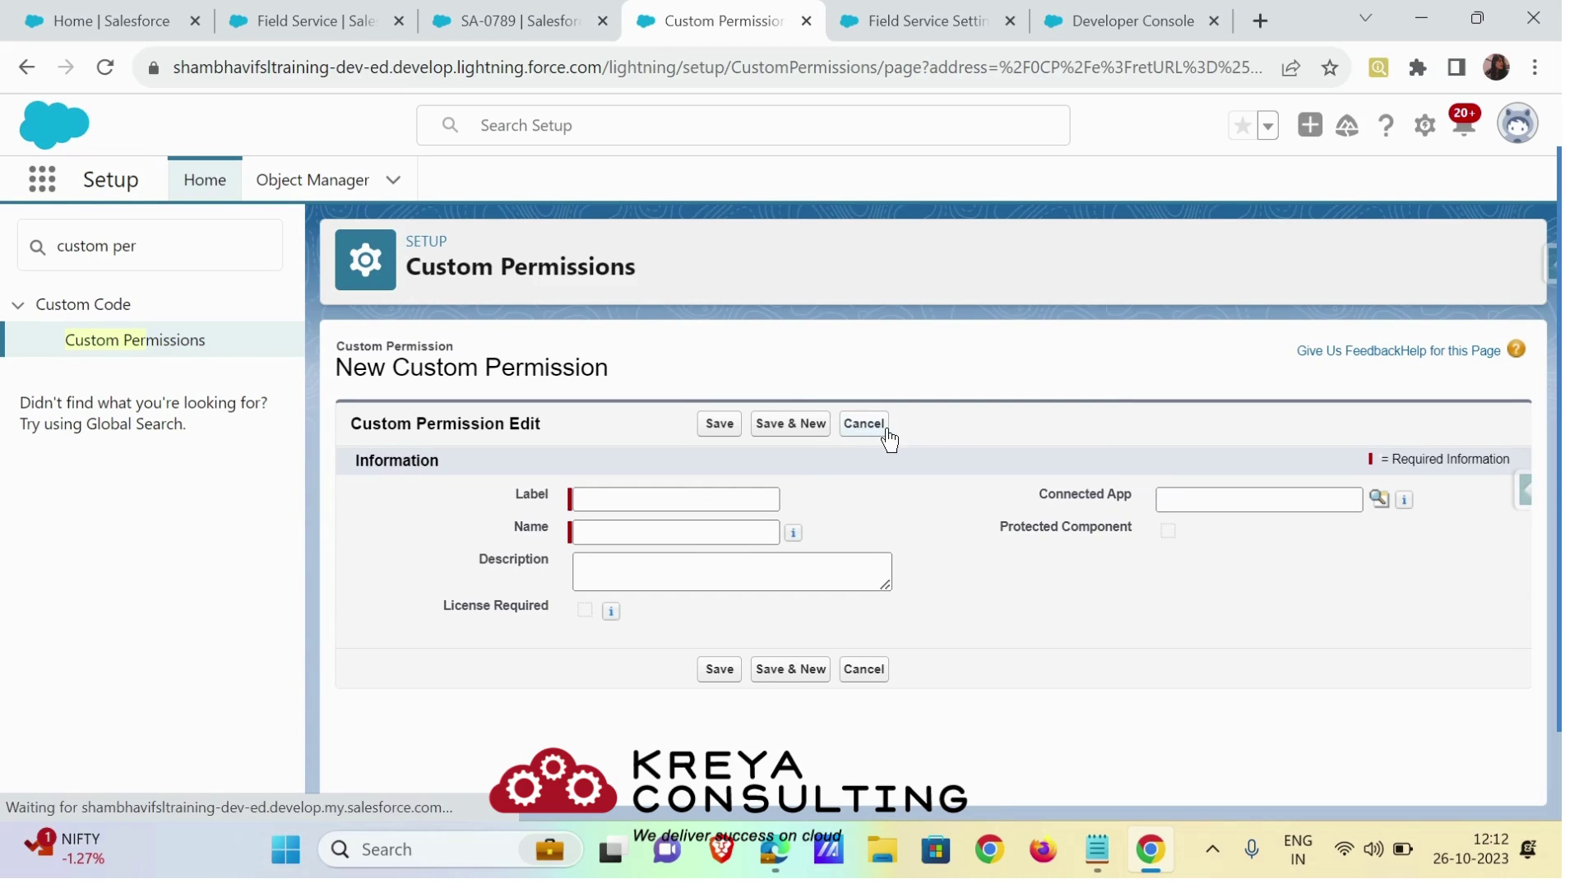
- Find the Permission Sets page in Setup by searching for "permiss" and open it
click(242, 240)
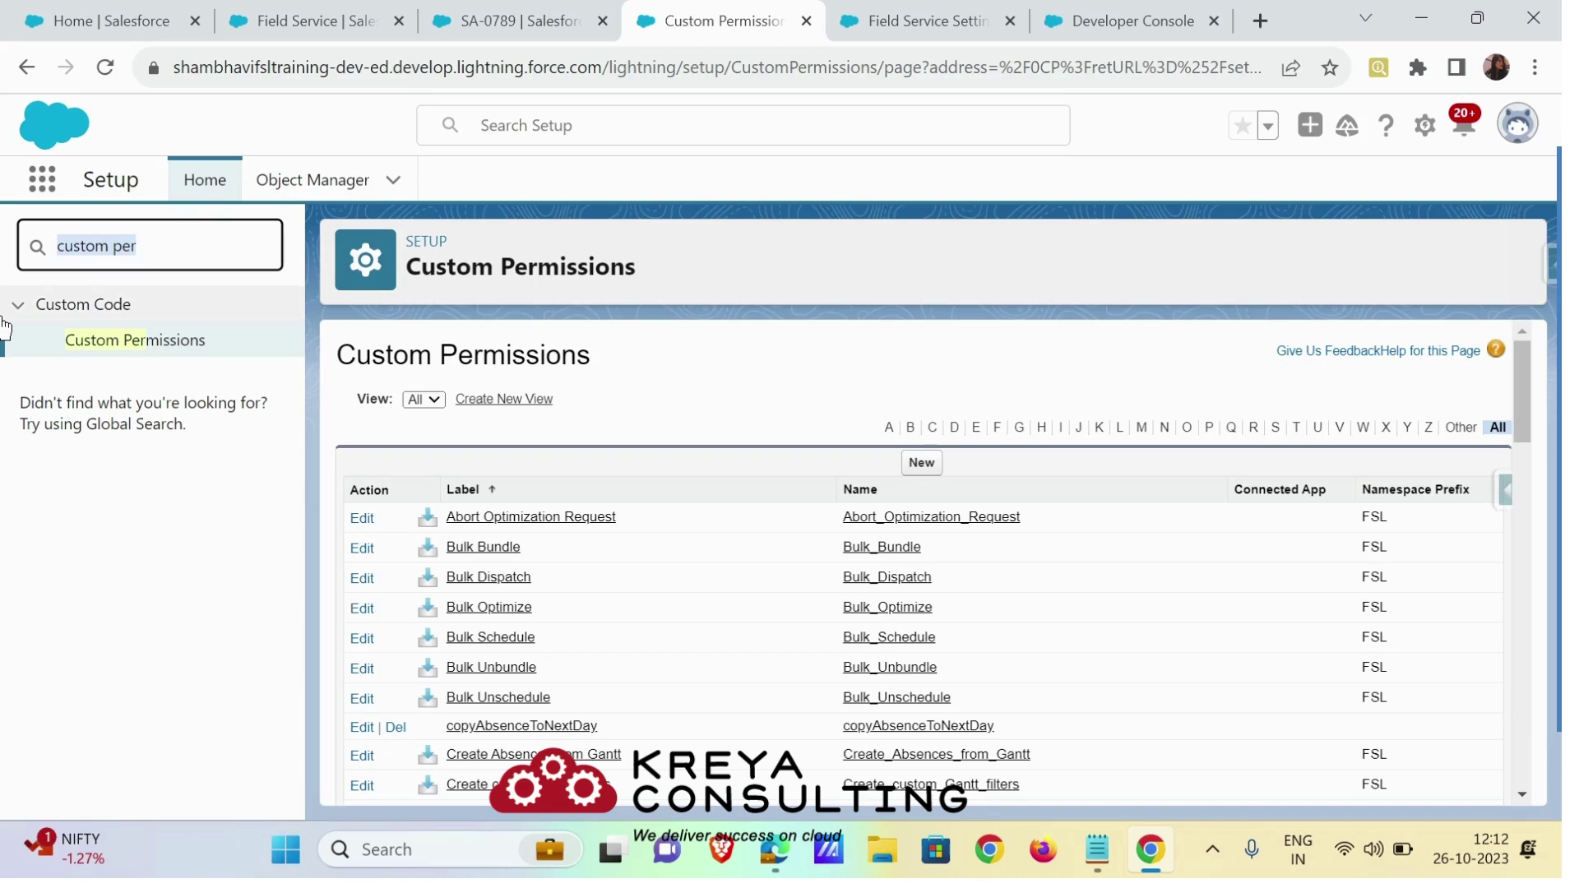
text(pe)
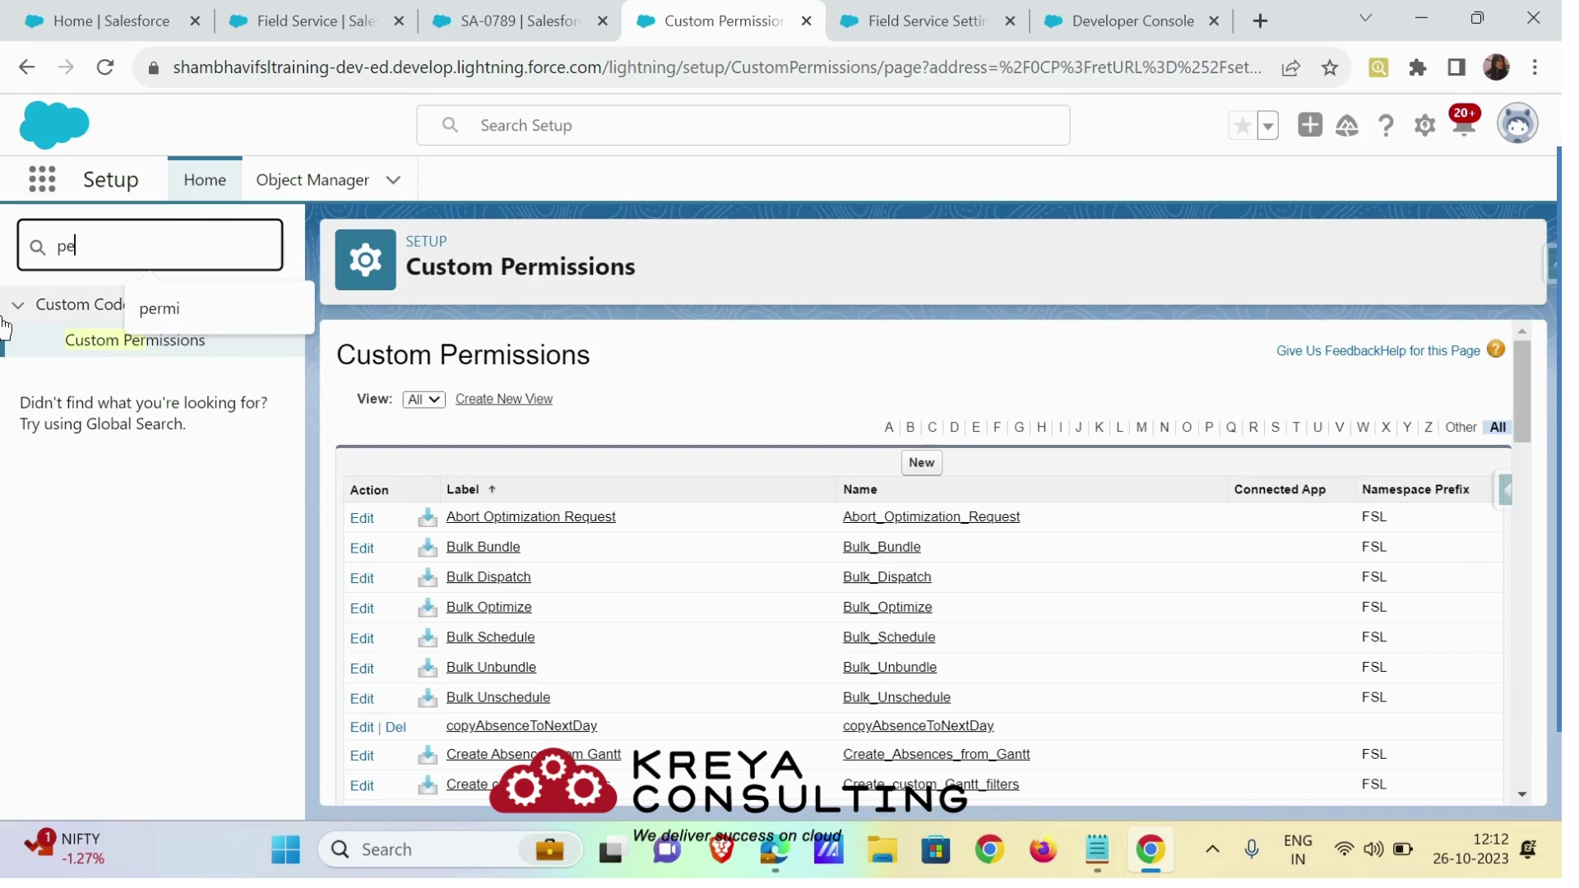
text(rmiss)
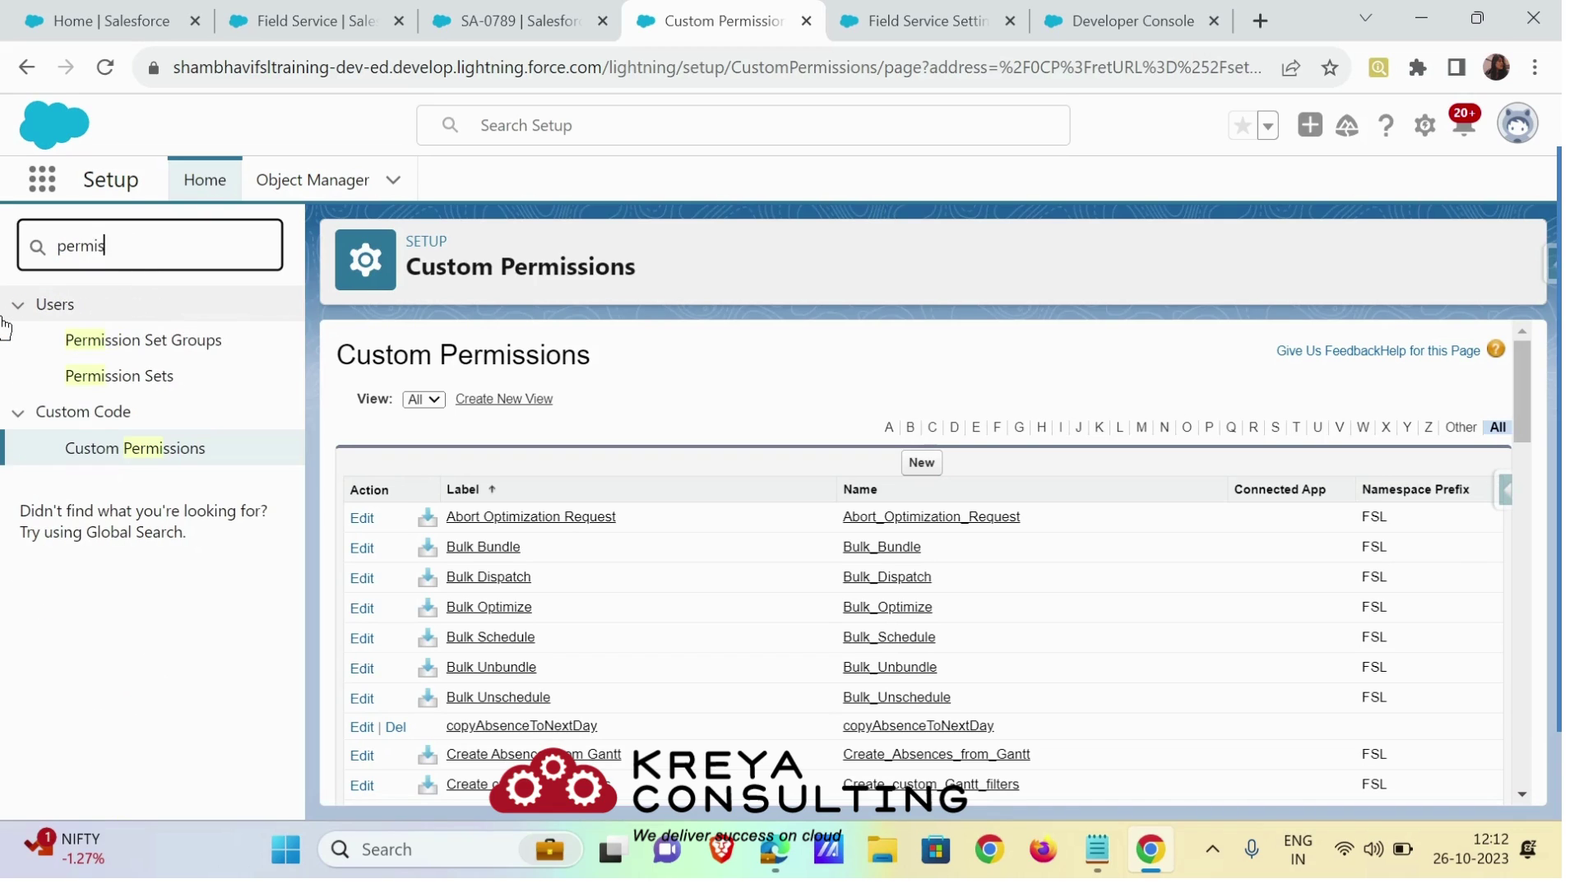
click(117, 375)
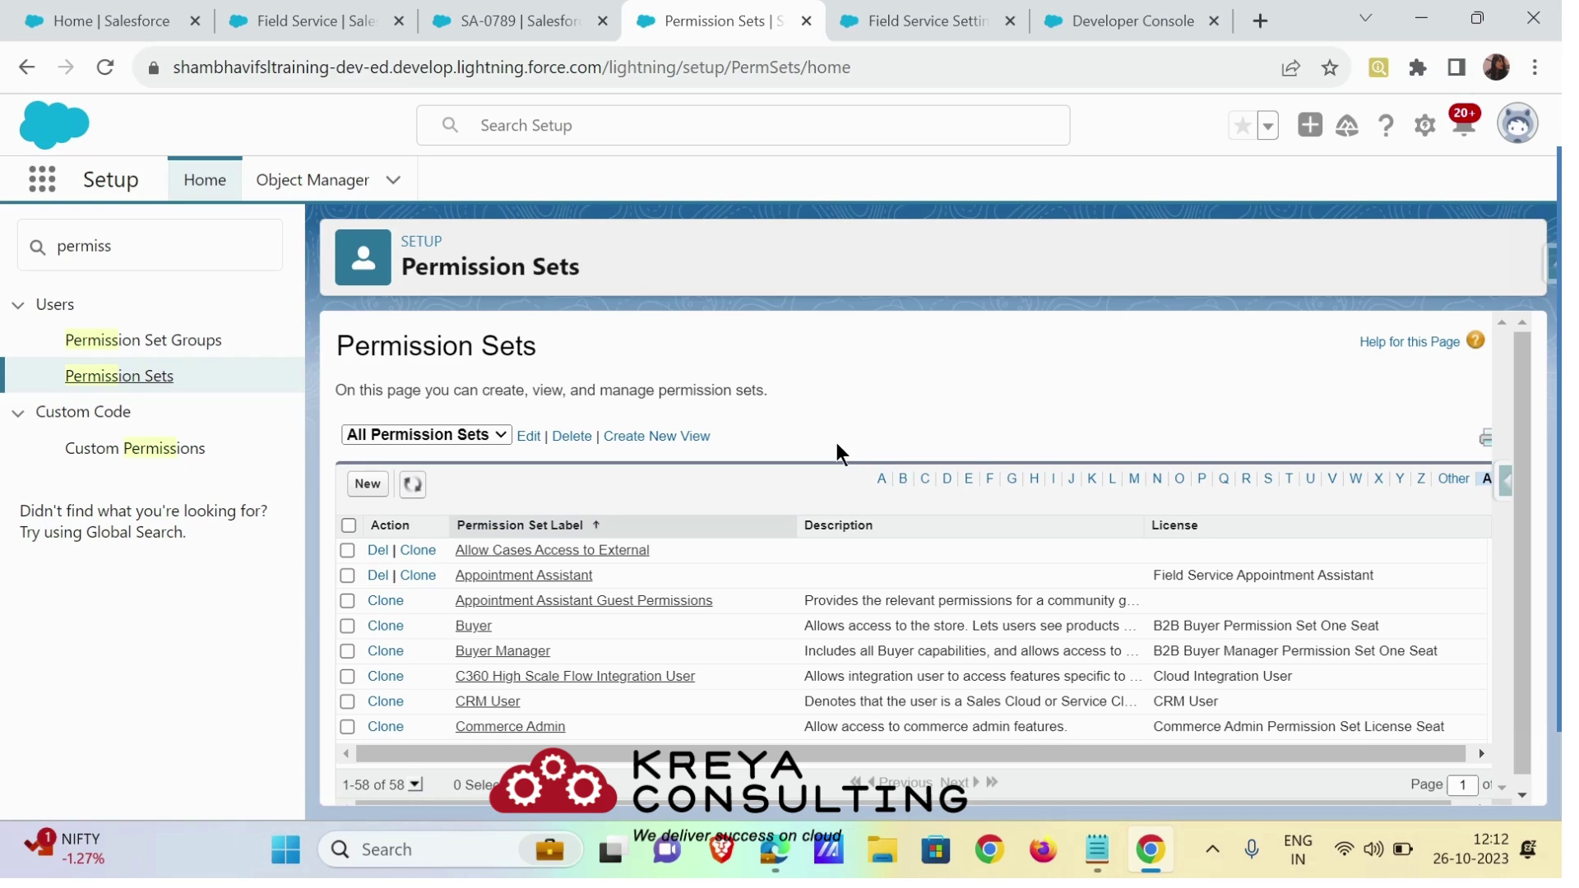
- Return to the Field Service dispatcher console by way of the SA-0789 record
click(535, 11)
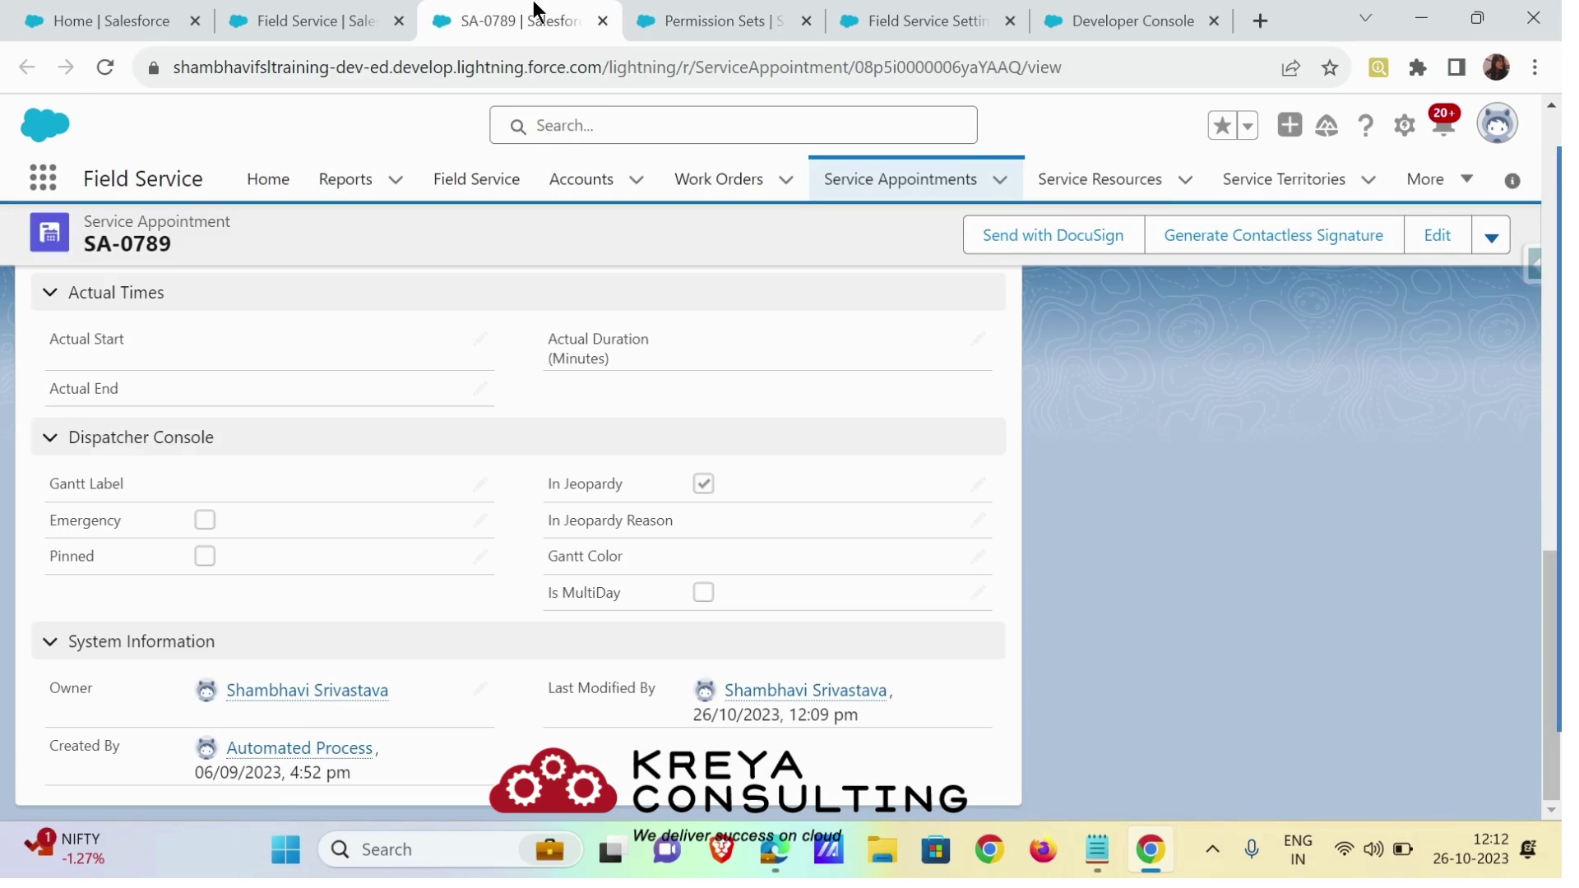
click(296, 13)
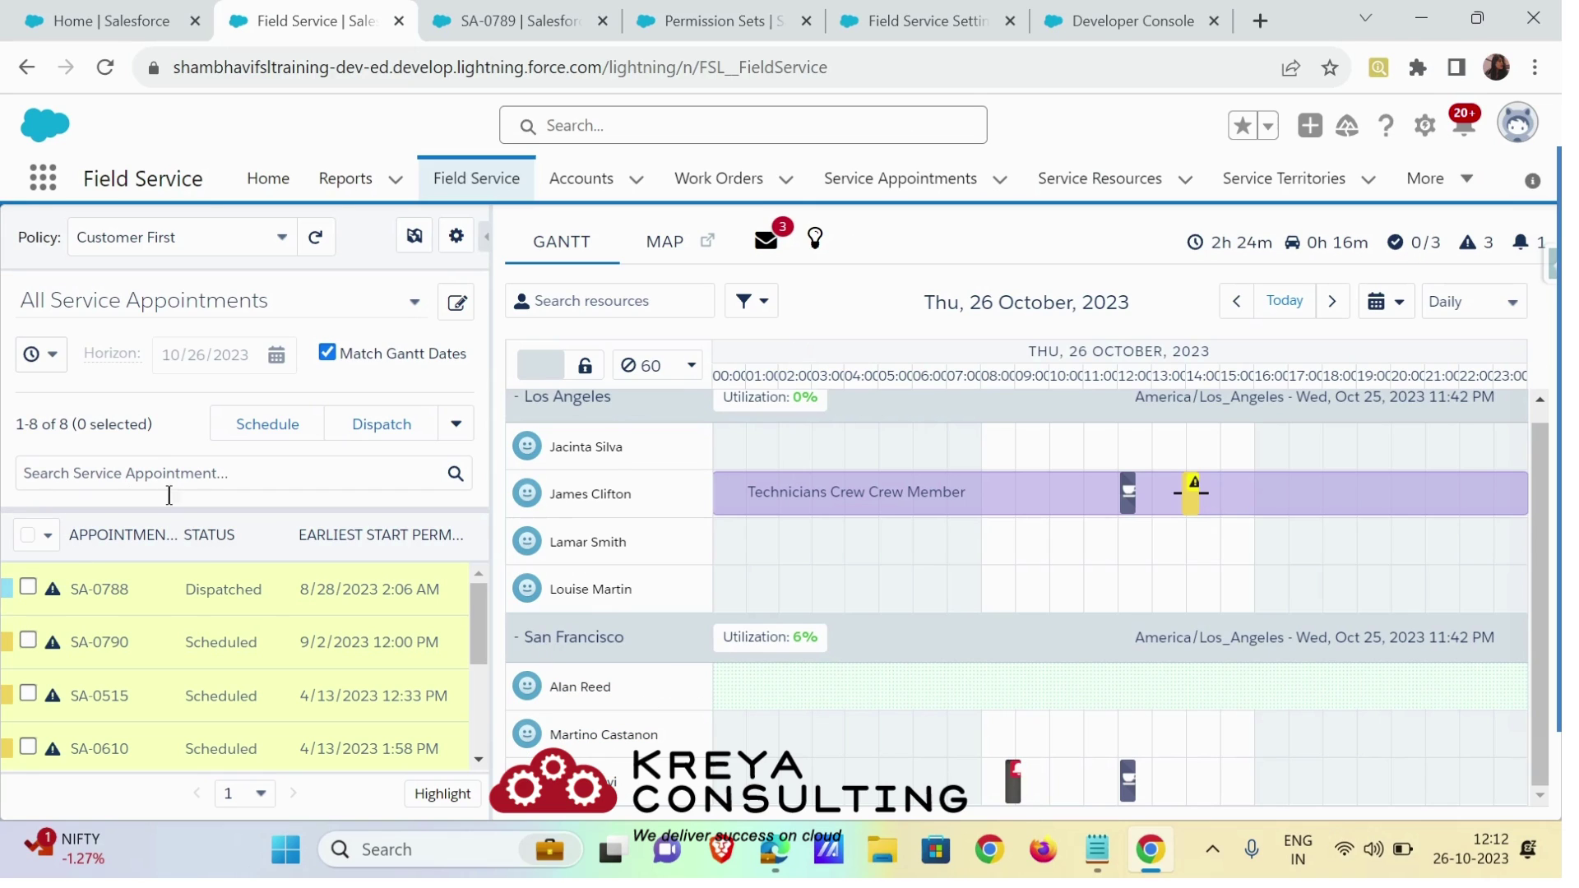
mouse_move(1533, 18)
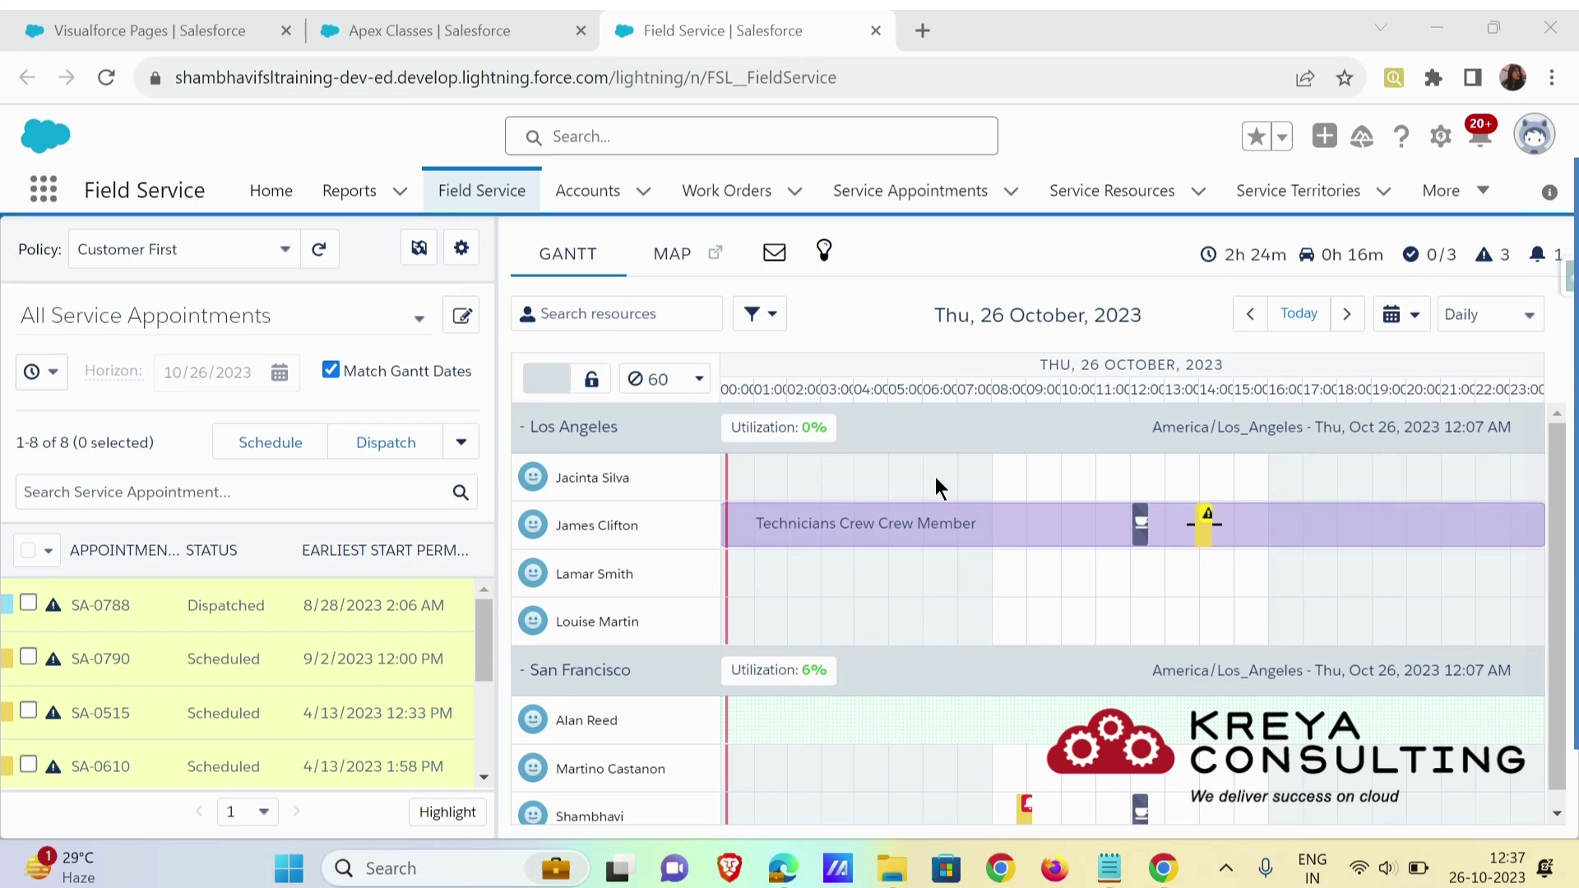
- Examine the FSLReassign Apex class and Visualforce page, focusing on the markup of the Service Resource, Scheduled Start and Scheduled End columns
click(31, 21)
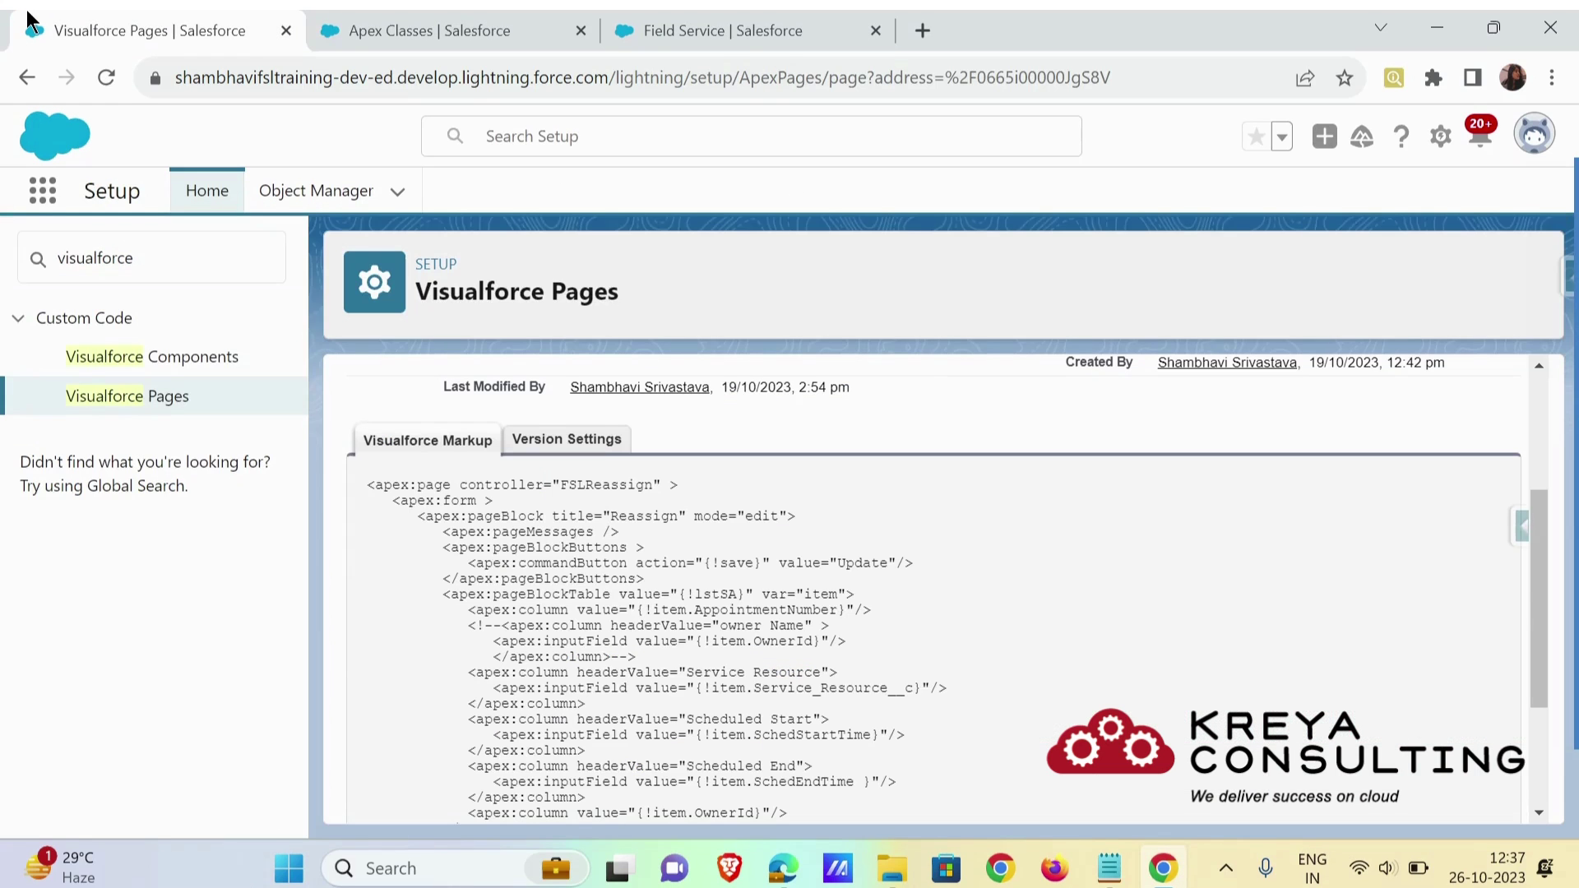
click(475, 15)
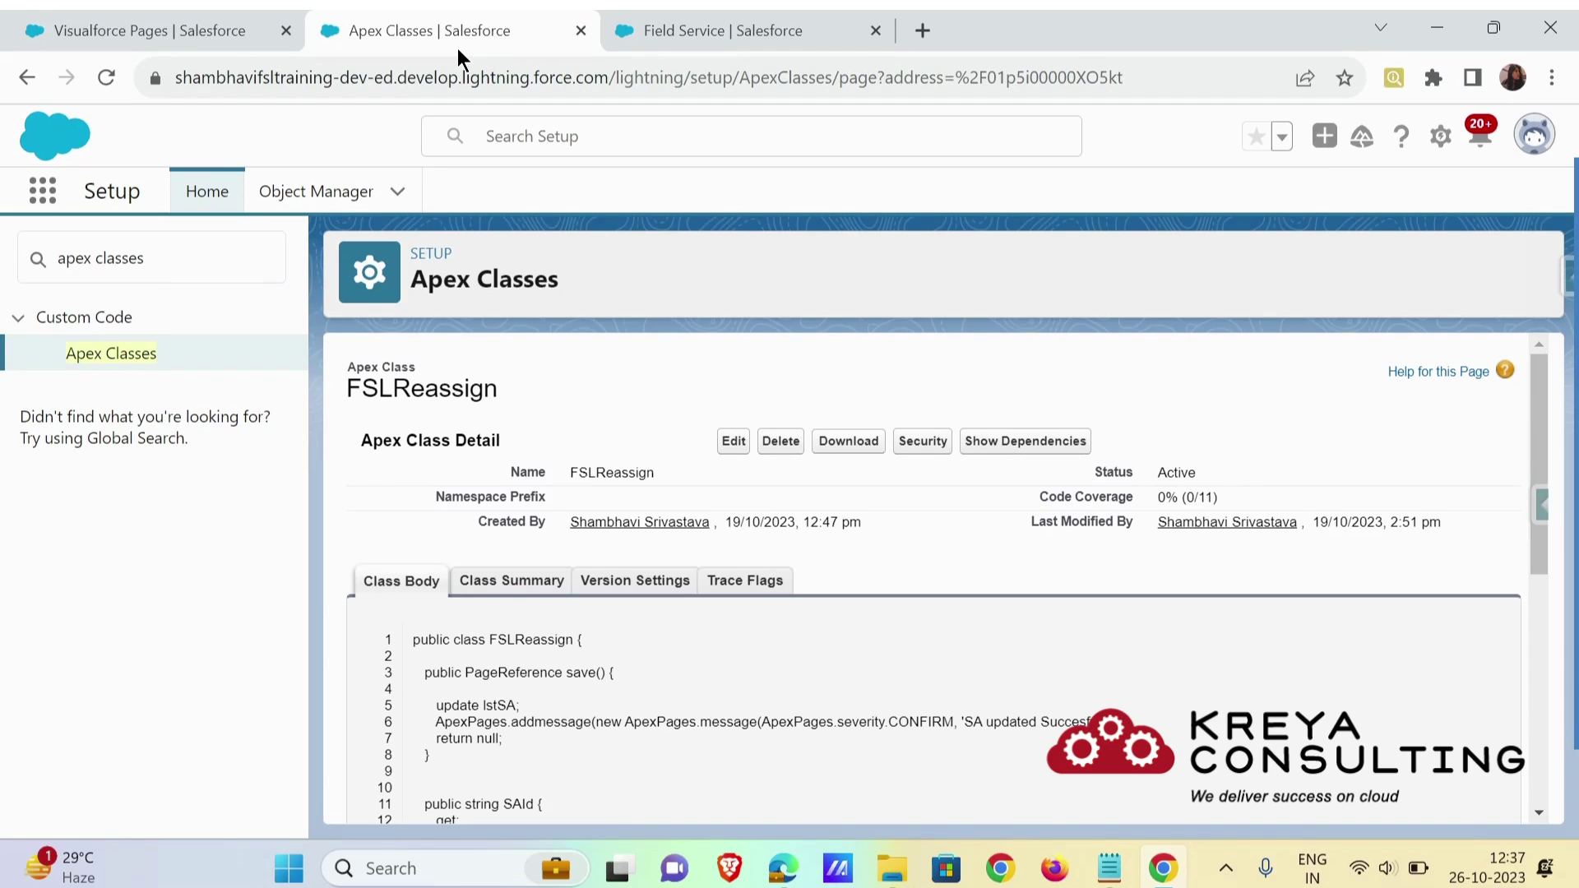
click(87, 22)
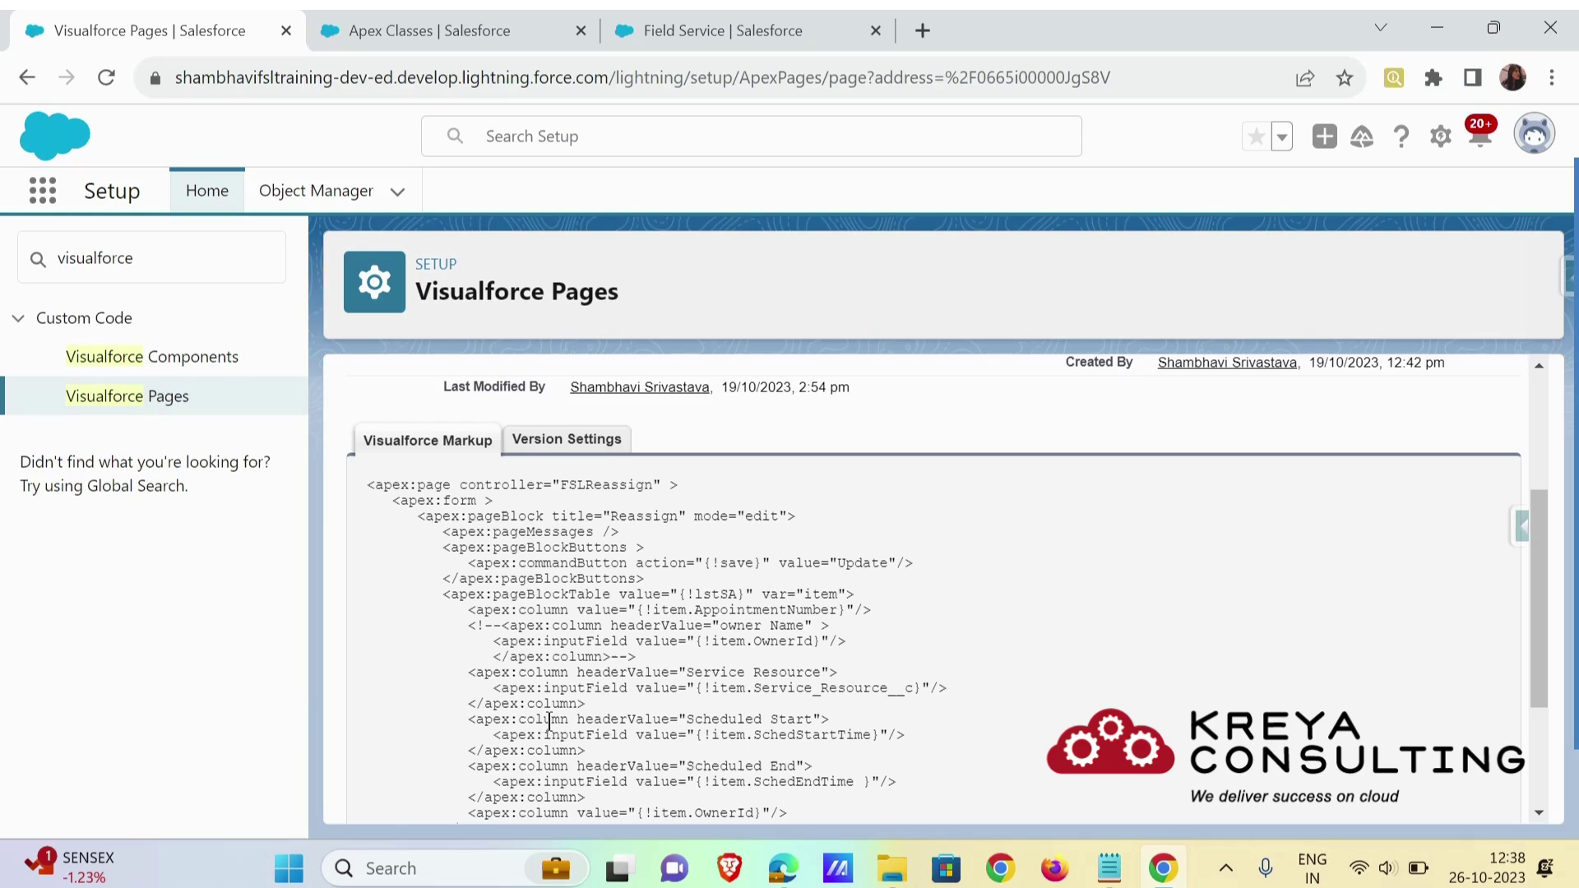
scroll(581, 625, down, 2)
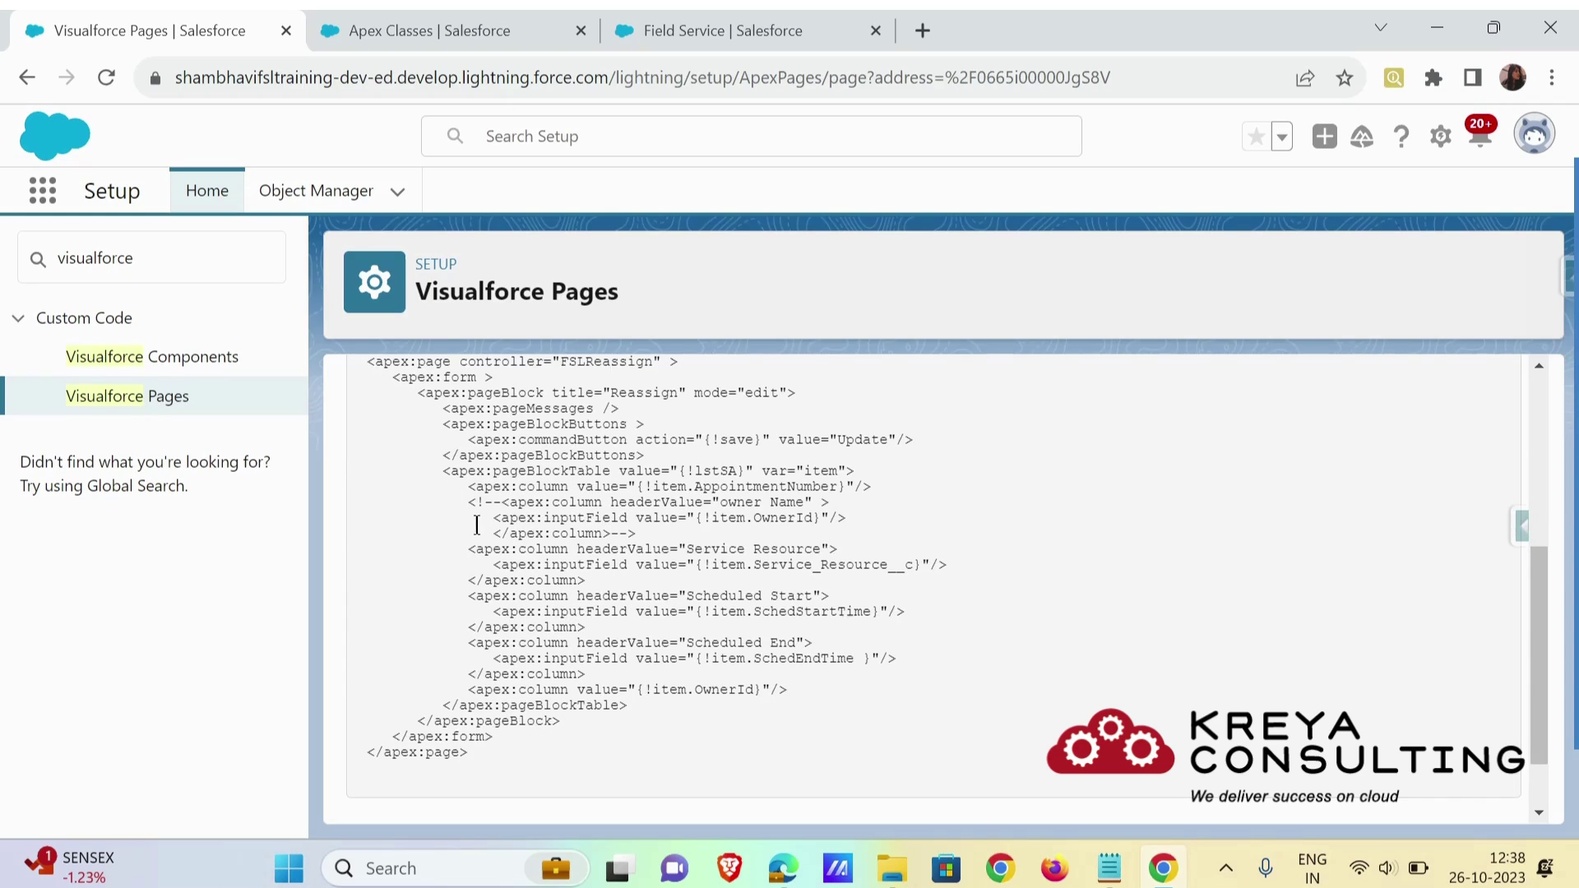
drag(458, 530, 687, 676)
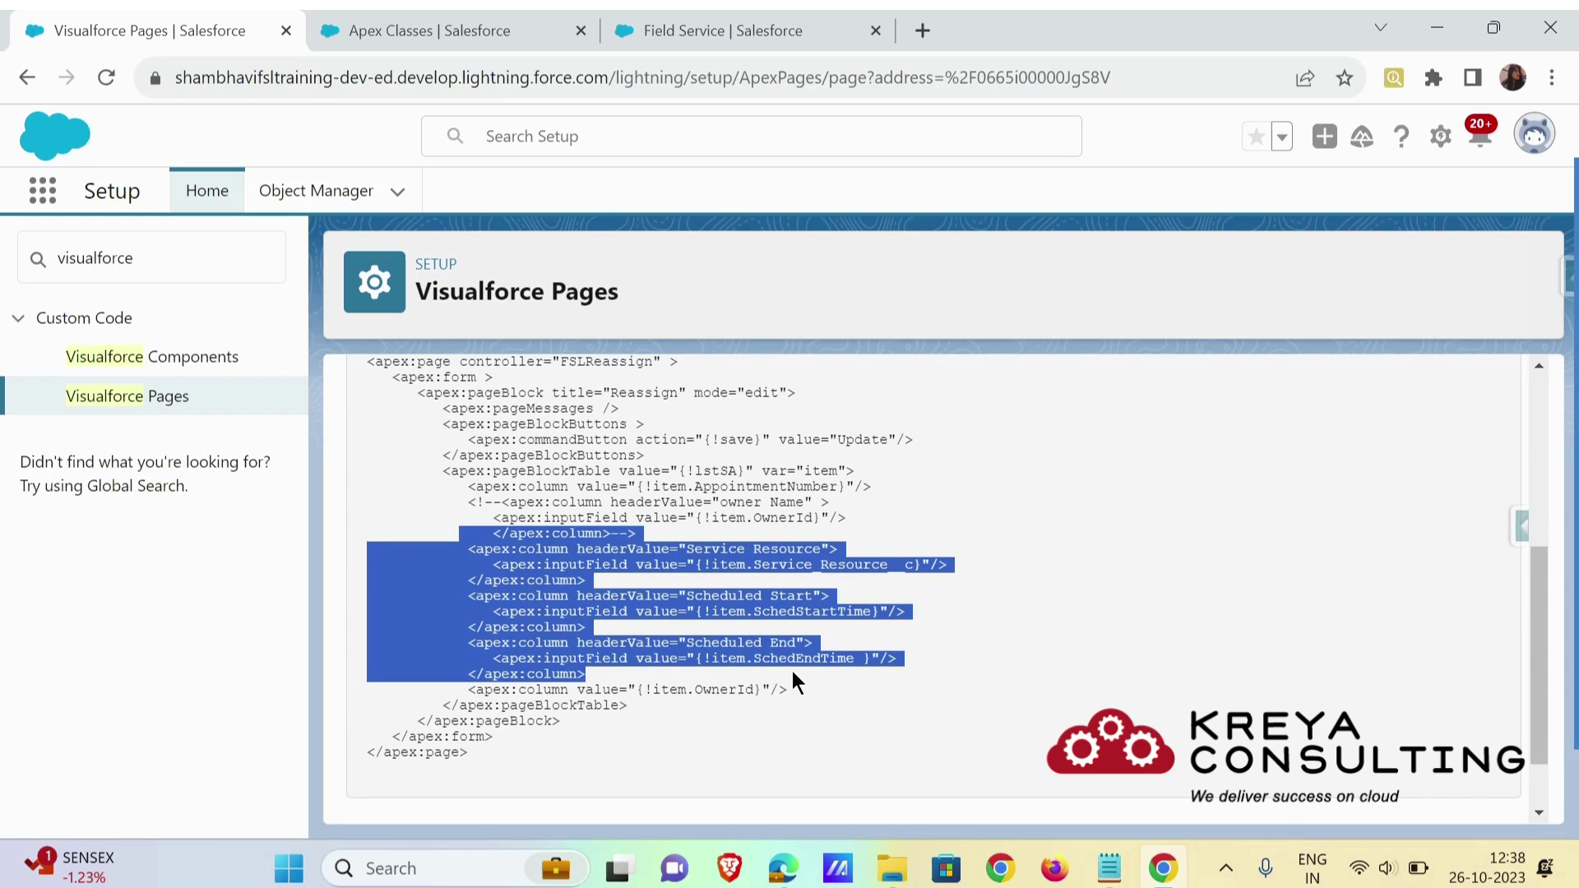
click(816, 705)
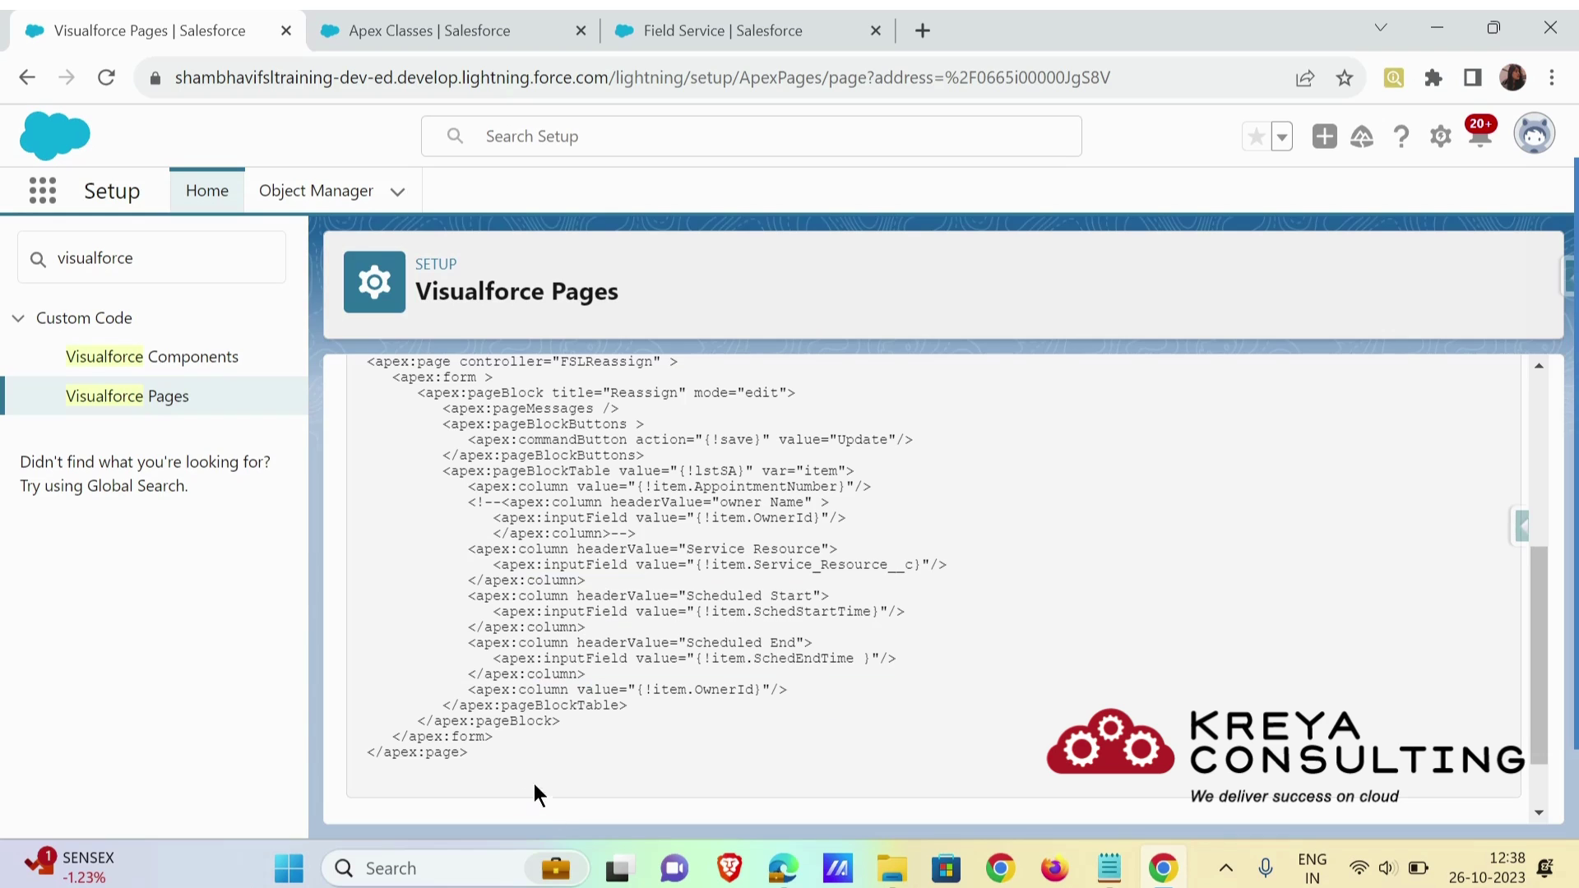
scroll(1054, 525, up, 5)
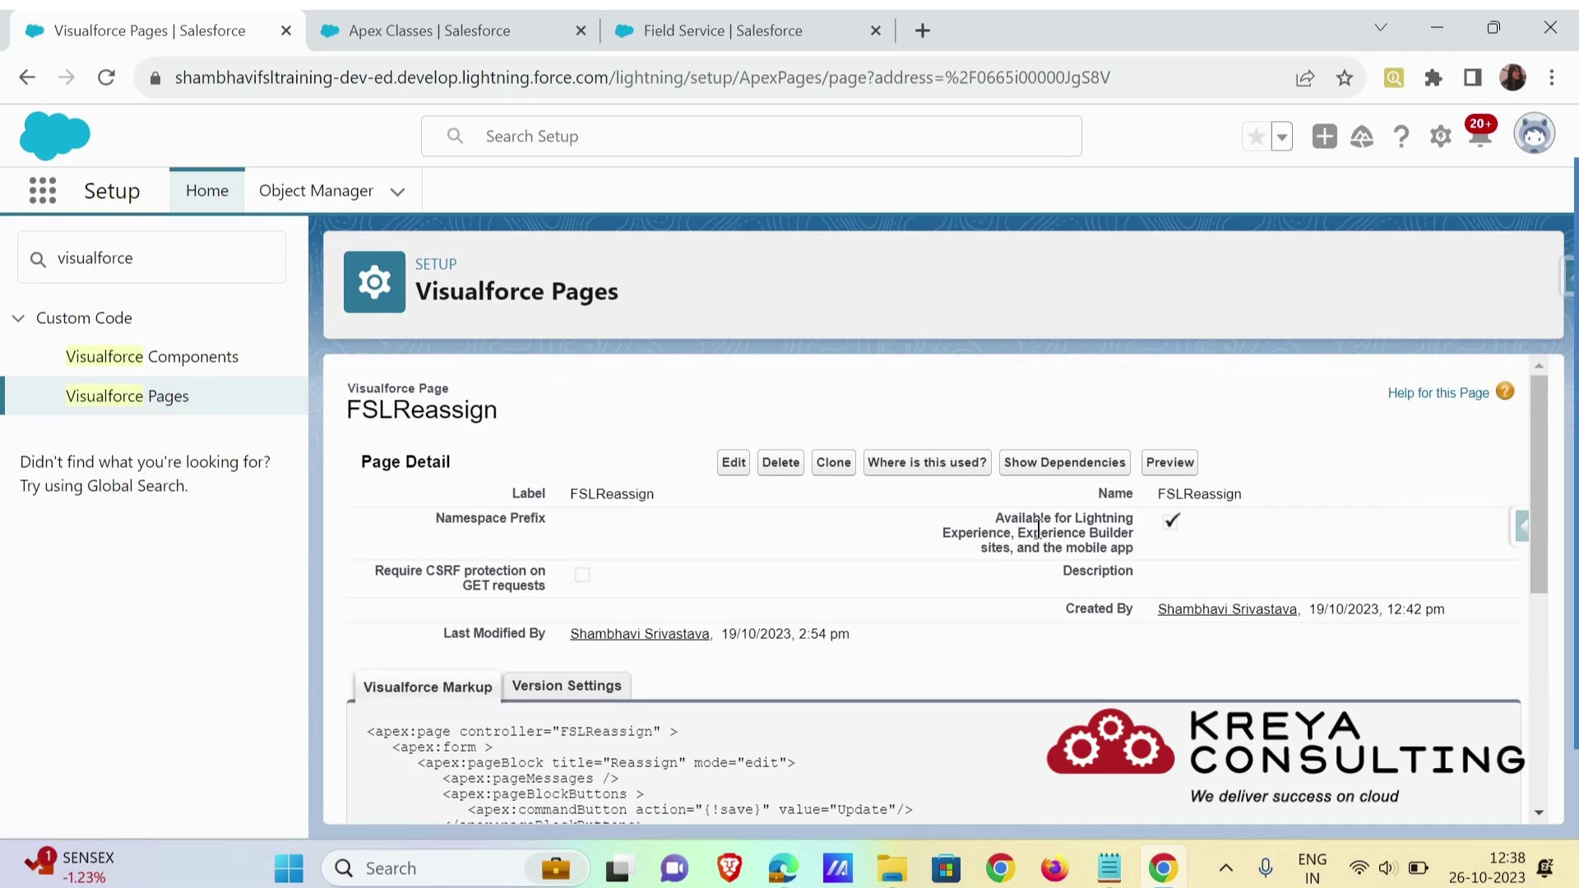
- In the dispatcher console, select appointments SA-0790, SA-0515 and SA-0610 and run the Reassign mass action on them
click(709, 11)
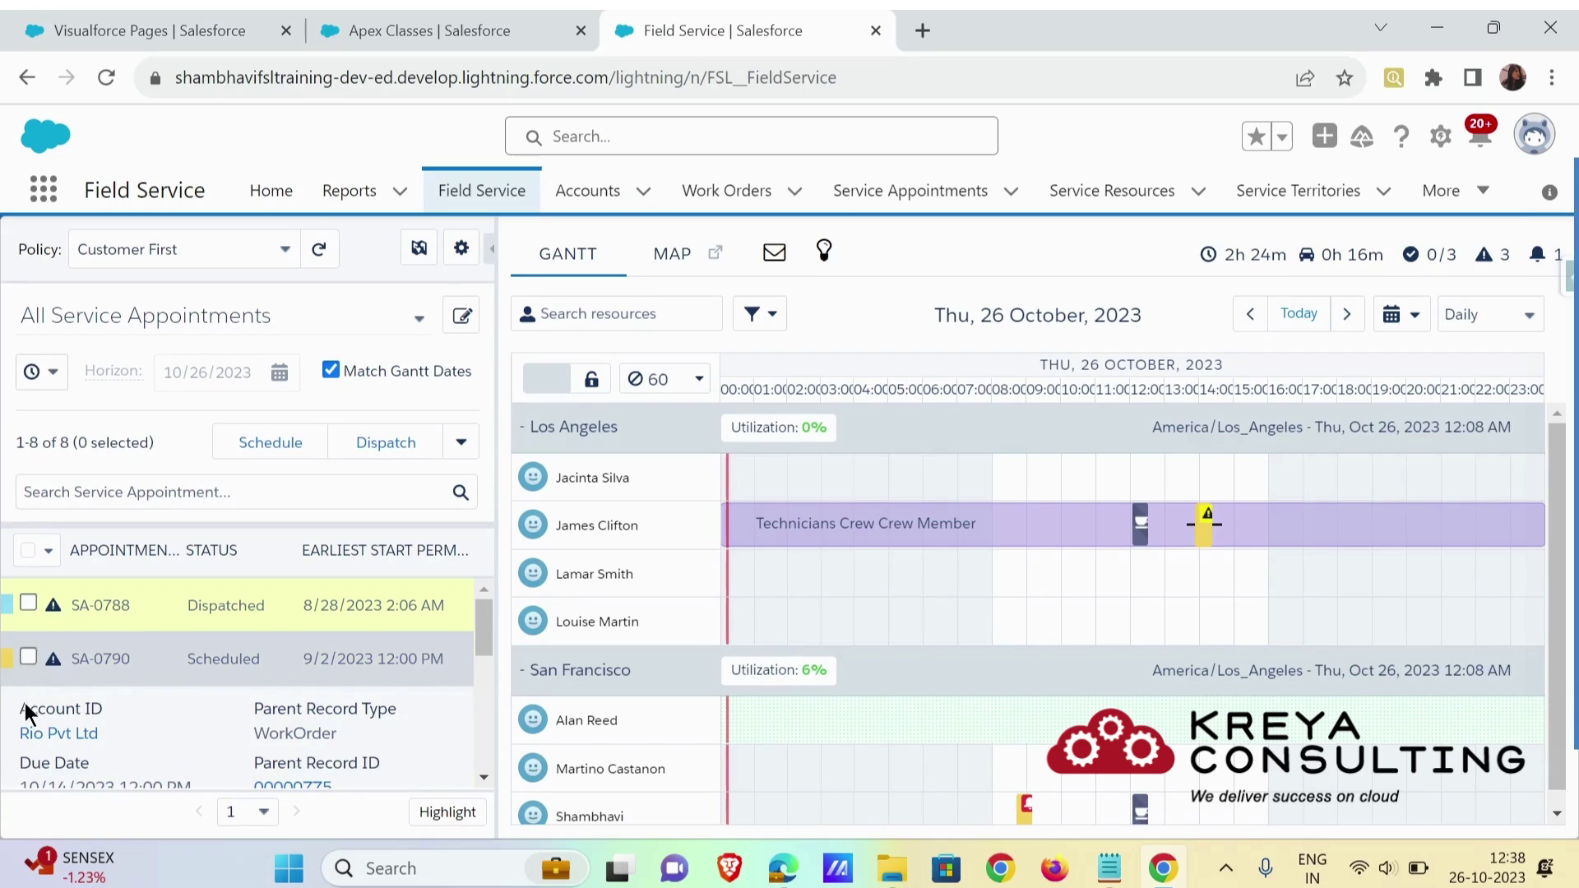
click(29, 655)
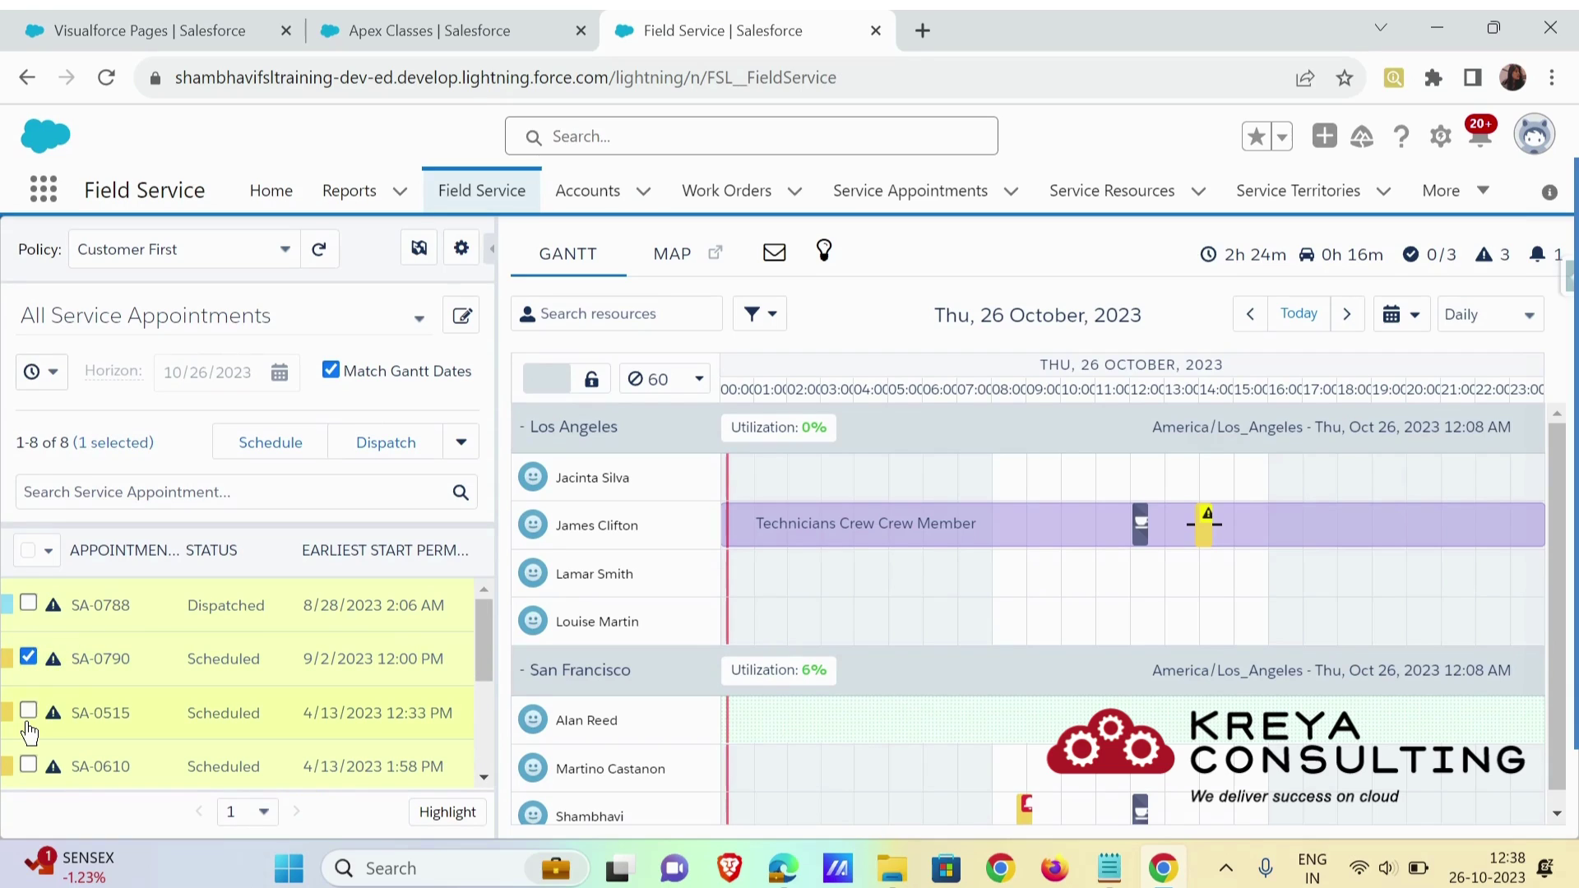
click(29, 711)
click(29, 765)
click(459, 444)
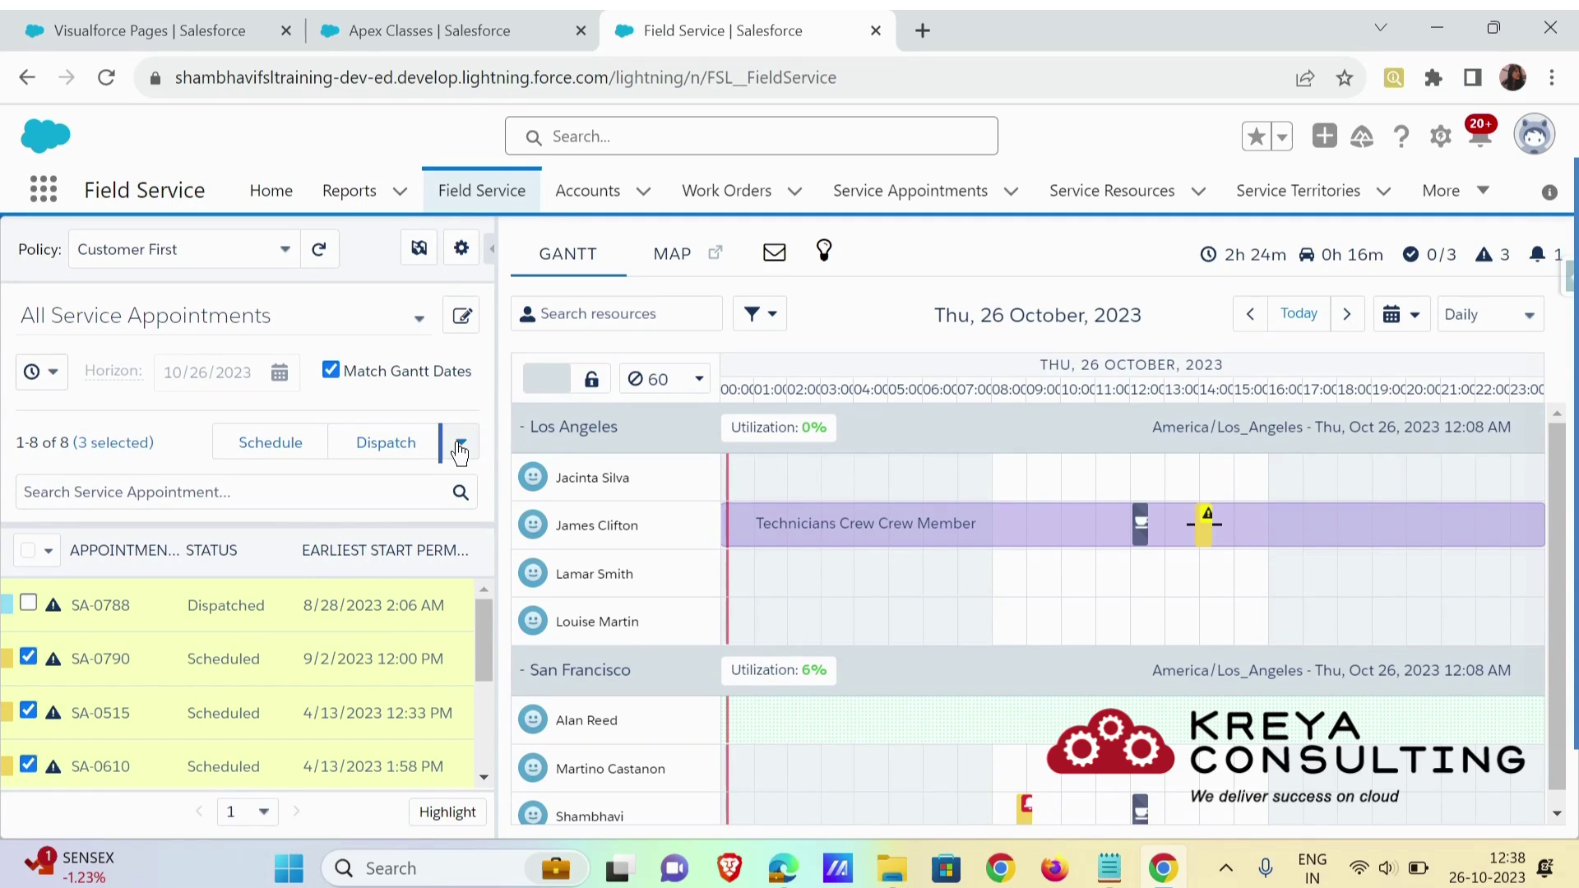
click(383, 658)
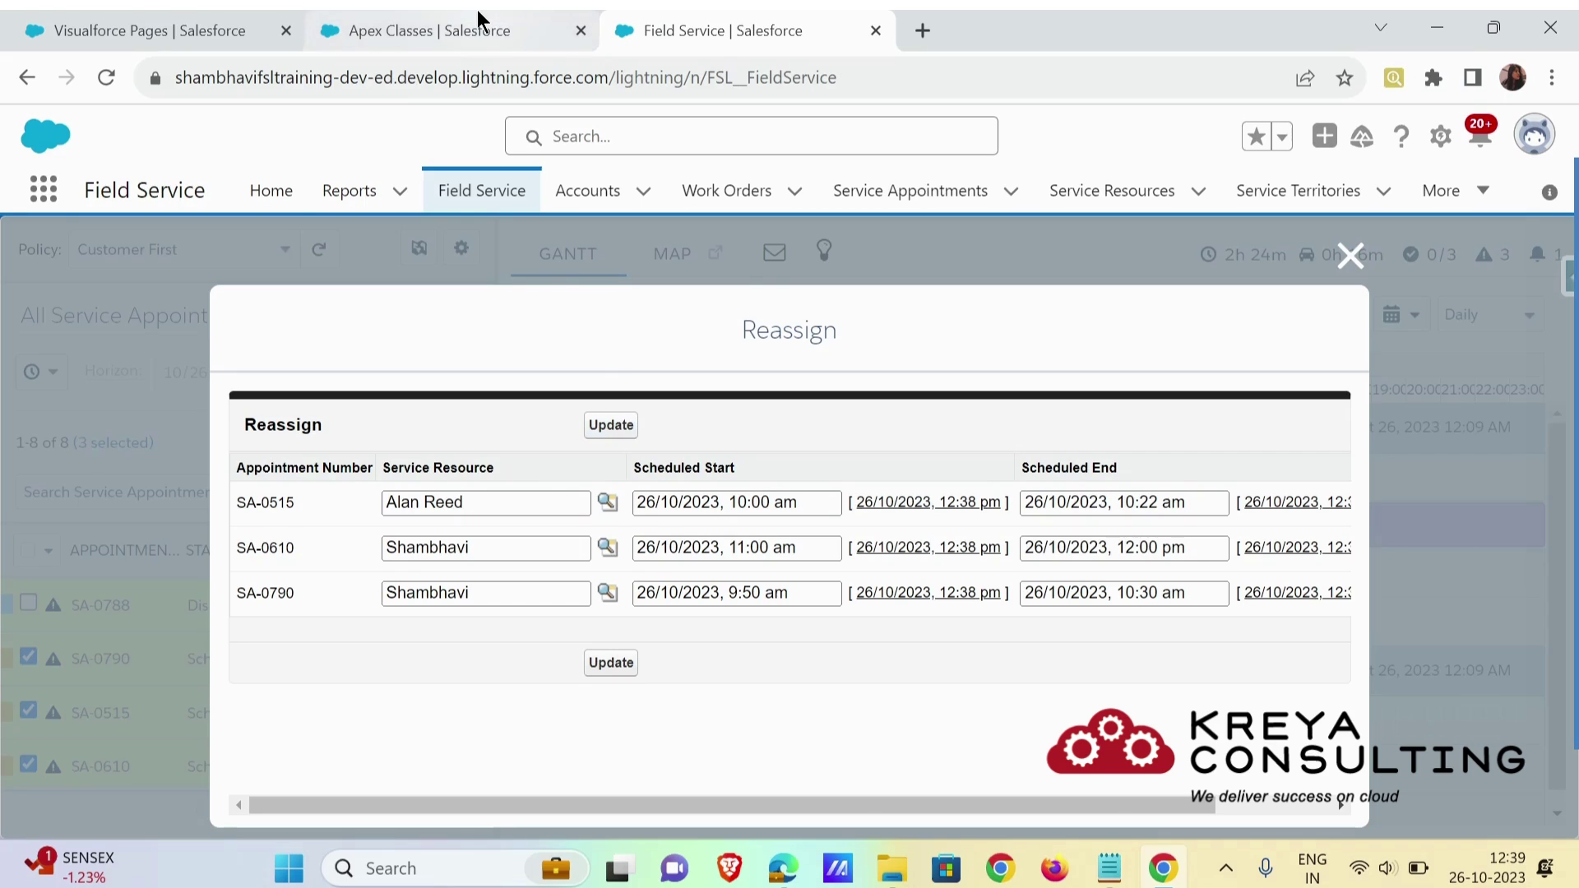
- Review the FSLReassign Apex class body, covering the constructor's appointment query and the save method's update and confirmation message
click(136, 12)
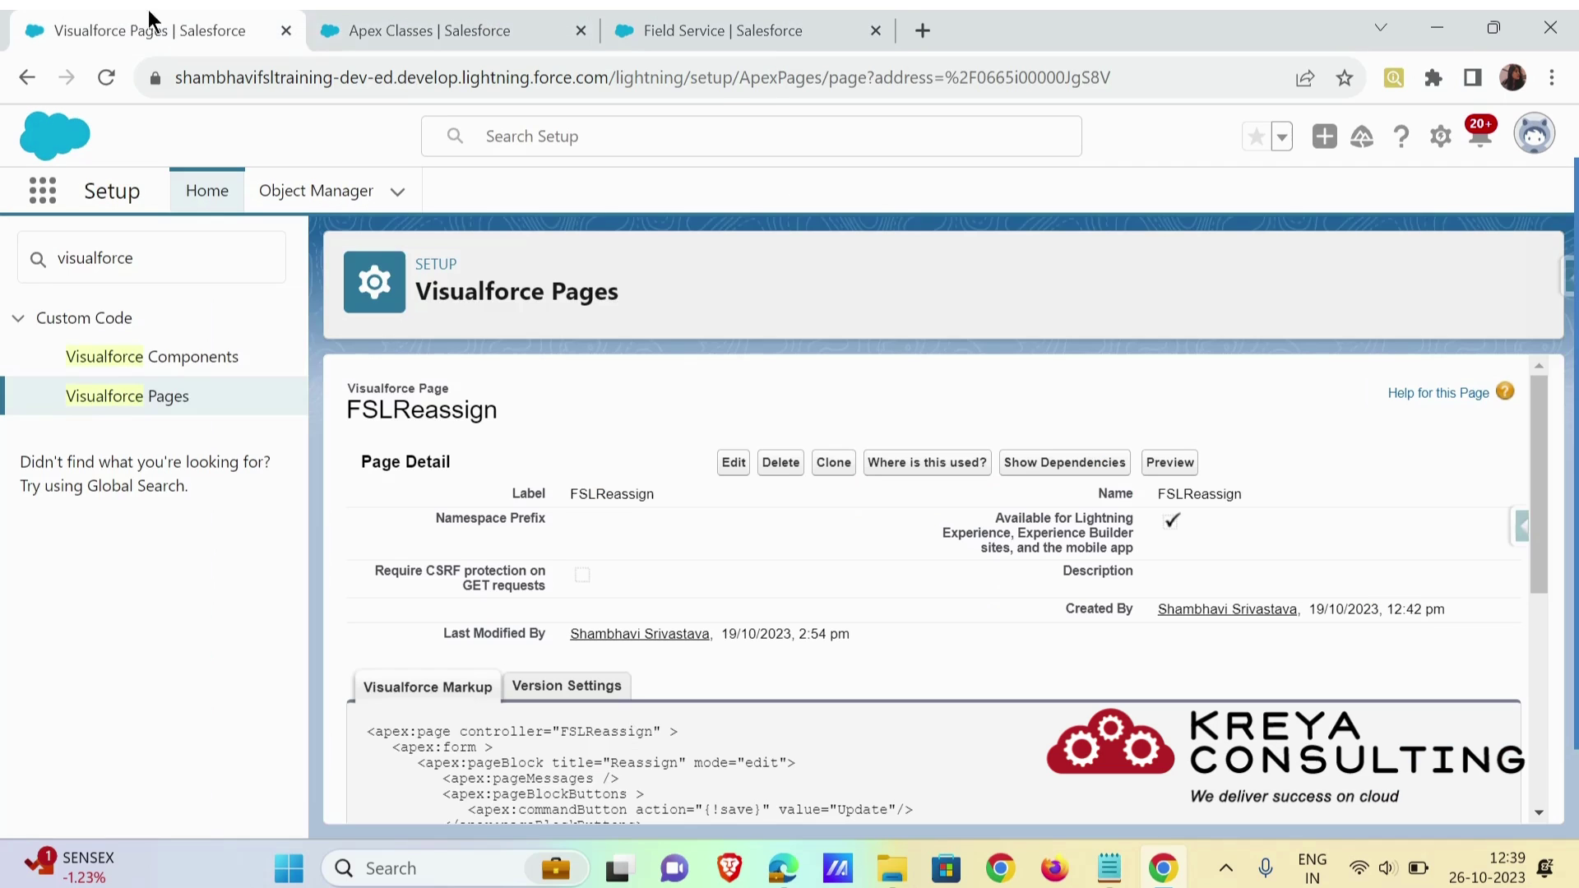
click(413, 29)
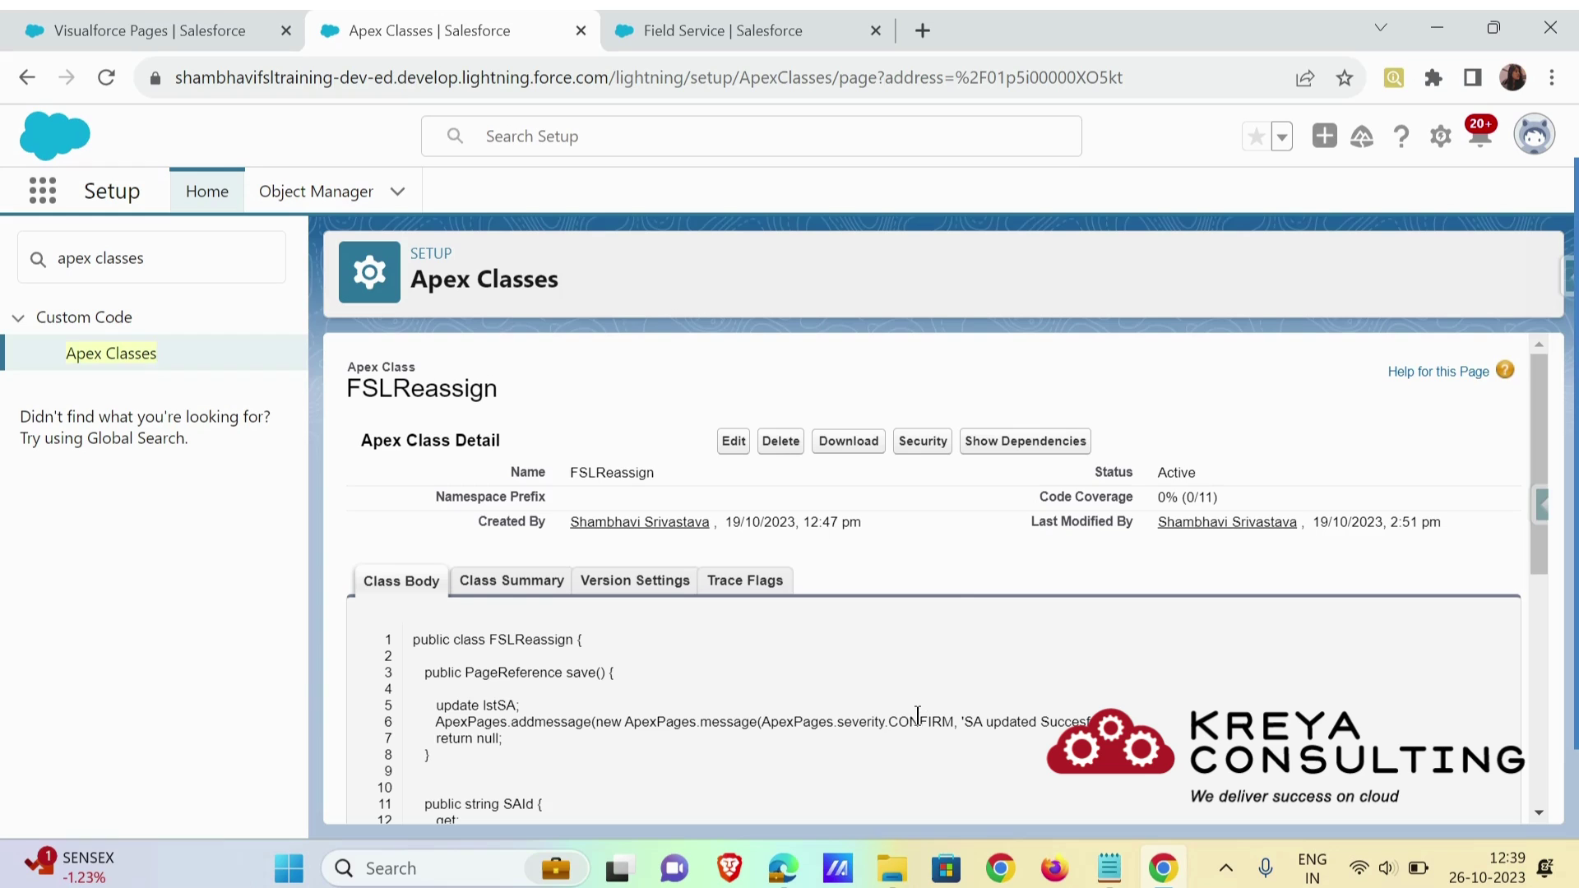
scroll(929, 744, down, 1)
scroll(1003, 730, down, 1)
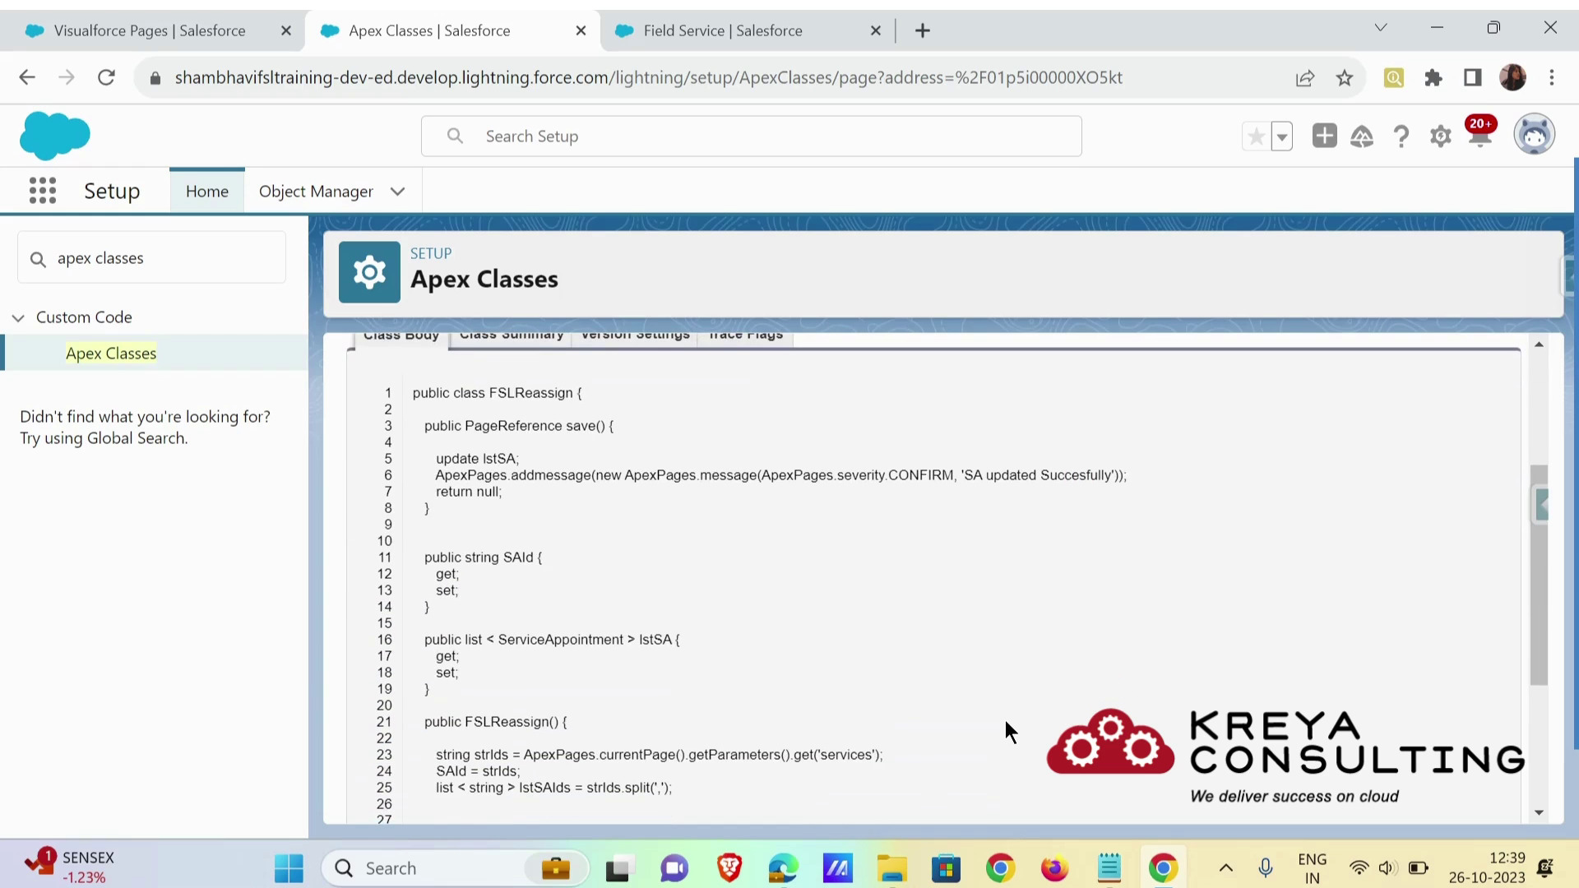
scroll(1014, 730, down, 1)
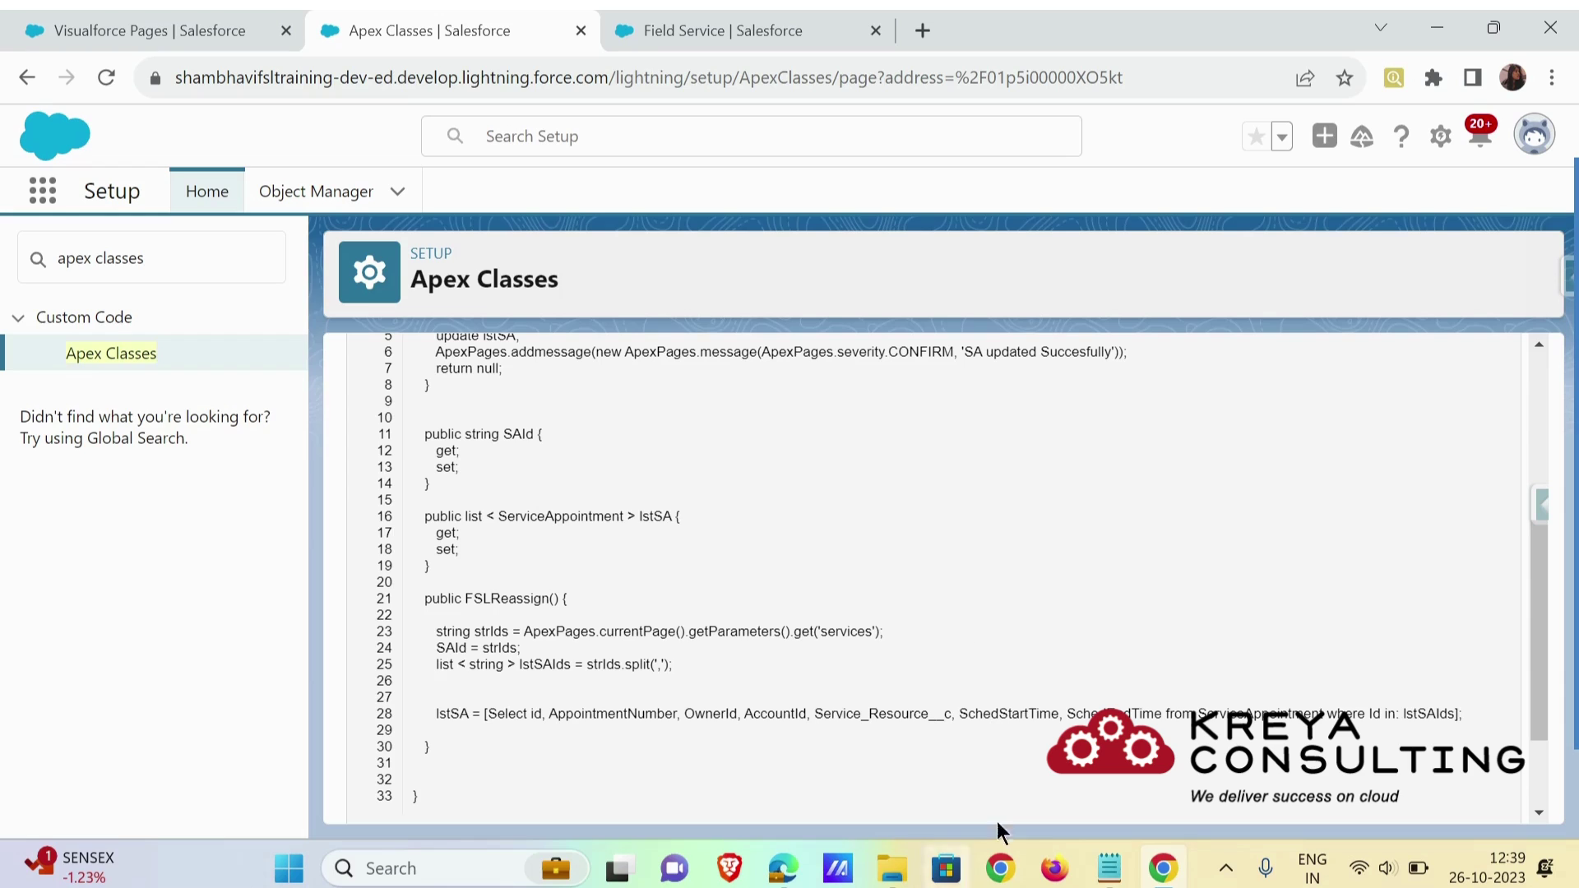
scroll(899, 633, up, 2)
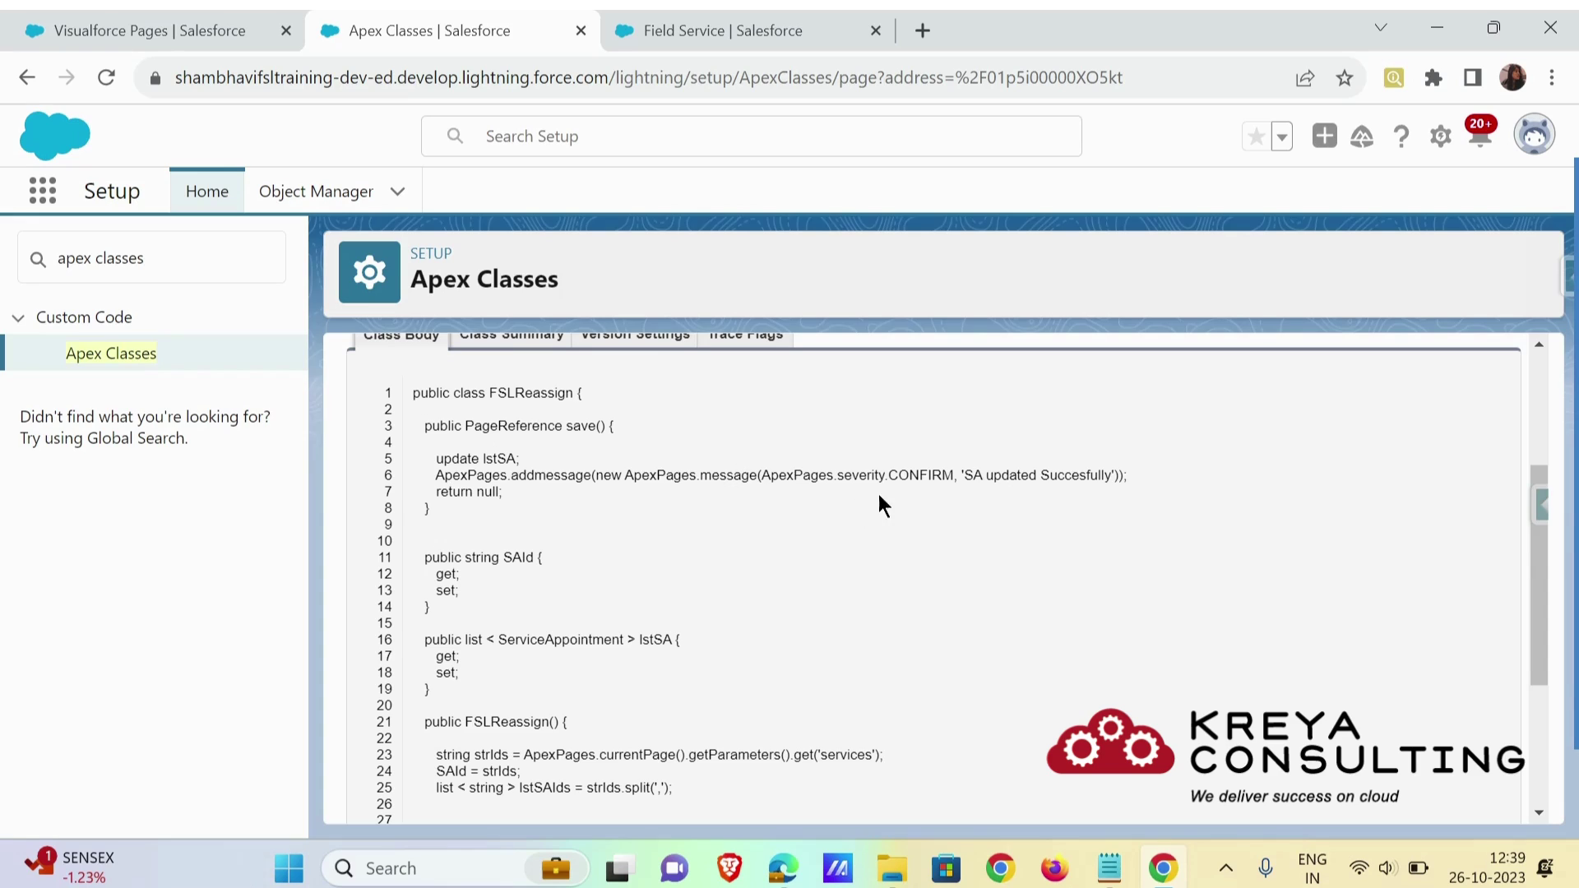
drag(975, 481, 1085, 484)
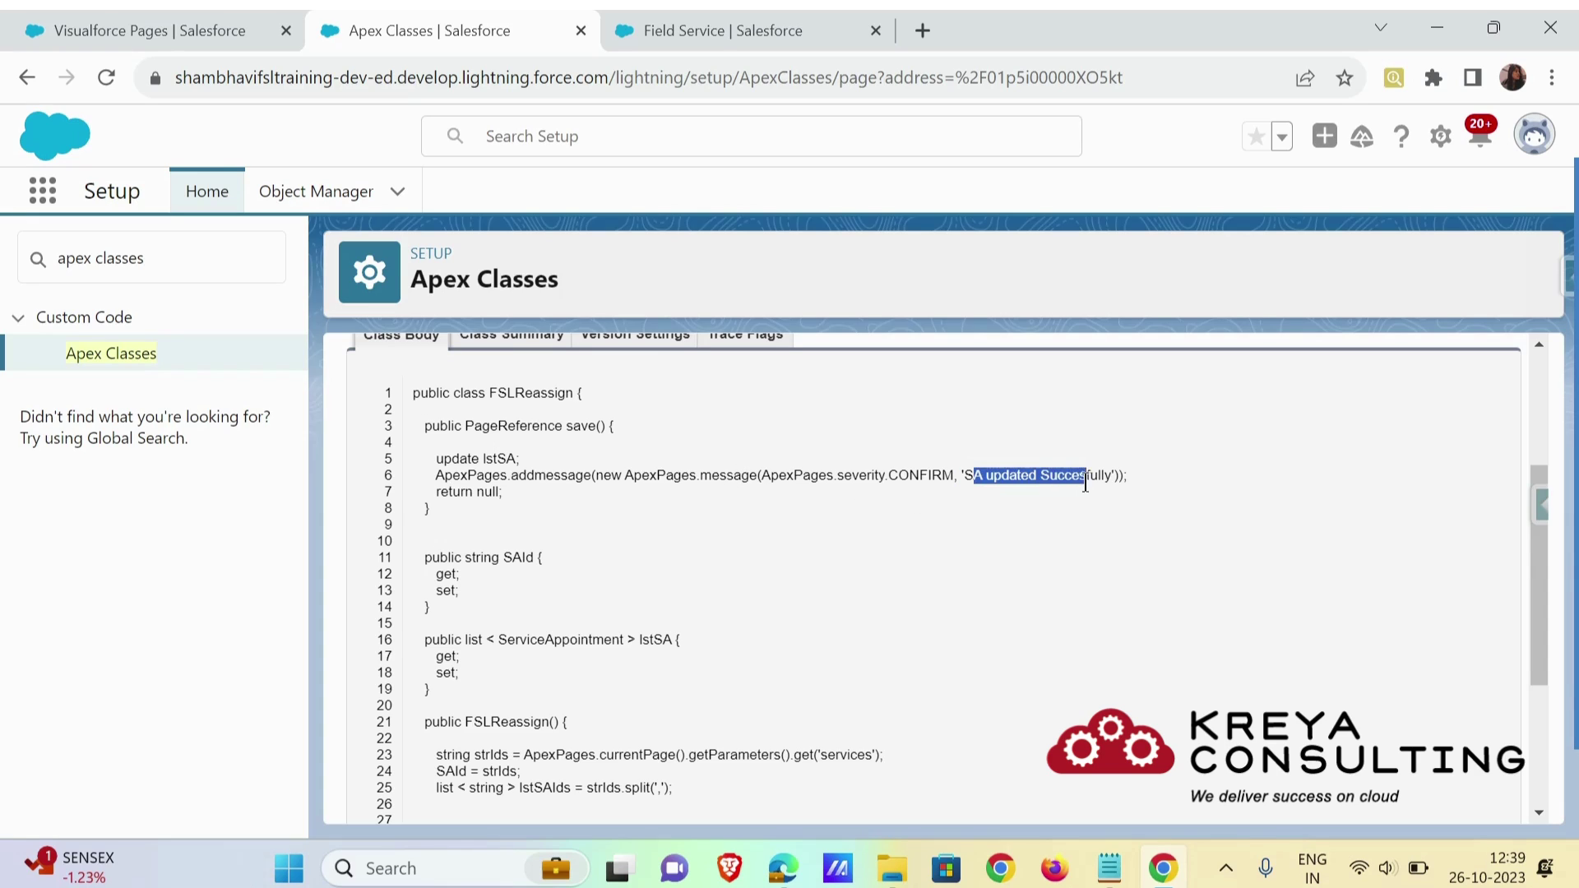
click(1034, 465)
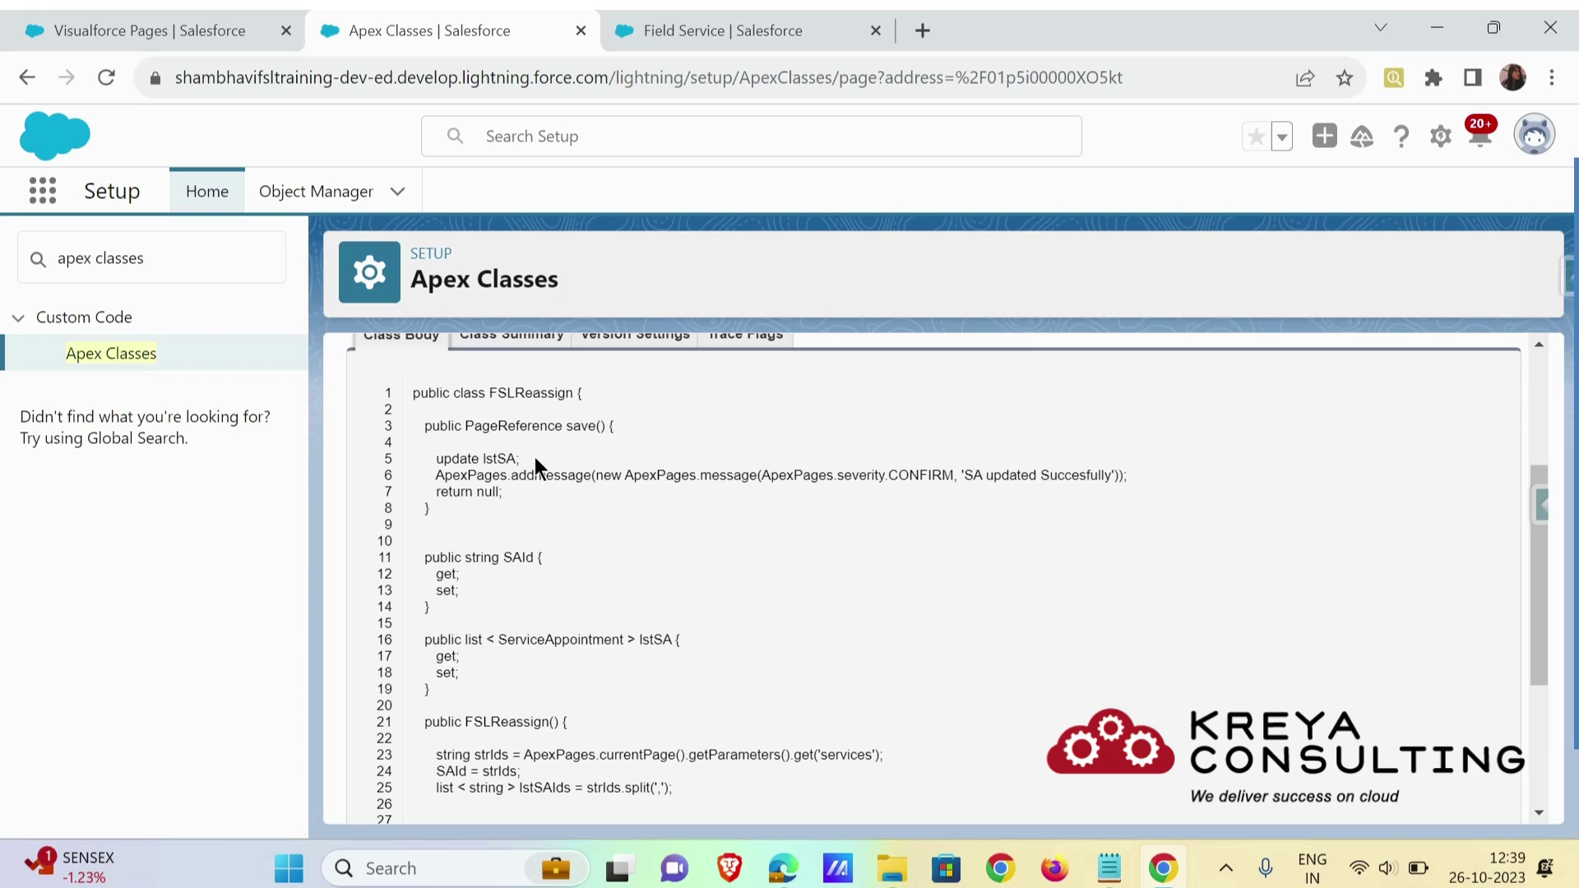
- Review the FSLReassign class body from the save method and the SAId and lstSA properties to the constructor's appointment query
scroll(535, 457, down, 2)
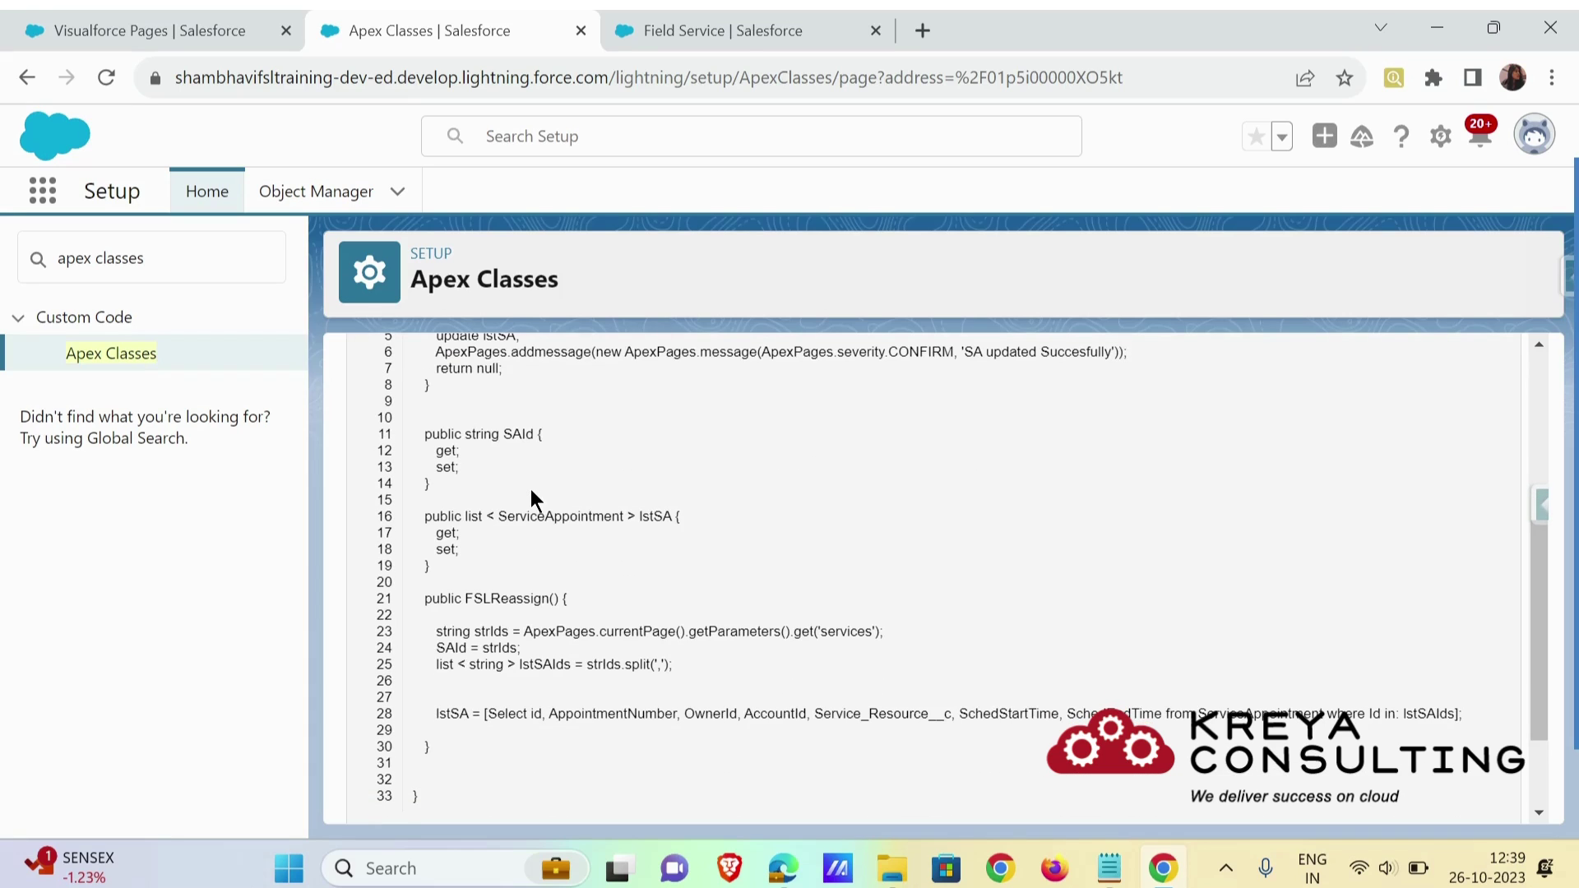
scroll(530, 490, up, 2)
scroll(530, 490, down, 2)
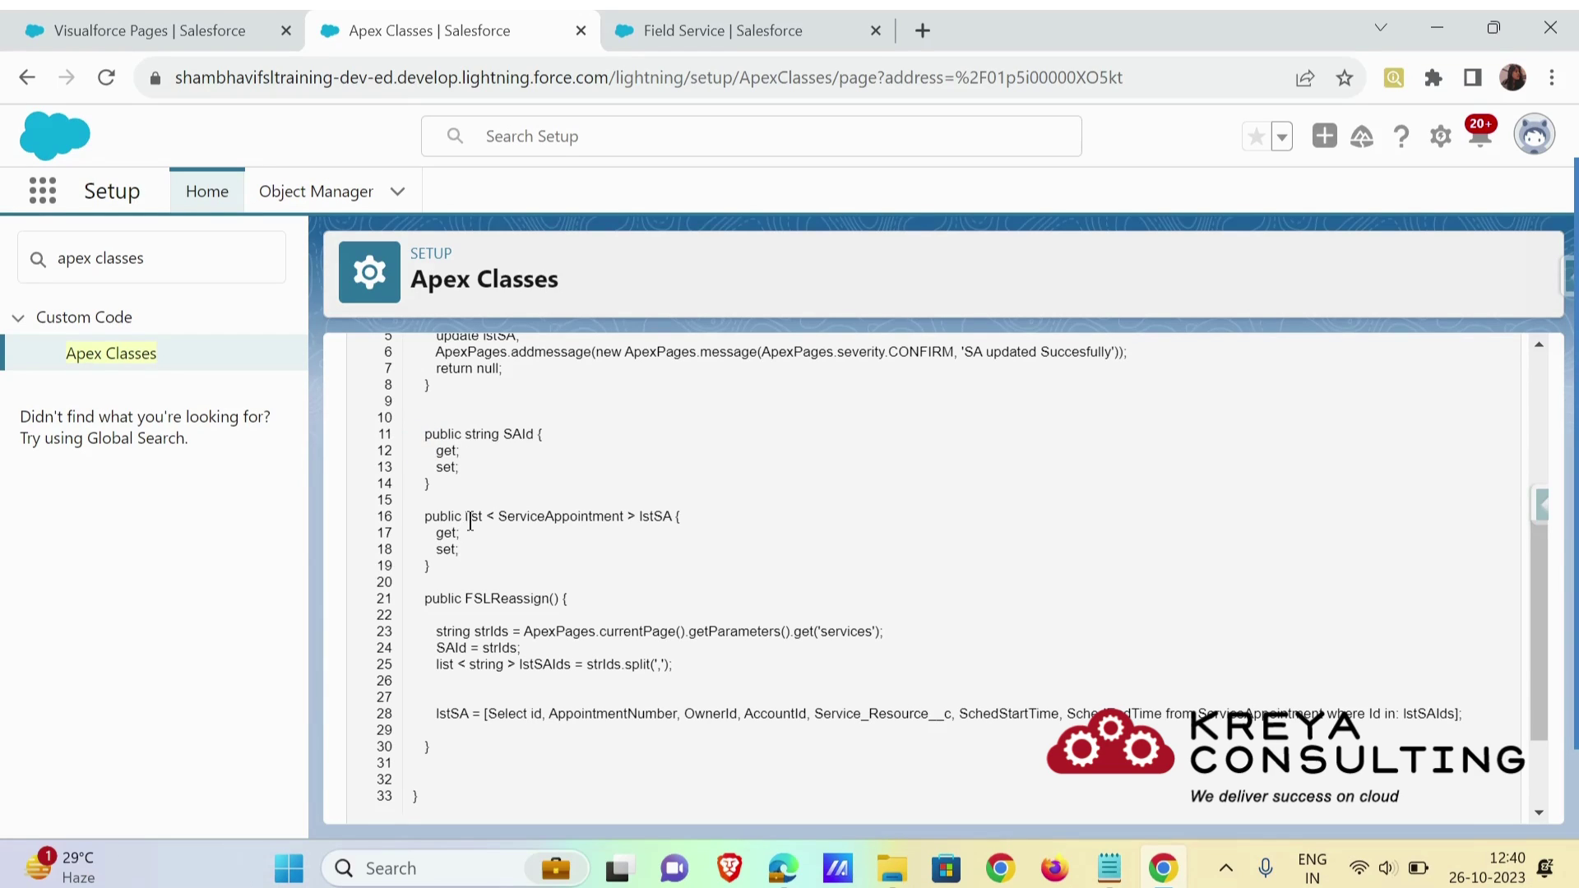
scroll(470, 520, down, 3)
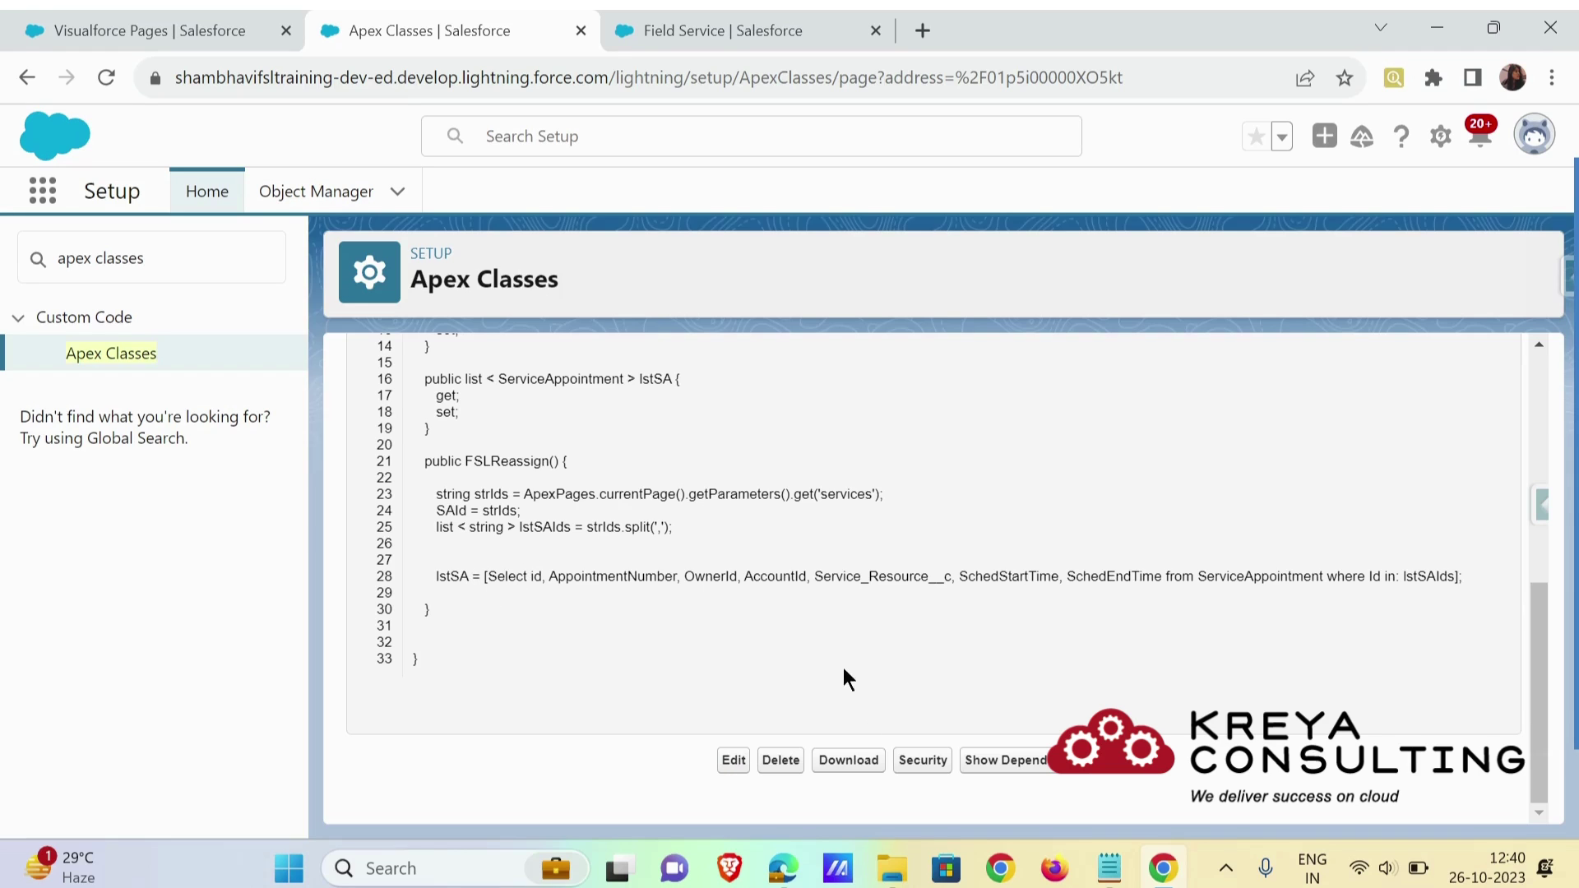
scroll(833, 523, up, 5)
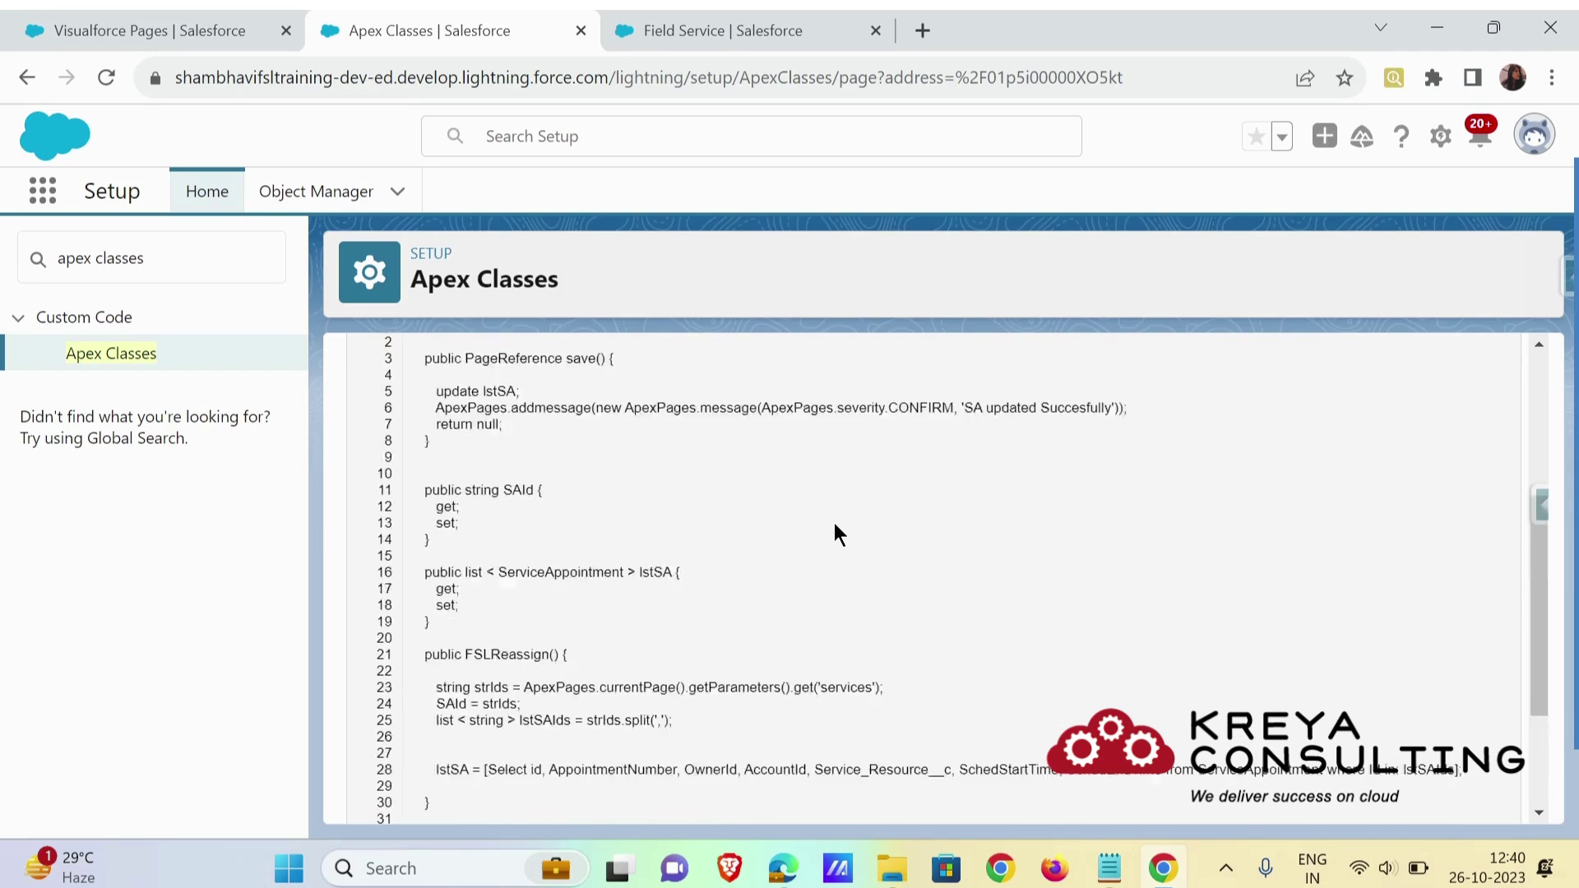
scroll(834, 523, down, 5)
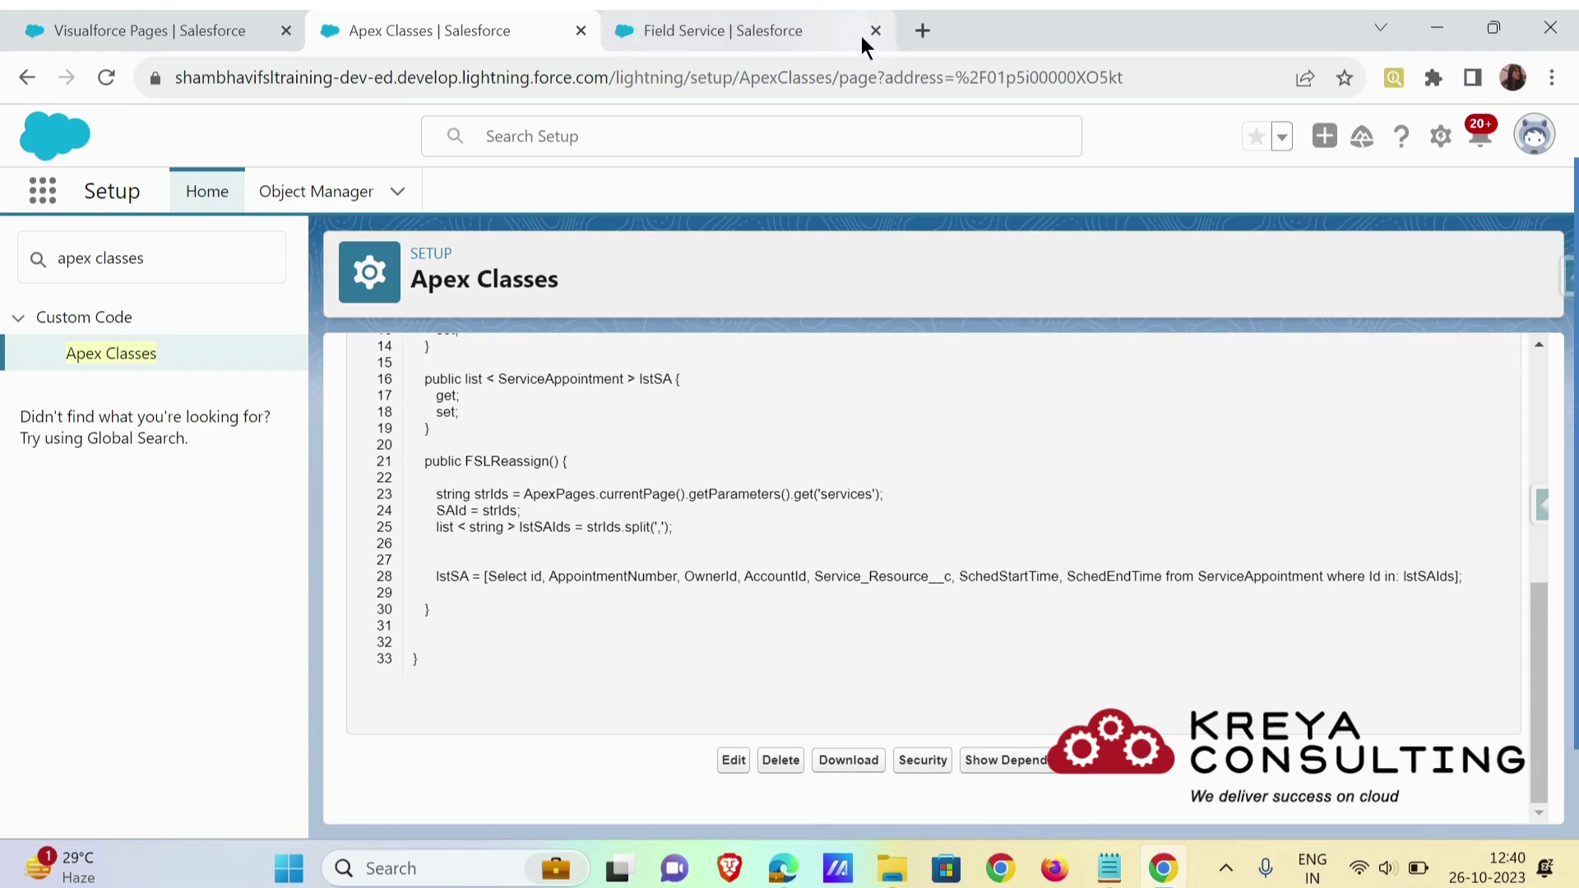
- In the dispatcher console's Reassign form, set SA-0515's service resource to the technician assigned to SA-0610 and SA-0790
click(664, 33)
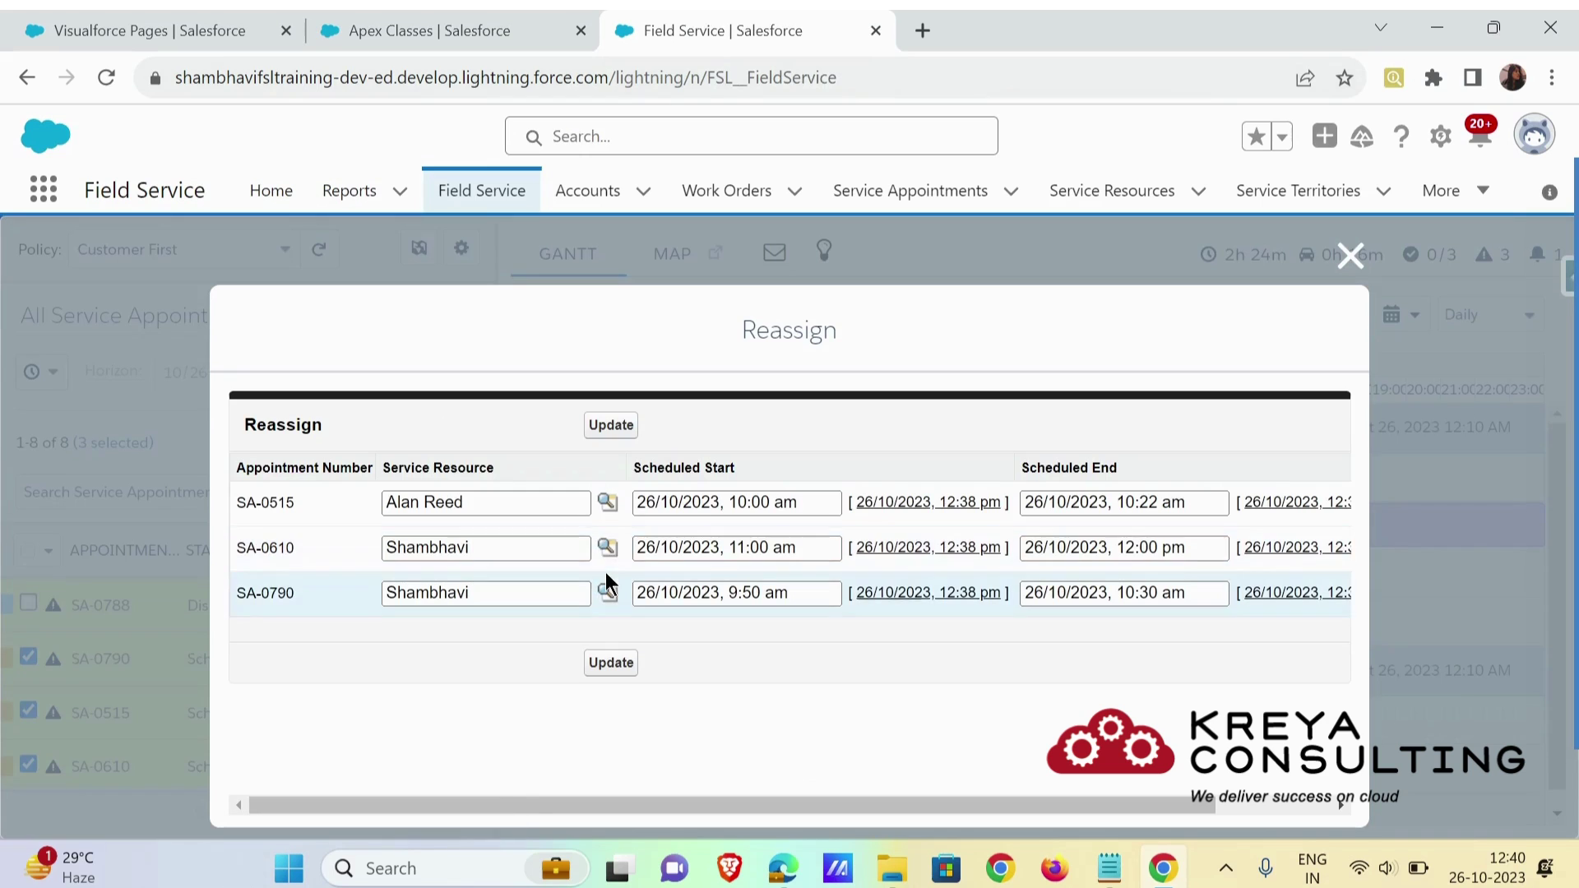
click(609, 503)
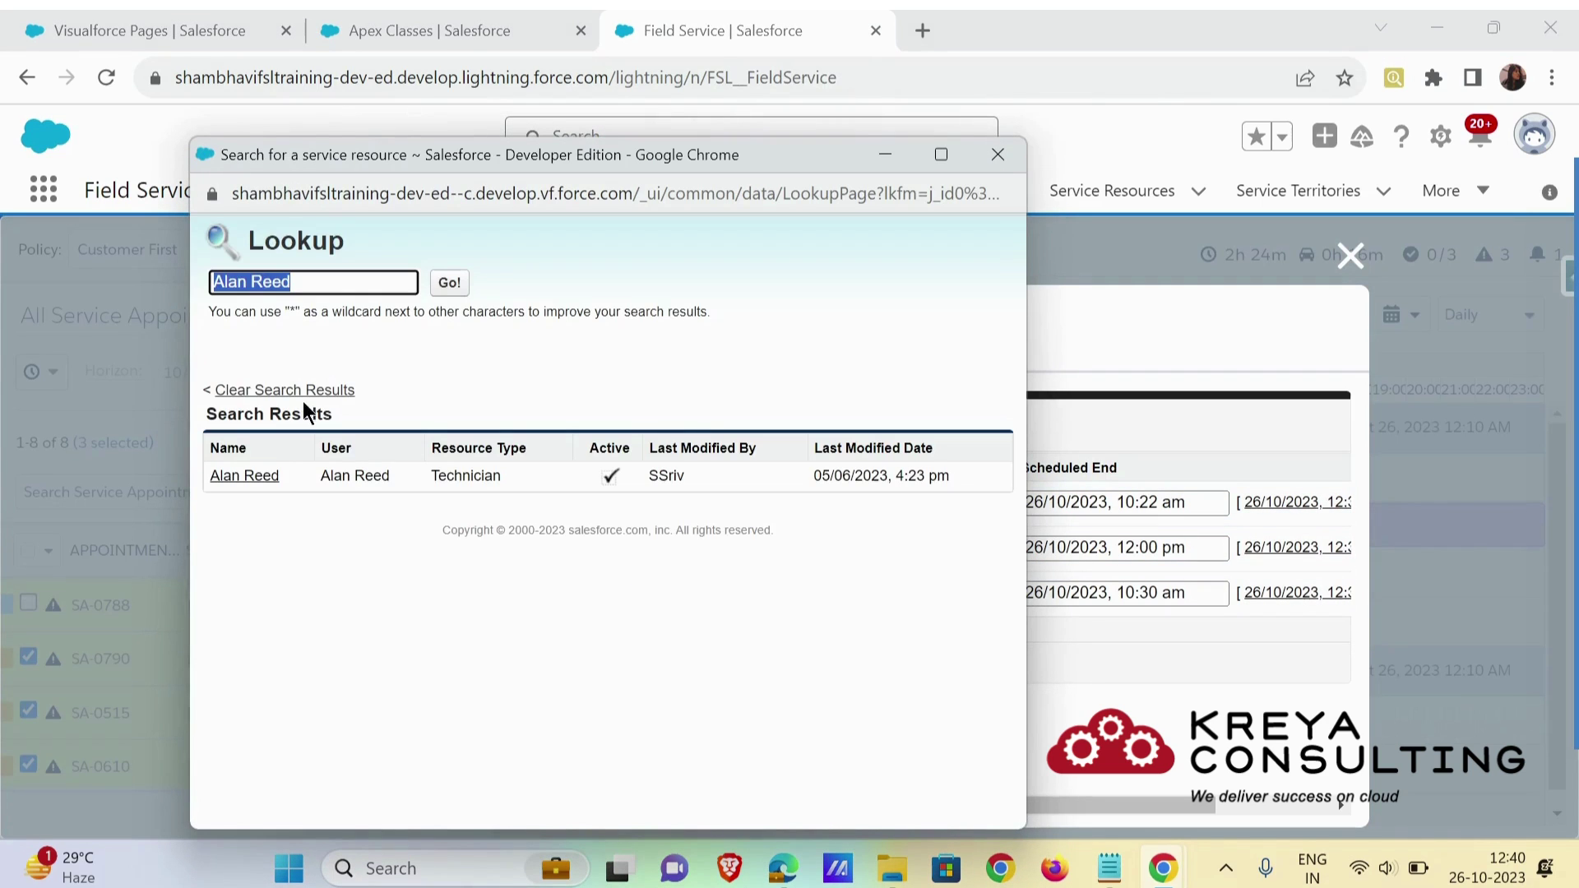
click(290, 388)
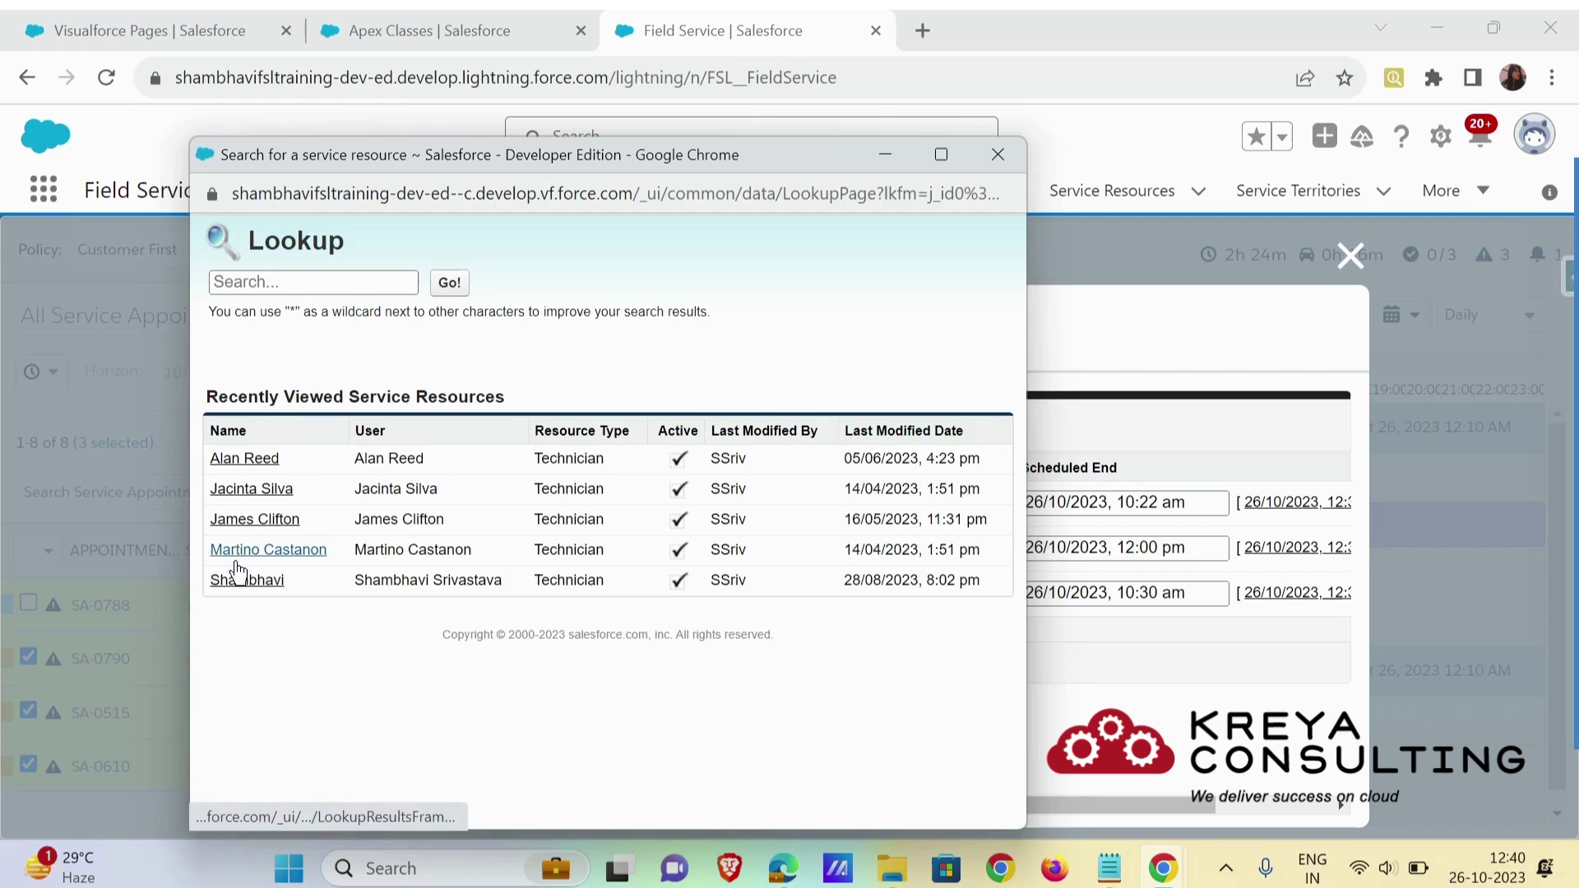
click(235, 581)
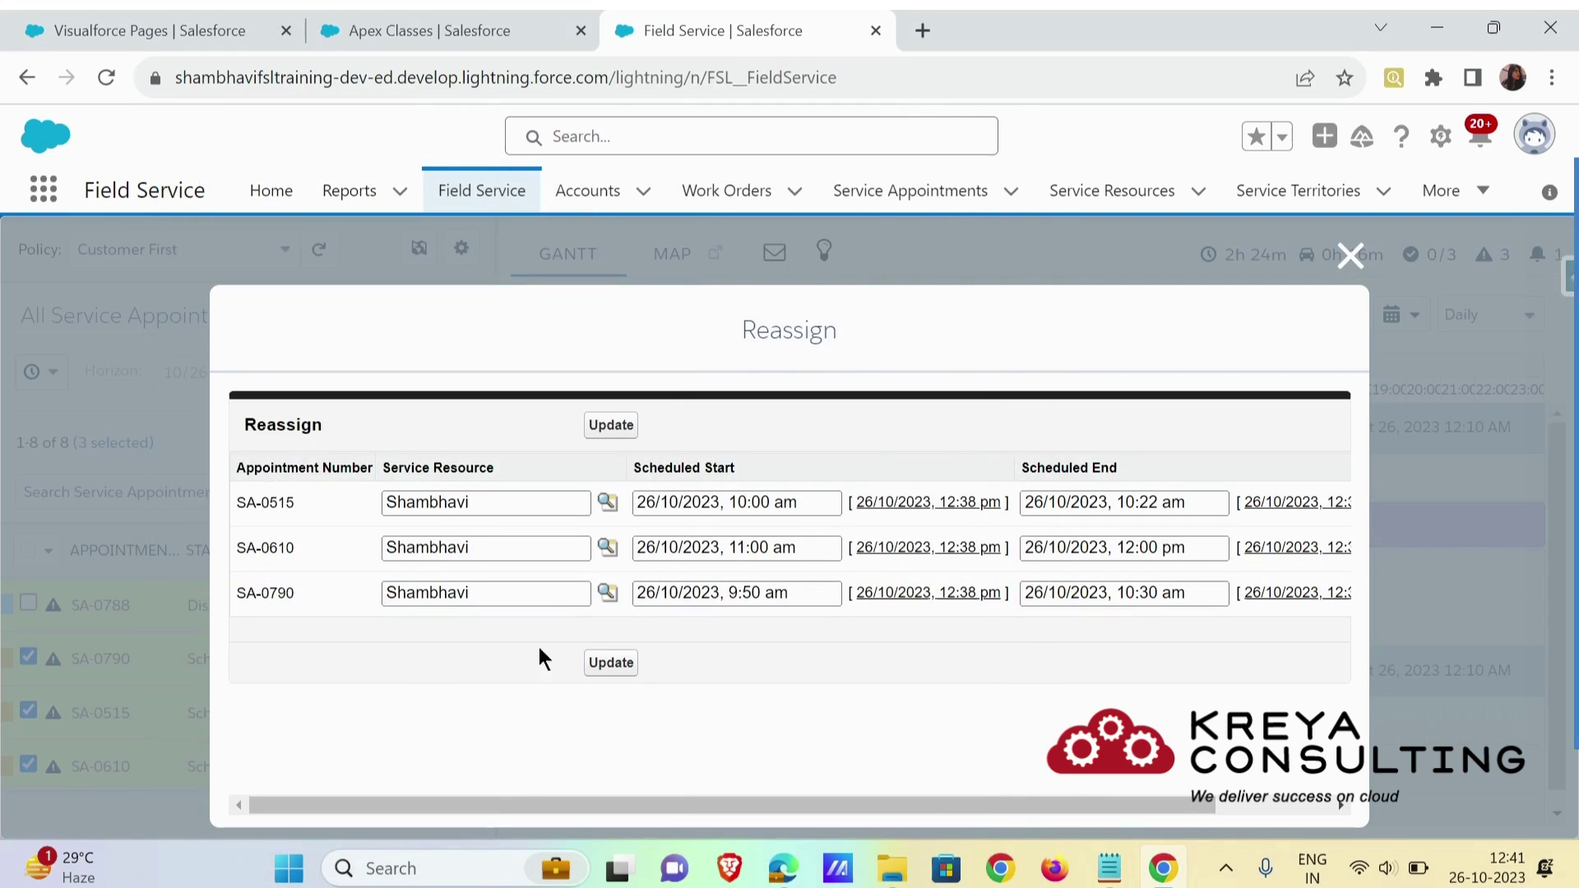
- Set SA-0610's service resource to the third technician among the recently viewed resources and update the appointments
click(607, 547)
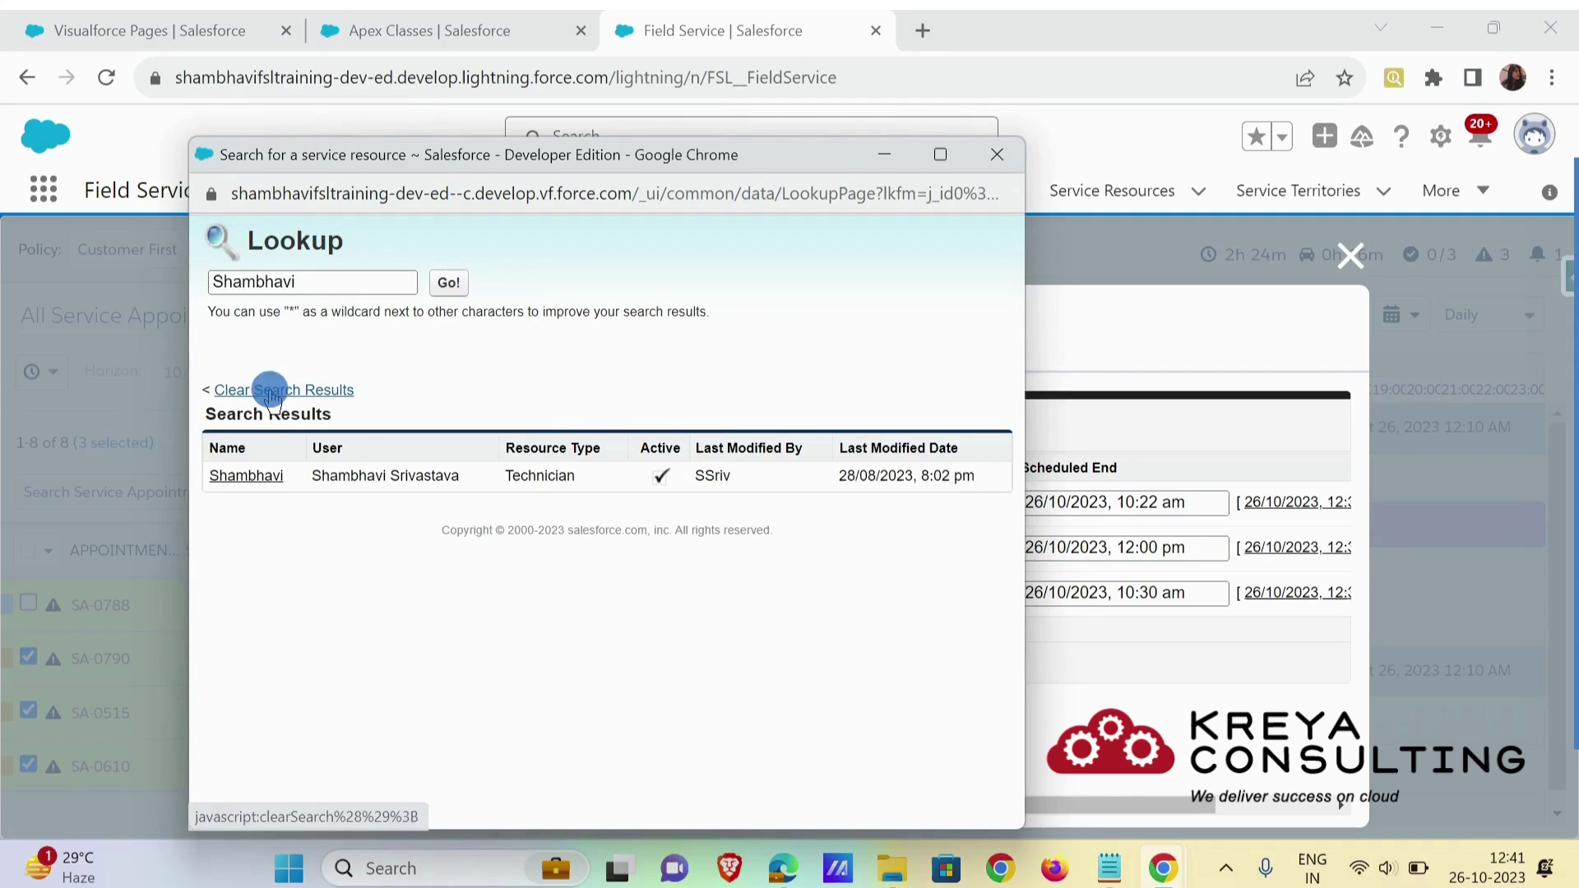
click(265, 391)
click(269, 526)
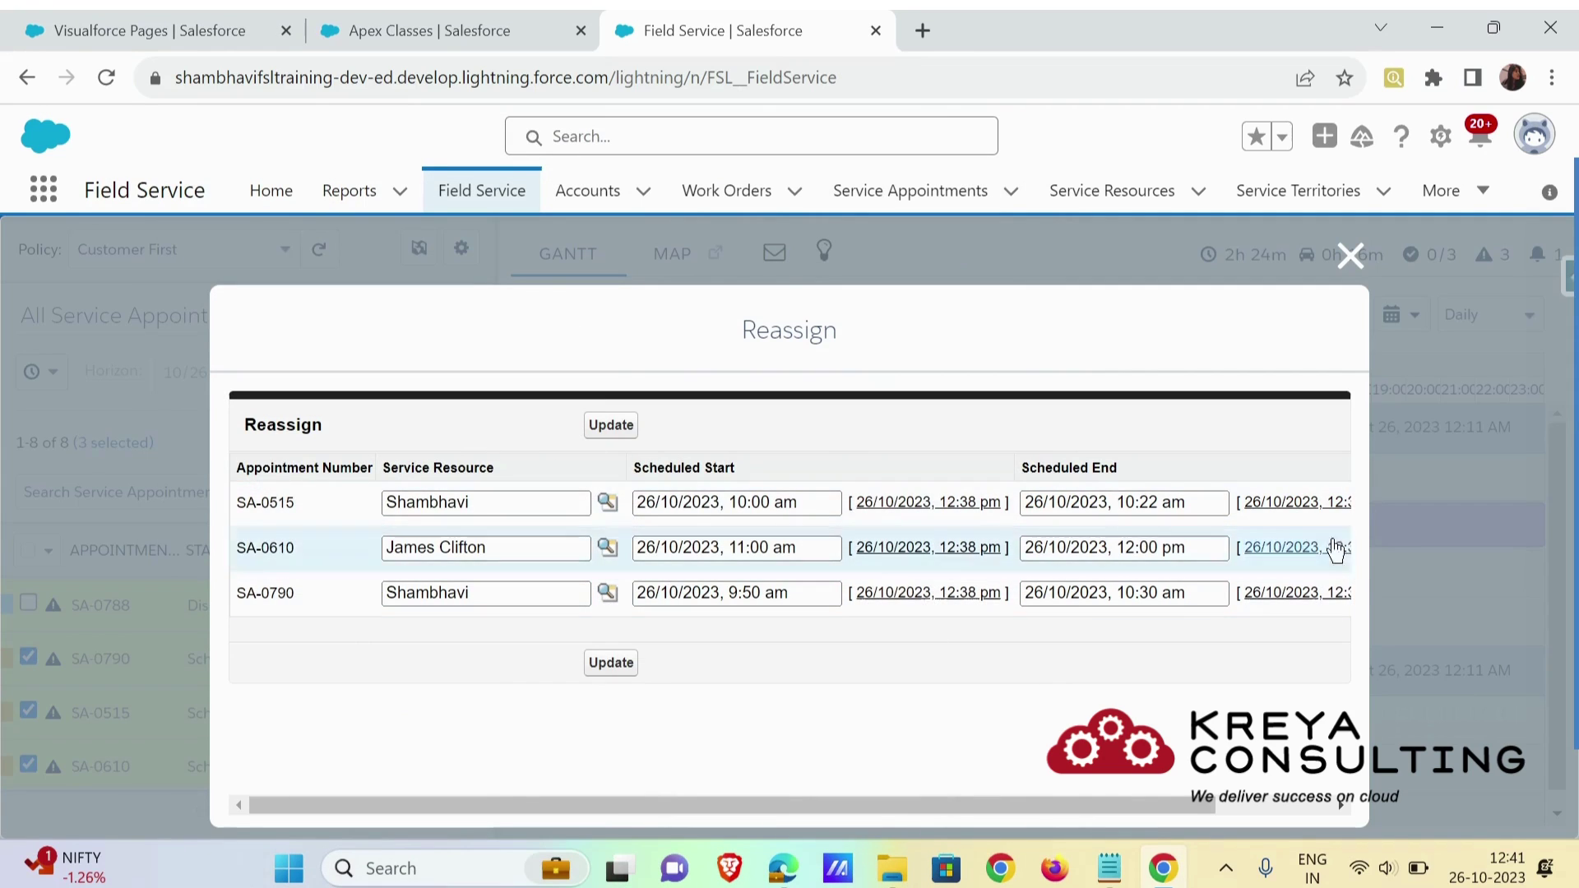
click(613, 424)
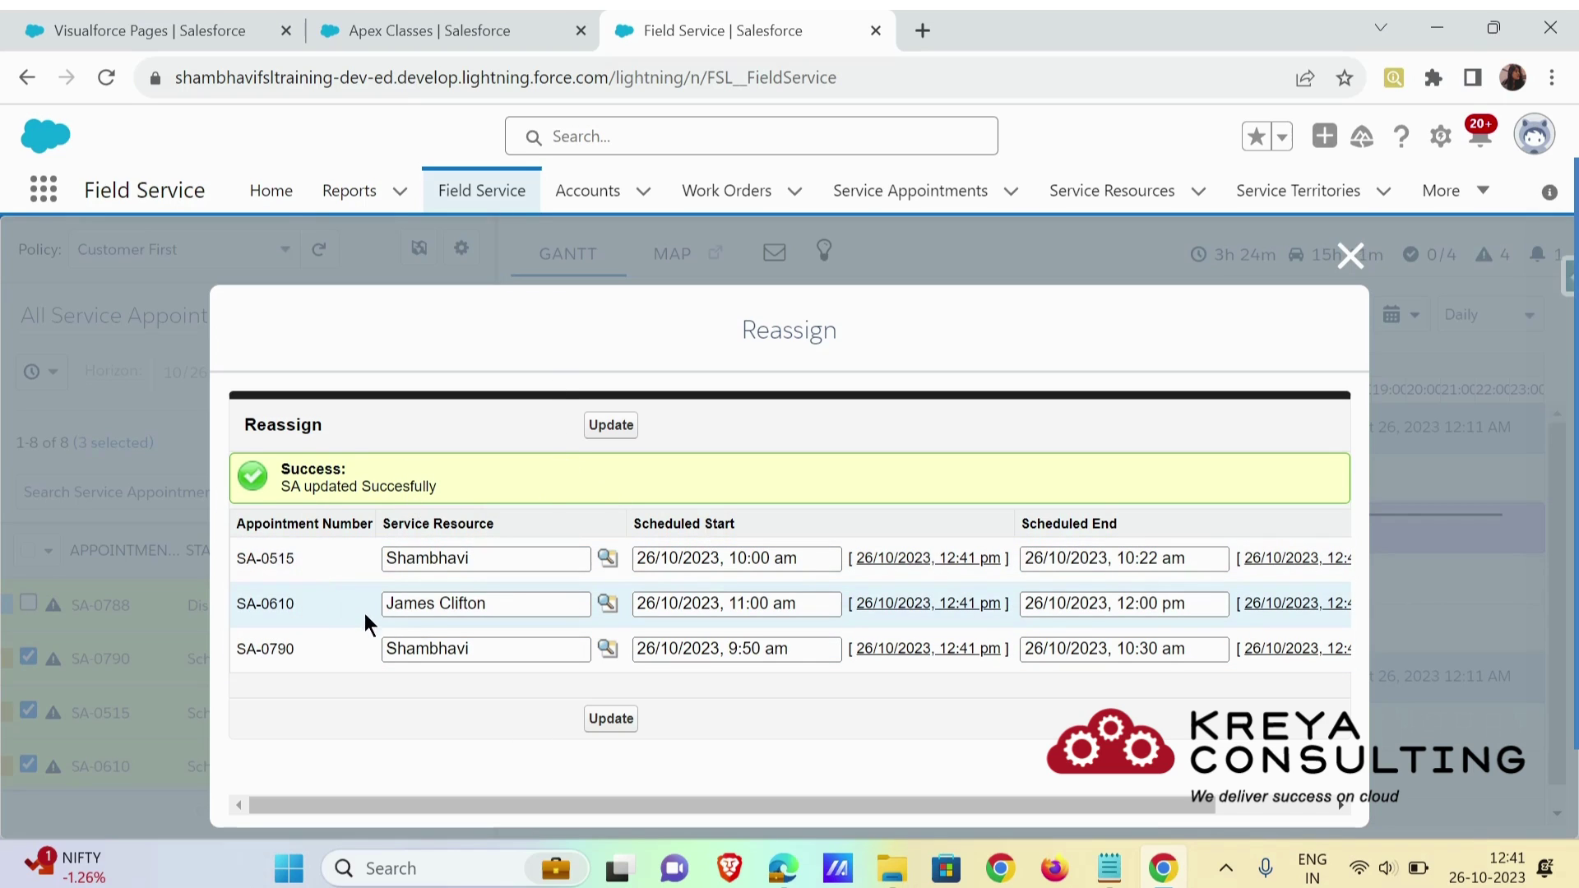
right_click(267, 613)
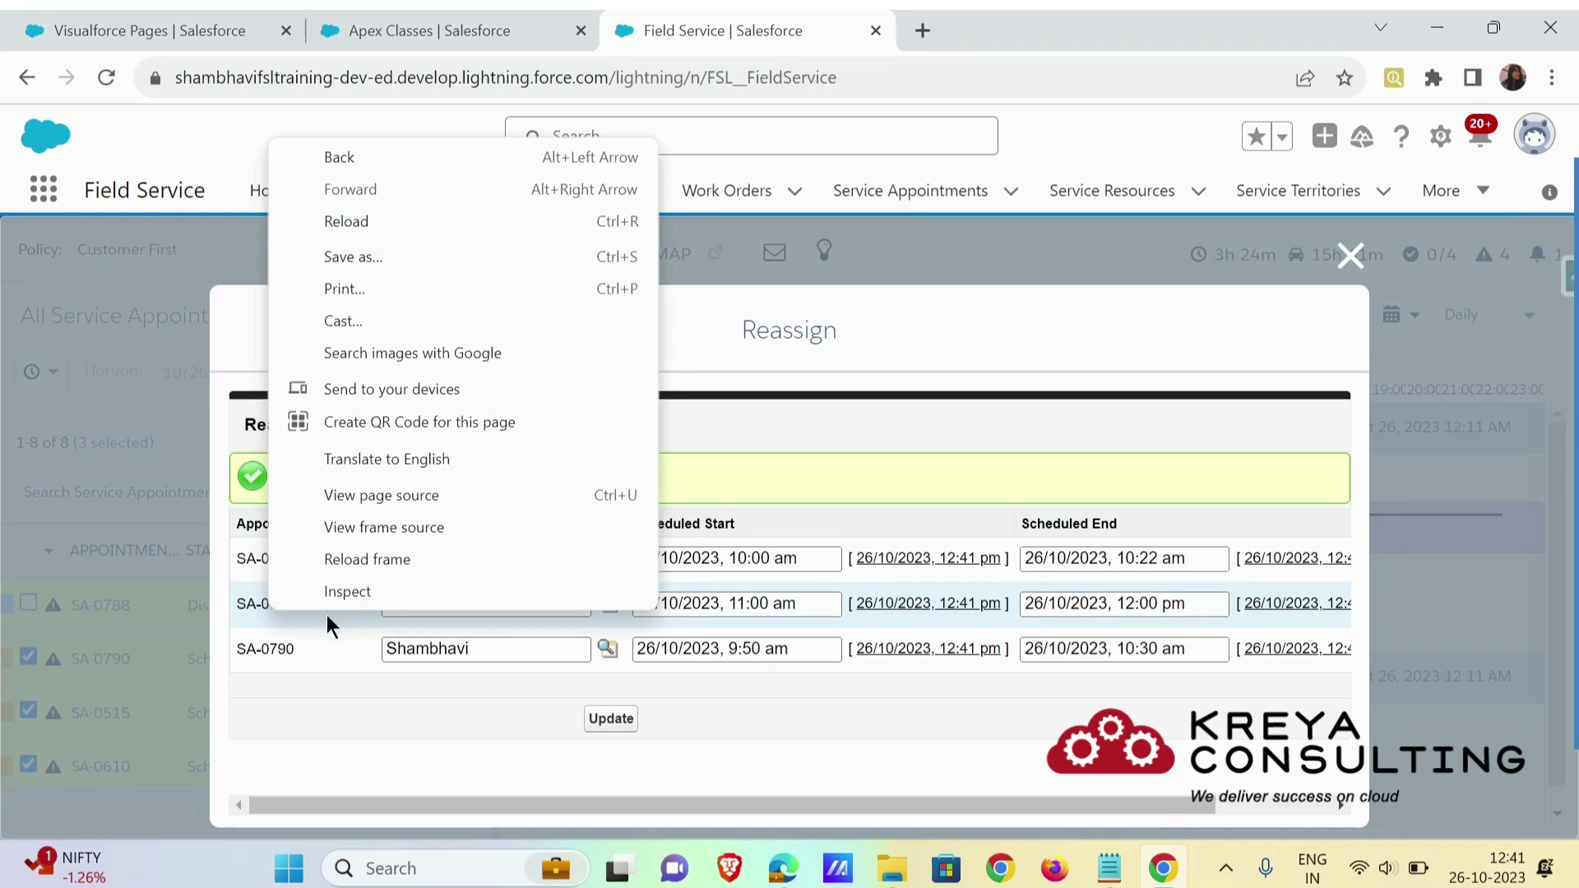
click(310, 717)
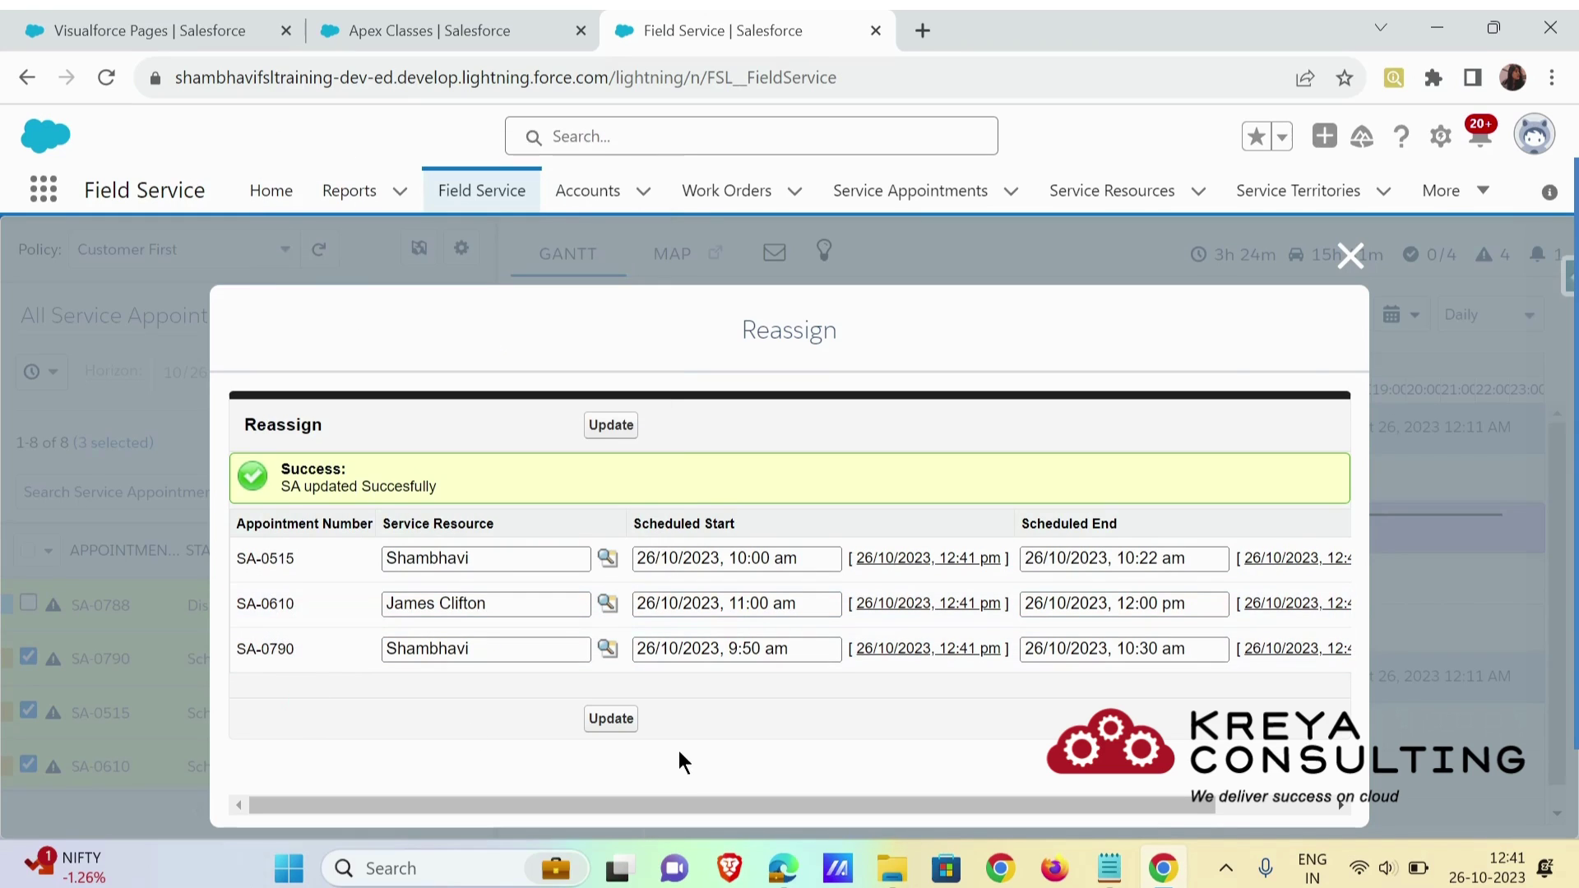
- Close the Reassign form and open SA-0610's full record to check its service resource and scheduled times
click(1351, 256)
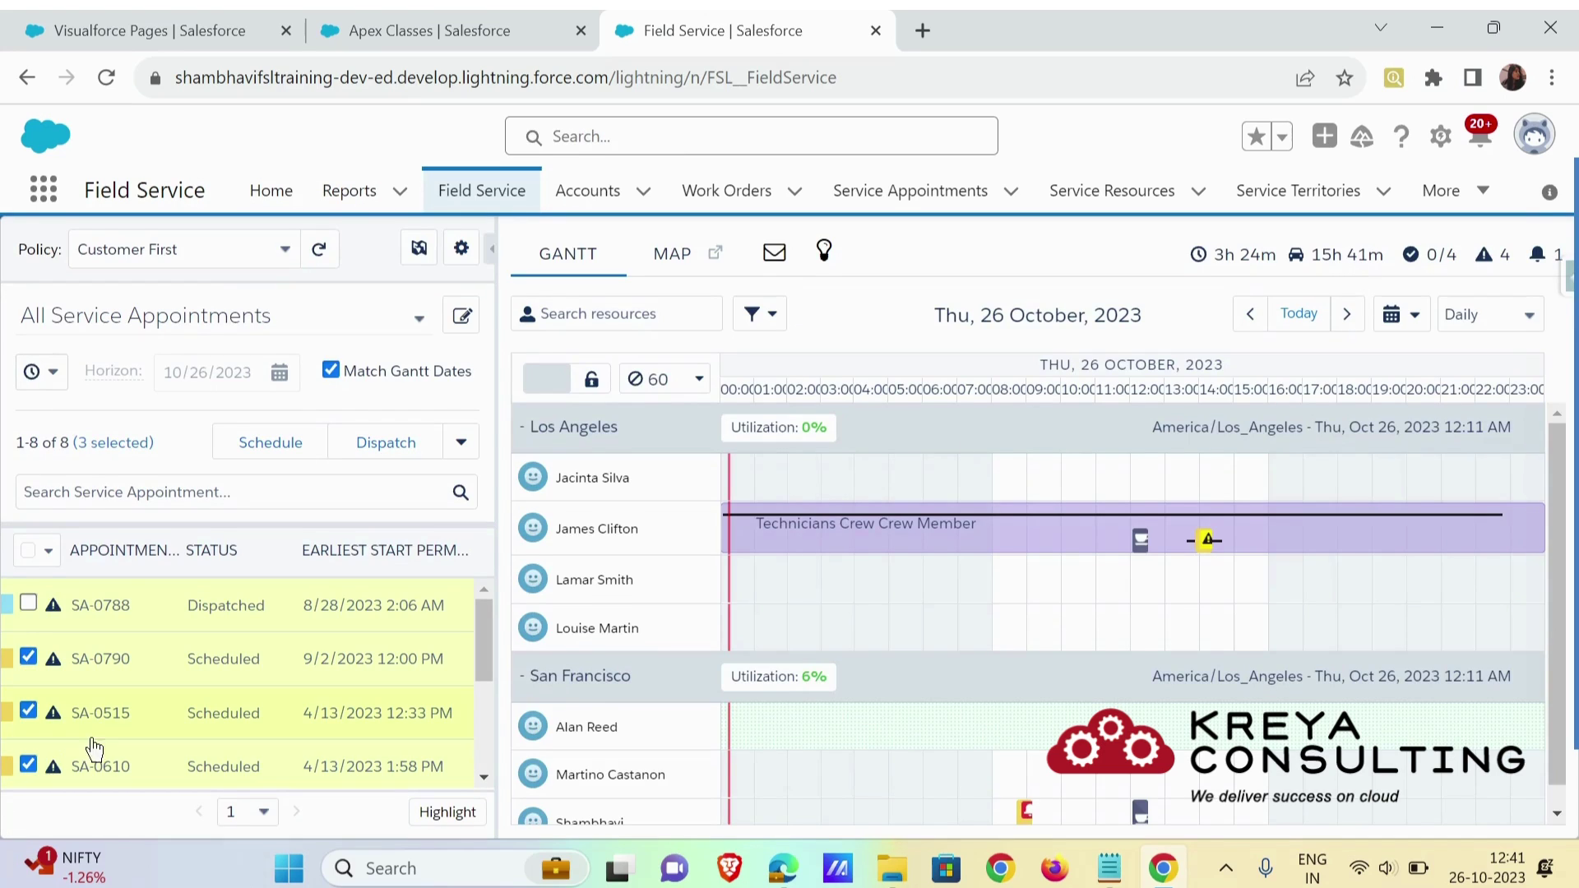
click(120, 766)
scroll(171, 729, down, 1)
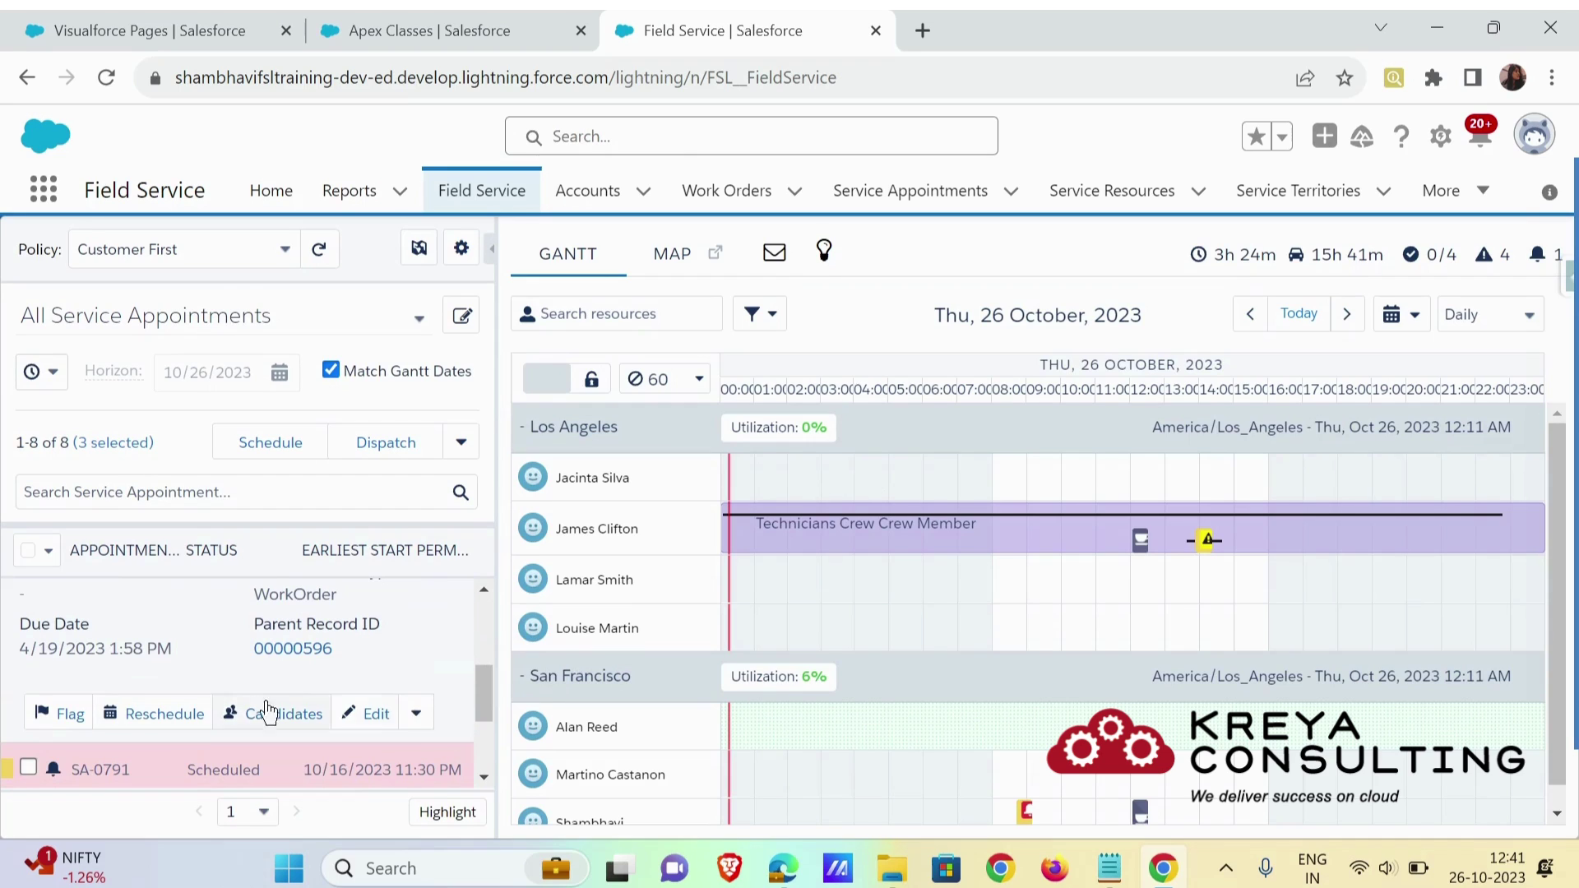
click(370, 713)
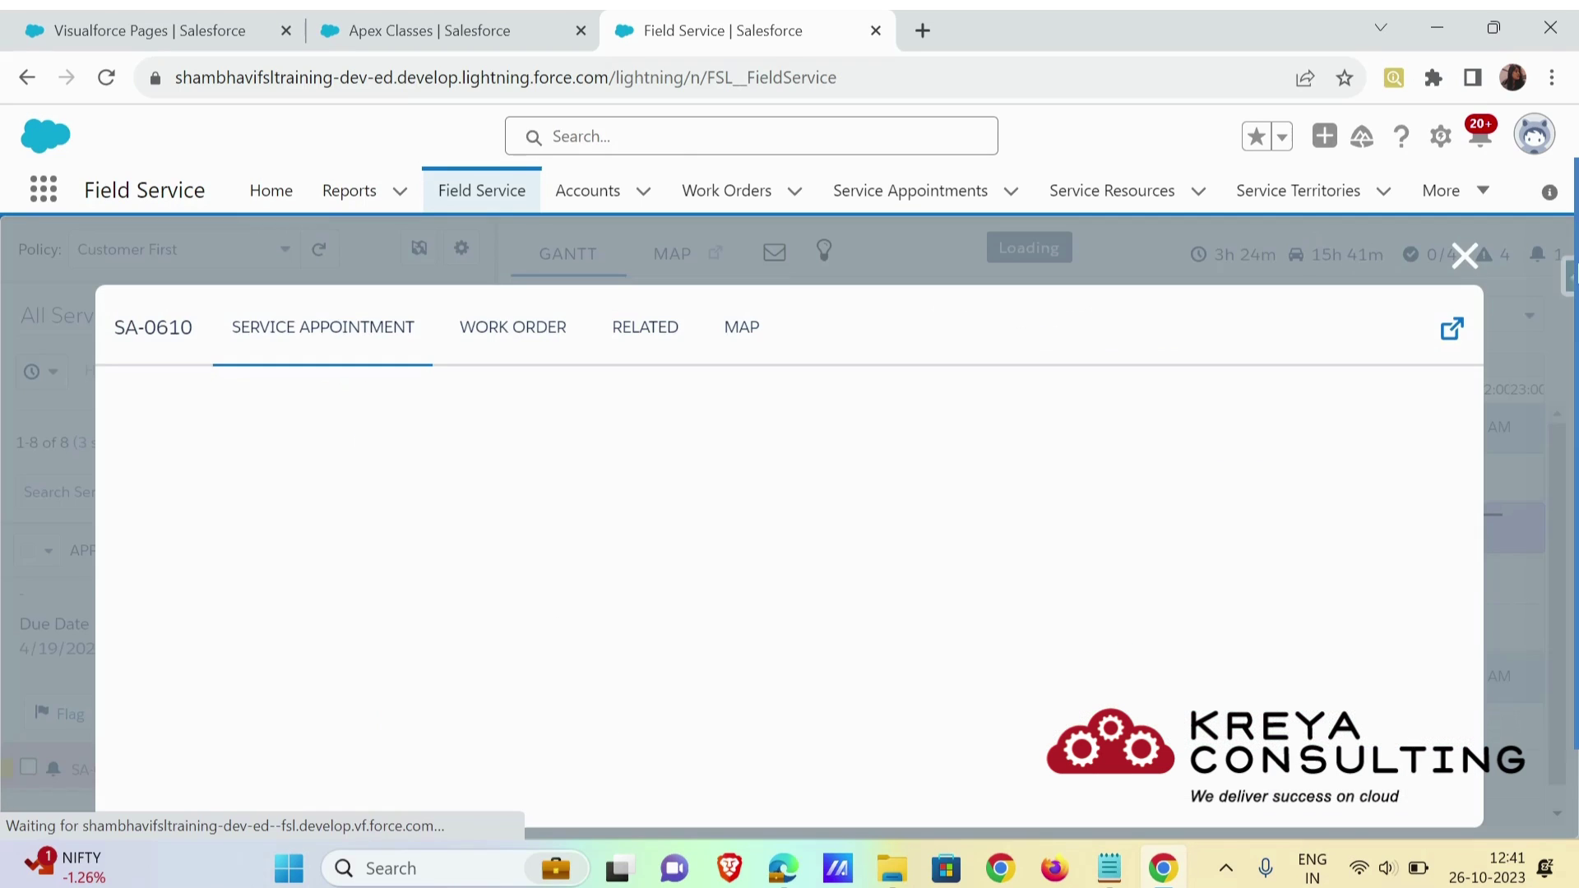
click(1451, 328)
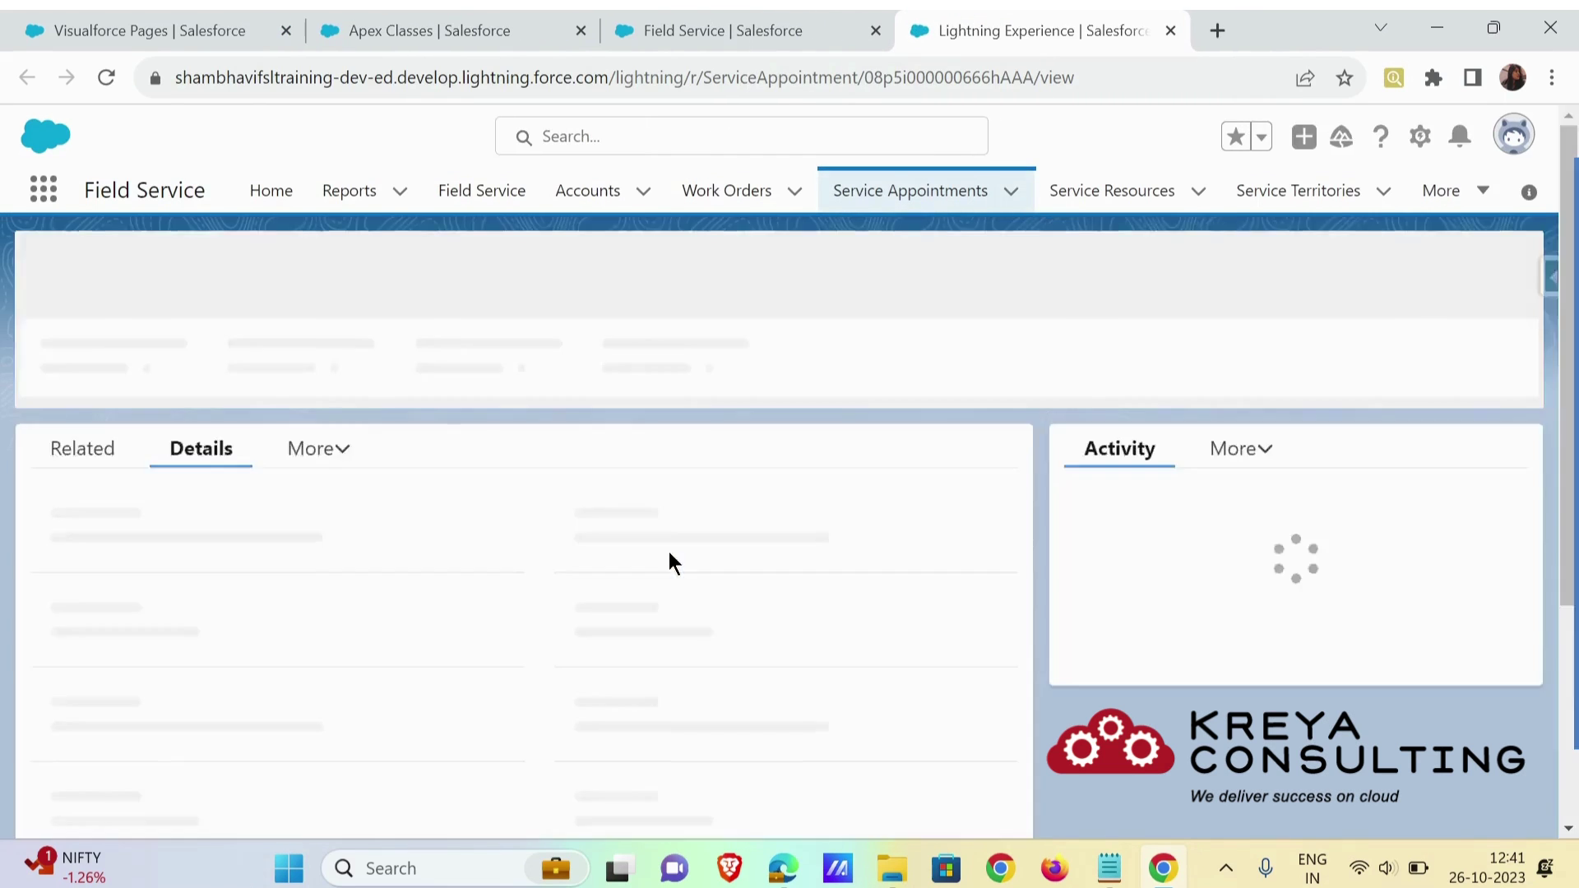
scroll(625, 568, down, 3)
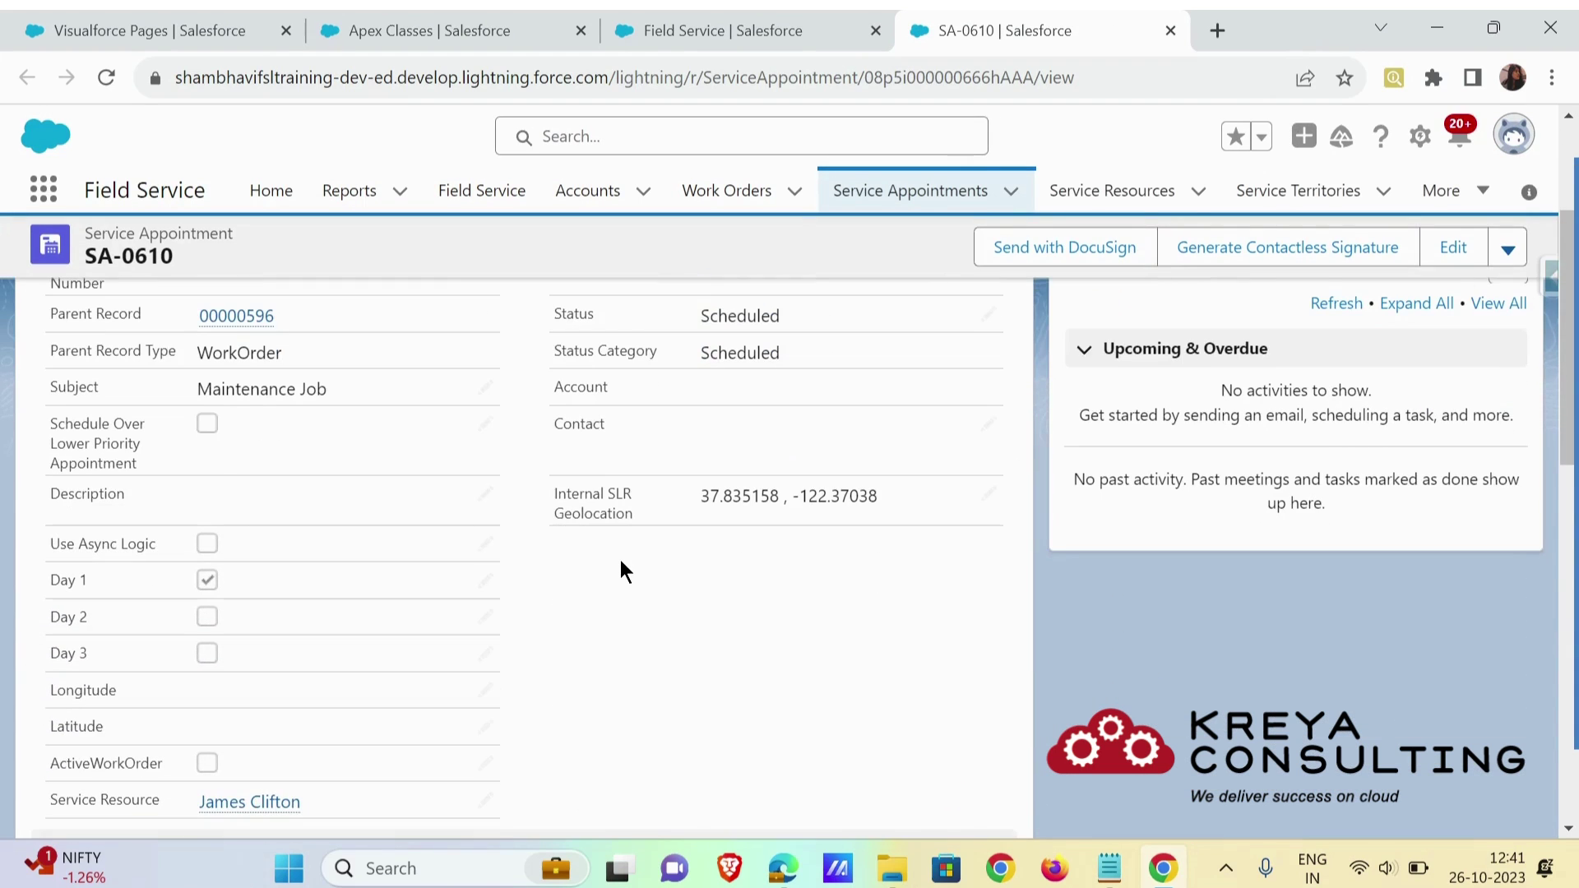
scroll(620, 567, down, 3)
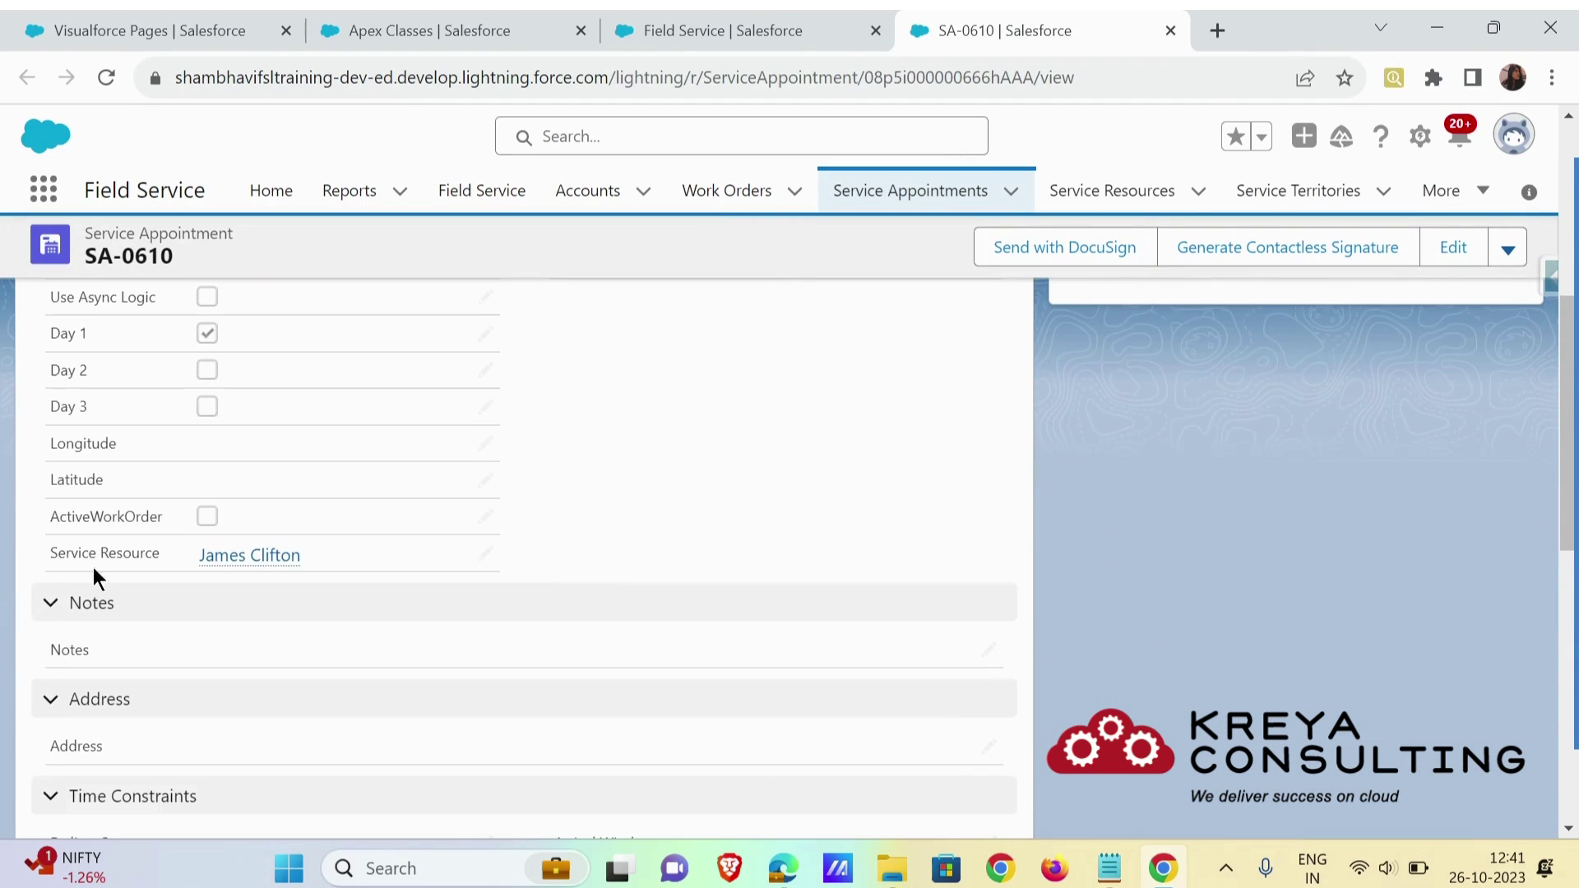
scroll(740, 507, down, 6)
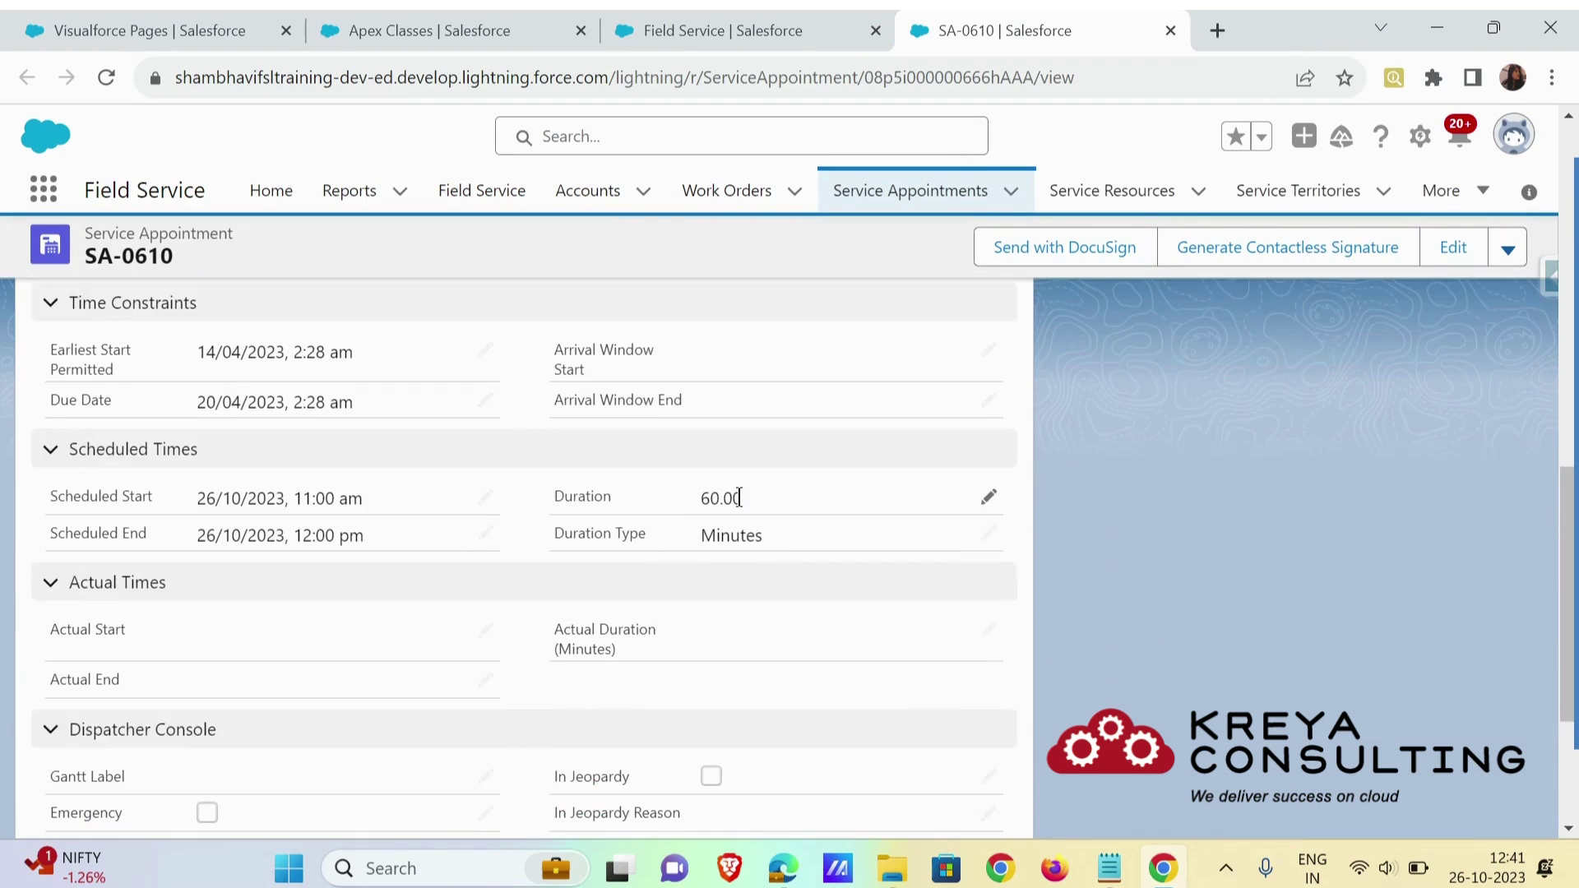
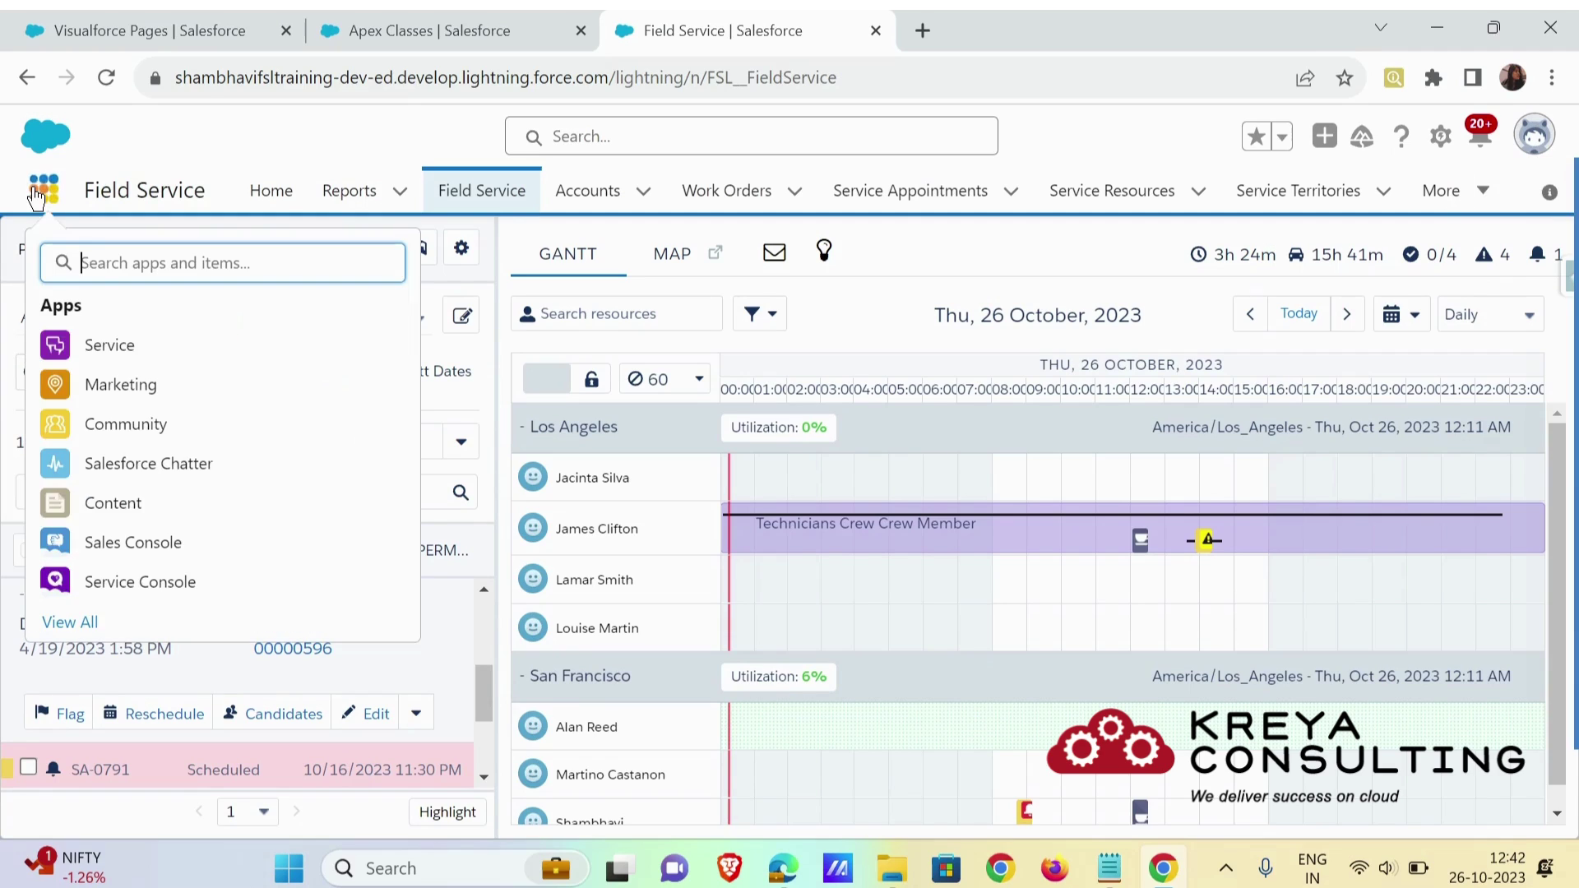
- Open the Field Service Admin app in a new browser tab and go to Field Service Settings
text(fi)
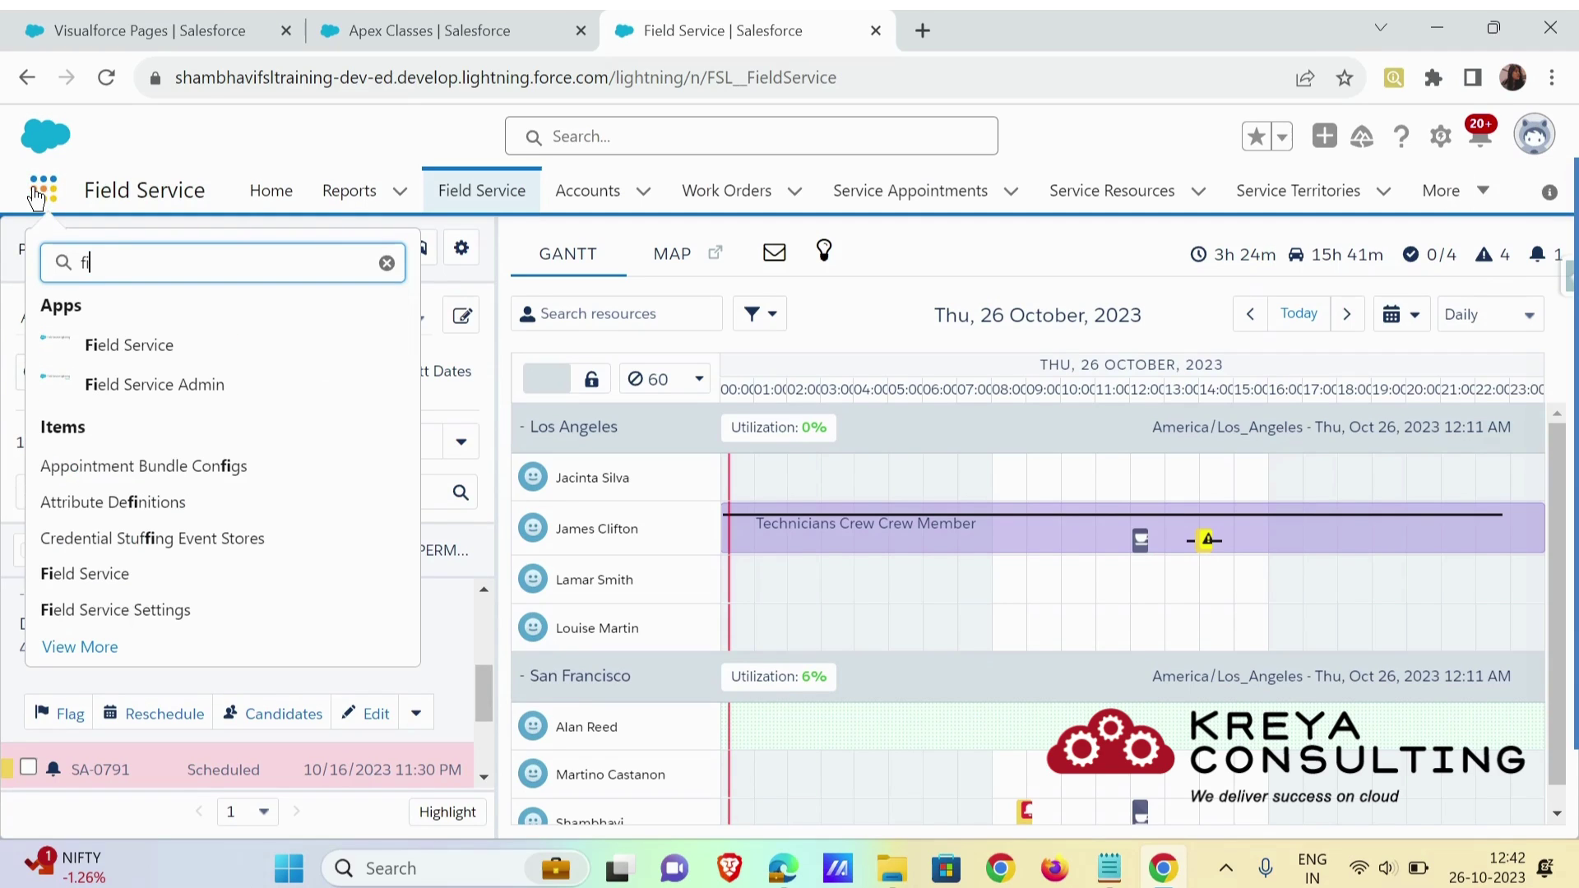
right_click(153, 388)
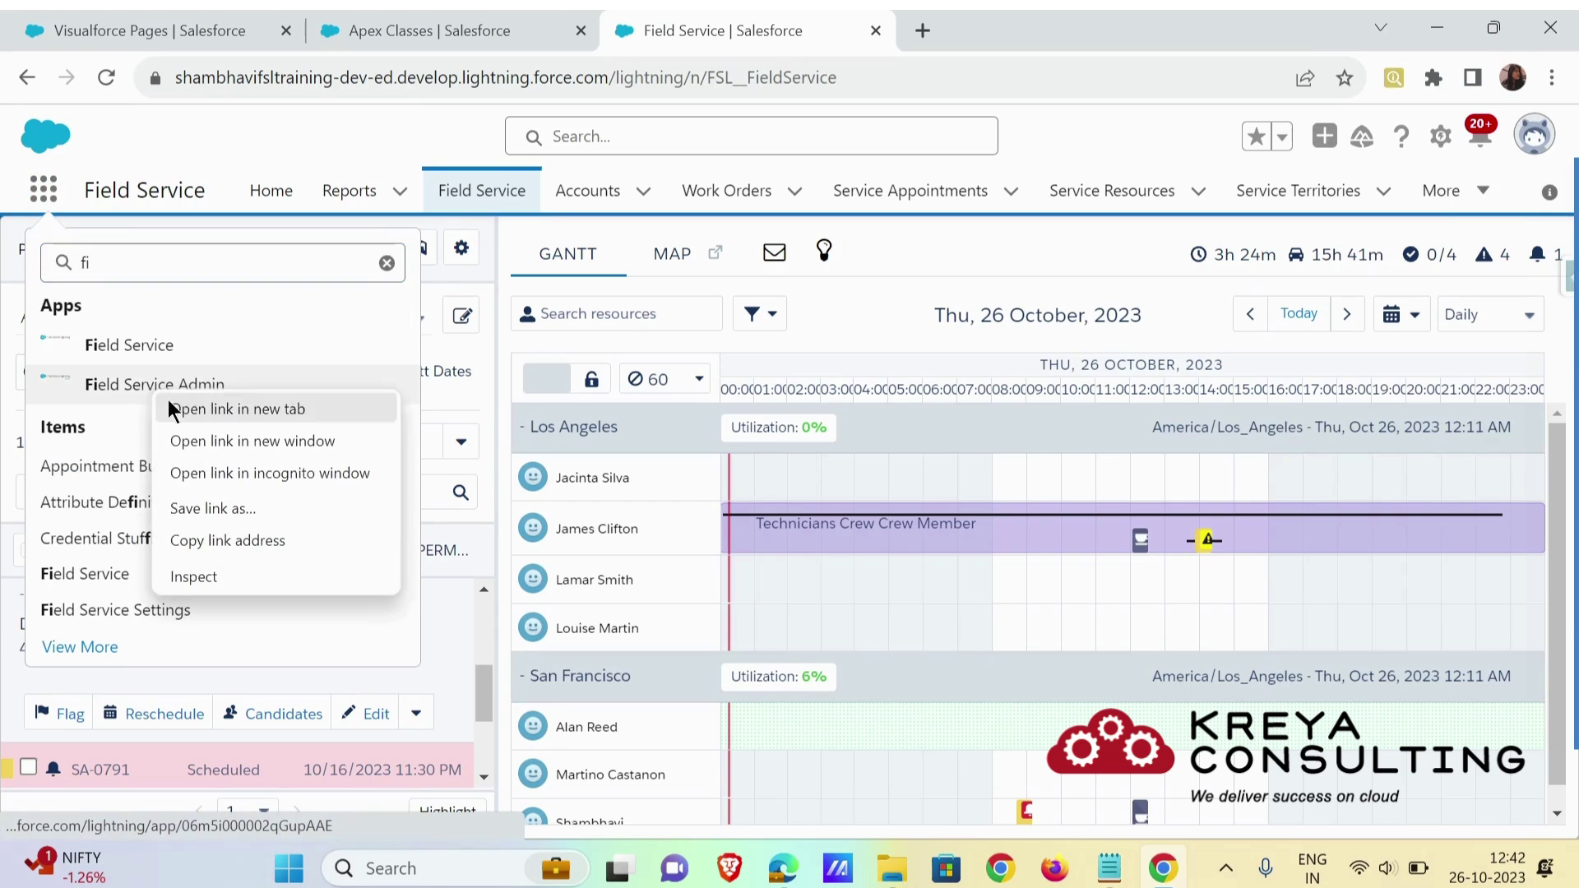
click(174, 409)
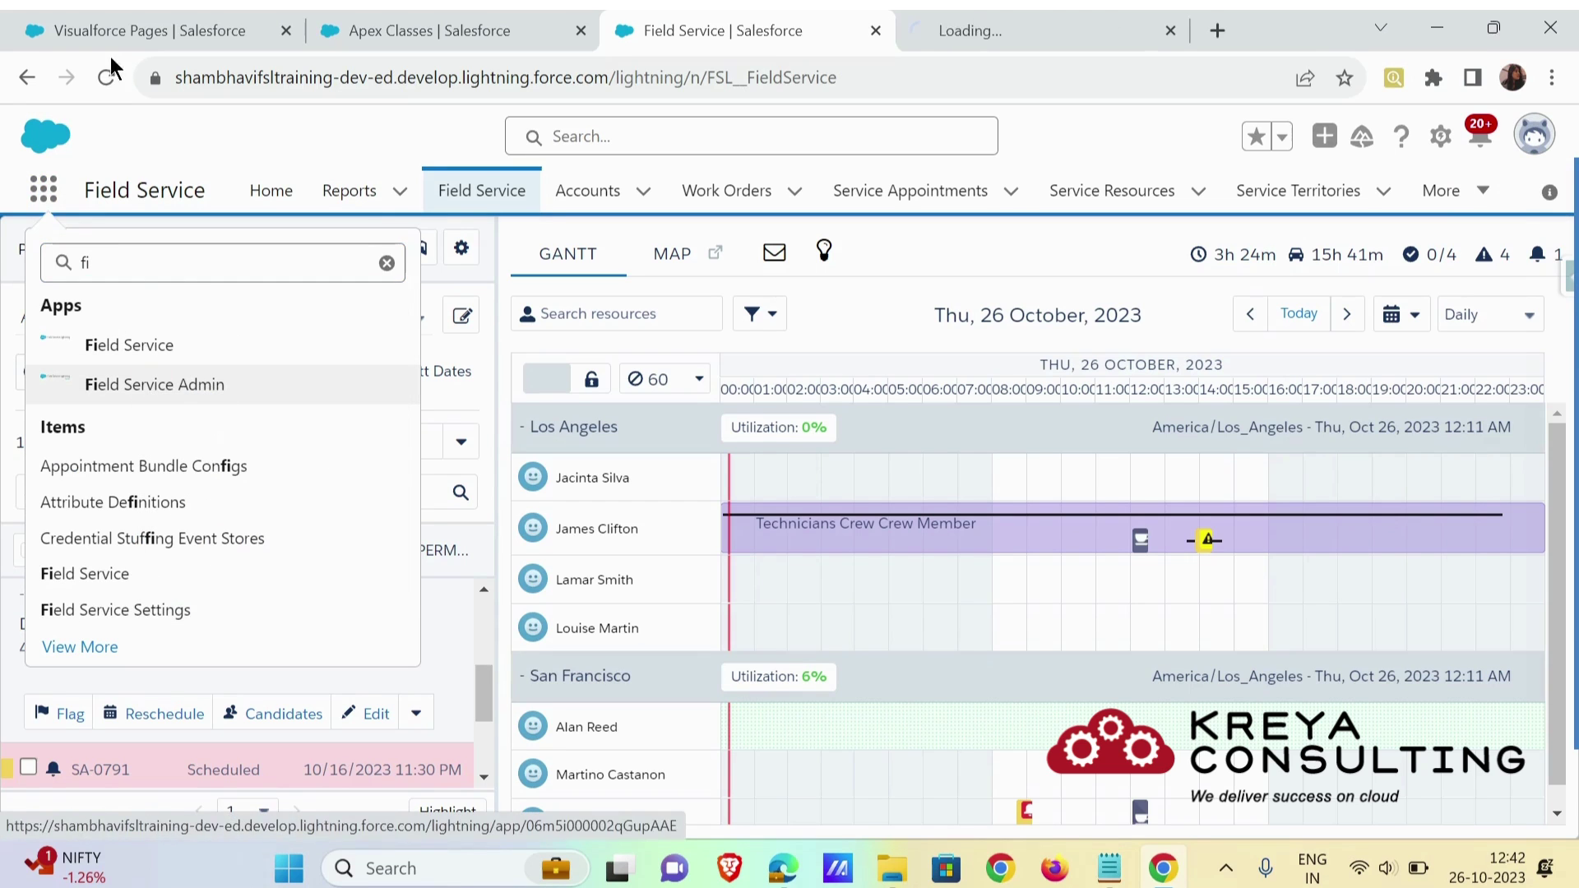
click(38, 205)
click(984, 16)
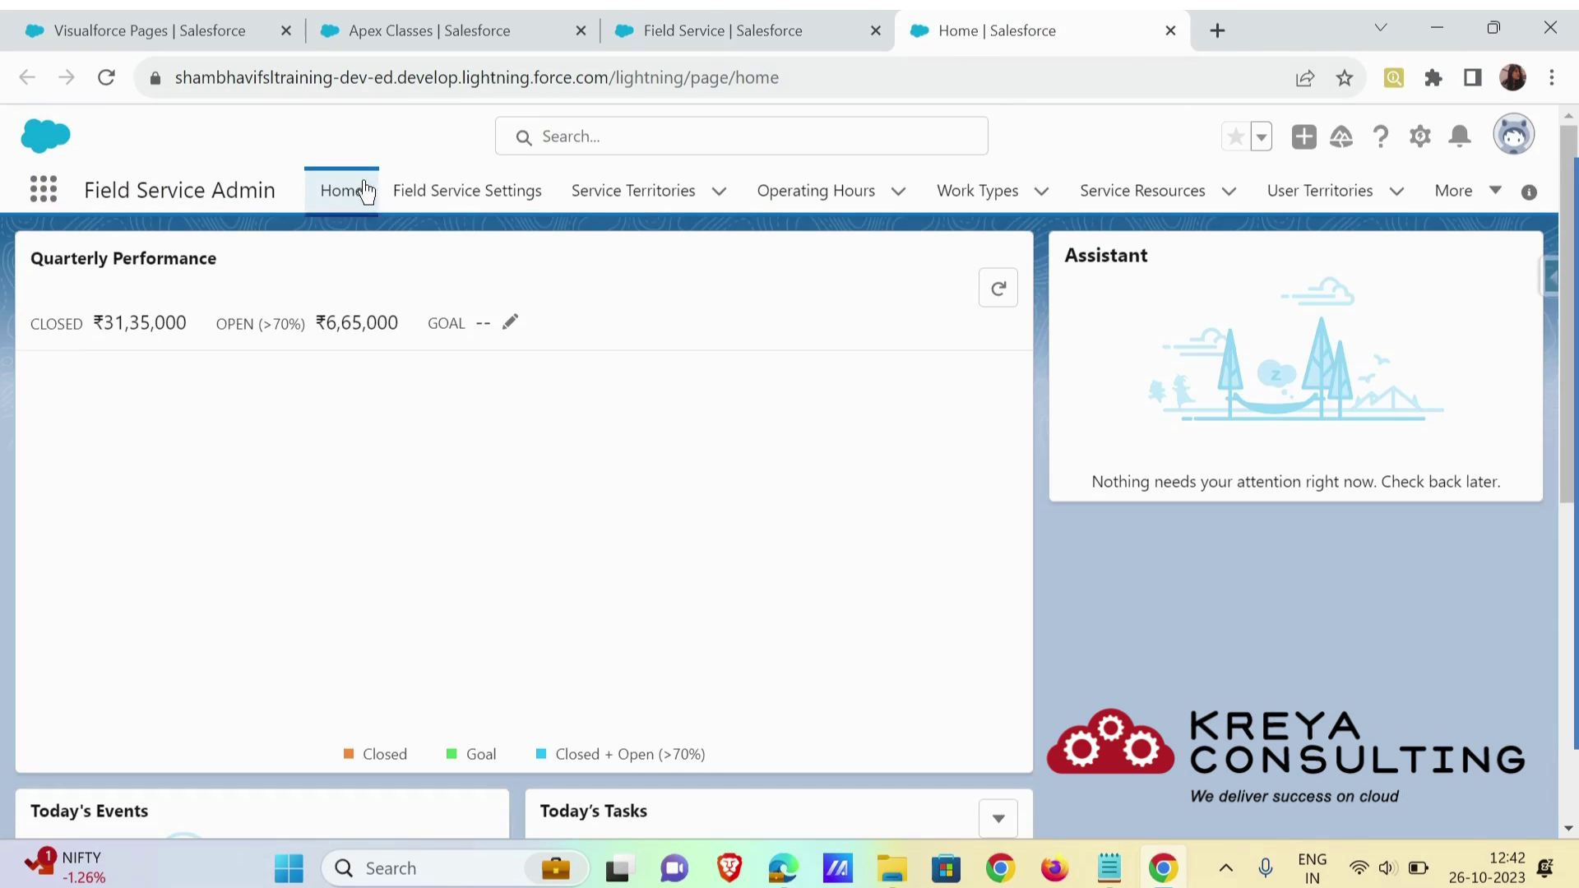
click(427, 187)
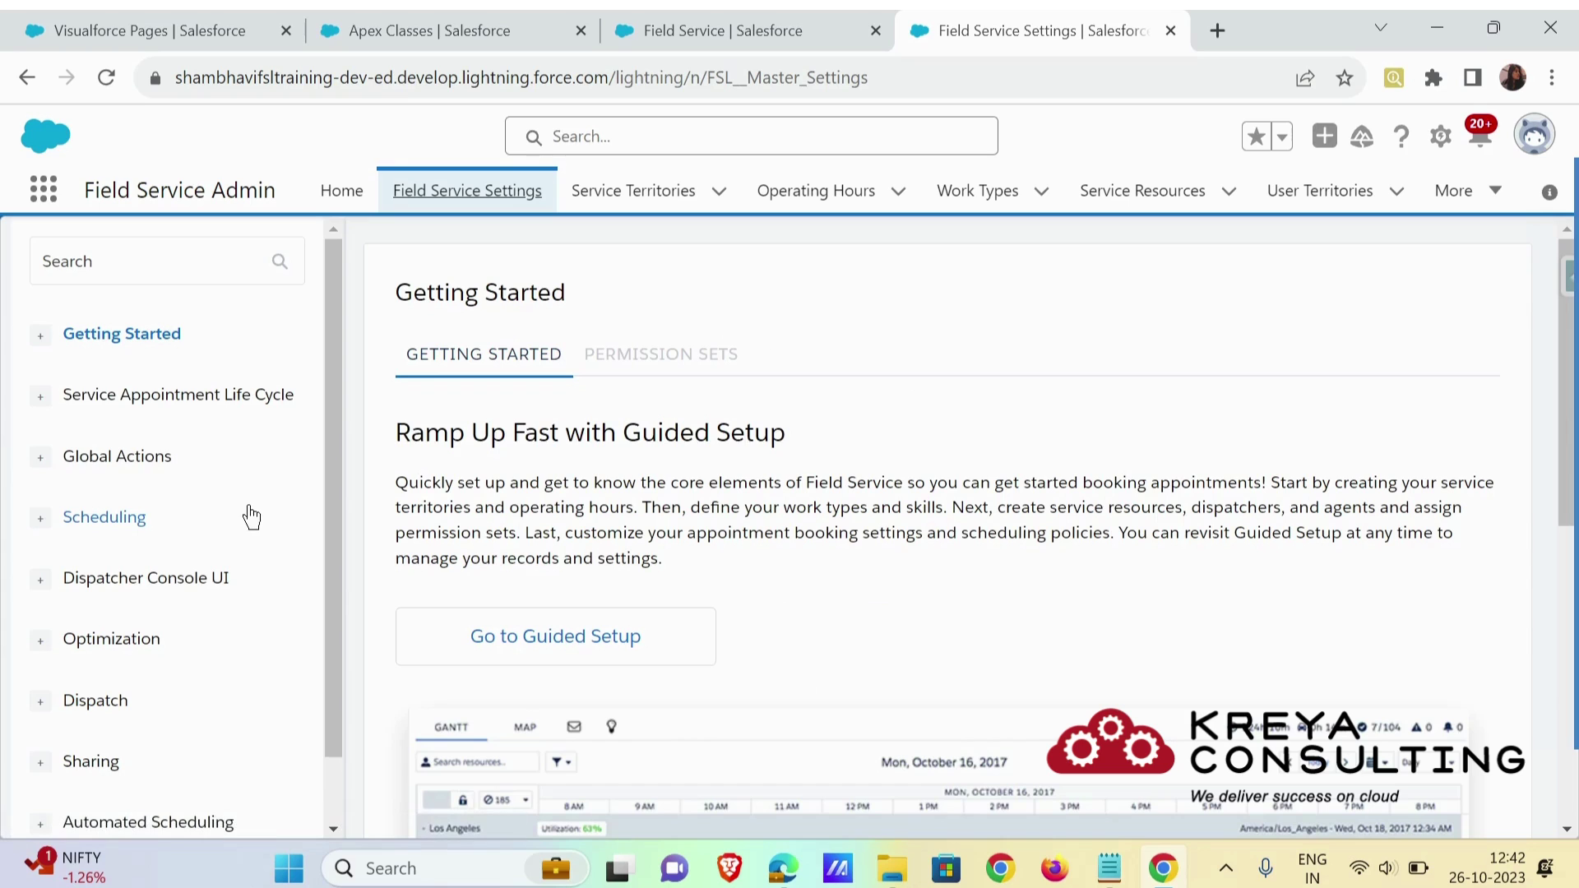
- In the Dispatcher Console UI custom actions, add a new Mass Actions action with the Visualforce action type
click(182, 578)
click(894, 355)
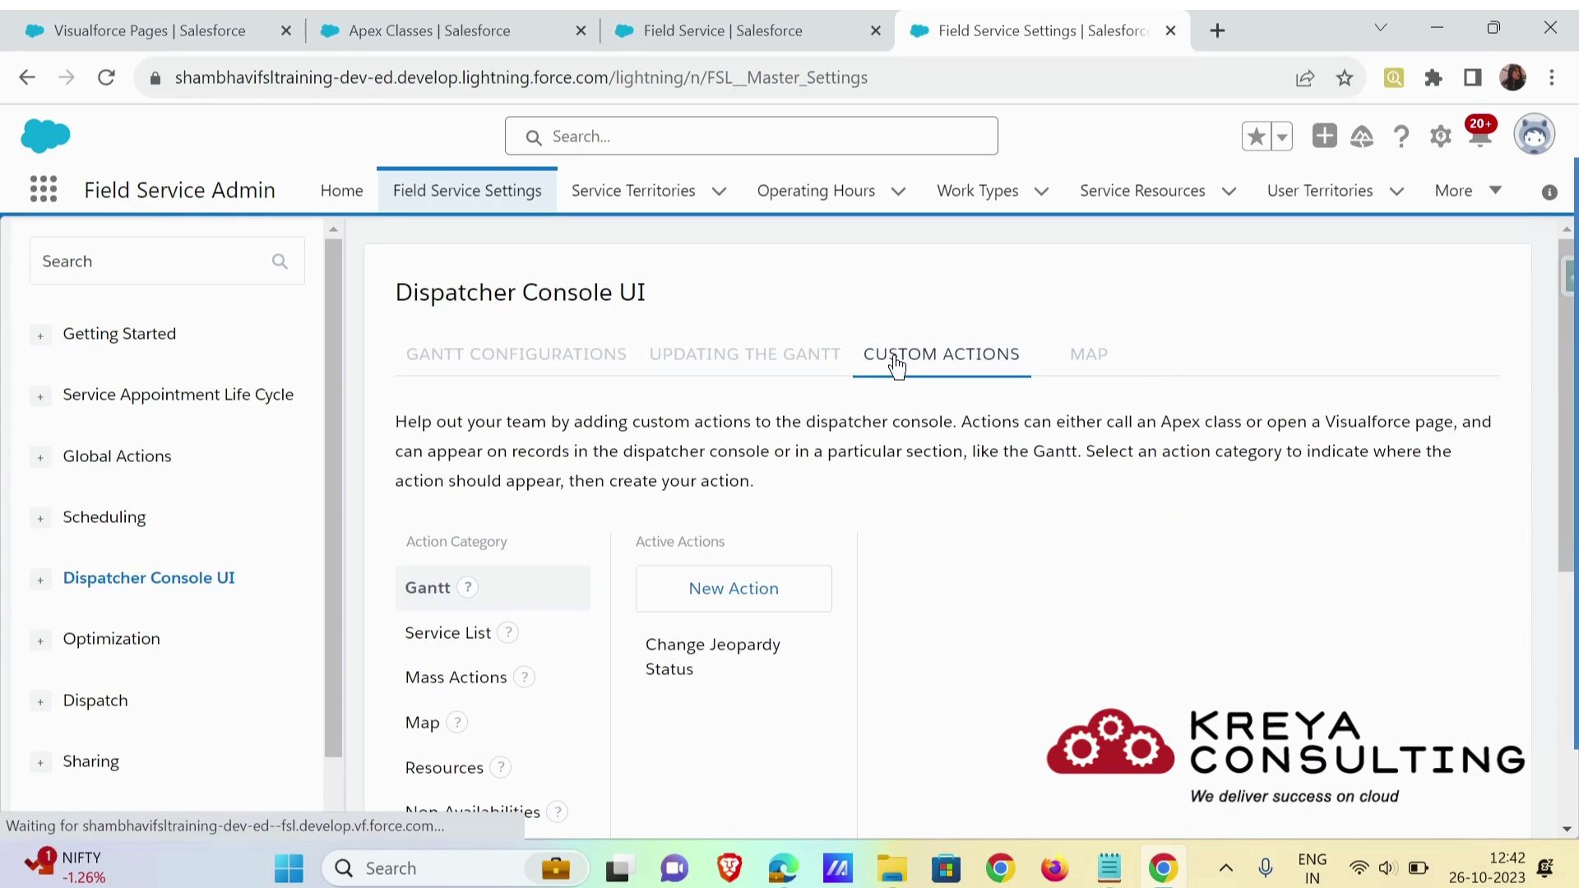
scroll(528, 534, down, 1)
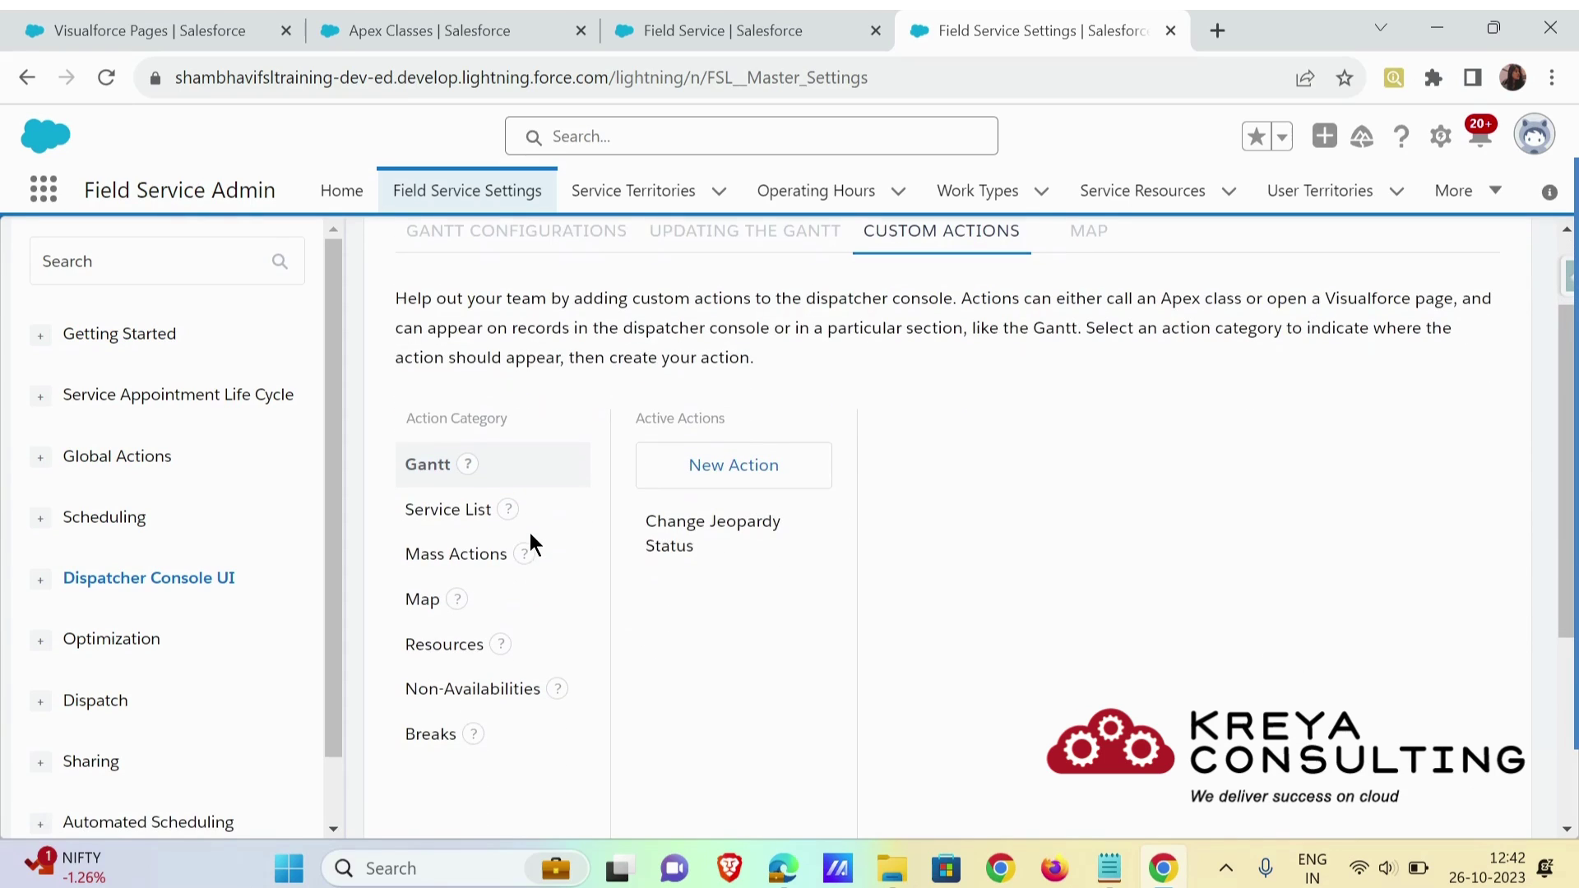
click(475, 563)
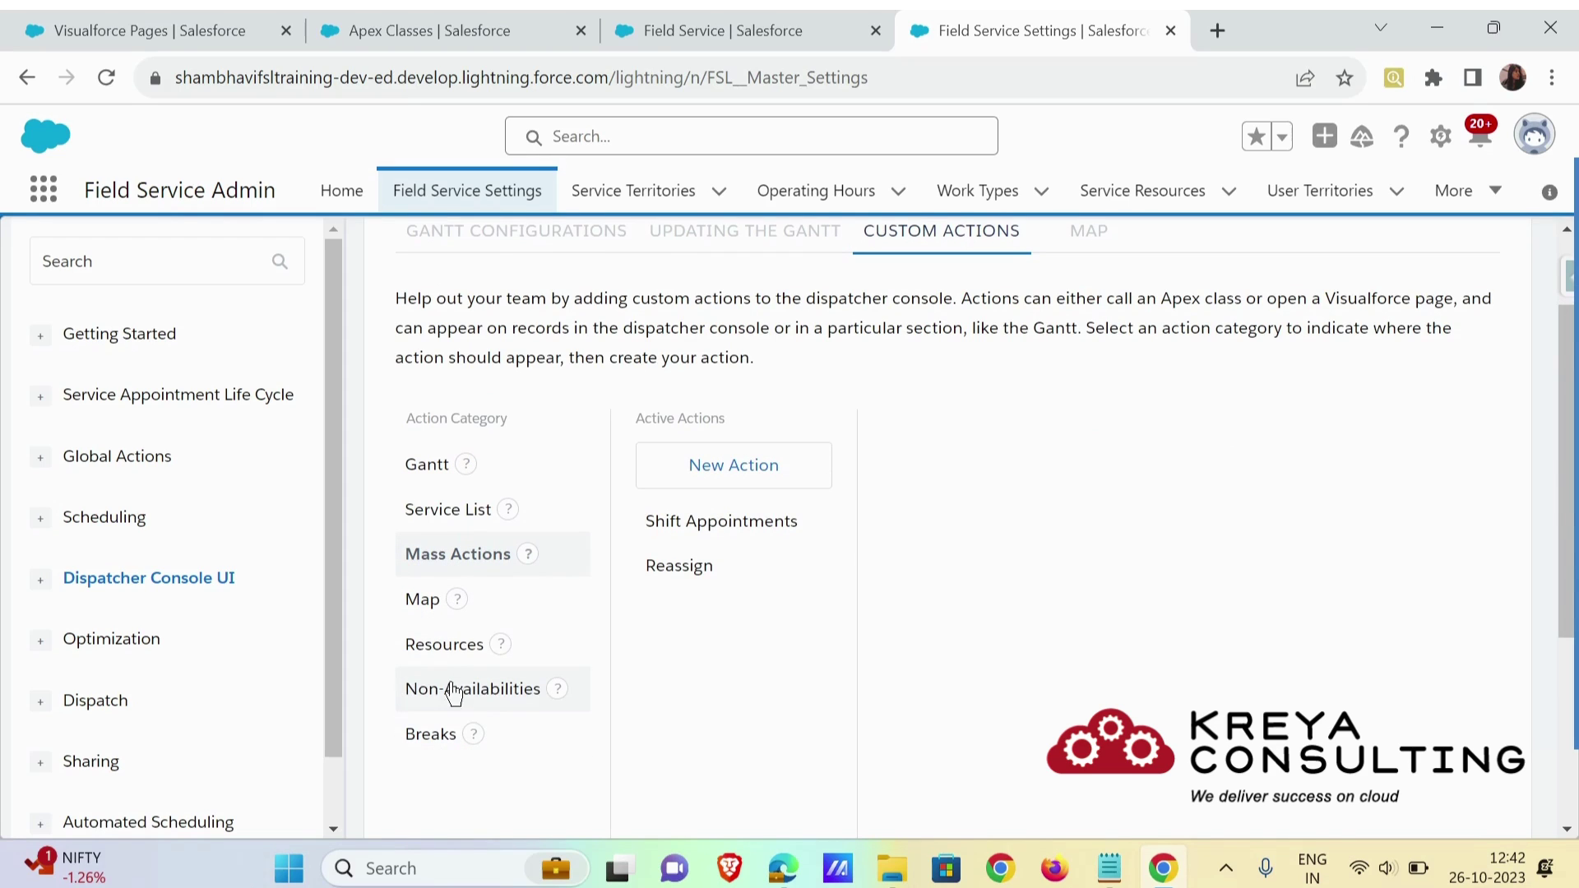
click(746, 484)
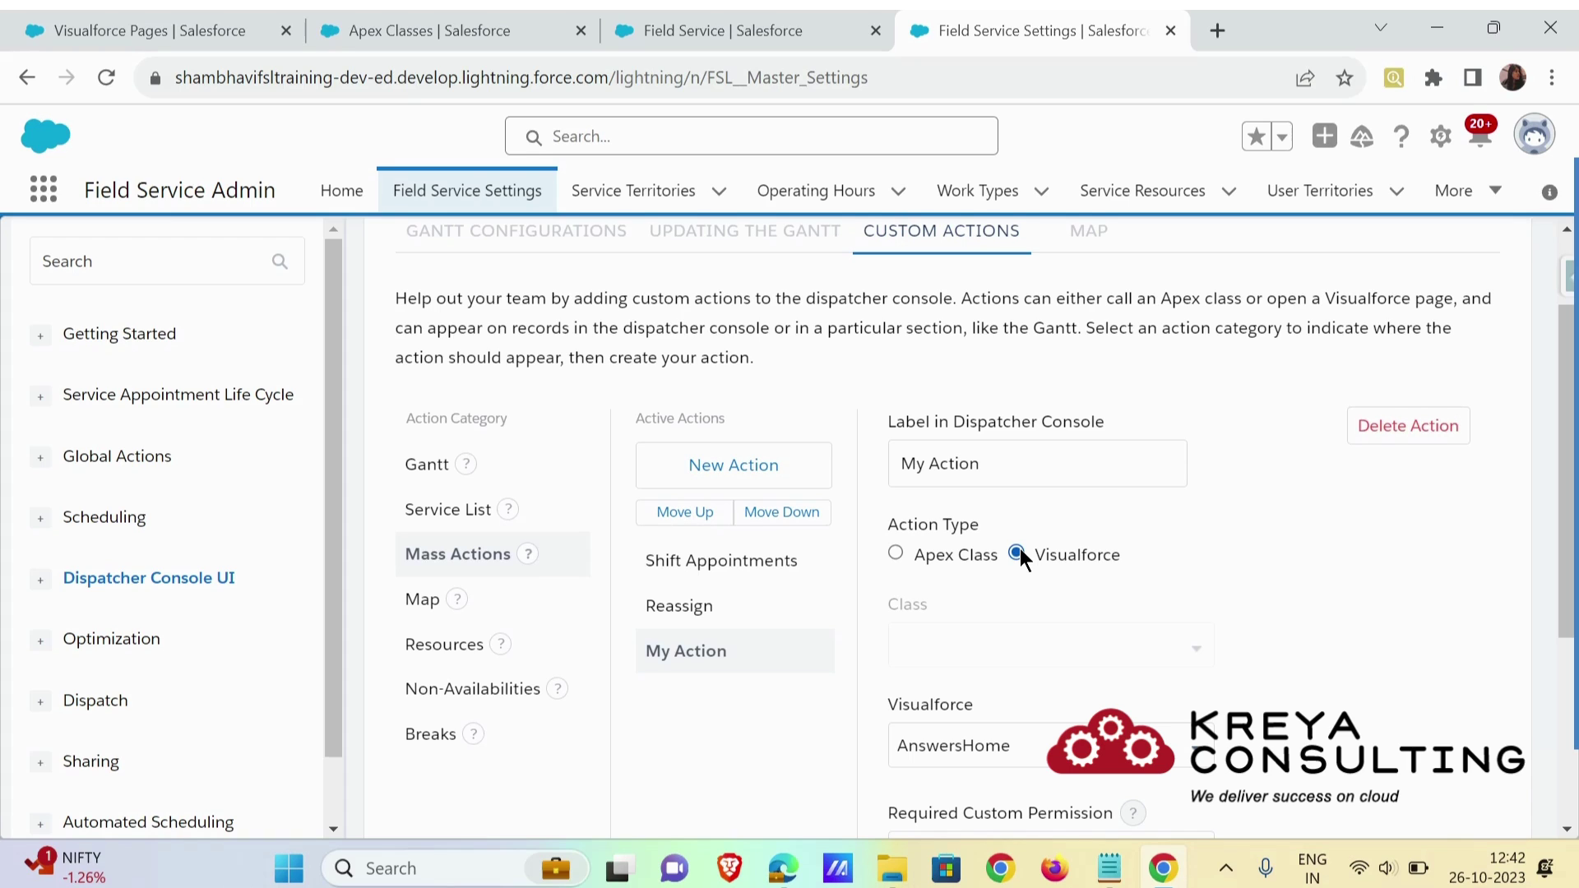
- Examine the new action's settings, covering the available Visualforce pages, Required Custom Permission and icon choices
scroll(1020, 551, down, 3)
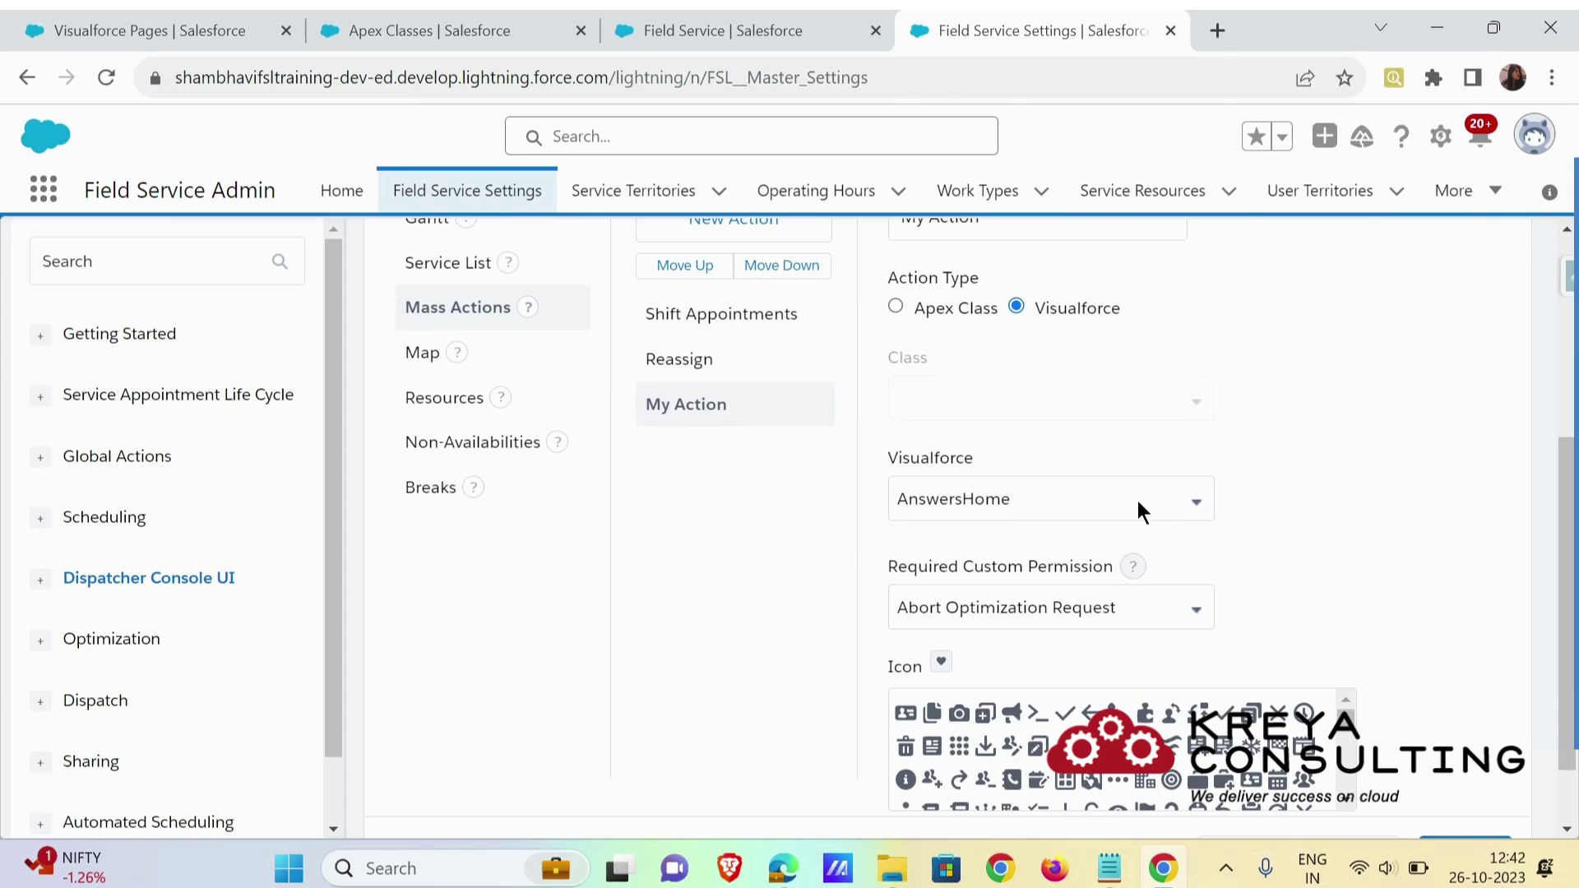
click(1136, 501)
scroll(1061, 247, down, 3)
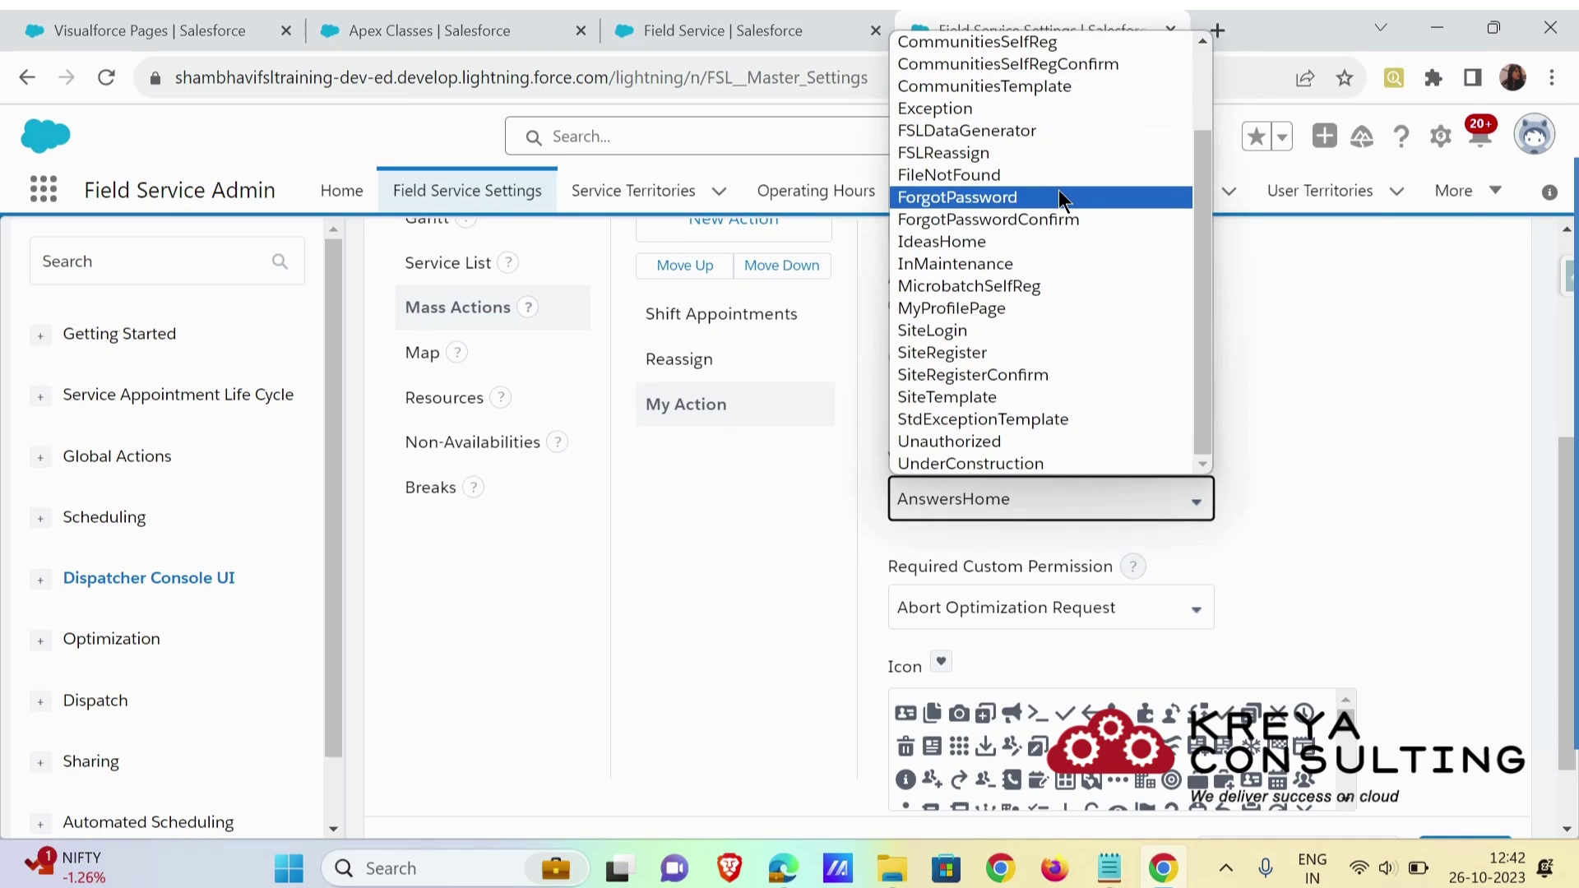
scroll(1058, 190, up, 3)
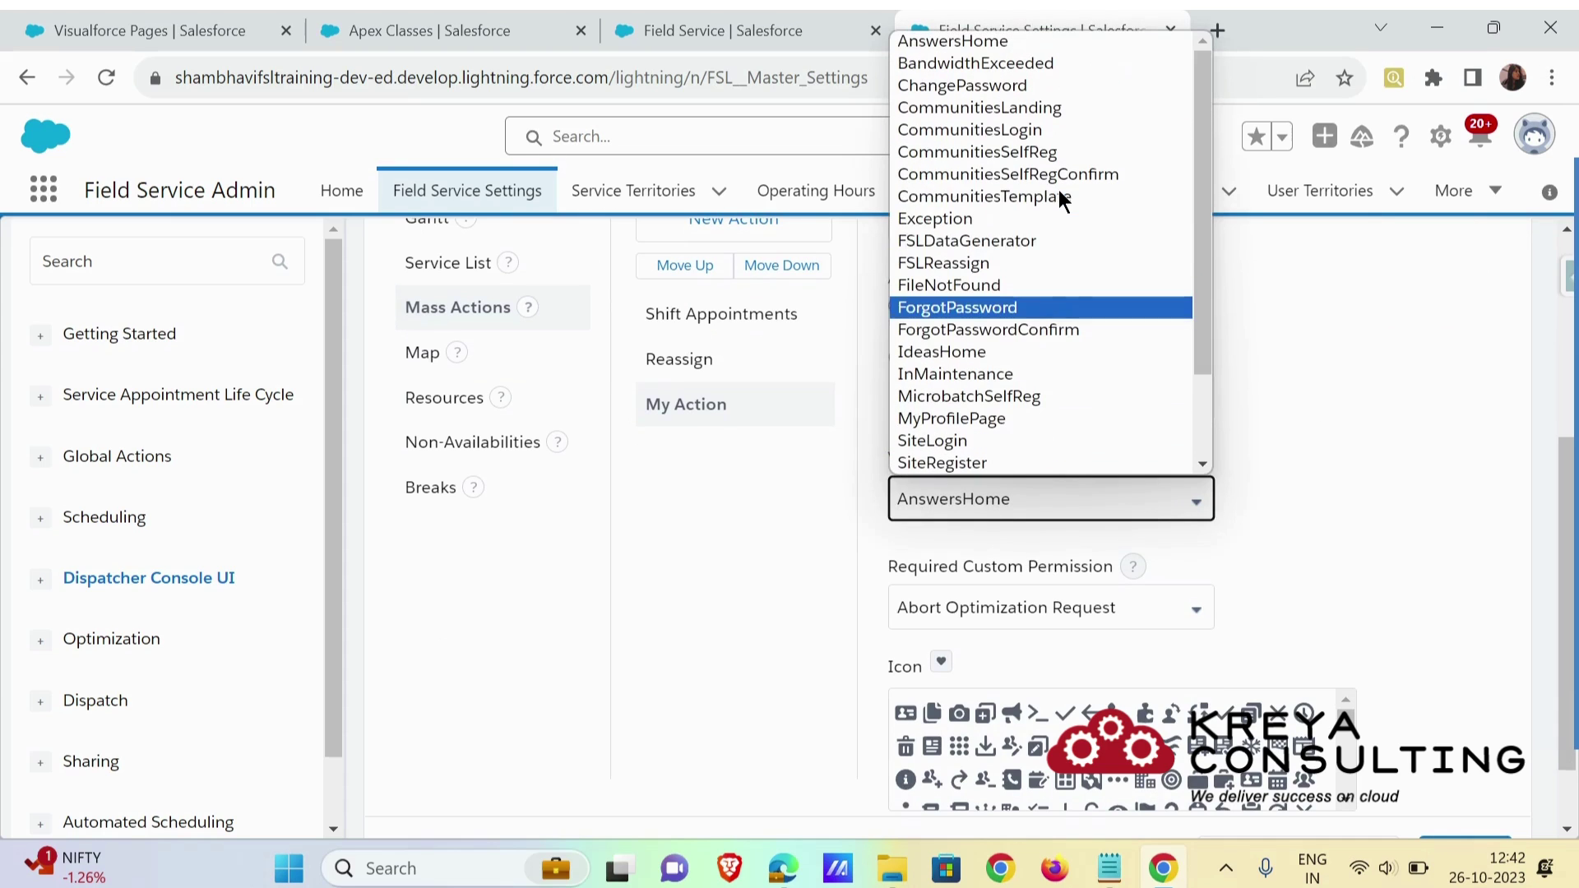
click(1163, 501)
scroll(1162, 568, down, 2)
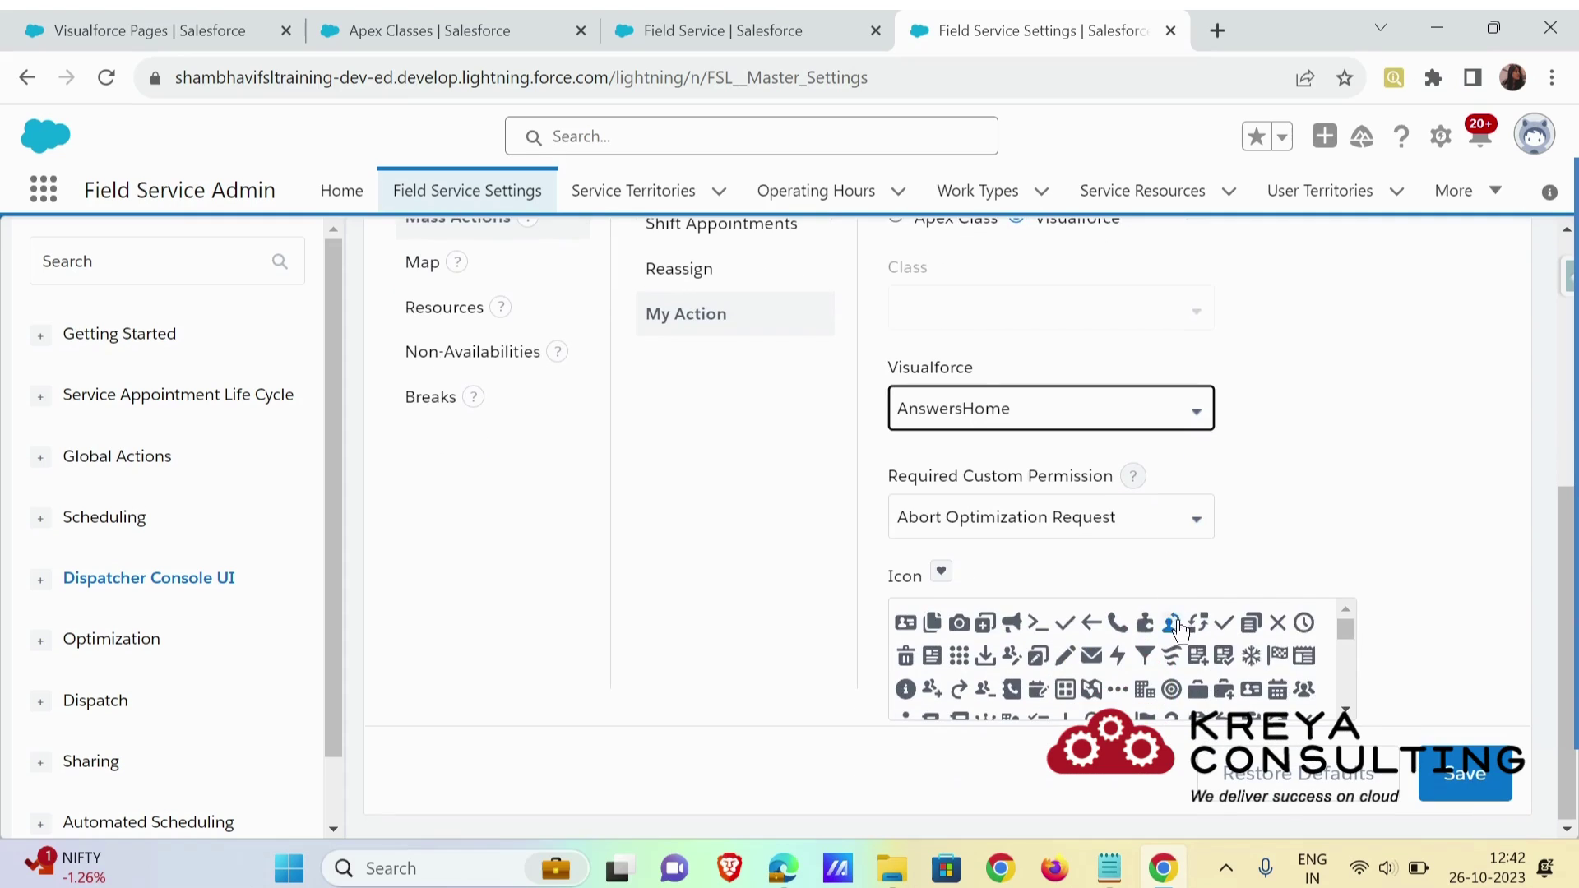
scroll(1191, 638, down, 2)
scroll(1191, 638, up, 5)
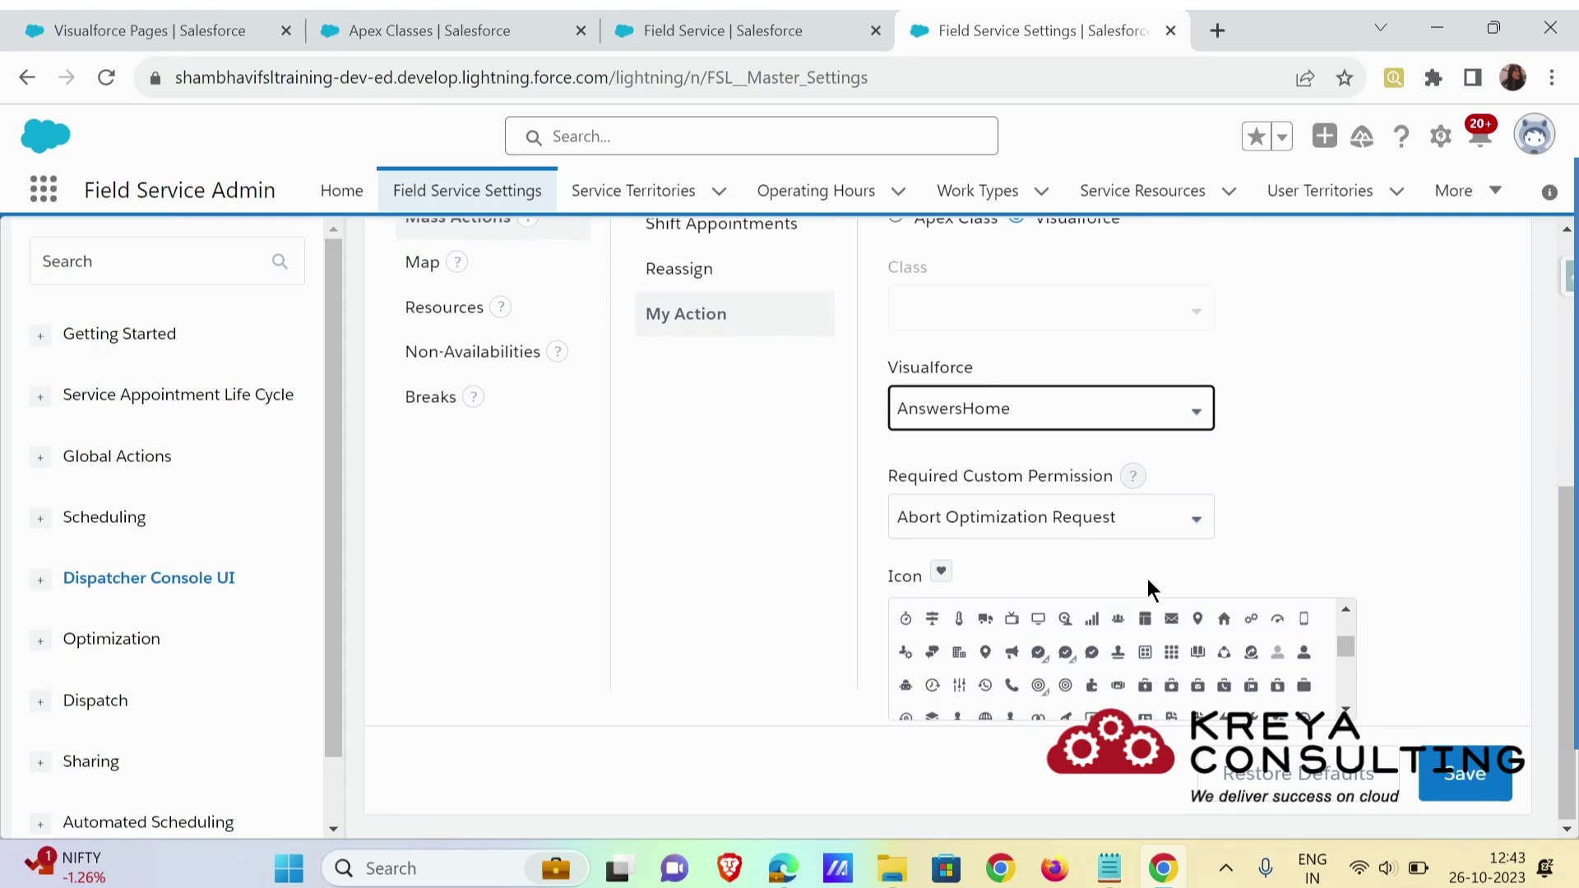
scroll(1146, 580, up, 5)
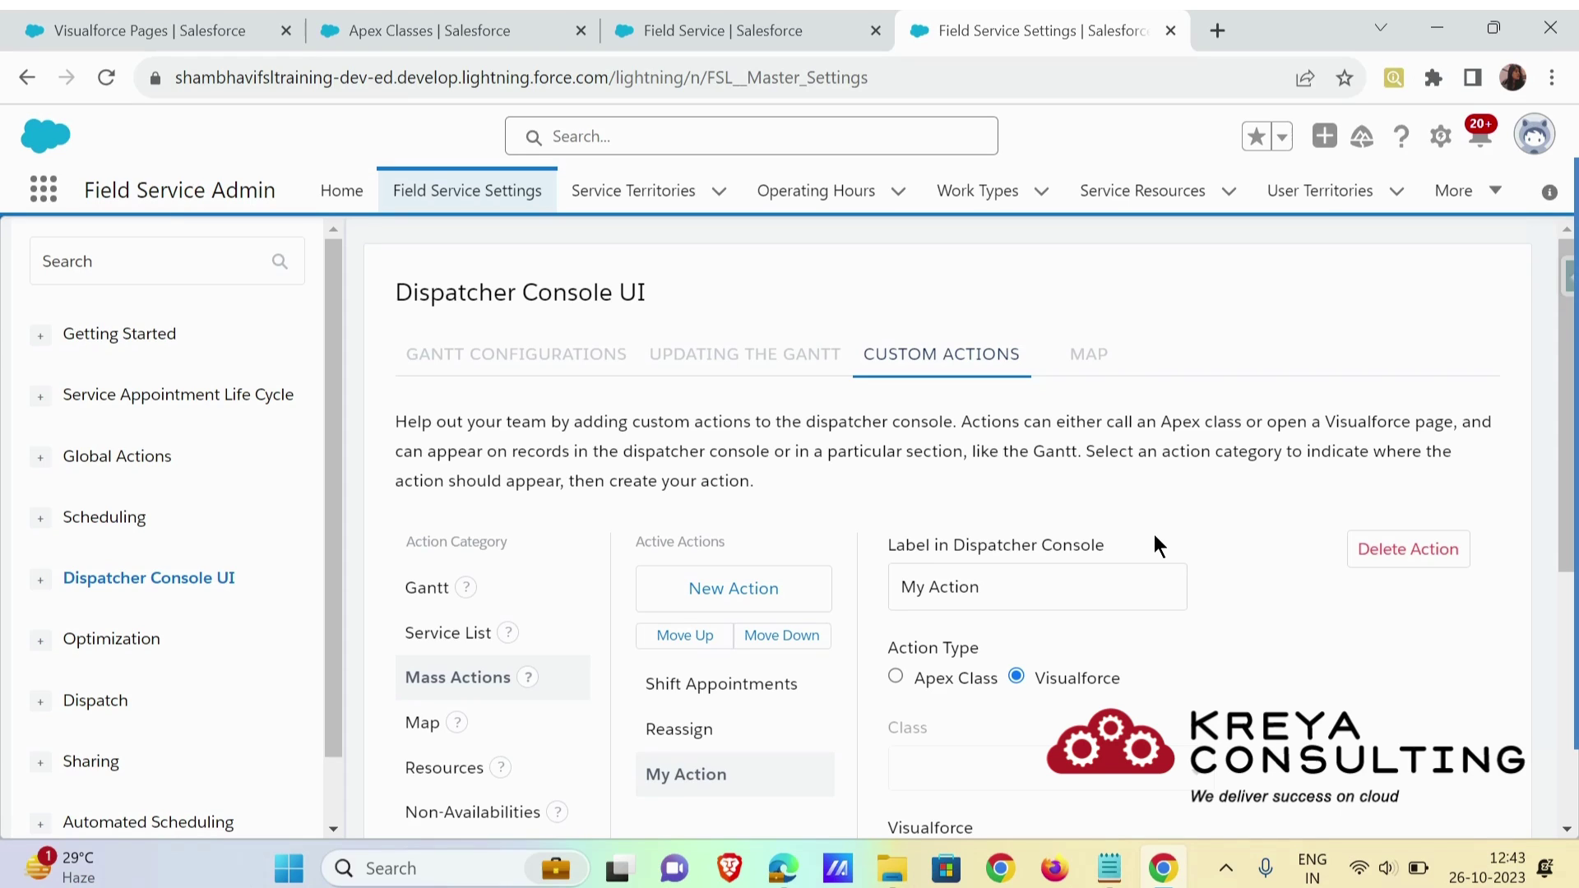
mouse_move(1554, 347)
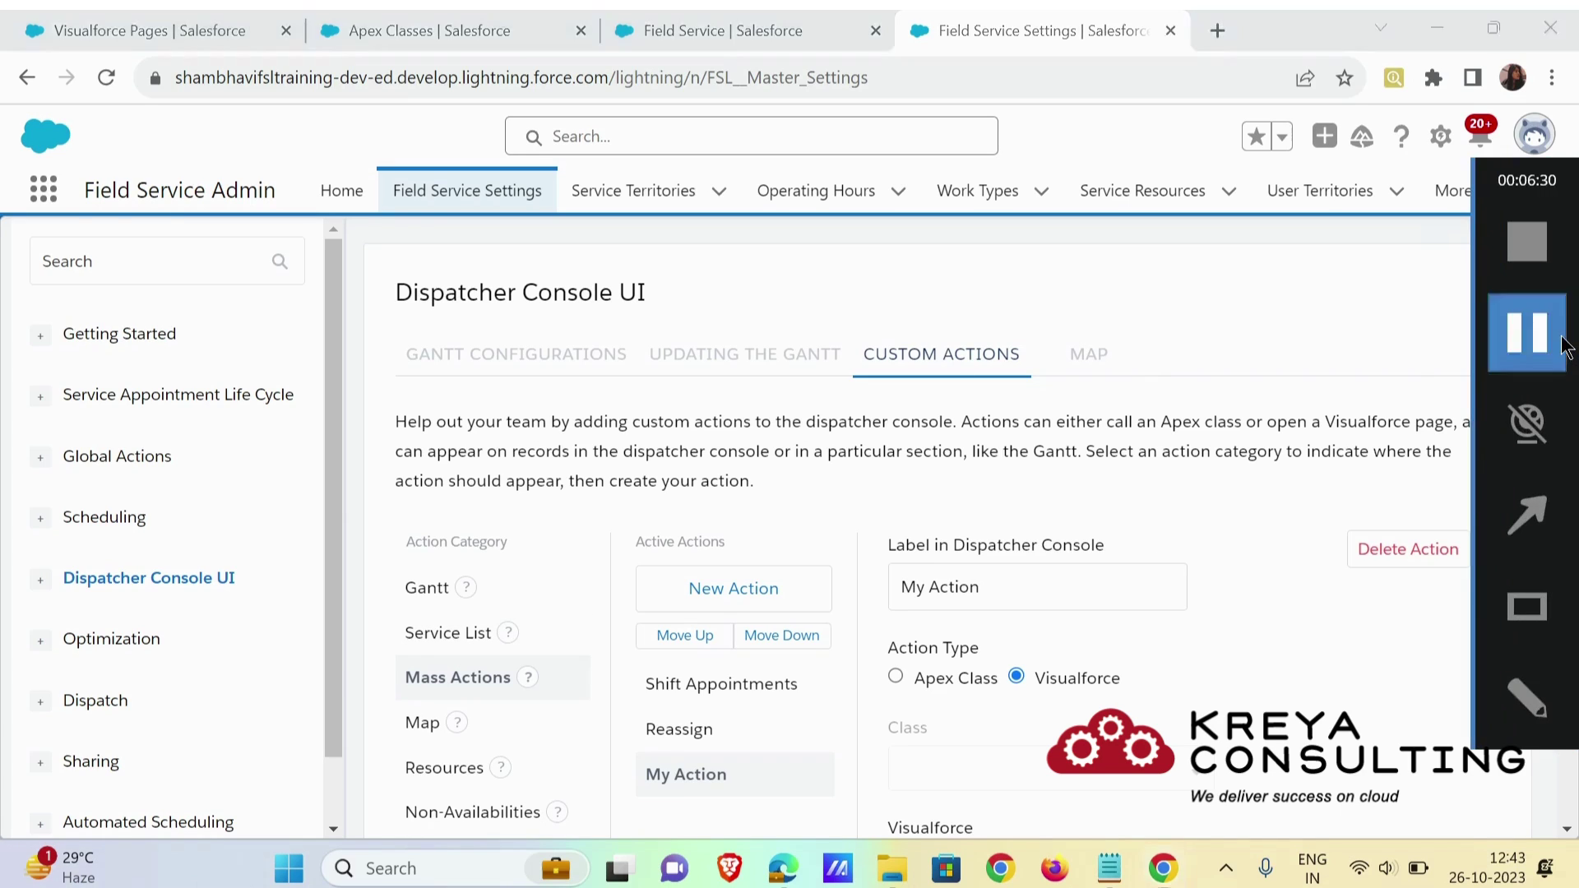